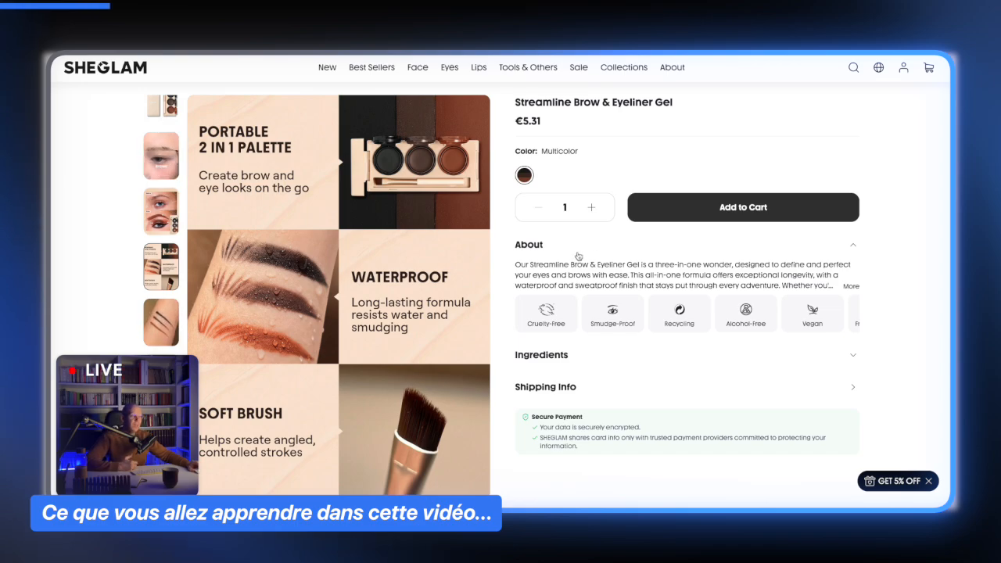
- Examine the Streamline Brow & Eyeliner Gel product page and its stacked feature images
{"action": "scroll", "coordinate": [578, 256], "scroll_direction": "down", "scroll_amount": 1}
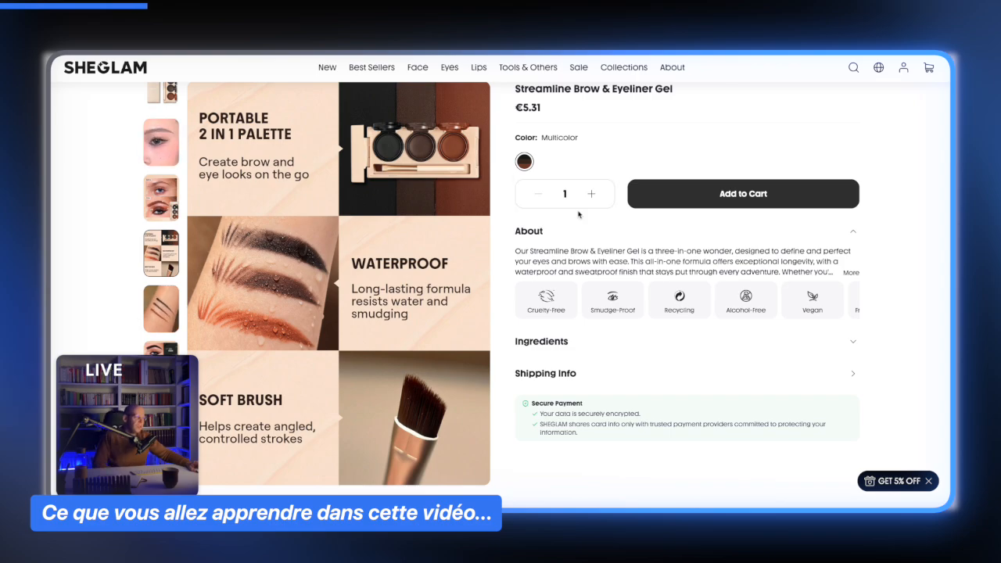
{"action": "scroll", "coordinate": [596, 217], "scroll_direction": "up", "scroll_amount": 1}
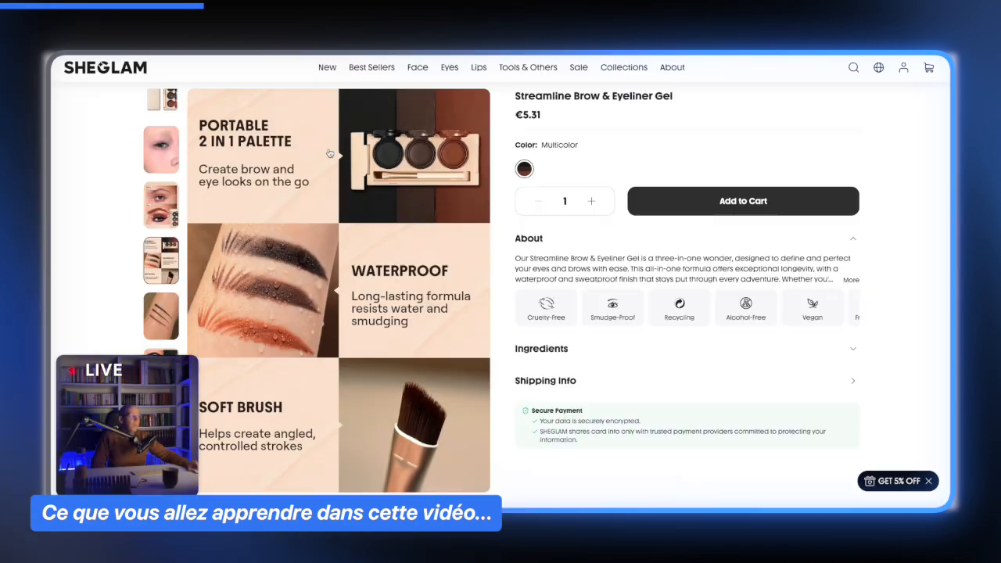
{"action": "scroll", "coordinate": [352, 174], "scroll_direction": "up", "scroll_amount": 3}
{"action": "scroll", "coordinate": [352, 173], "scroll_direction": "down", "scroll_amount": 2}
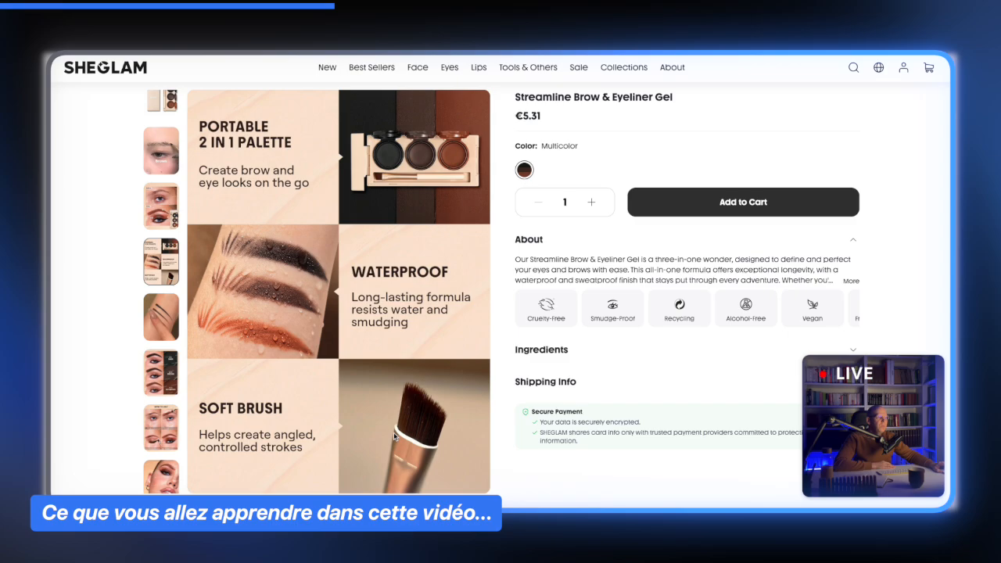
{"action": "scroll", "coordinate": [458, 338], "scroll_direction": "up", "scroll_amount": 2}
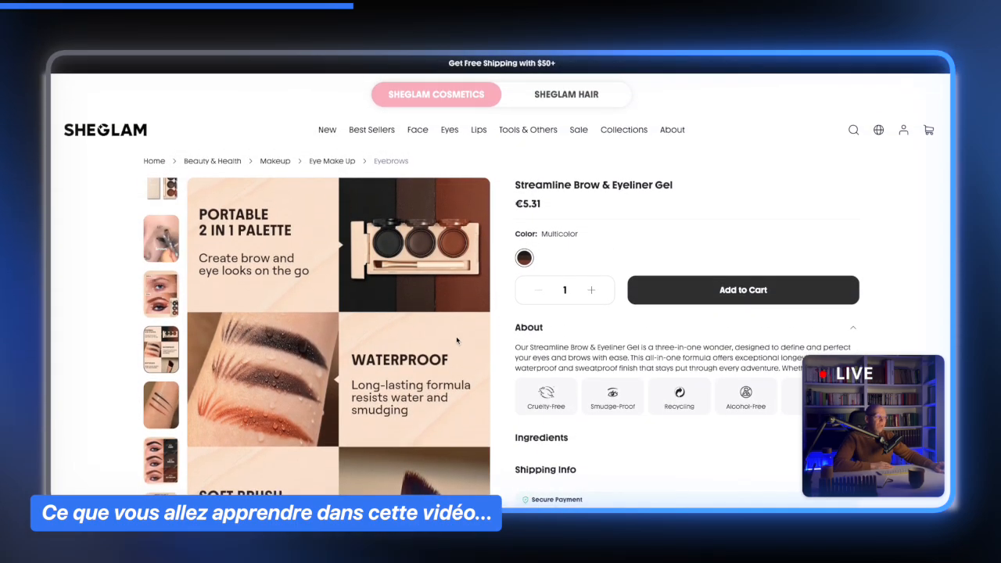
{"action": "scroll", "coordinate": [458, 338], "scroll_direction": "down", "scroll_amount": 2}
{"action": "scroll", "coordinate": [465, 313], "scroll_direction": "up", "scroll_amount": 2}
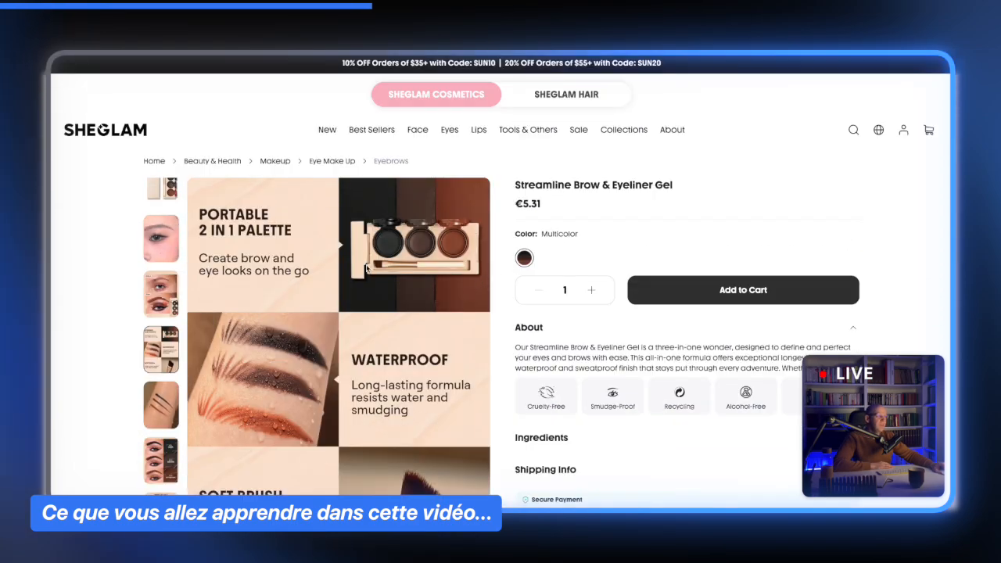
{"action": "scroll", "coordinate": [469, 289], "scroll_direction": "down", "scroll_amount": 3}
{"action": "scroll", "coordinate": [469, 289], "scroll_direction": "up", "scroll_amount": 2}
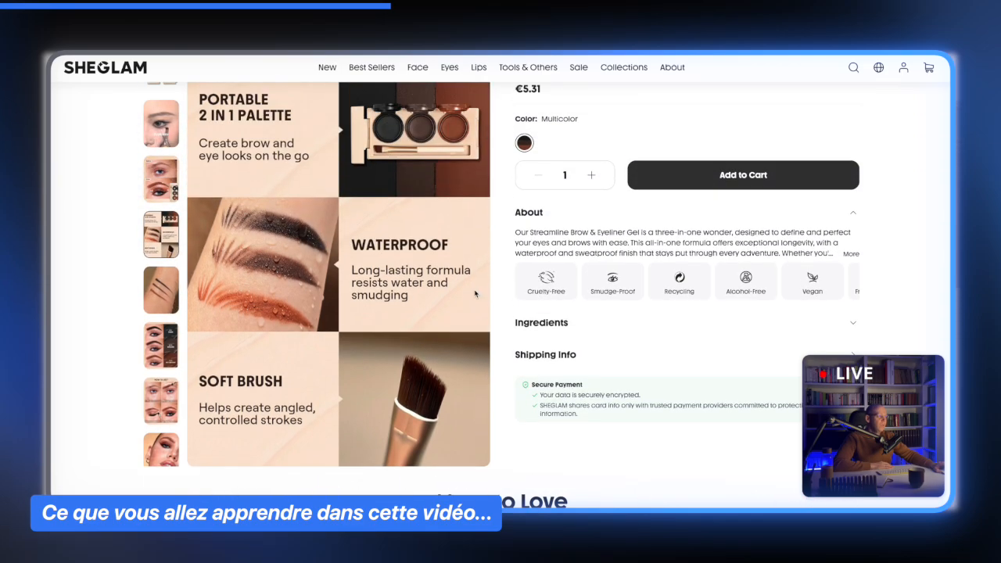
{"action": "scroll", "coordinate": [345, 162], "scroll_direction": "up", "scroll_amount": 2}
{"action": "scroll", "coordinate": [375, 204], "scroll_direction": "down", "scroll_amount": 1}
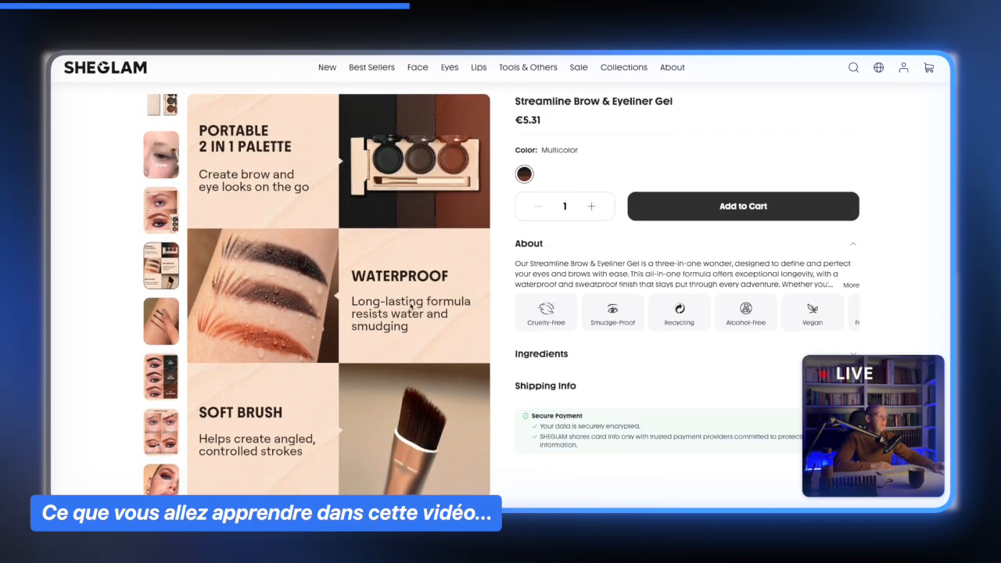
{"action": "scroll", "coordinate": [430, 292], "scroll_direction": "down", "scroll_amount": 5}
{"action": "scroll", "coordinate": [431, 292], "scroll_direction": "up", "scroll_amount": 5}
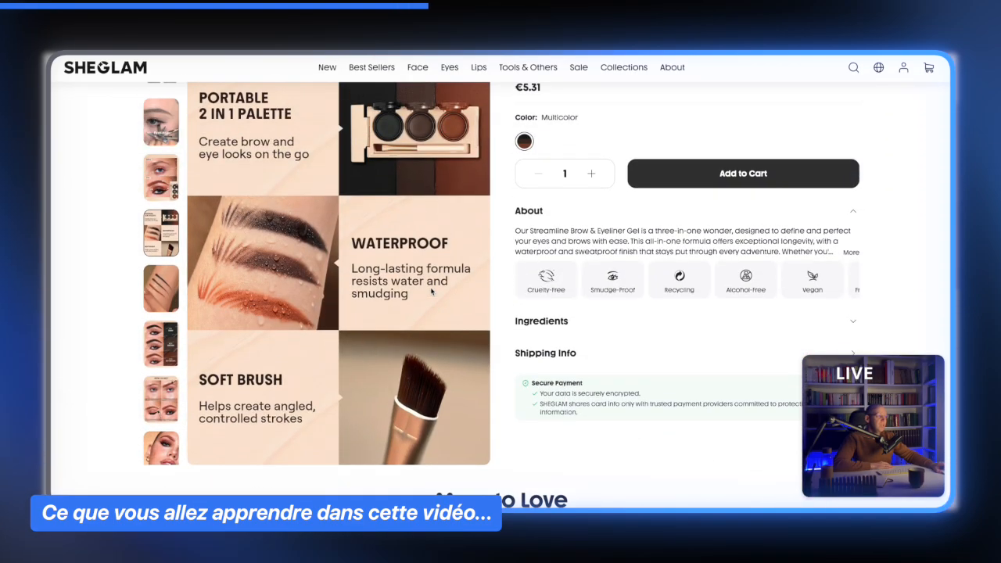
{"action": "scroll", "coordinate": [312, 151], "scroll_direction": "up", "scroll_amount": 1}
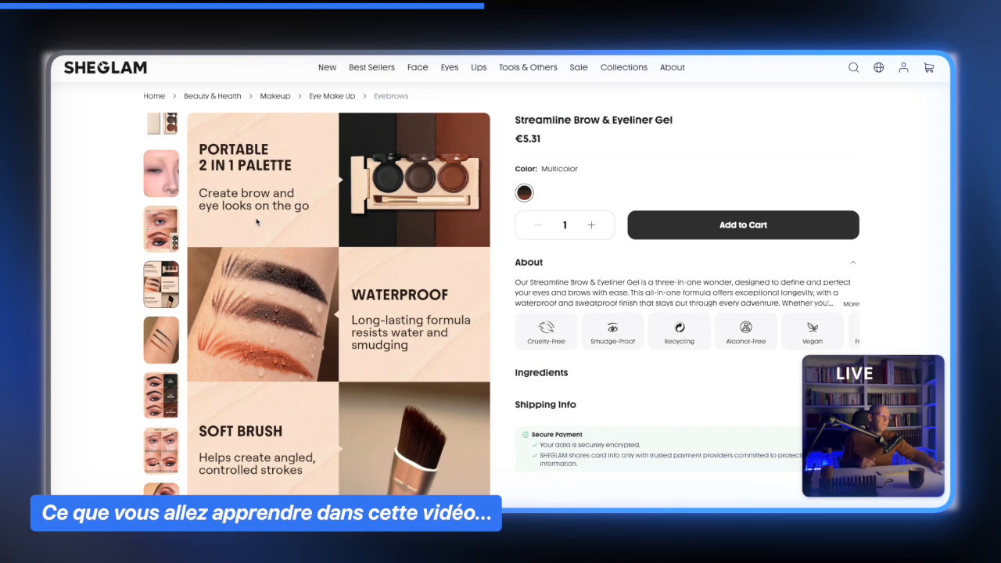
{"action": "scroll", "coordinate": [416, 305], "scroll_direction": "up", "scroll_amount": 1}
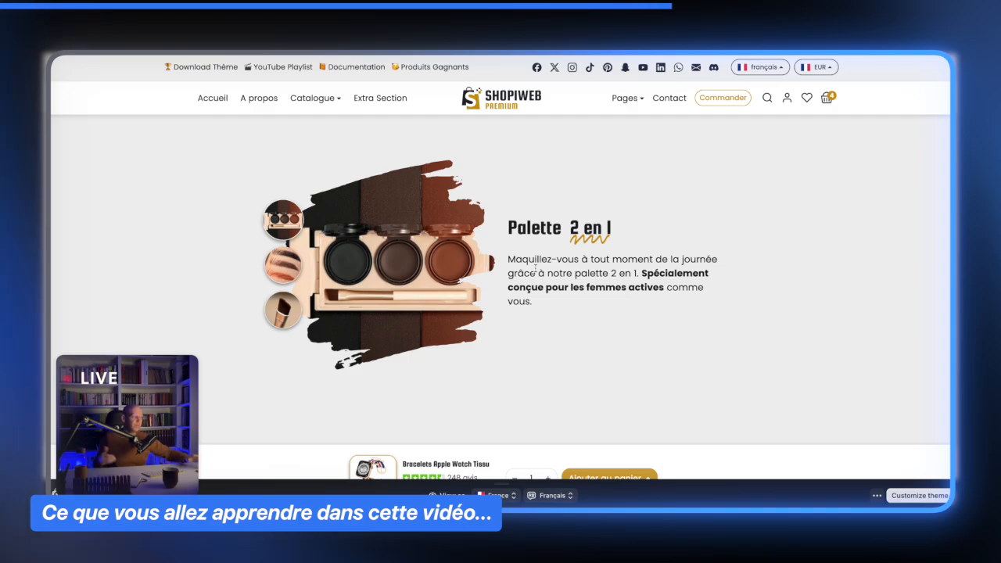
- Switch between the palette, waterproof and brush thumbnails in the store's image-with-text section
{"action": "left_click", "coordinate": [293, 275]}
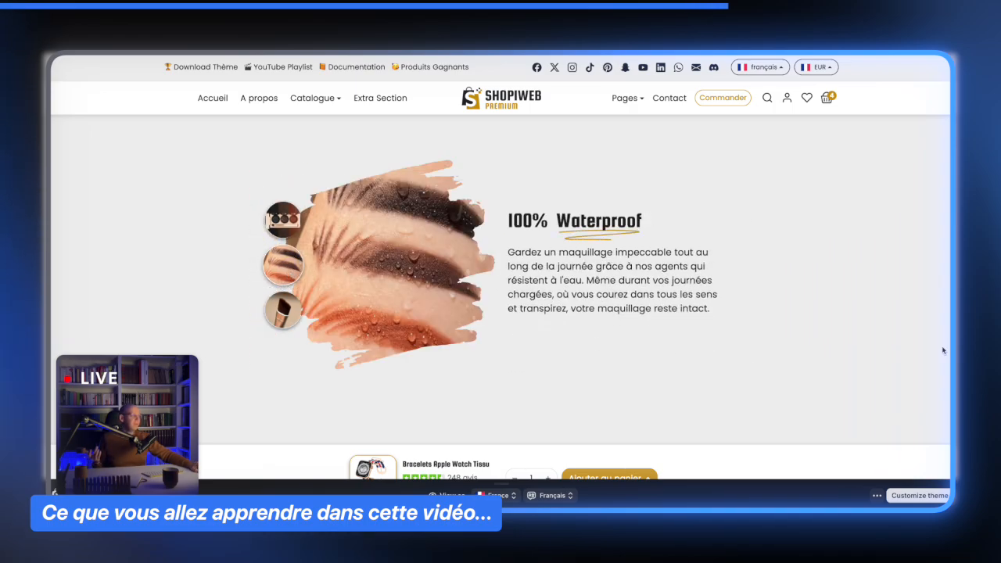
{"action": "left_click", "coordinate": [275, 314]}
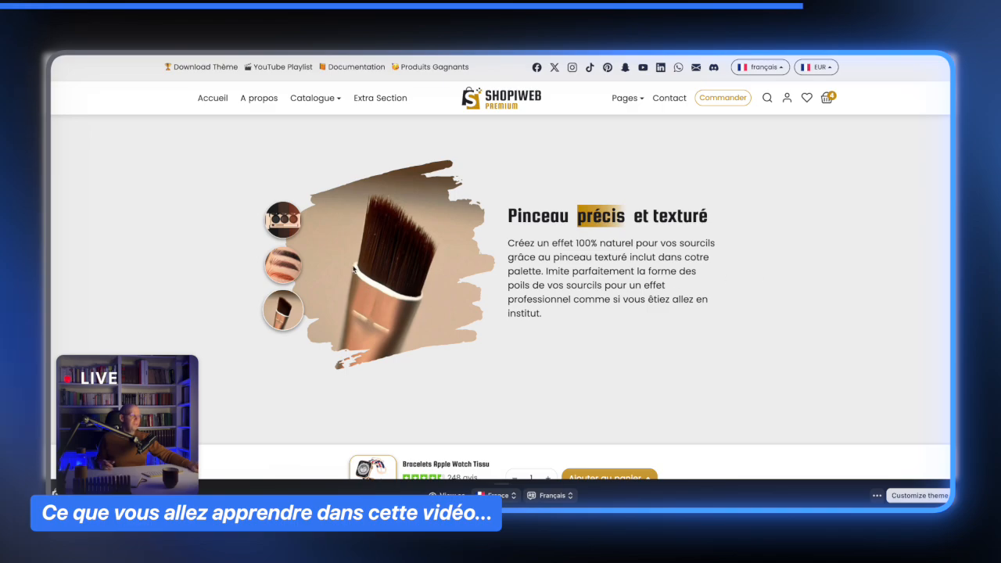
{"action": "left_click", "coordinate": [282, 268]}
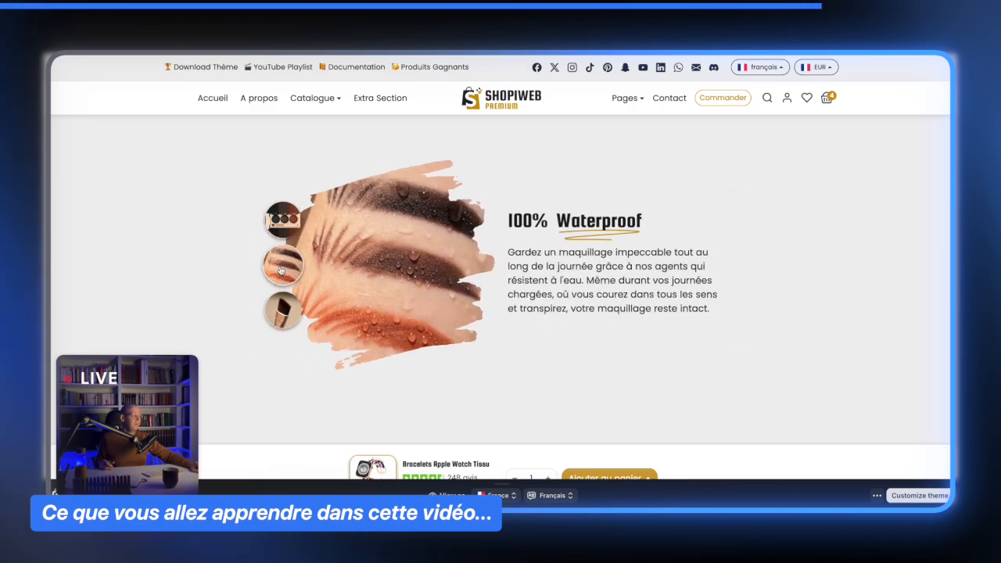
{"action": "left_click", "coordinate": [285, 219]}
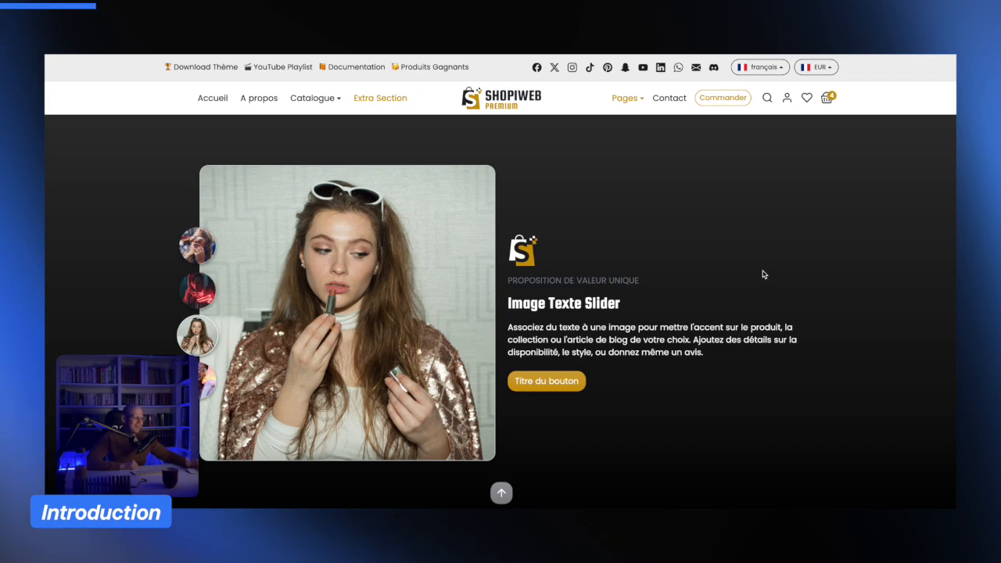
- Scroll to the Image Texte Slider section and cycle through each of its round thumbnails
{"action": "scroll", "coordinate": [754, 289], "scroll_direction": "down", "scroll_amount": 1}
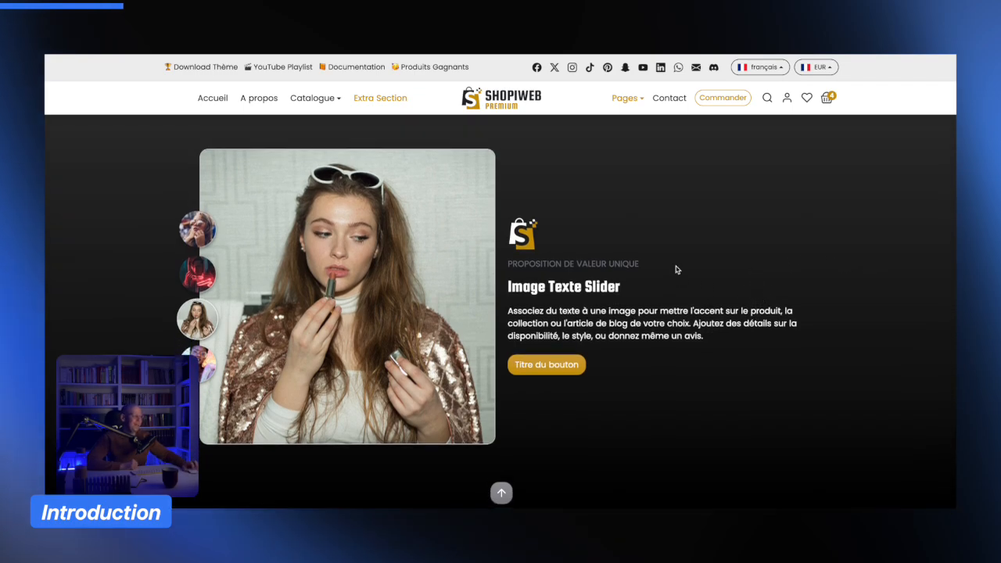
{"action": "scroll", "coordinate": [677, 270], "scroll_direction": "up", "scroll_amount": 5}
{"action": "scroll", "coordinate": [677, 270], "scroll_direction": "up", "scroll_amount": 3}
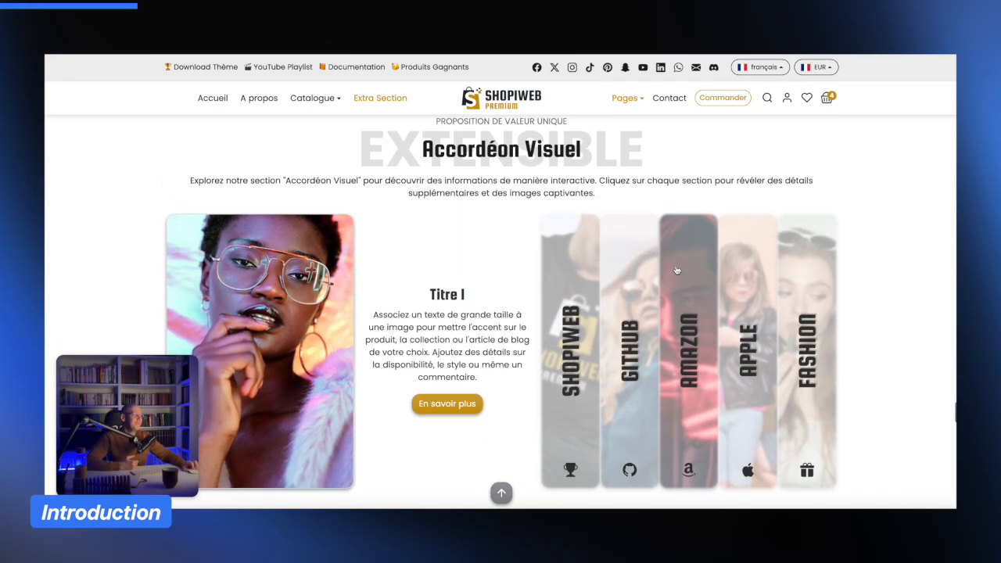
{"action": "scroll", "coordinate": [676, 270], "scroll_direction": "down", "scroll_amount": 7}
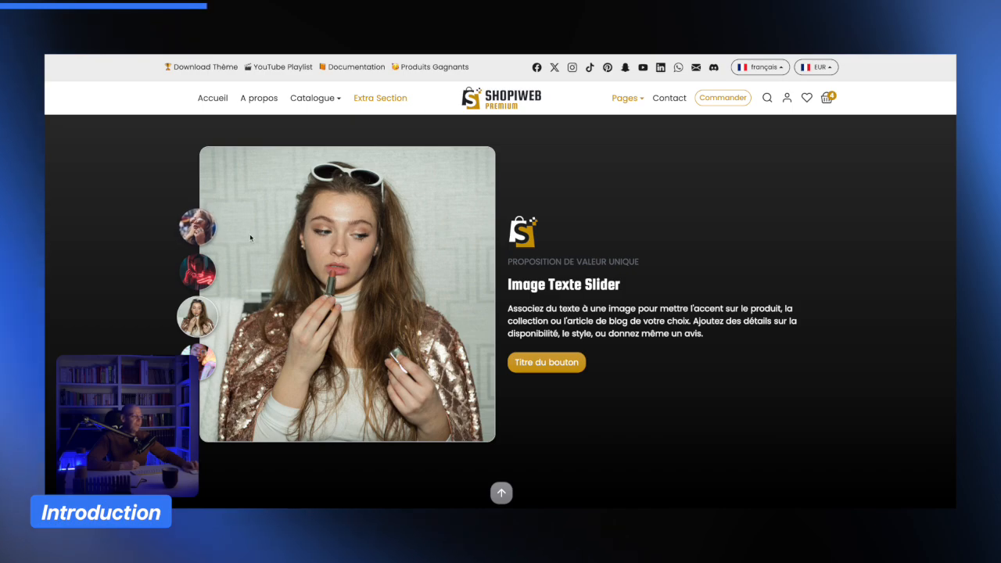
{"action": "left_click", "coordinate": [186, 232]}
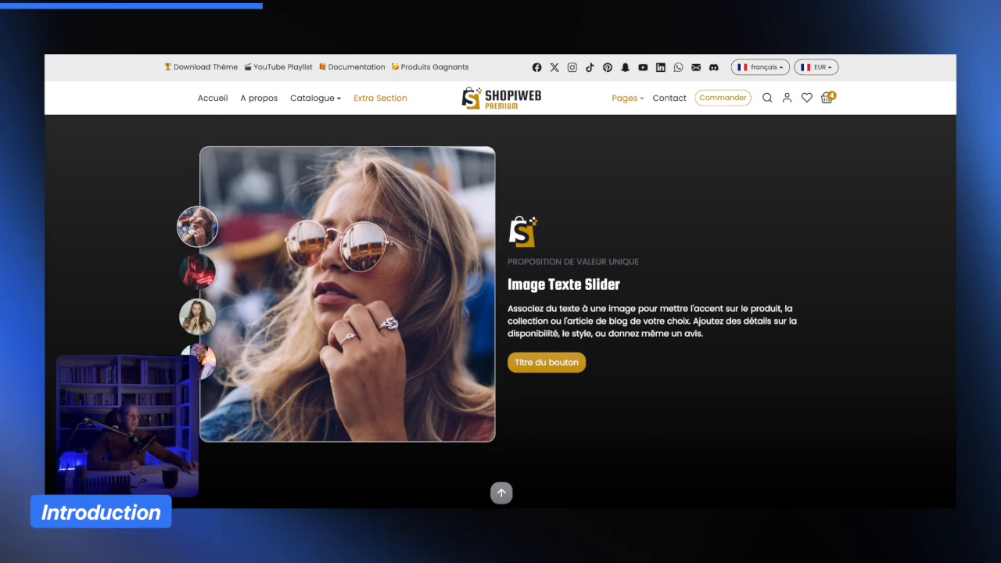
{"action": "left_click", "coordinate": [197, 272]}
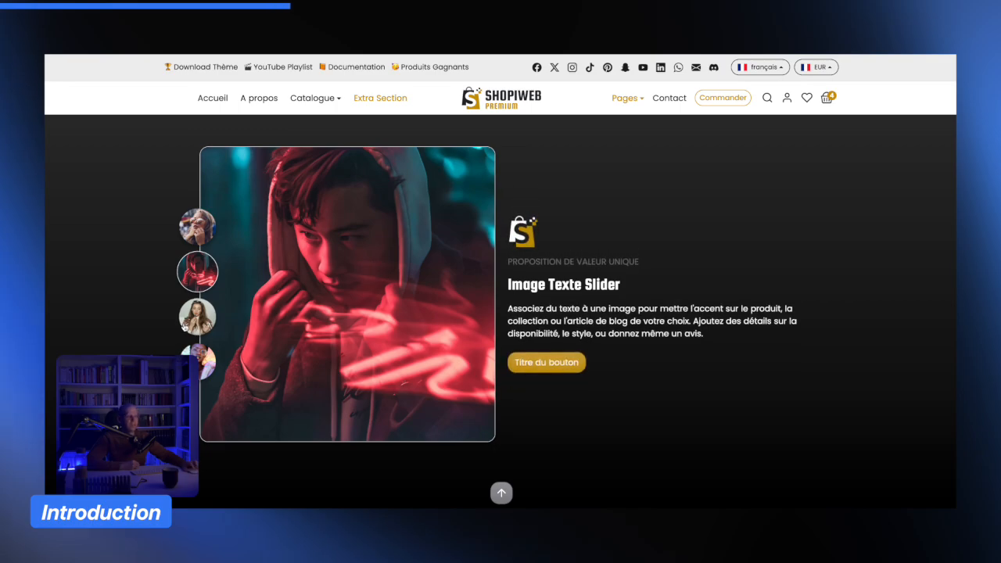
{"action": "left_click", "coordinate": [189, 321]}
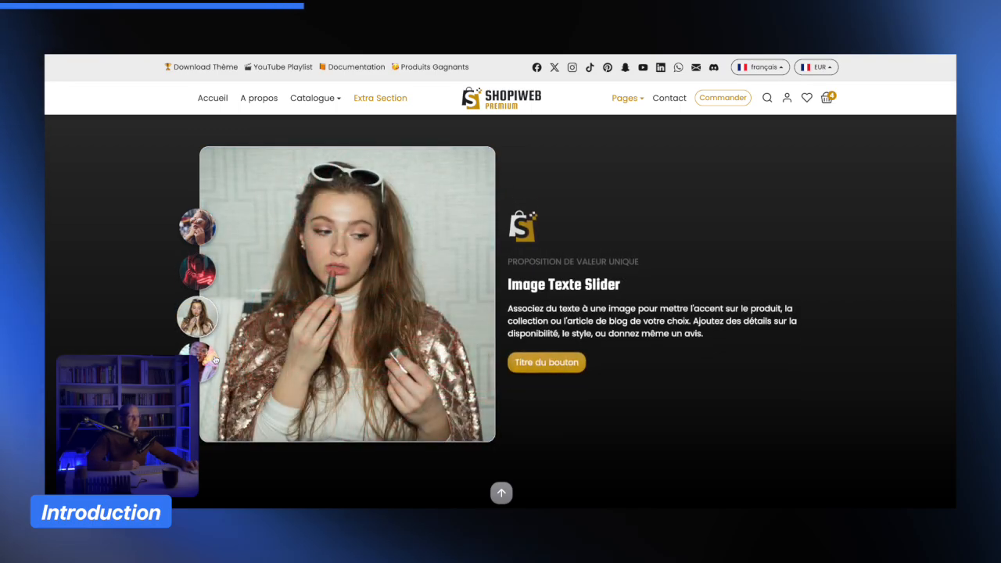
{"action": "left_click", "coordinate": [213, 358]}
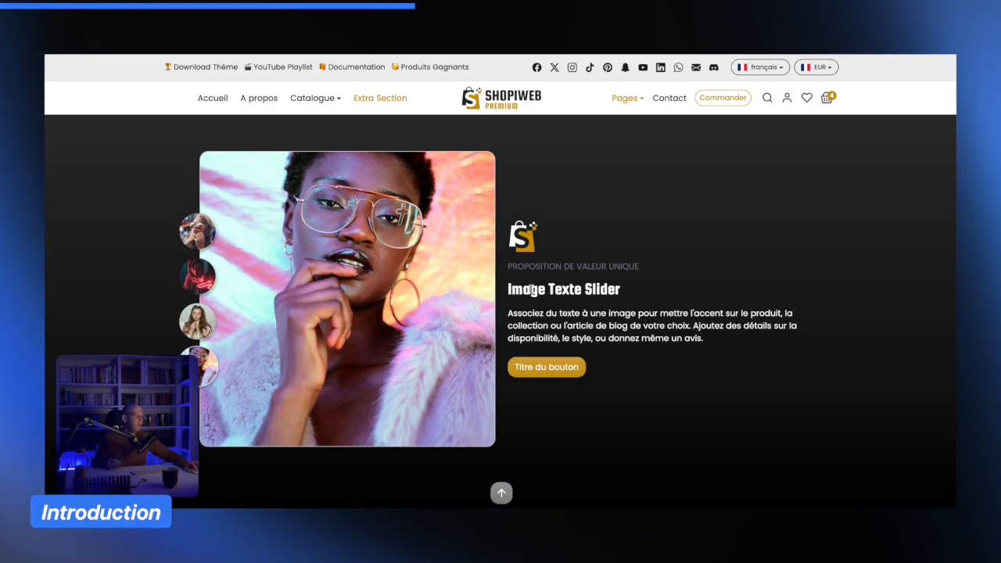
- Highlight the slider's Image Texte Slider heading and its description paragraph
{"action": "left_click_drag", "start_coordinate": [510, 288], "coordinate": [620, 289]}
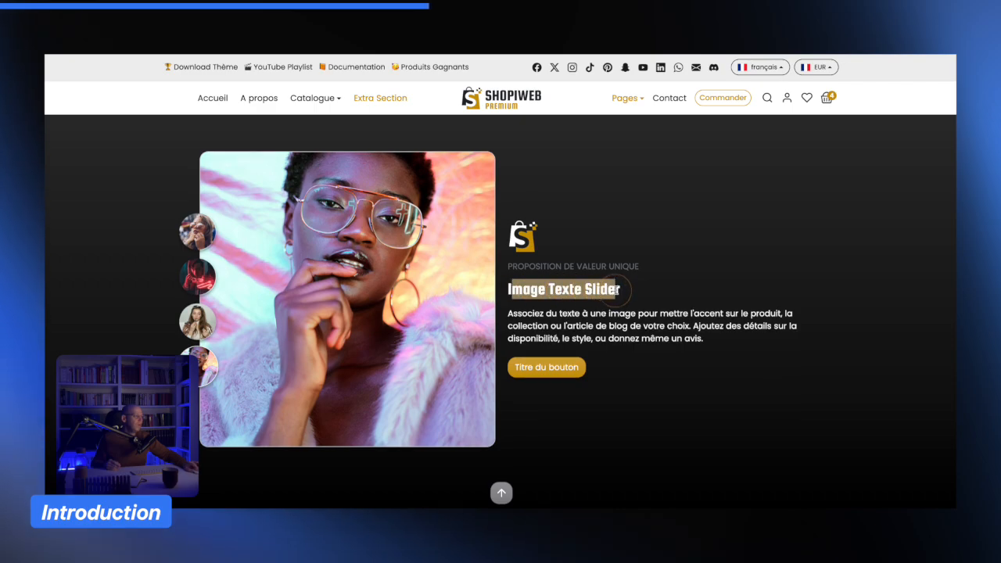
{"action": "left_click_drag", "start_coordinate": [523, 290], "coordinate": [623, 291]}
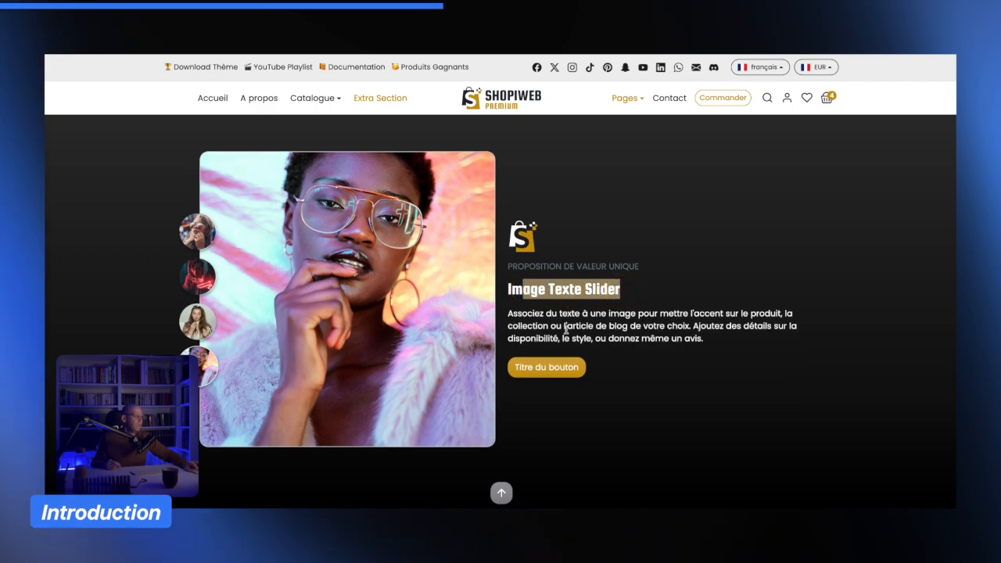
{"action": "left_click_drag", "start_coordinate": [522, 313], "coordinate": [710, 341]}
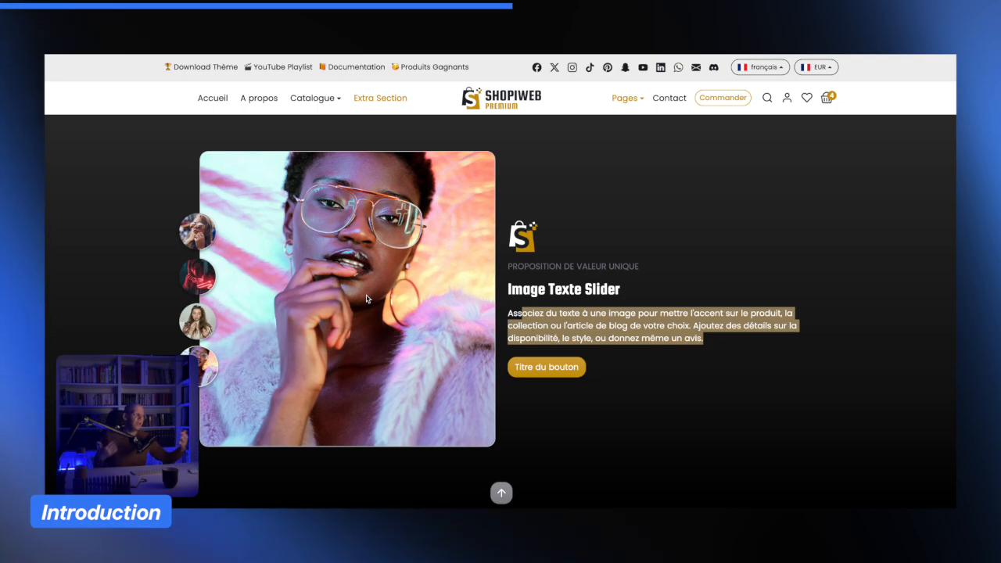
{"action": "left_click_drag", "start_coordinate": [533, 322], "coordinate": [571, 331]}
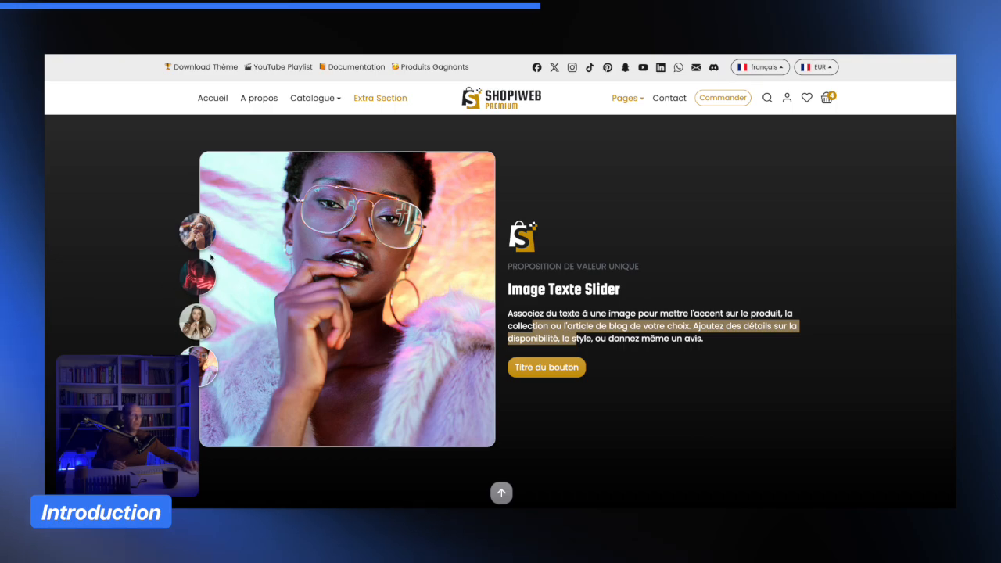
- Open the Accueil home page and browse down to the Image avec texte section
{"action": "scroll", "coordinate": [289, 256], "scroll_direction": "up", "scroll_amount": 3}
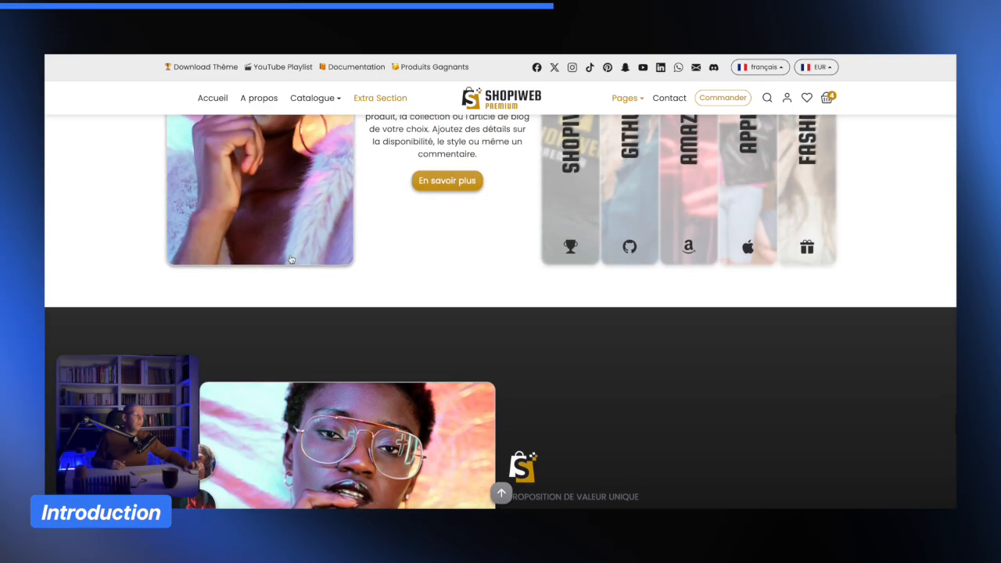
{"action": "scroll", "coordinate": [289, 257], "scroll_direction": "down", "scroll_amount": 3}
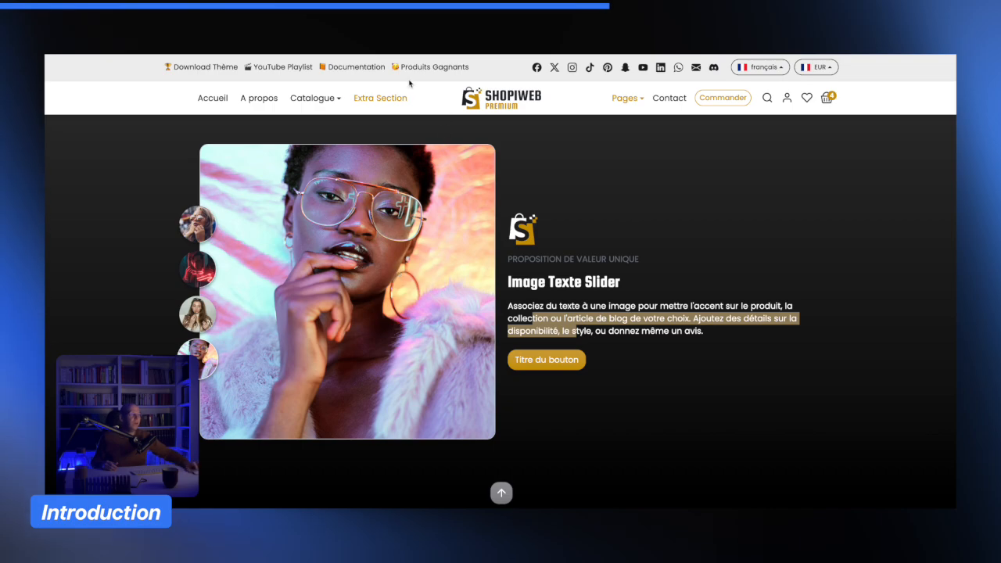
{"action": "left_click", "coordinate": [213, 97]}
{"action": "scroll", "coordinate": [508, 222], "scroll_direction": "down", "scroll_amount": 10}
{"action": "scroll", "coordinate": [508, 225], "scroll_direction": "down", "scroll_amount": 15}
{"action": "scroll", "coordinate": [507, 225], "scroll_direction": "down", "scroll_amount": 10}
{"action": "scroll", "coordinate": [508, 225], "scroll_direction": "up", "scroll_amount": 1}
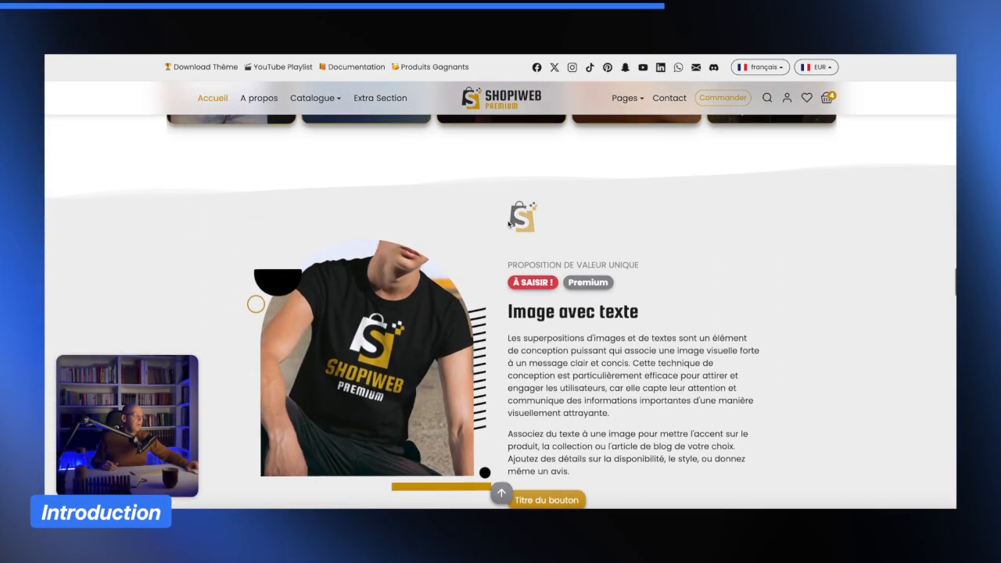
{"action": "scroll", "coordinate": [508, 222], "scroll_direction": "down", "scroll_amount": 1}
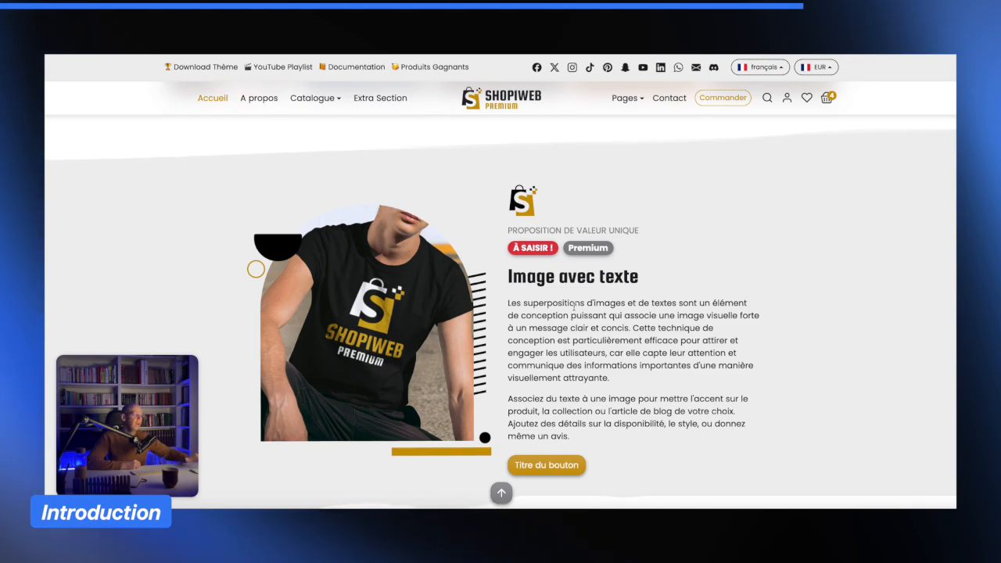
- Return to the Extra Section page, scroll down to the slider and select its second thumbnail
{"action": "left_click", "coordinate": [640, 98]}
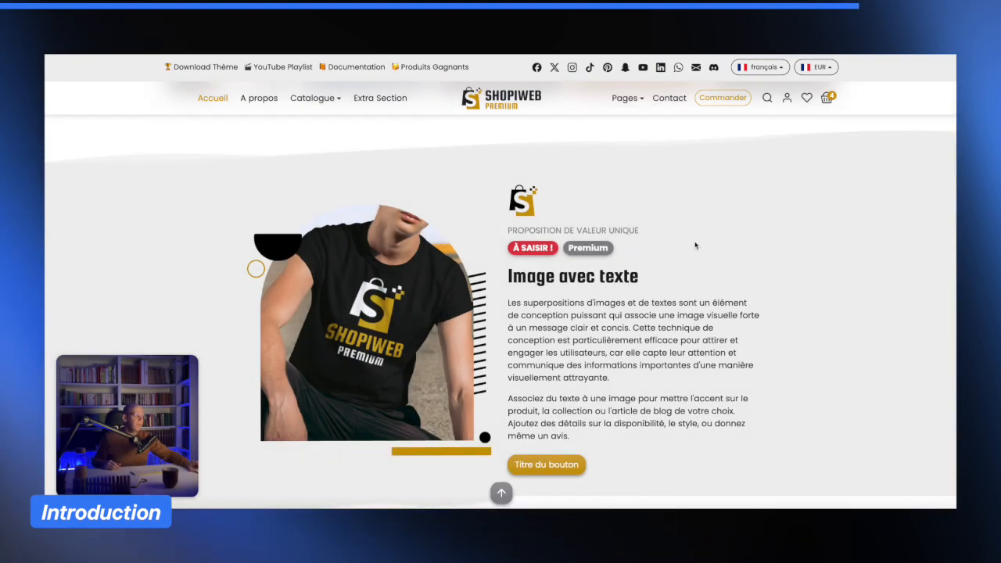
{"action": "scroll", "coordinate": [695, 245], "scroll_direction": "down", "scroll_amount": 15}
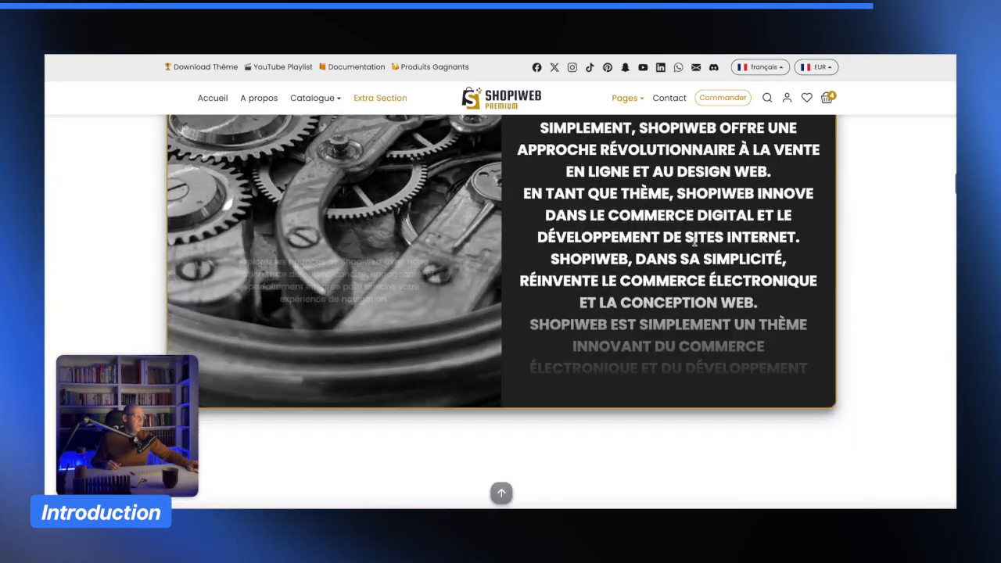
{"action": "scroll", "coordinate": [694, 243], "scroll_direction": "down", "scroll_amount": 20}
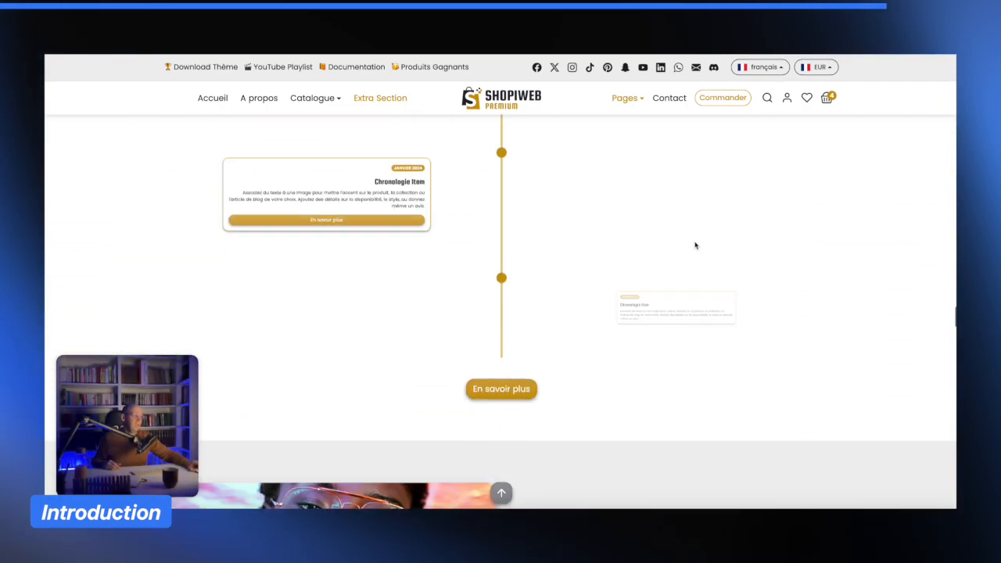
{"action": "scroll", "coordinate": [695, 246], "scroll_direction": "down", "scroll_amount": 20}
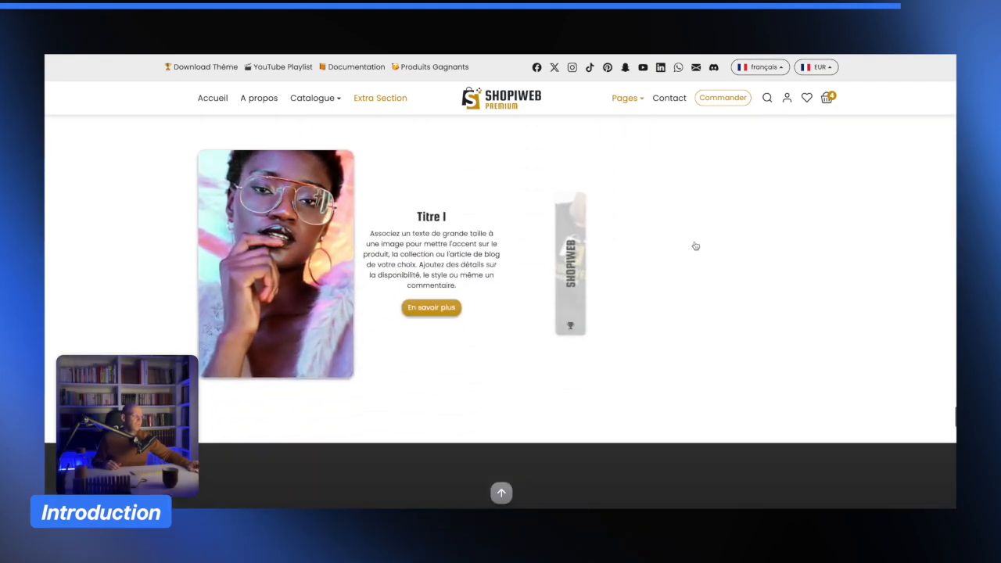
{"action": "scroll", "coordinate": [695, 246], "scroll_direction": "down", "scroll_amount": 10}
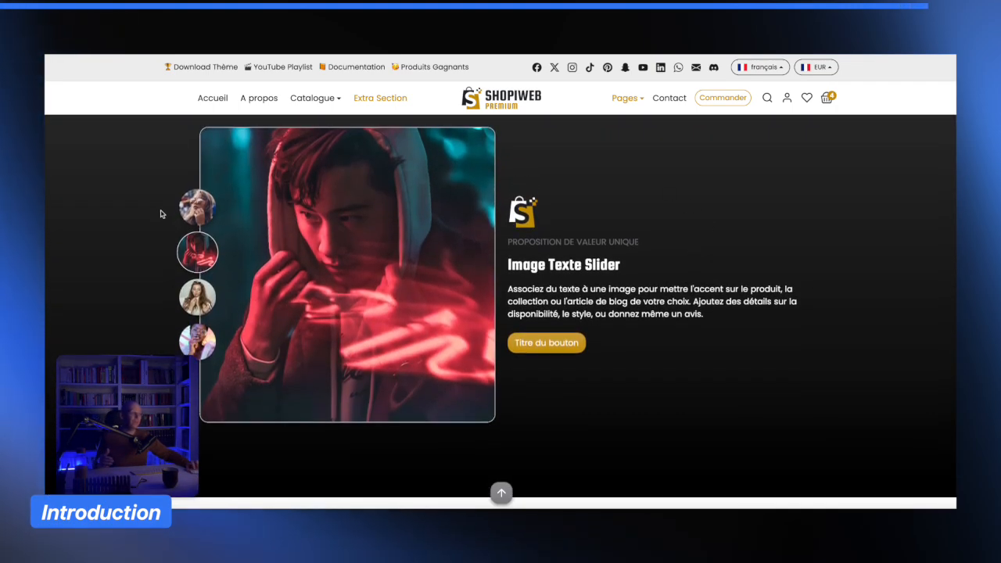
{"action": "left_click", "coordinate": [198, 213]}
{"action": "left_click", "coordinate": [197, 254]}
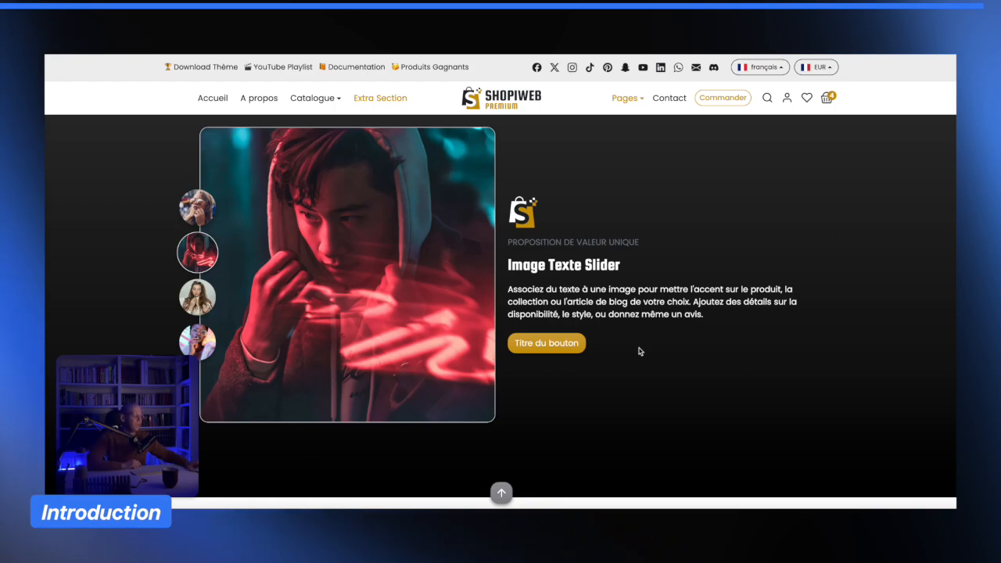
- Switch to the shopiweb.fr tab, scroll down the landing page and toggle the site to light mode
{"action": "scroll", "coordinate": [640, 351], "scroll_direction": "up", "scroll_amount": 1}
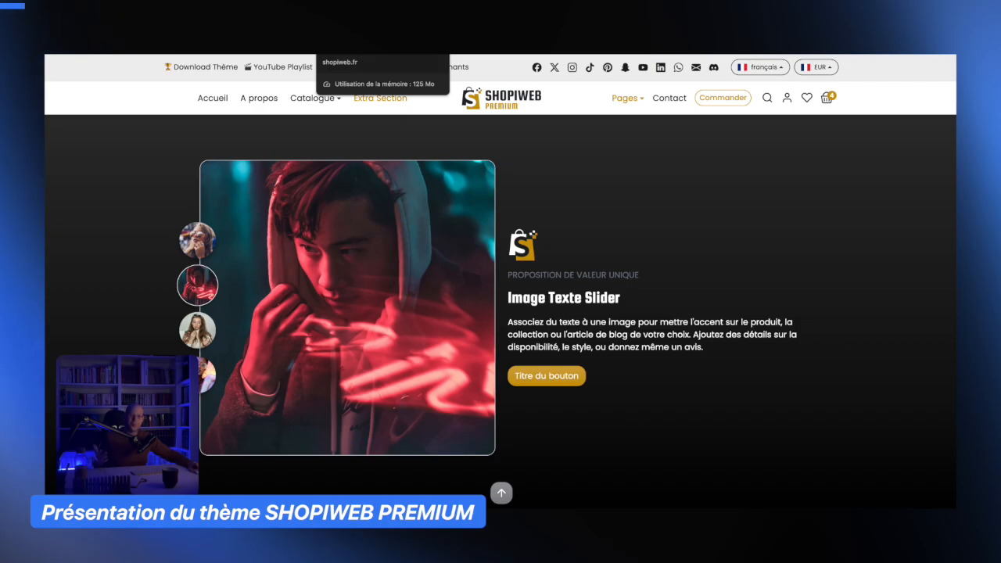
{"action": "left_click", "coordinate": [368, 33]}
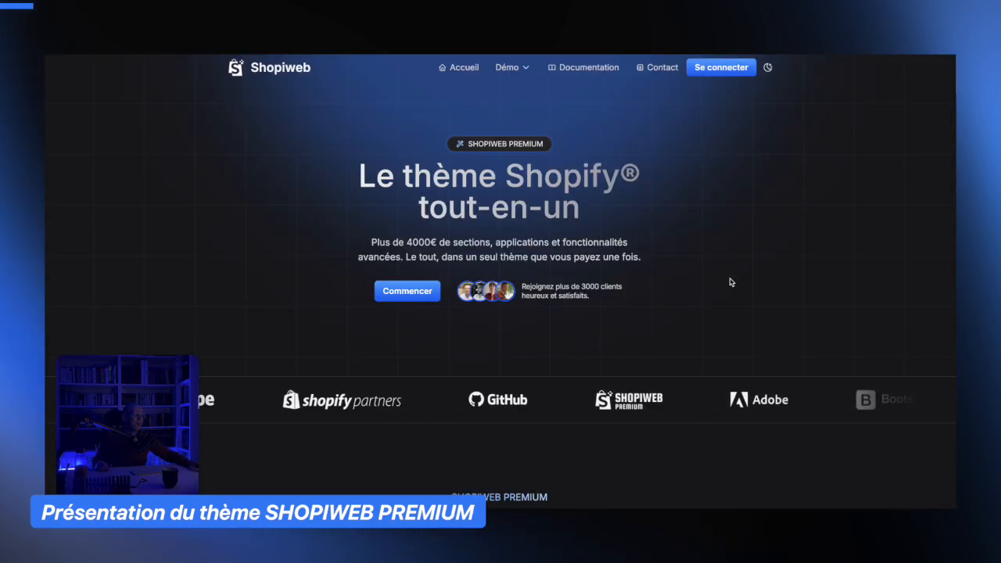
{"action": "scroll", "coordinate": [732, 282], "scroll_direction": "down", "scroll_amount": 1}
{"action": "scroll", "coordinate": [732, 283], "scroll_direction": "down", "scroll_amount": 1}
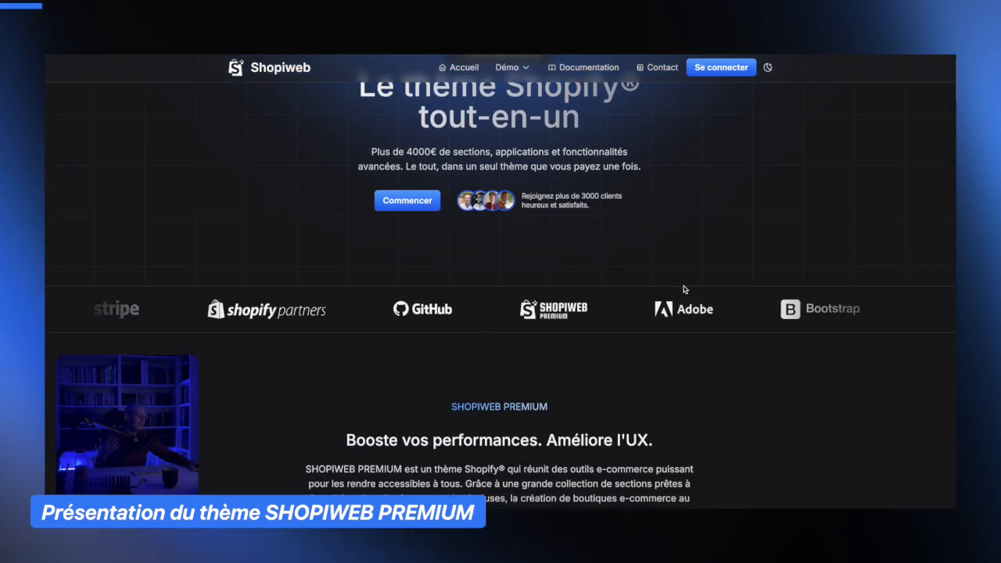
{"action": "scroll", "coordinate": [690, 285], "scroll_direction": "down", "scroll_amount": 1}
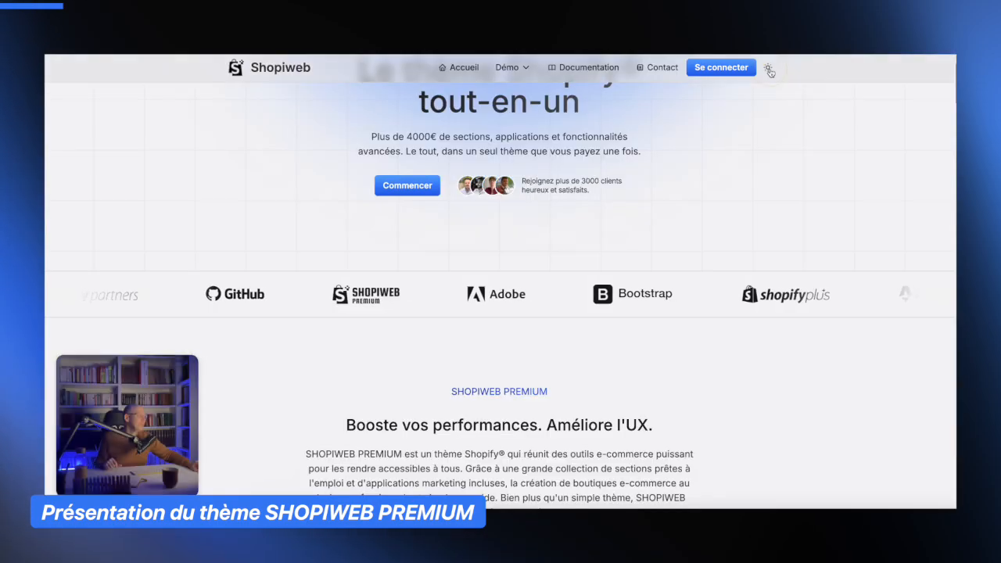
{"action": "left_click", "coordinate": [769, 69]}
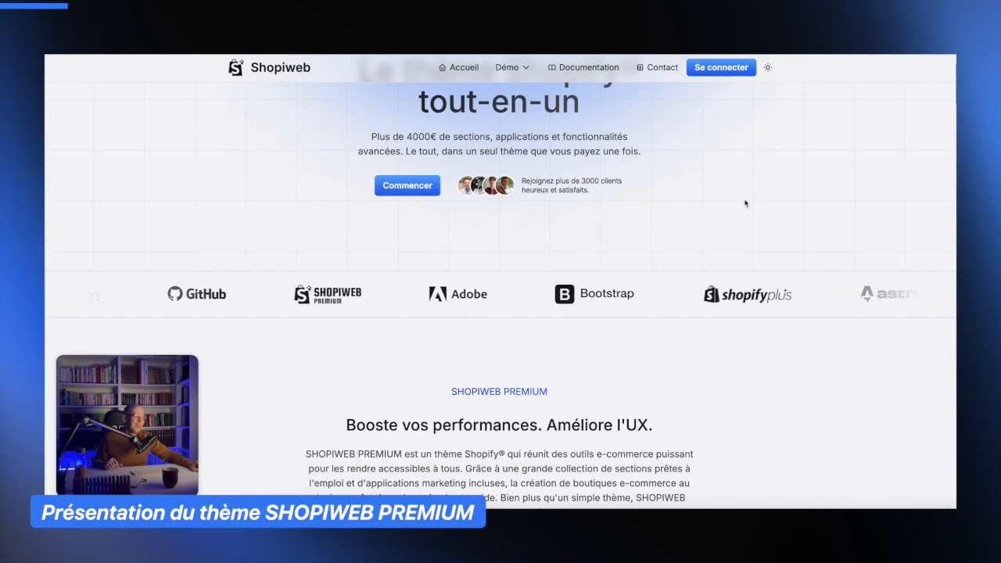
- Browse the Shopiweb landing page's sections, applications and product blocks presentations
{"action": "scroll", "coordinate": [720, 225], "scroll_direction": "up", "scroll_amount": 2}
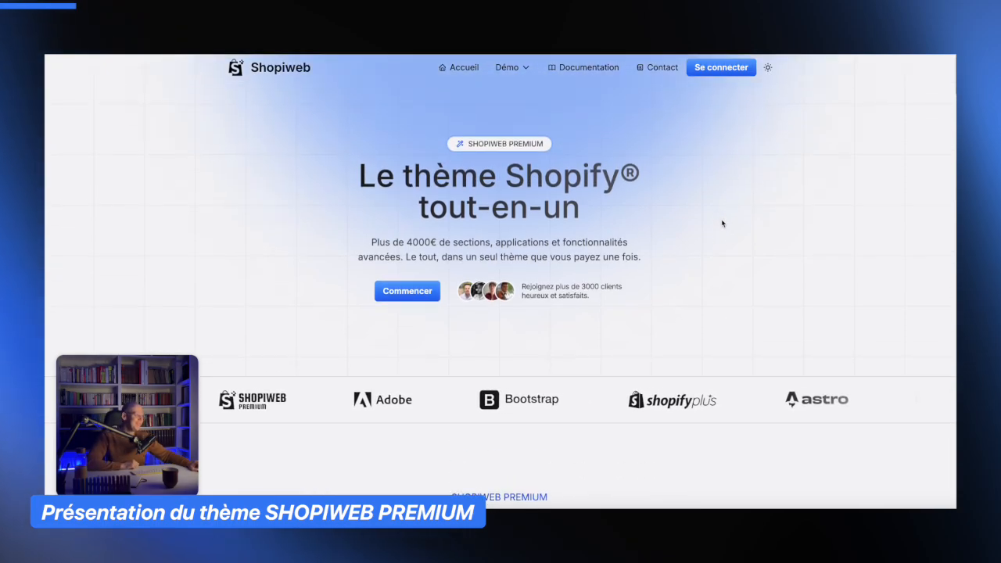
{"action": "scroll", "coordinate": [722, 223], "scroll_direction": "down", "scroll_amount": 2}
{"action": "scroll", "coordinate": [722, 223], "scroll_direction": "down", "scroll_amount": 4}
{"action": "scroll", "coordinate": [721, 224], "scroll_direction": "up", "scroll_amount": 1}
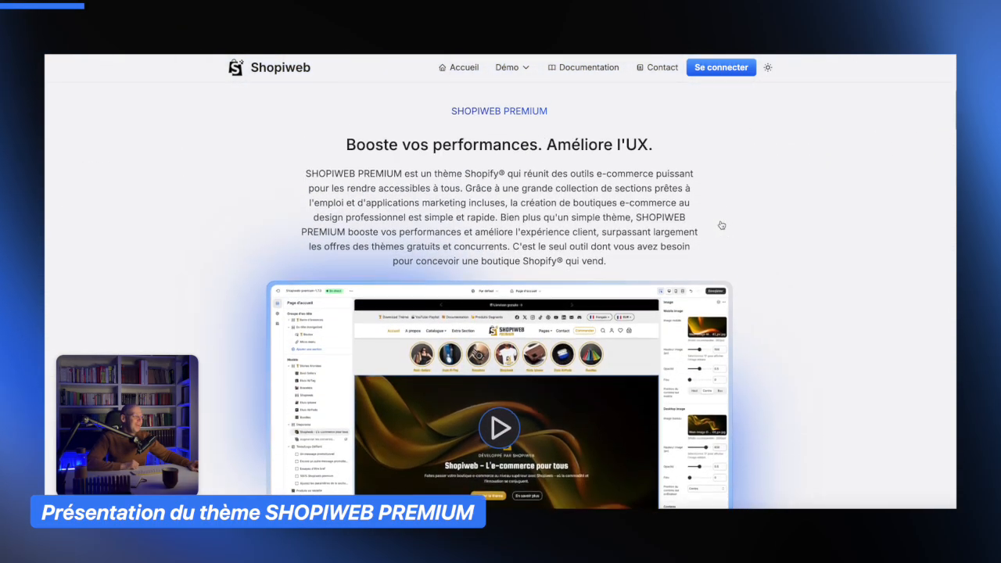
{"action": "scroll", "coordinate": [721, 224], "scroll_direction": "down", "scroll_amount": 5}
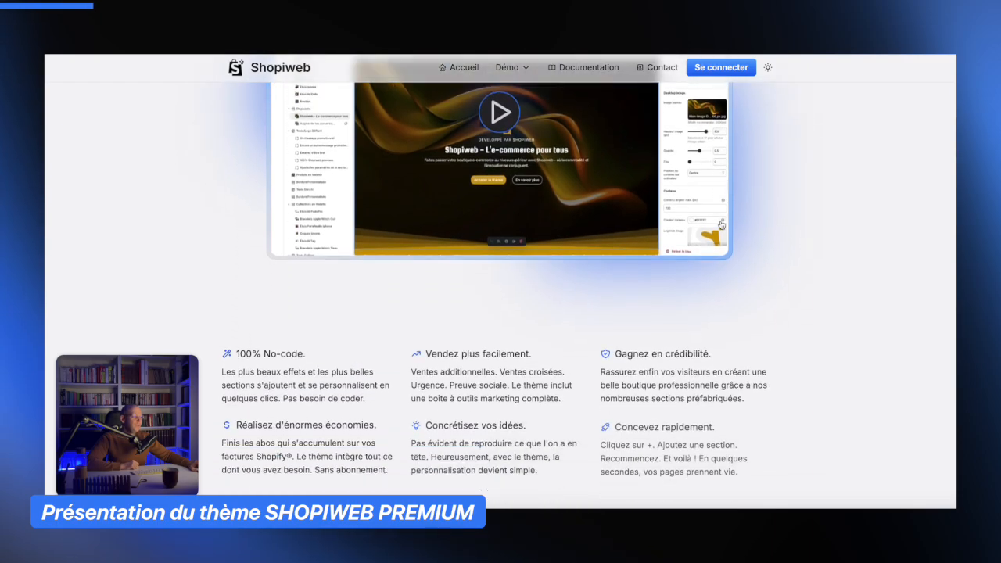
{"action": "scroll", "coordinate": [715, 233], "scroll_direction": "down", "scroll_amount": 3}
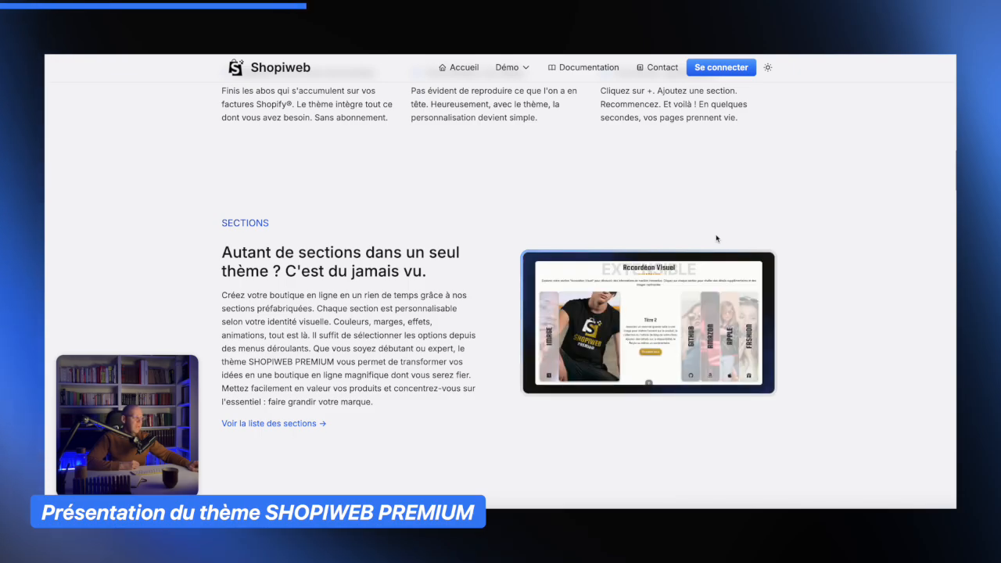
{"action": "scroll", "coordinate": [716, 238], "scroll_direction": "down", "scroll_amount": 1}
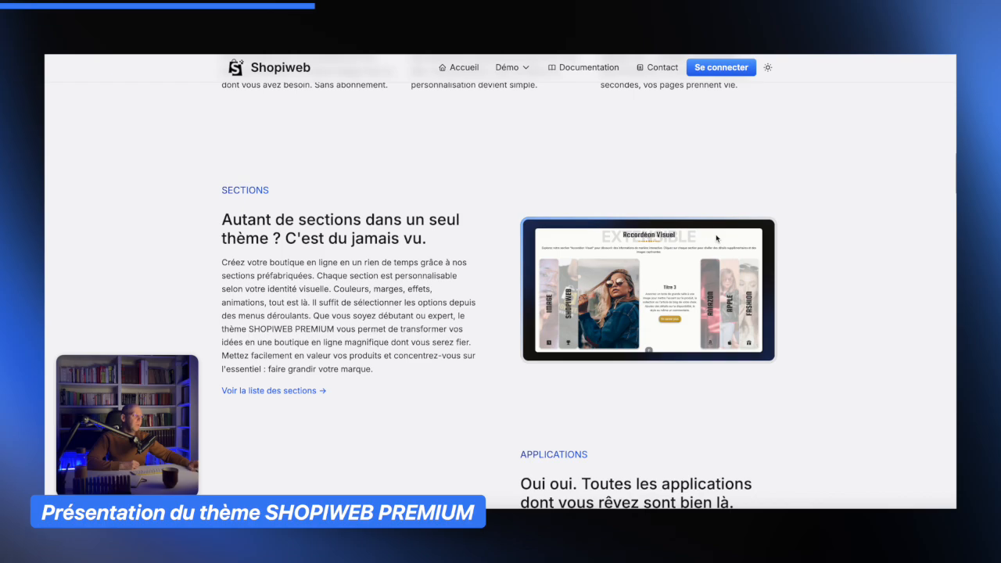
{"action": "scroll", "coordinate": [717, 238], "scroll_direction": "down", "scroll_amount": 1}
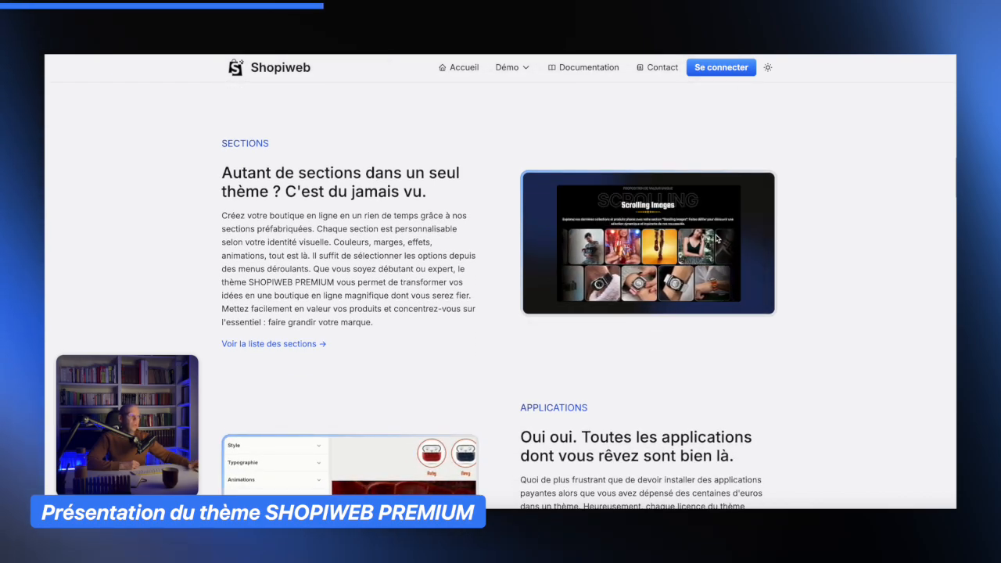
{"action": "scroll", "coordinate": [716, 238], "scroll_direction": "down", "scroll_amount": 1}
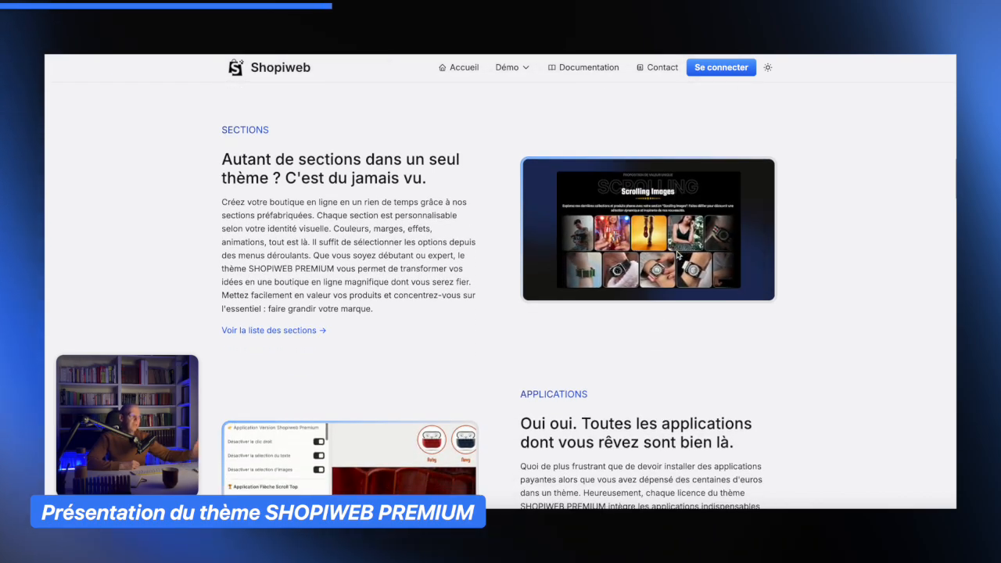
{"action": "scroll", "coordinate": [746, 298], "scroll_direction": "down", "scroll_amount": 3}
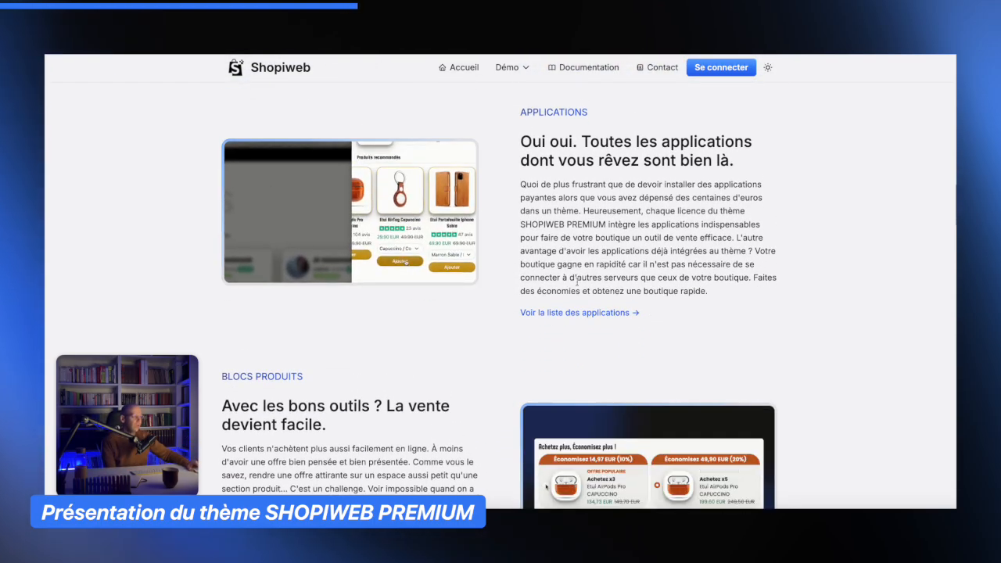
{"action": "scroll", "coordinate": [576, 302], "scroll_direction": "down", "scroll_amount": 1}
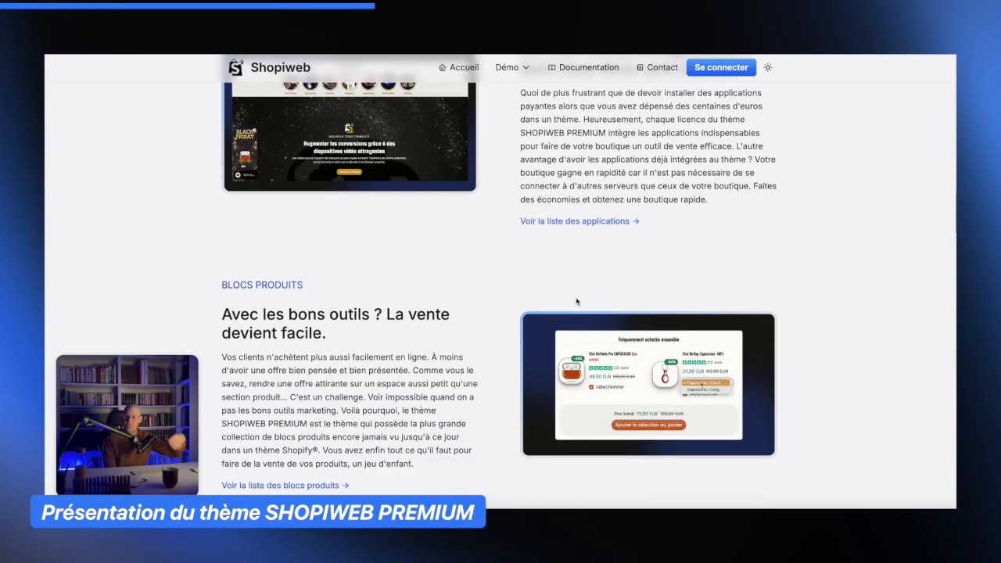
{"action": "scroll", "coordinate": [576, 301], "scroll_direction": "down", "scroll_amount": 2}
{"action": "scroll", "coordinate": [577, 301], "scroll_direction": "up", "scroll_amount": 6}
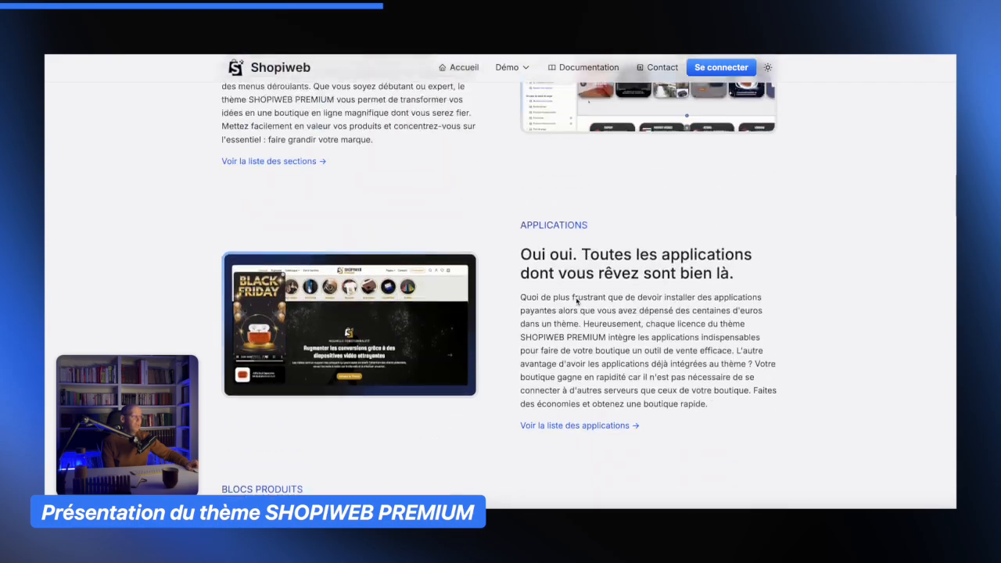
{"action": "scroll", "coordinate": [540, 299], "scroll_direction": "down", "scroll_amount": 2}
{"action": "scroll", "coordinate": [391, 274], "scroll_direction": "up", "scroll_amount": 1}
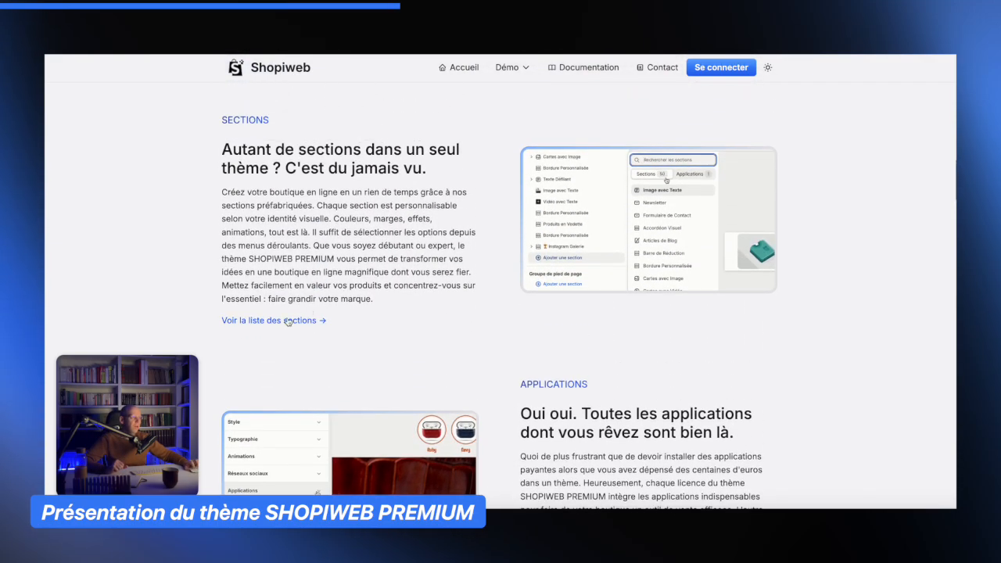
- Open the full list of sections, scroll through it and close it
{"action": "left_click", "coordinate": [289, 320]}
{"action": "scroll", "coordinate": [538, 305], "scroll_direction": "down", "scroll_amount": 5}
{"action": "scroll", "coordinate": [539, 305], "scroll_direction": "down", "scroll_amount": 15}
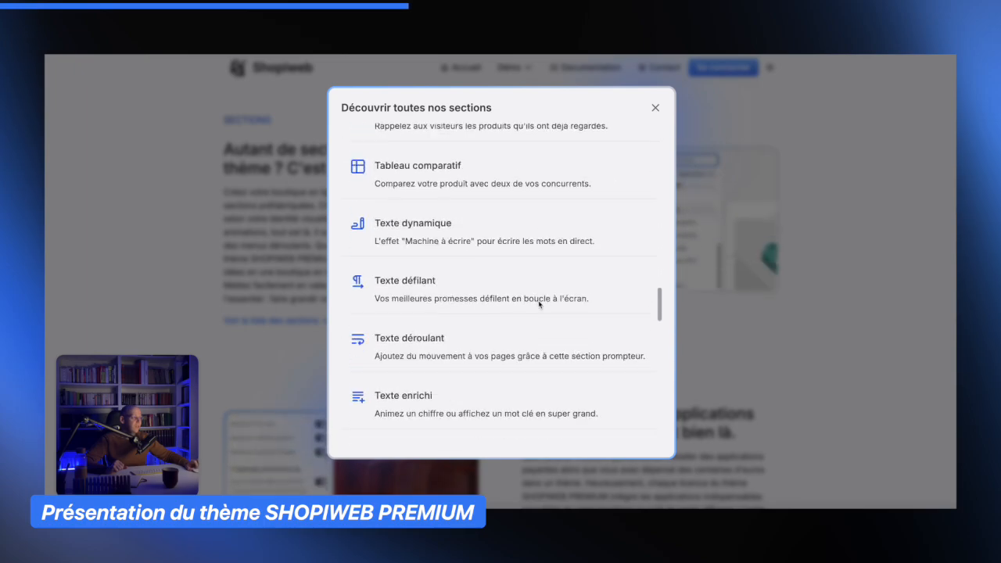
{"action": "left_click", "coordinate": [651, 107]}
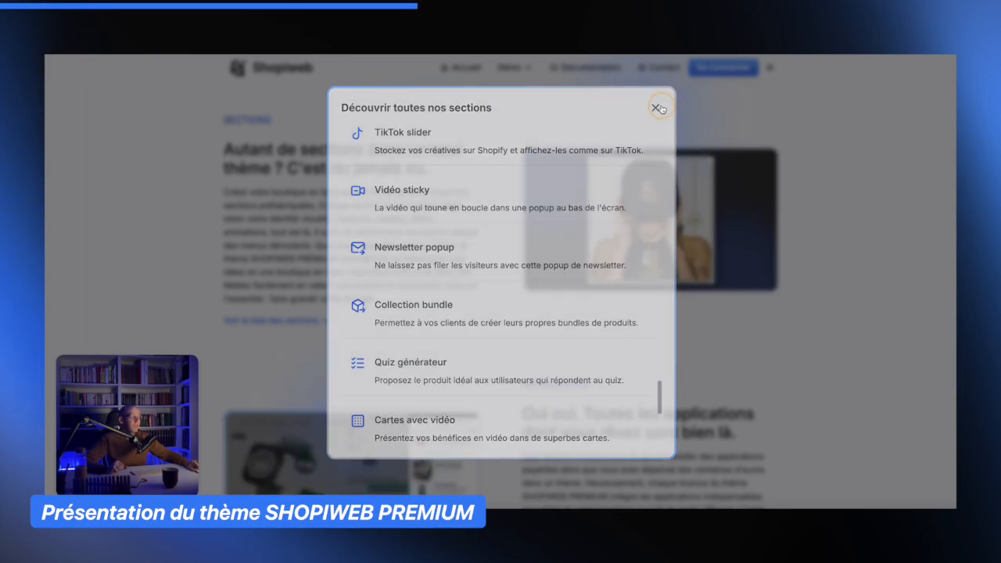
- Open the list of available applications, scroll through it and close it
{"action": "scroll", "coordinate": [583, 345], "scroll_direction": "down", "scroll_amount": 3}
{"action": "left_click", "coordinate": [581, 345]}
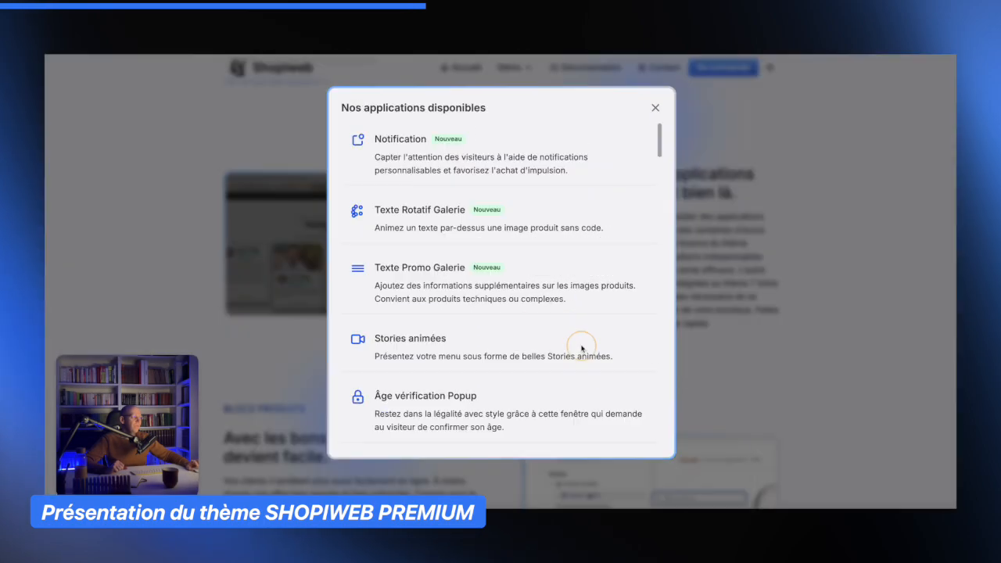
{"action": "scroll", "coordinate": [551, 329], "scroll_direction": "down", "scroll_amount": 10}
{"action": "scroll", "coordinate": [552, 328], "scroll_direction": "down", "scroll_amount": 10}
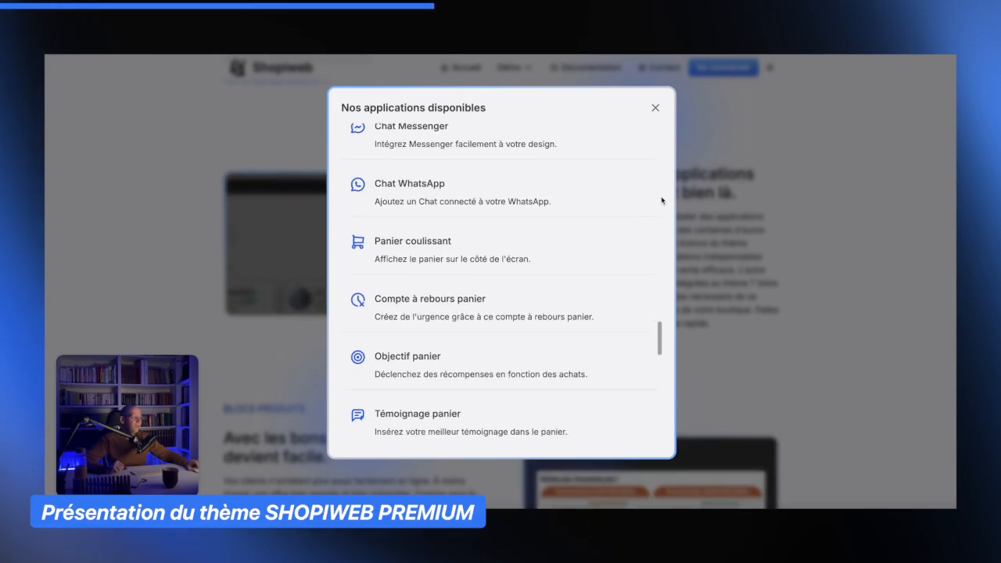
{"action": "left_click", "coordinate": [656, 107]}
- Open the list of available product blocks, scroll through it and close it
{"action": "scroll", "coordinate": [579, 255], "scroll_direction": "down", "scroll_amount": 2}
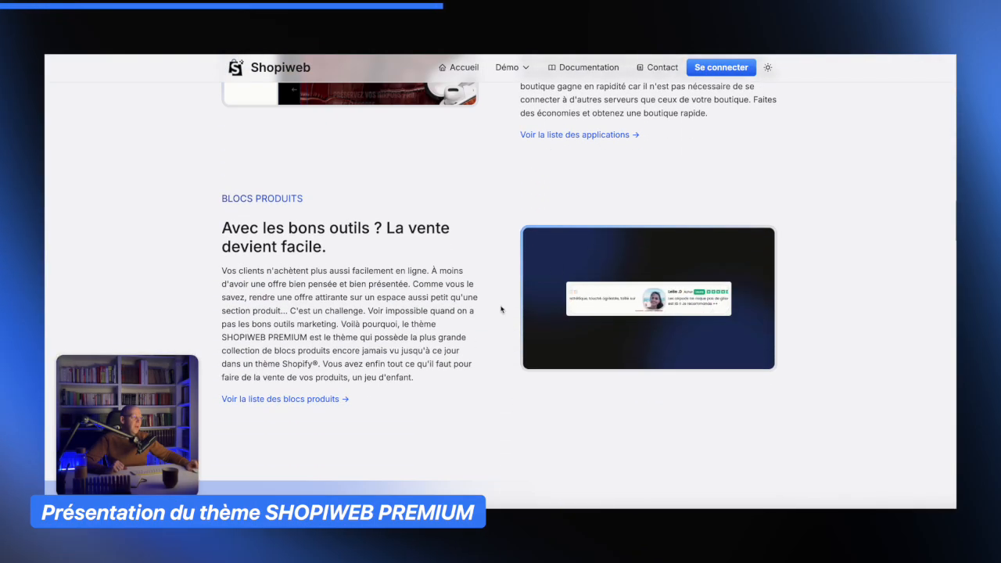
{"action": "left_click", "coordinate": [313, 400]}
{"action": "scroll", "coordinate": [592, 290], "scroll_direction": "down", "scroll_amount": 15}
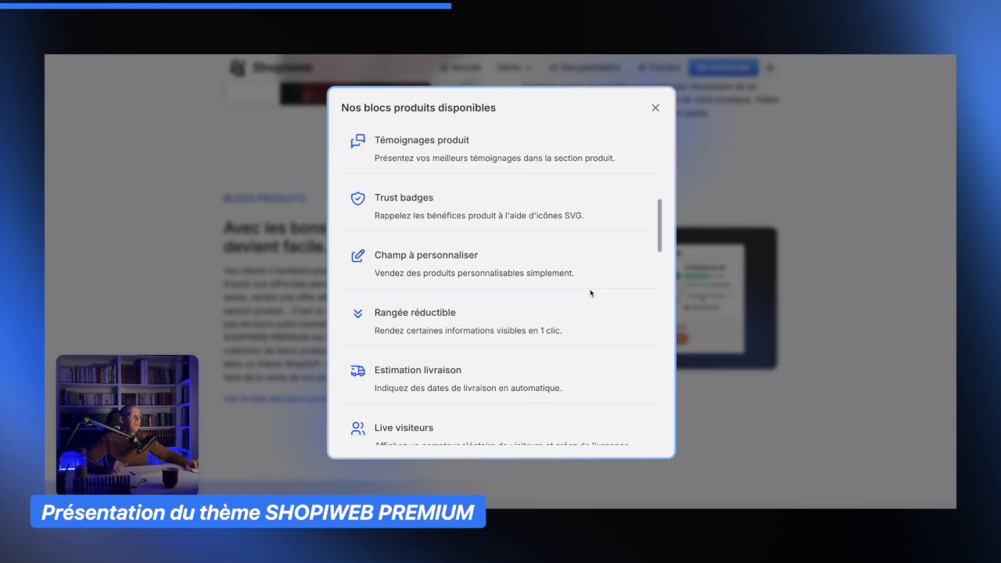
{"action": "scroll", "coordinate": [657, 198], "scroll_direction": "up", "scroll_amount": 15}
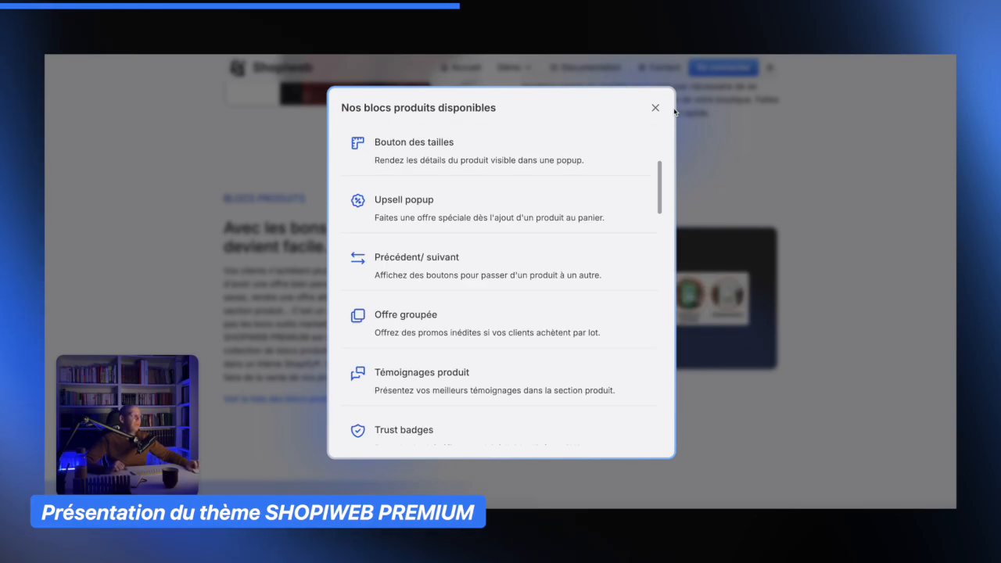
{"action": "left_click", "coordinate": [655, 108]}
{"action": "scroll", "coordinate": [645, 190], "scroll_direction": "down", "scroll_amount": 9}
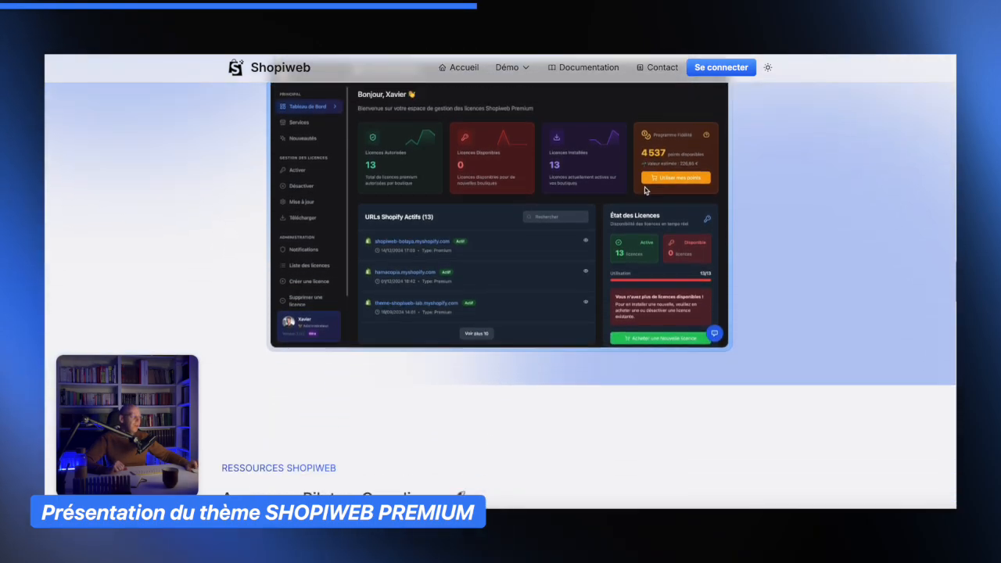
{"action": "scroll", "coordinate": [645, 190], "scroll_direction": "up", "scroll_amount": 15}
{"action": "scroll", "coordinate": [645, 188], "scroll_direction": "up", "scroll_amount": 6}
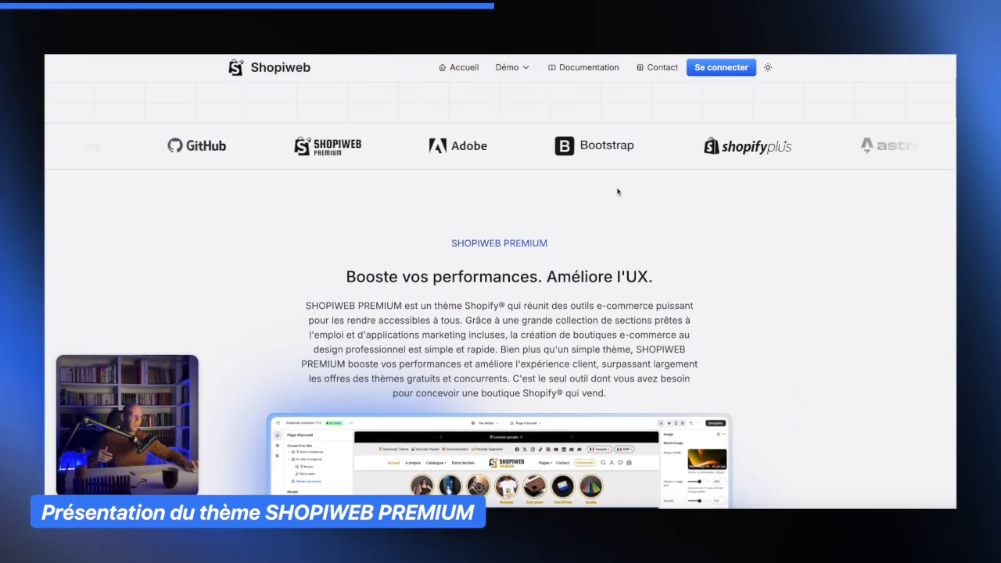
{"action": "scroll", "coordinate": [753, 306], "scroll_direction": "up", "scroll_amount": 1}
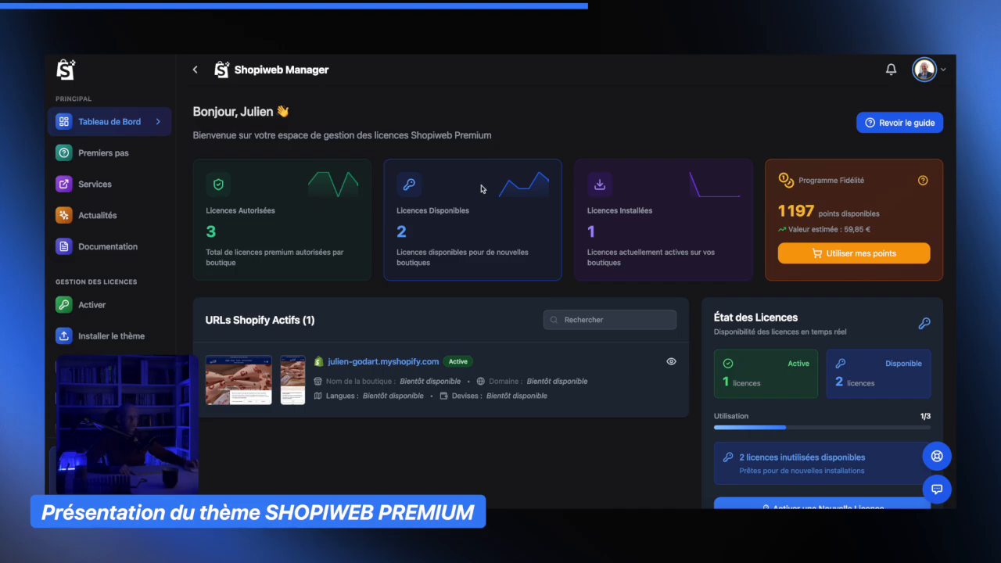
- Switch the Shopiweb Manager dashboard to light mode
{"action": "left_click", "coordinate": [941, 72]}
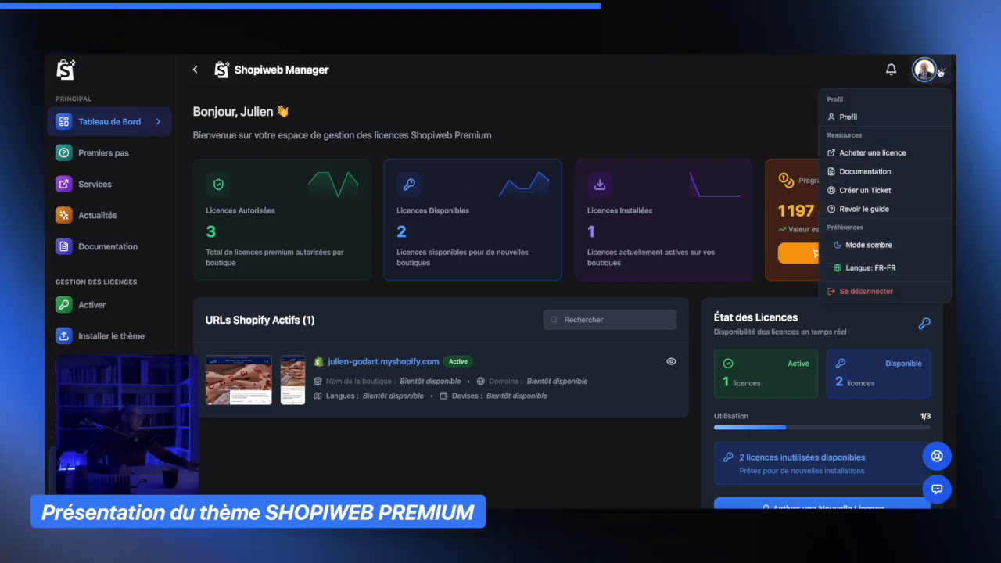
{"action": "left_click", "coordinate": [883, 245]}
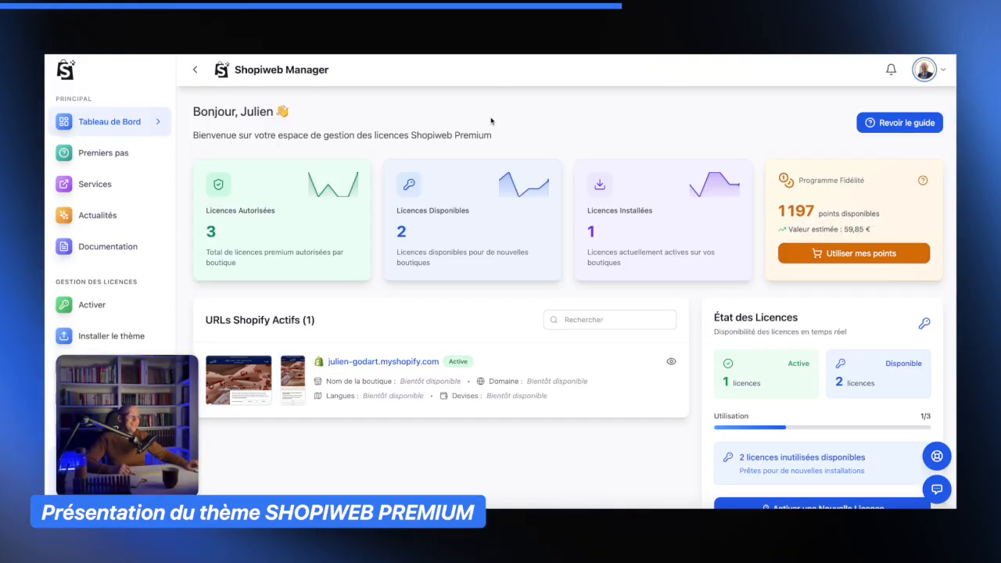
- Open the Premiers pas usage guide and scroll through its steps
{"action": "left_click", "coordinate": [136, 157]}
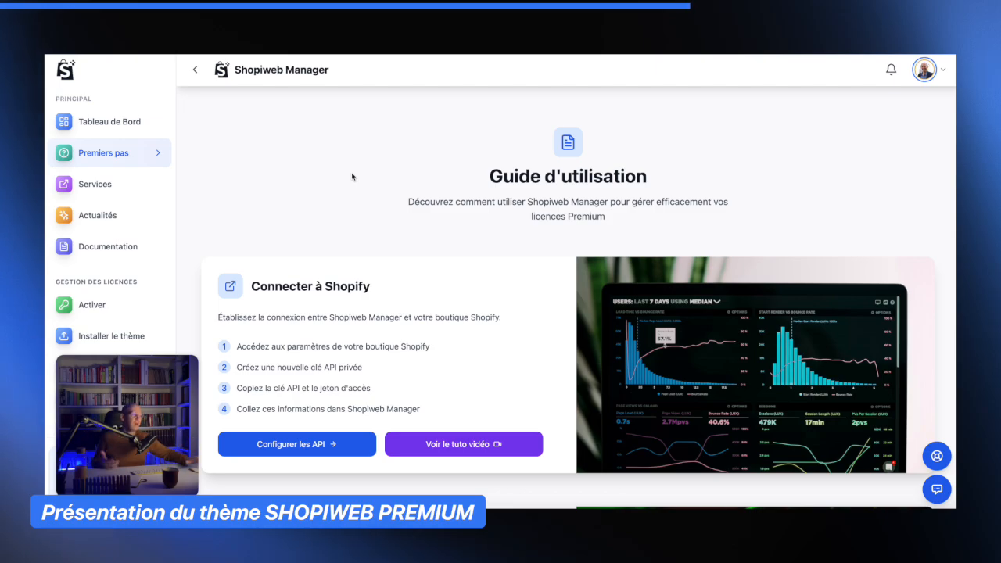
{"action": "scroll", "coordinate": [392, 185], "scroll_direction": "down", "scroll_amount": 1}
{"action": "scroll", "coordinate": [313, 156], "scroll_direction": "up", "scroll_amount": 1}
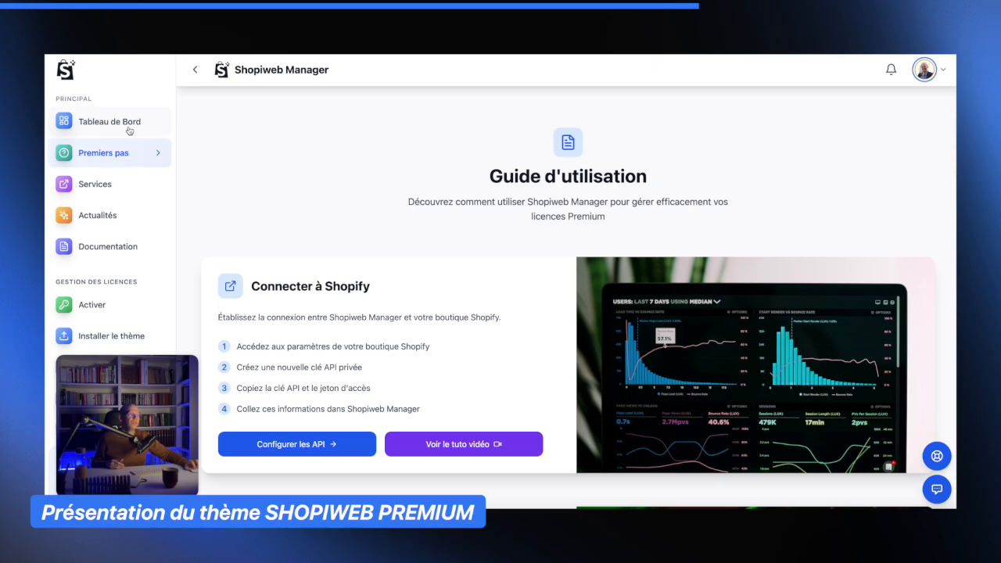
{"action": "scroll", "coordinate": [464, 235], "scroll_direction": "down", "scroll_amount": 6}
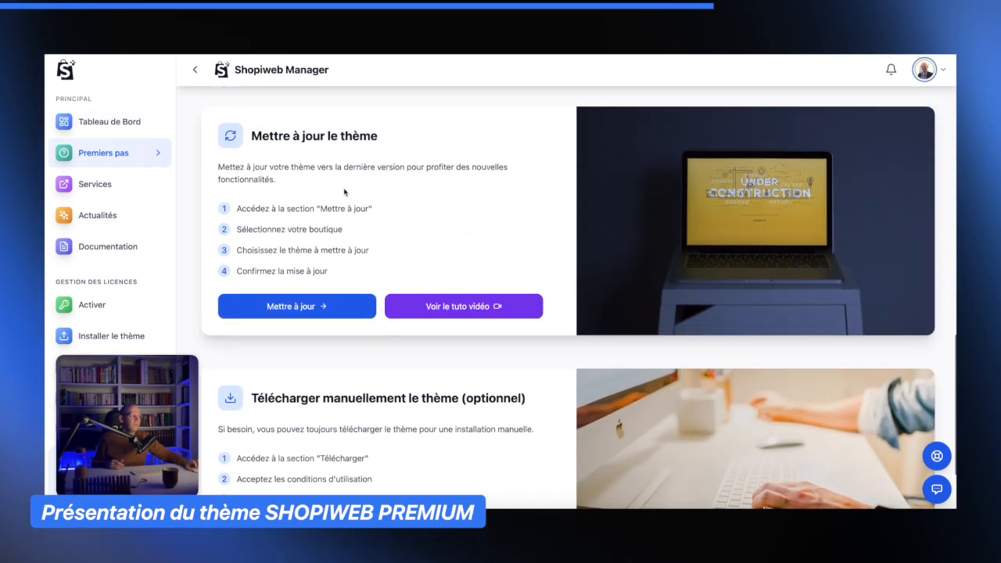
- Play the theme update tutorial video and close it
{"action": "left_click", "coordinate": [486, 306]}
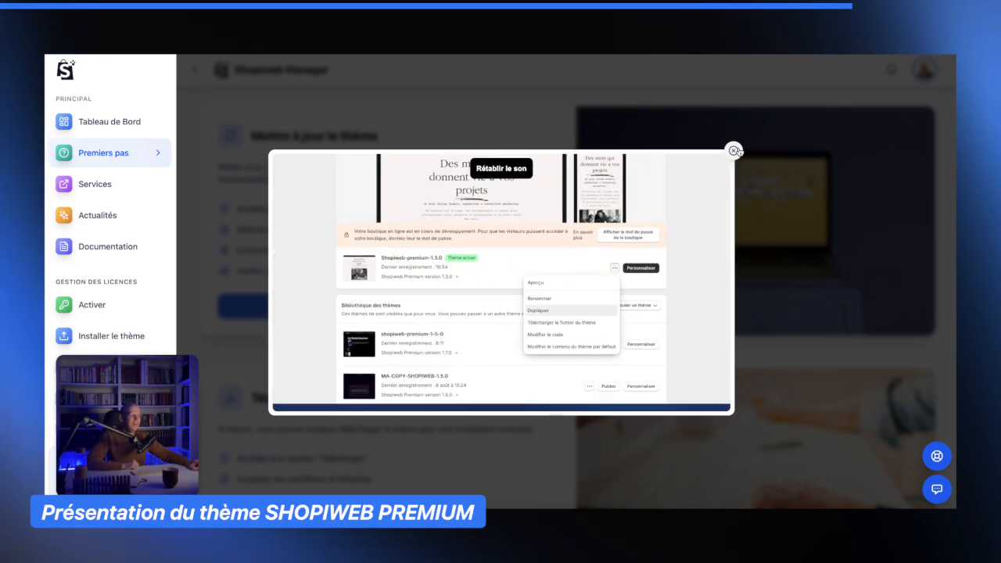
{"action": "left_click", "coordinate": [733, 150]}
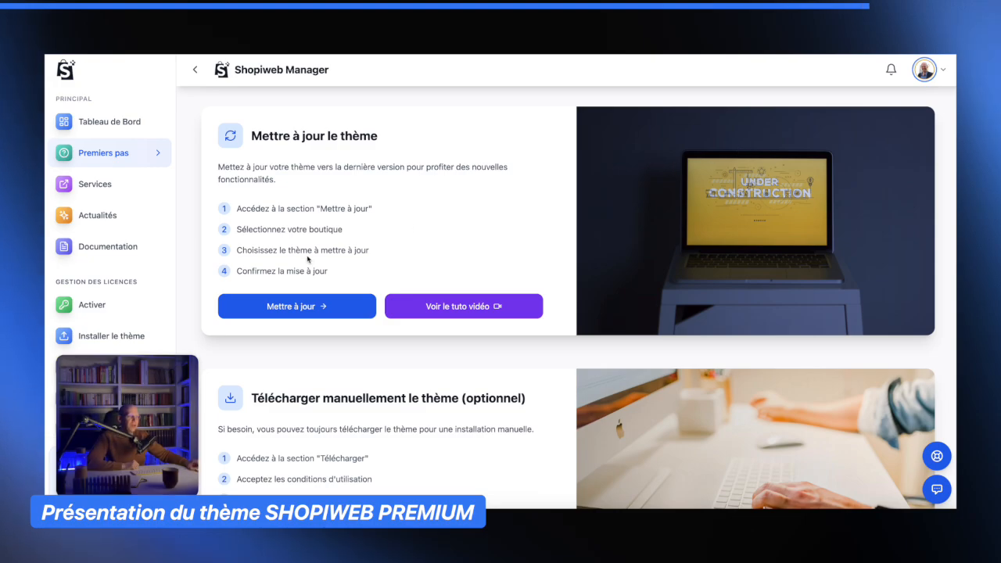
- Open the Mettre à jour theme update page
{"action": "scroll", "coordinate": [117, 293], "scroll_direction": "down", "scroll_amount": 3}
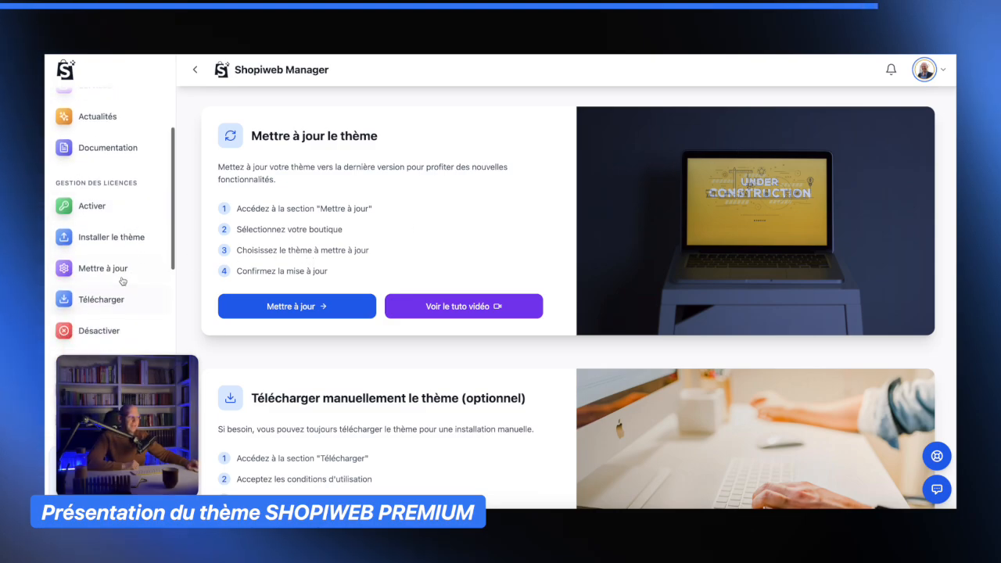
{"action": "left_click", "coordinate": [111, 270]}
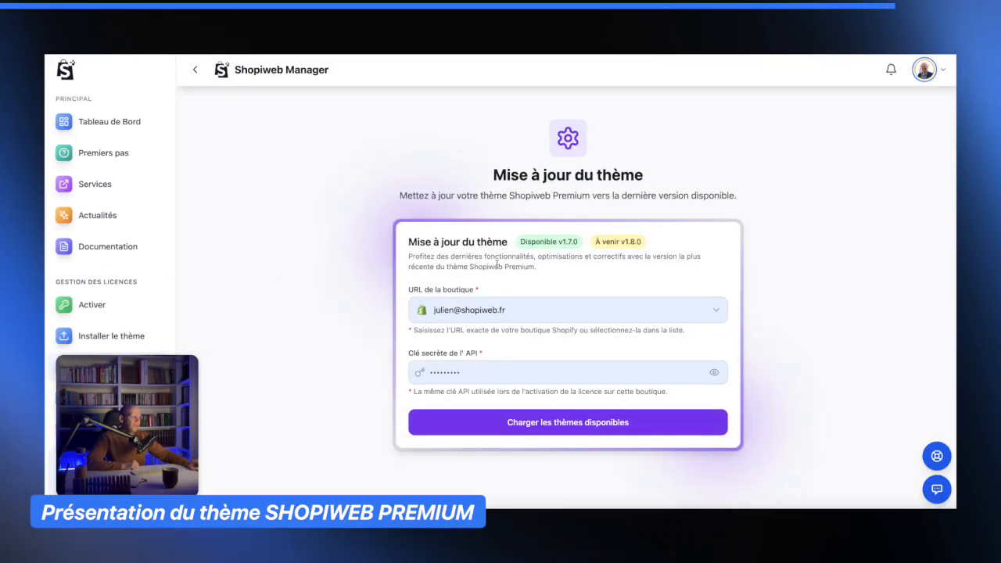
- Return to the dashboard and open the Premiers pas guide, scrolling down to the theme installation steps
{"action": "left_click", "coordinate": [116, 125]}
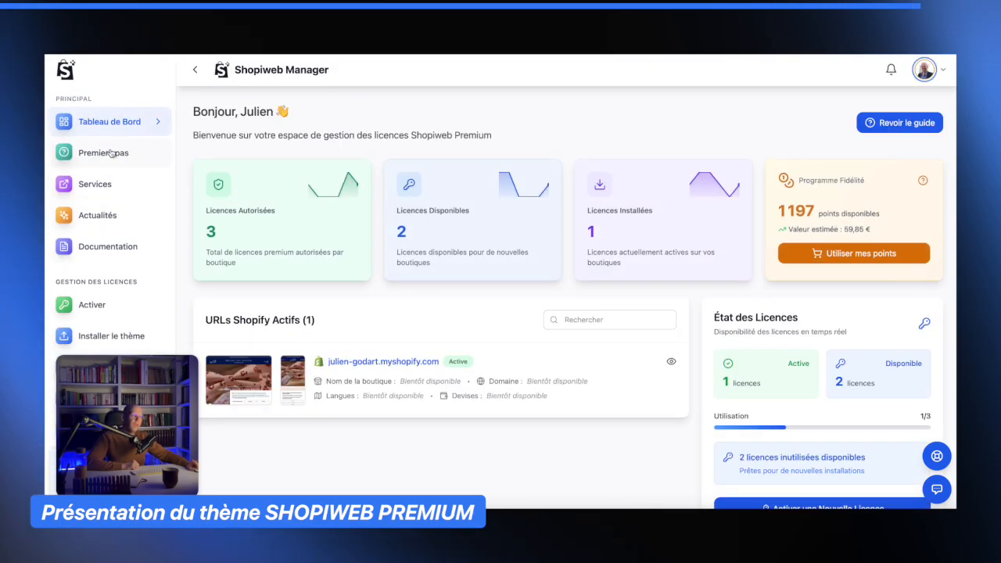
{"action": "left_click", "coordinate": [110, 153]}
{"action": "scroll", "coordinate": [474, 339], "scroll_direction": "down", "scroll_amount": 10}
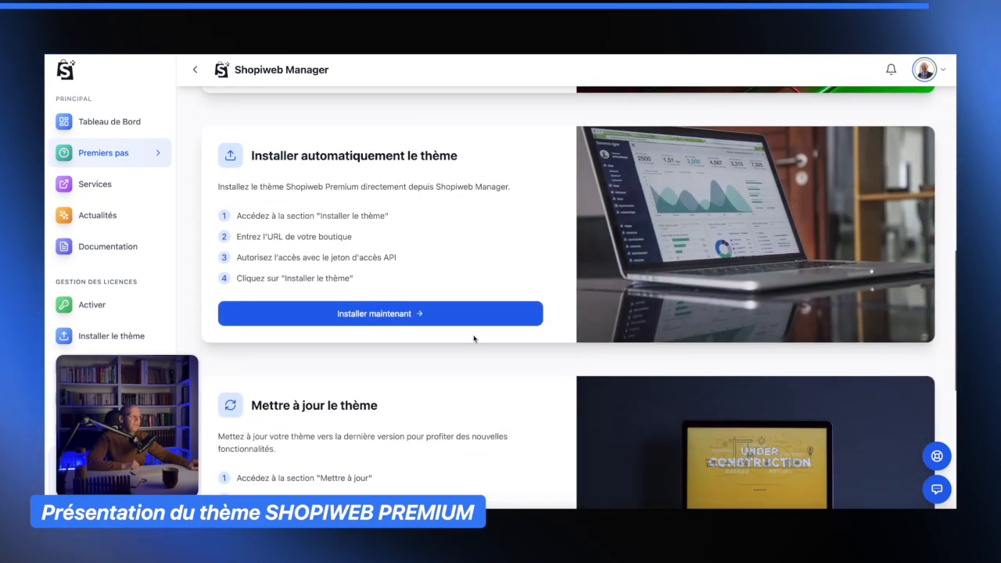
{"action": "scroll", "coordinate": [474, 338], "scroll_direction": "down", "scroll_amount": 3}
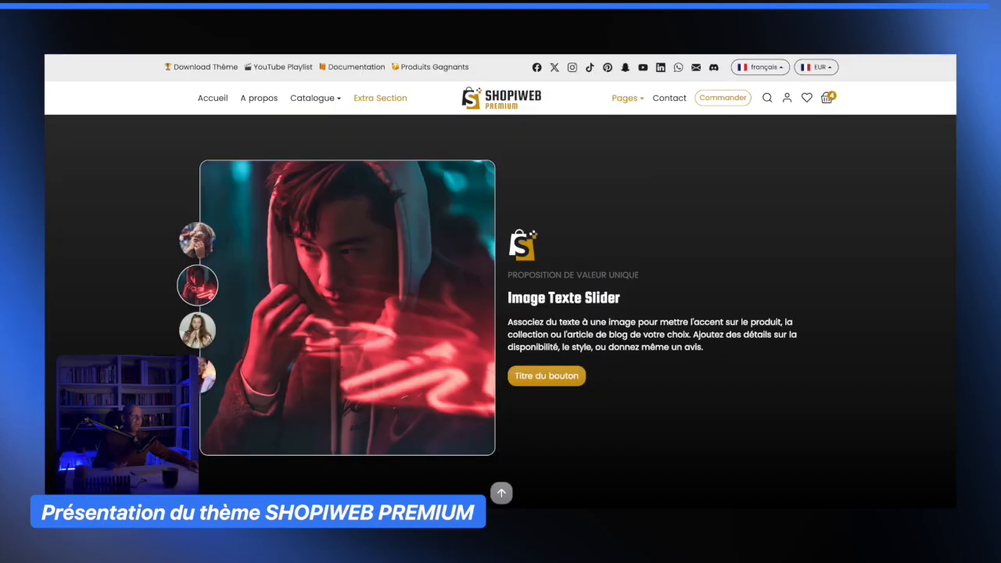
- Compare the SHEGLAM product page's feature images with the Image Texte Slider demo section
{"action": "scroll", "coordinate": [784, 406], "scroll_direction": "down", "scroll_amount": 1}
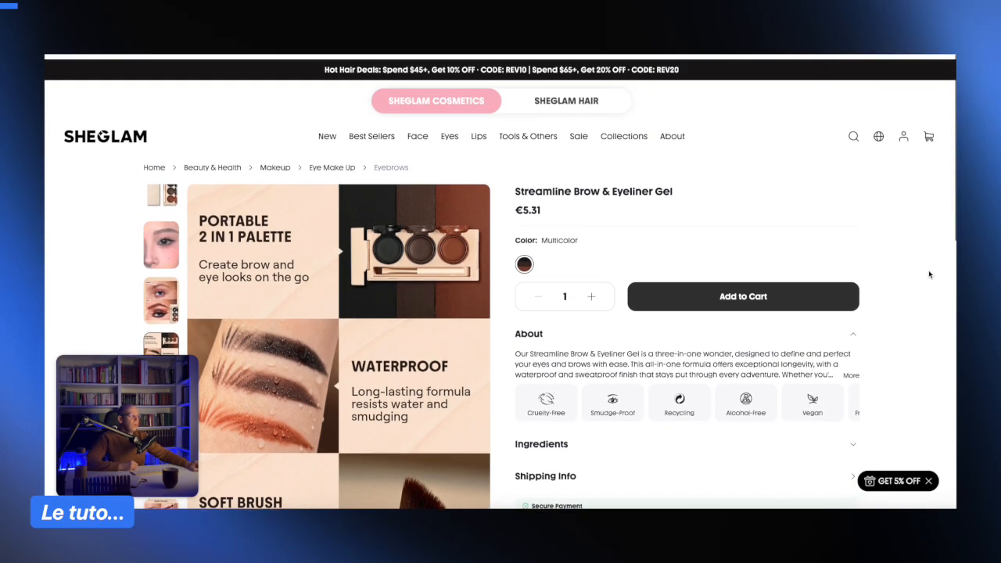
{"action": "scroll", "coordinate": [892, 275], "scroll_direction": "down", "scroll_amount": 2}
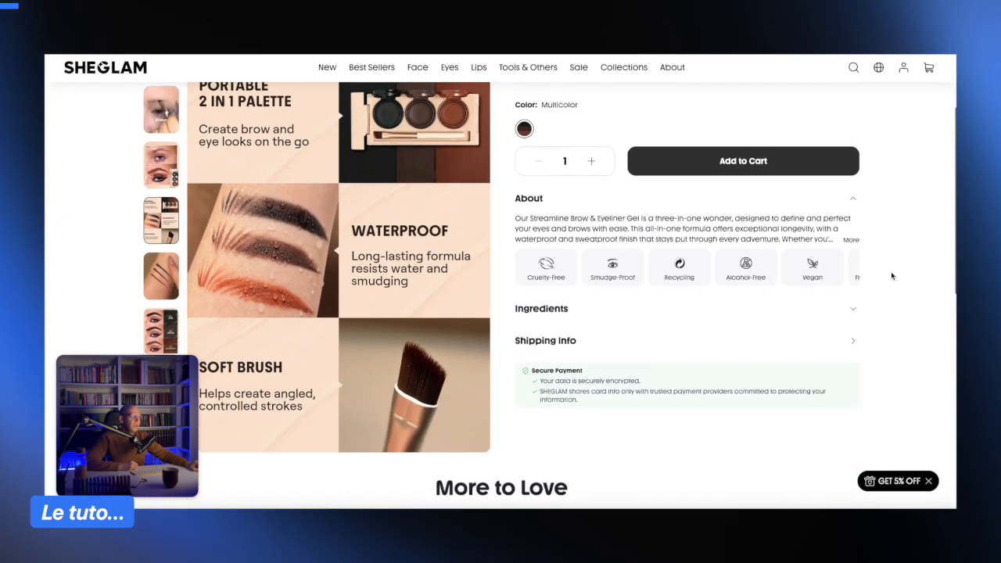
{"action": "scroll", "coordinate": [891, 275], "scroll_direction": "down", "scroll_amount": 4}
{"action": "scroll", "coordinate": [892, 275], "scroll_direction": "up", "scroll_amount": 5}
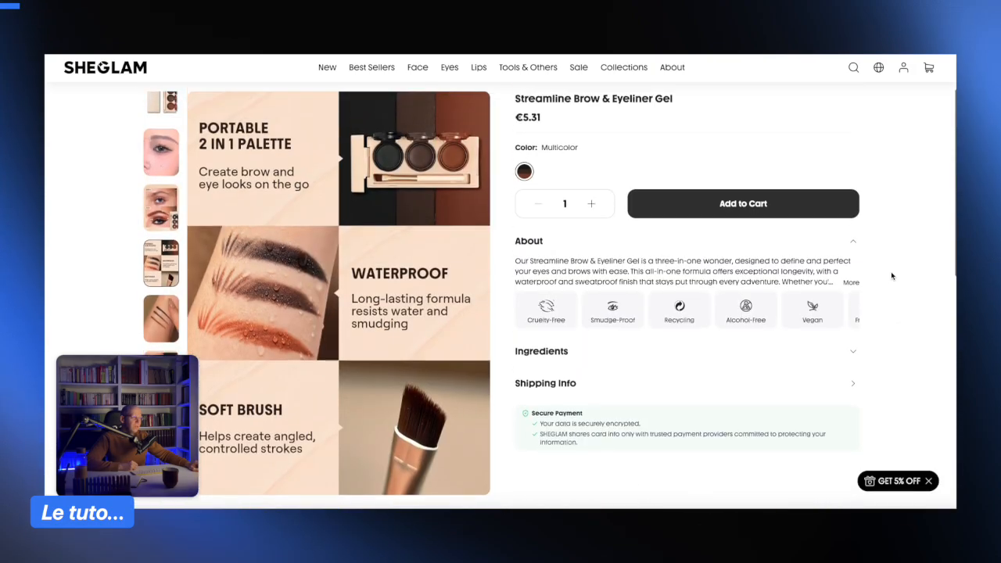
{"action": "scroll", "coordinate": [891, 276], "scroll_direction": "down", "scroll_amount": 1}
{"action": "scroll", "coordinate": [891, 275], "scroll_direction": "up", "scroll_amount": 1}
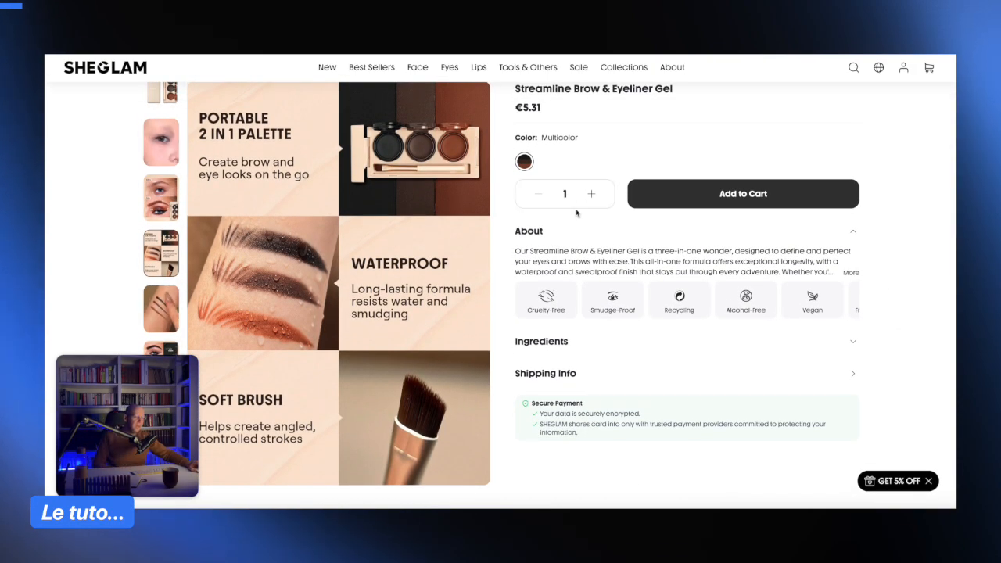
{"action": "scroll", "coordinate": [593, 220], "scroll_direction": "up", "scroll_amount": 1}
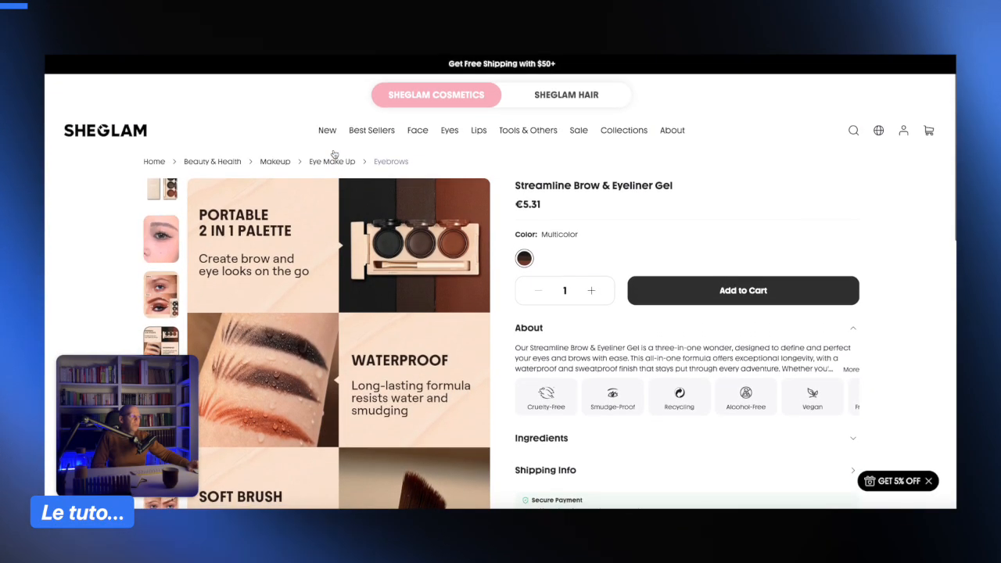
{"action": "scroll", "coordinate": [271, 183], "scroll_direction": "down", "scroll_amount": 2}
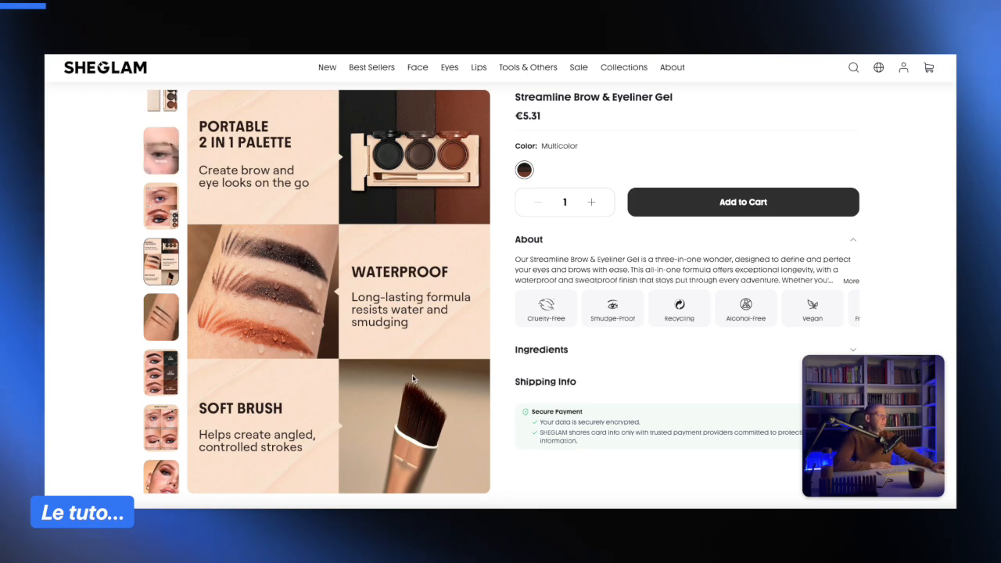
- Scroll through the SHEGLAM product page's feature image grid and More to Love section
{"action": "scroll", "coordinate": [412, 377], "scroll_direction": "down", "scroll_amount": 3}
{"action": "scroll", "coordinate": [412, 377], "scroll_direction": "down", "scroll_amount": 3}
{"action": "scroll", "coordinate": [412, 377], "scroll_direction": "up", "scroll_amount": 6}
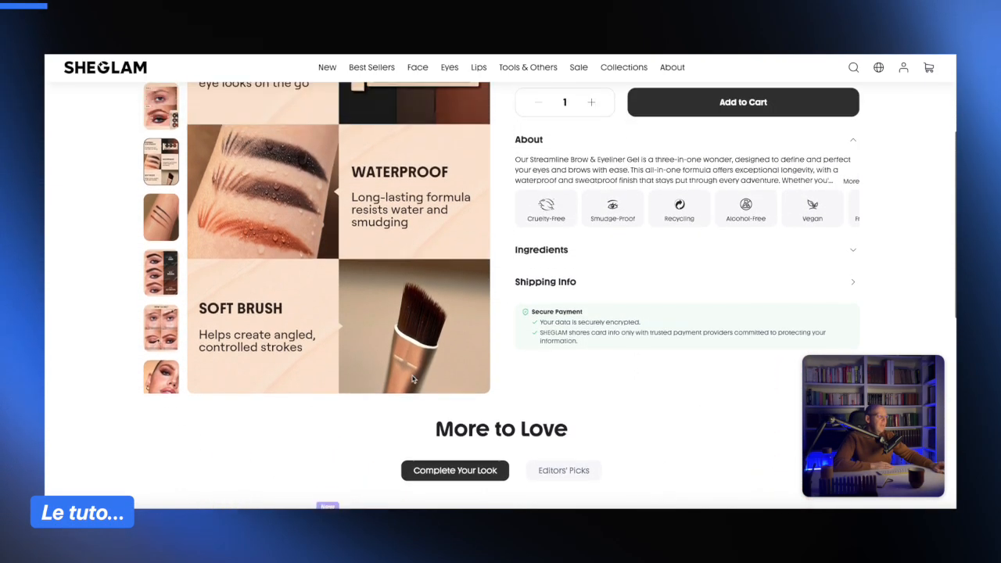
{"action": "scroll", "coordinate": [504, 343], "scroll_direction": "down", "scroll_amount": 2}
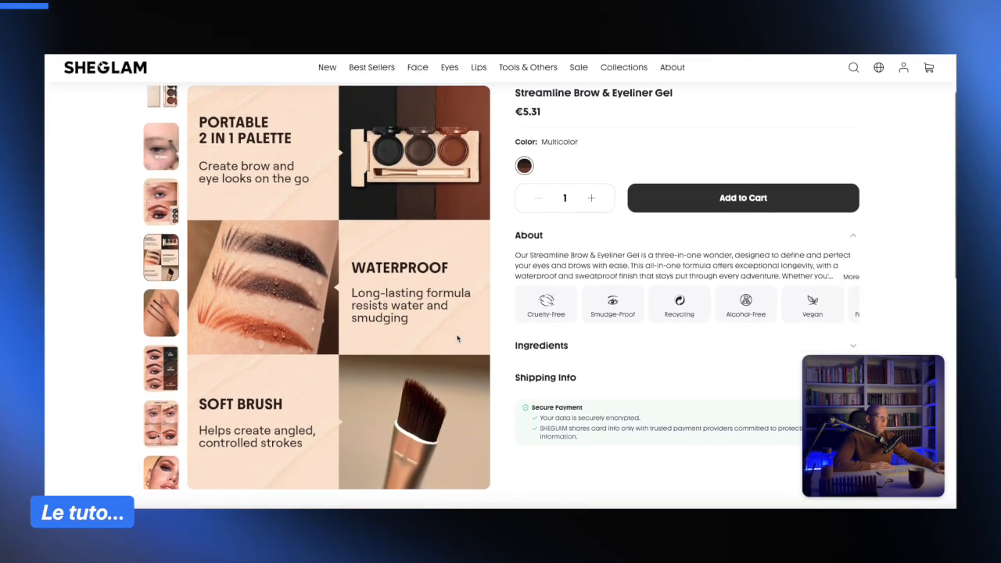
{"action": "scroll", "coordinate": [604, 291], "scroll_direction": "up", "scroll_amount": 2}
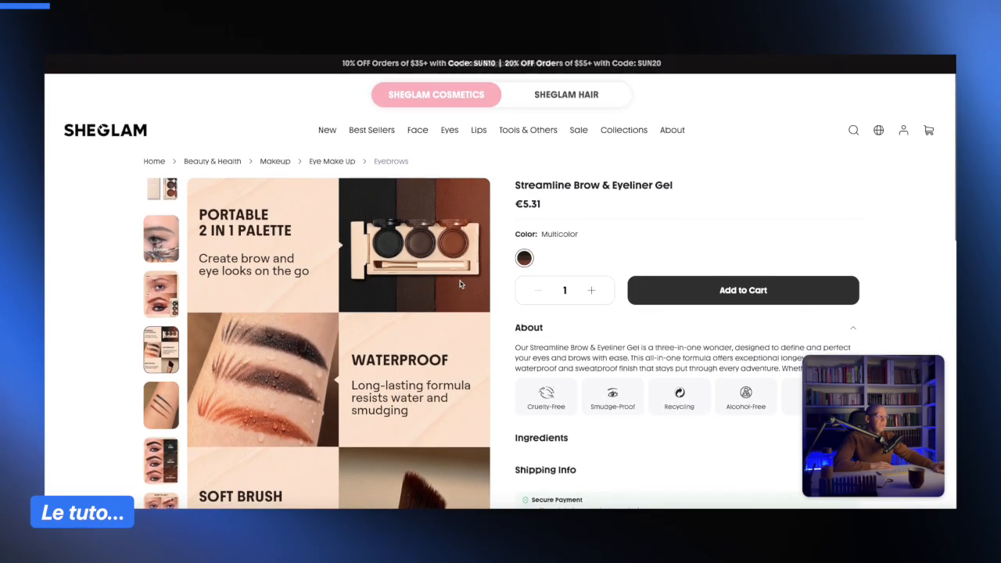
{"action": "scroll", "coordinate": [467, 290], "scroll_direction": "down", "scroll_amount": 4}
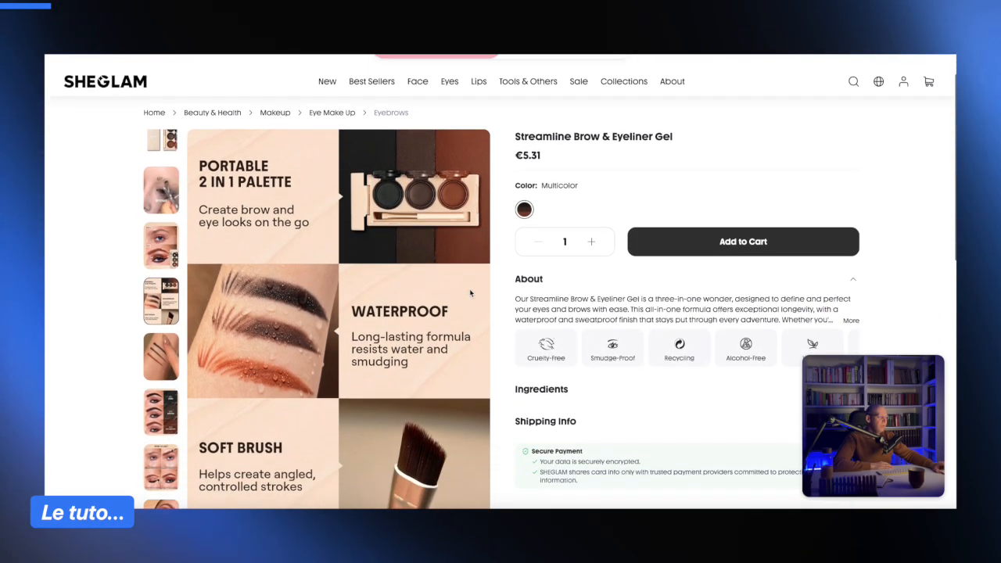
{"action": "scroll", "coordinate": [470, 292], "scroll_direction": "down", "scroll_amount": 3}
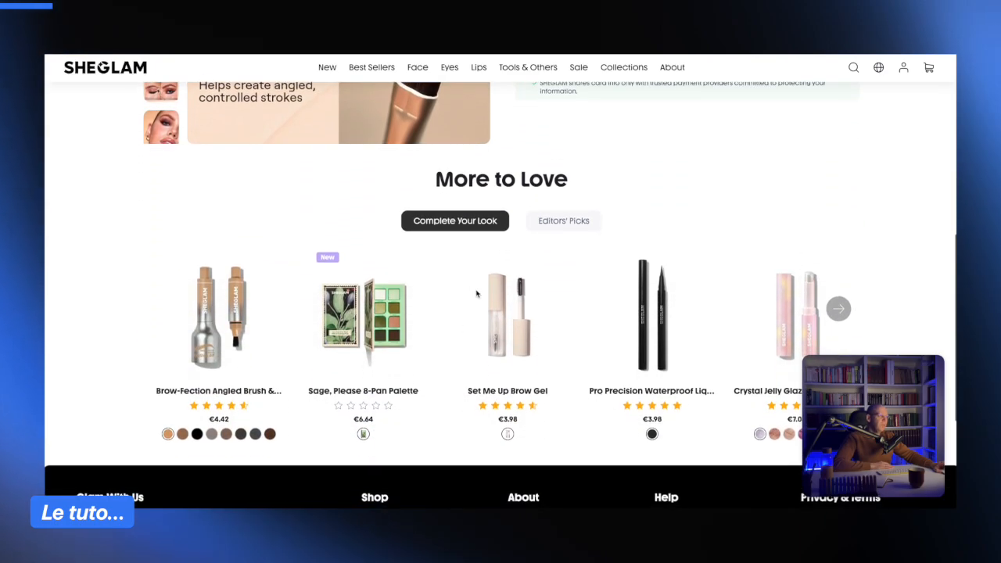
{"action": "scroll", "coordinate": [474, 295], "scroll_direction": "up", "scroll_amount": 5}
{"action": "scroll", "coordinate": [313, 152], "scroll_direction": "up", "scroll_amount": 1}
{"action": "scroll", "coordinate": [431, 292], "scroll_direction": "down", "scroll_amount": 6}
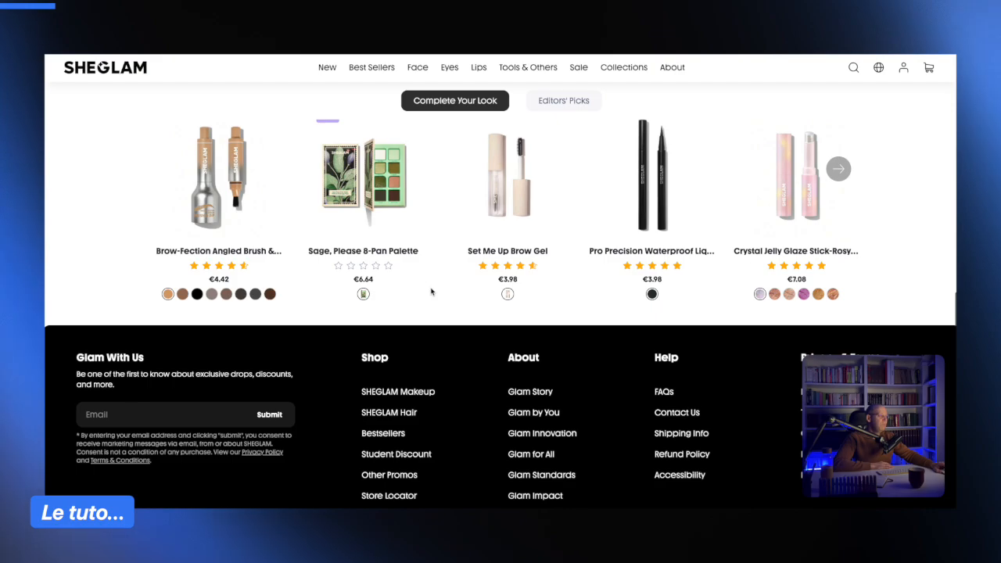
{"action": "scroll", "coordinate": [431, 292], "scroll_direction": "up", "scroll_amount": 6}
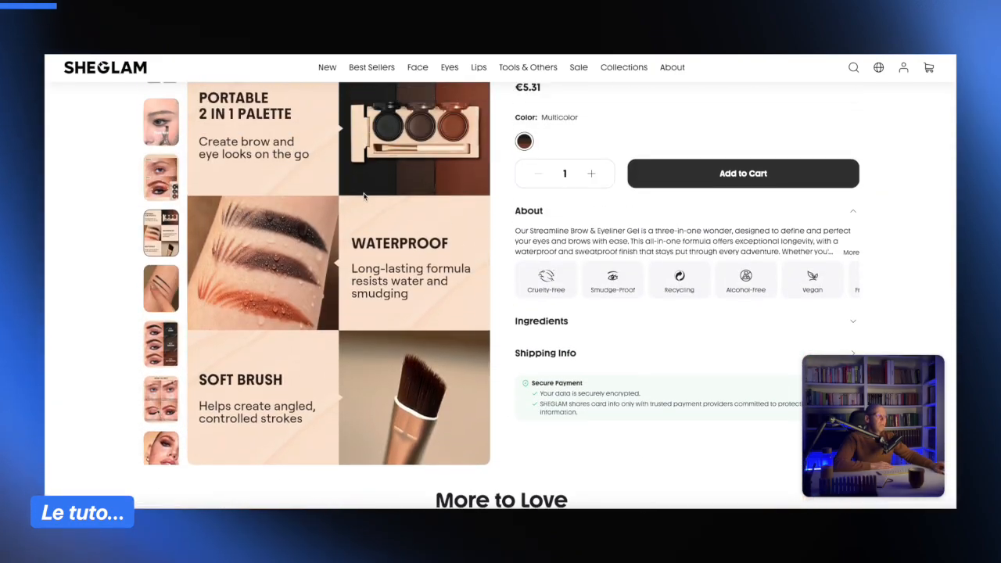
{"action": "scroll", "coordinate": [362, 186], "scroll_direction": "up", "scroll_amount": 1}
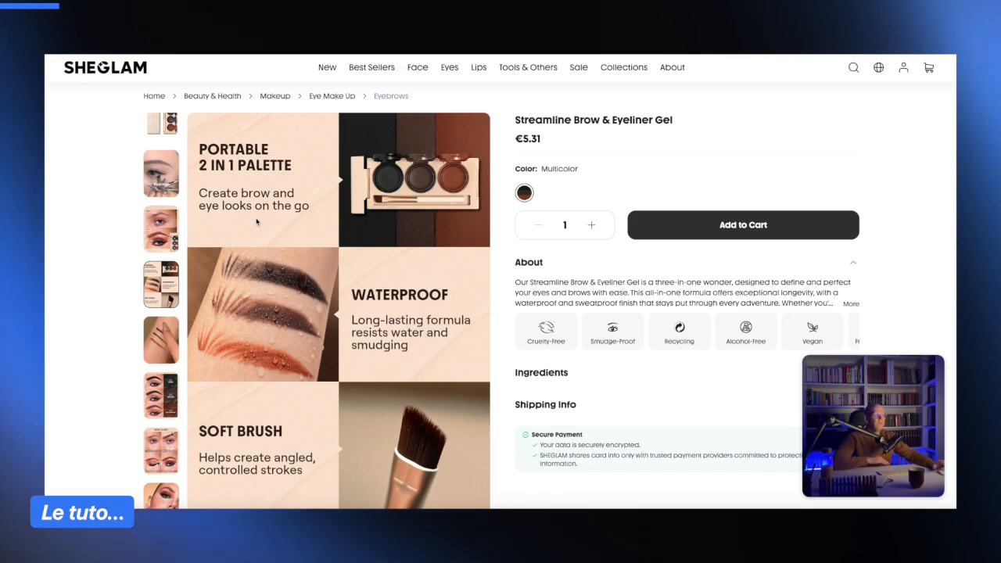
{"action": "scroll", "coordinate": [360, 261], "scroll_direction": "down", "scroll_amount": 1}
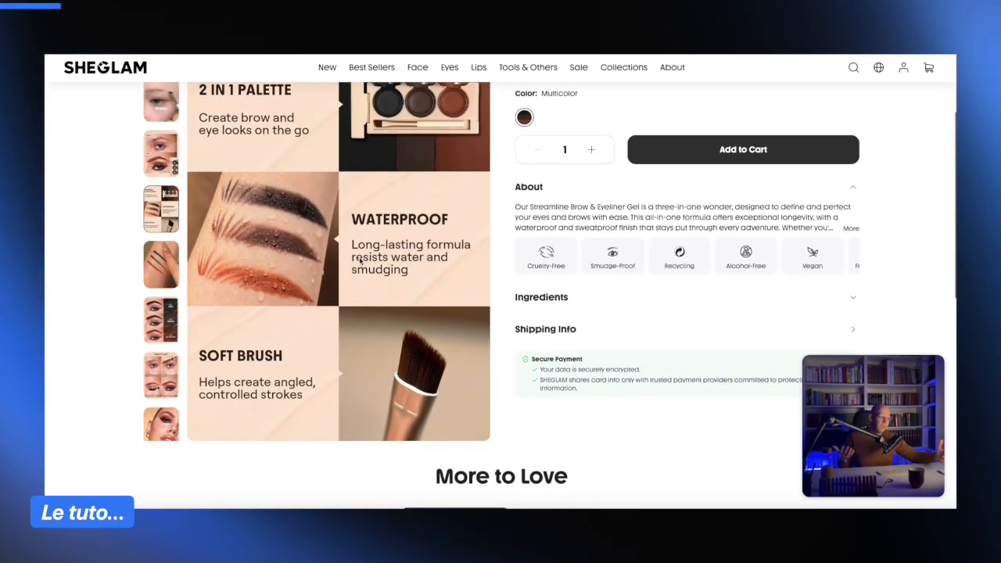
{"action": "scroll", "coordinate": [359, 260], "scroll_direction": "up", "scroll_amount": 1}
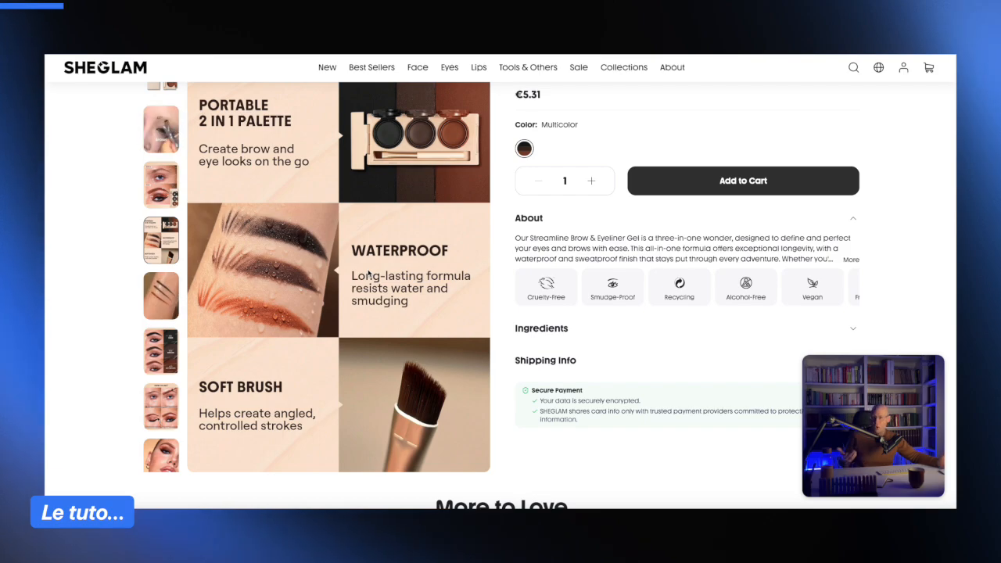
{"action": "scroll", "coordinate": [347, 272], "scroll_direction": "down", "scroll_amount": 5}
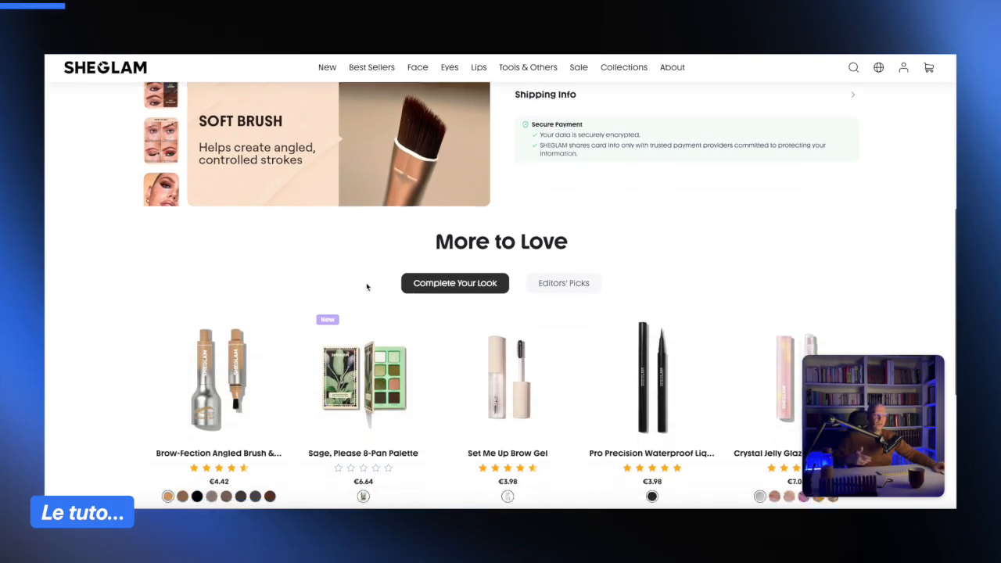
{"action": "scroll", "coordinate": [367, 285], "scroll_direction": "up", "scroll_amount": 5}
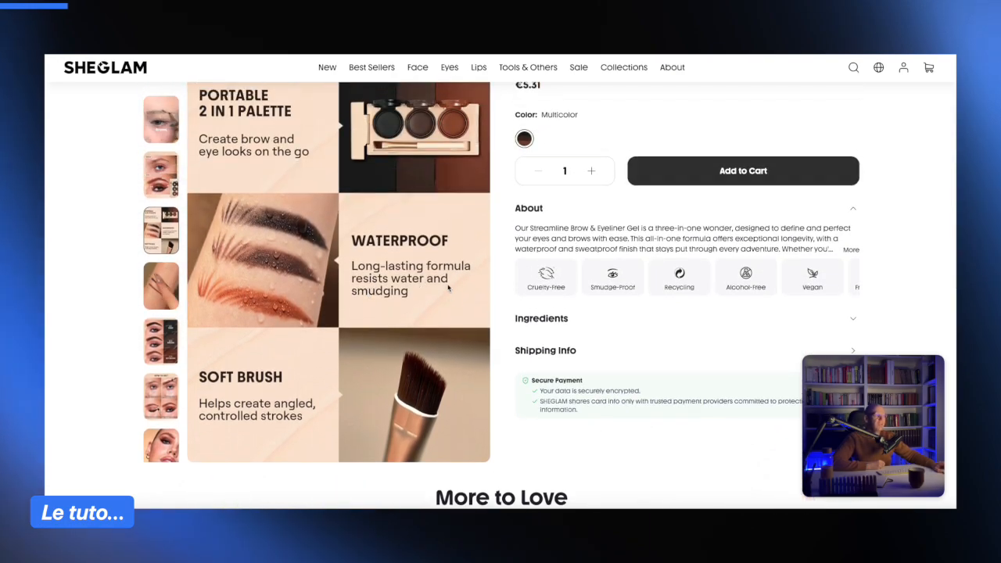
{"action": "scroll", "coordinate": [439, 297], "scroll_direction": "up", "scroll_amount": 1}
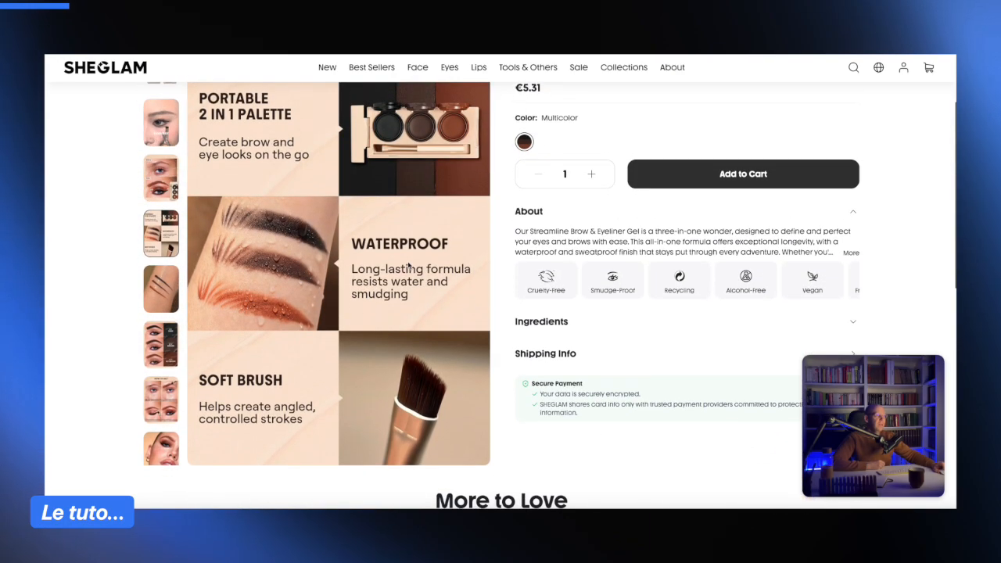
{"action": "scroll", "coordinate": [422, 329], "scroll_direction": "down", "scroll_amount": 2}
{"action": "scroll", "coordinate": [397, 376], "scroll_direction": "down", "scroll_amount": 2}
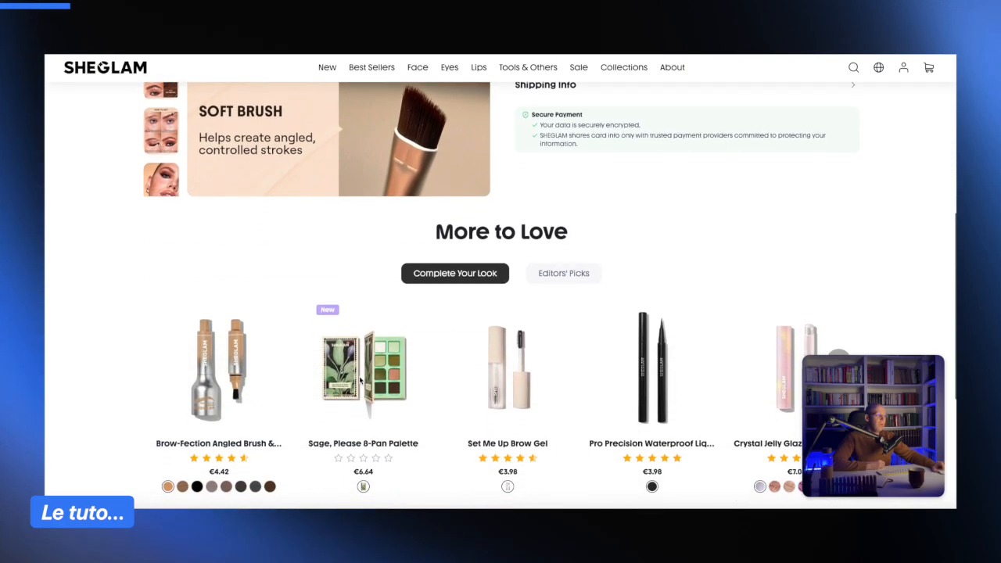
{"action": "scroll", "coordinate": [423, 313], "scroll_direction": "up", "scroll_amount": 3}
{"action": "scroll", "coordinate": [414, 290], "scroll_direction": "up", "scroll_amount": 2}
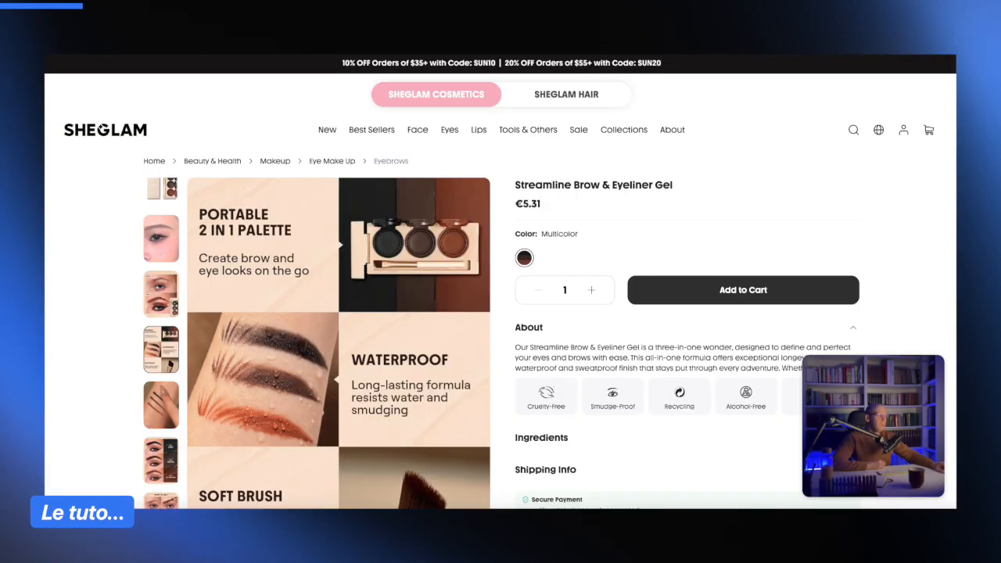
{"action": "scroll", "coordinate": [677, 172], "scroll_direction": "down", "scroll_amount": 3}
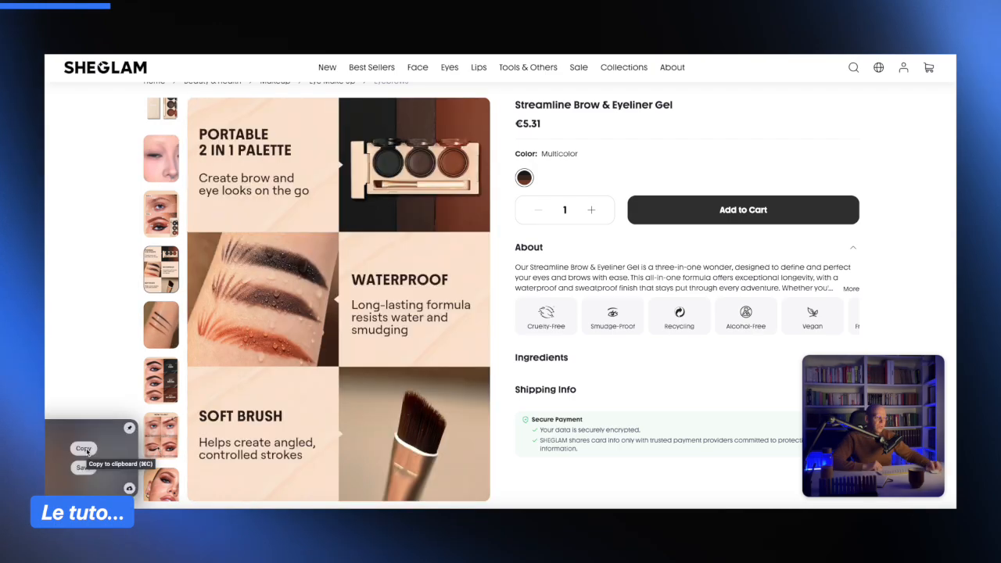
- Switch to Canva and create a custom-size design of 1000 × 1000 px
{"action": "left_click", "coordinate": [84, 449]}
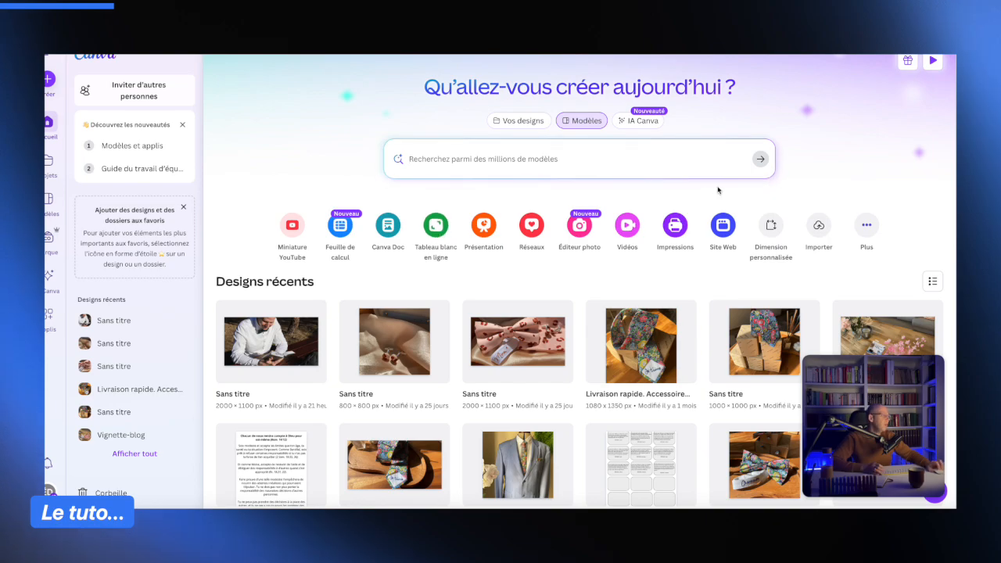
{"action": "left_click", "coordinate": [769, 227]}
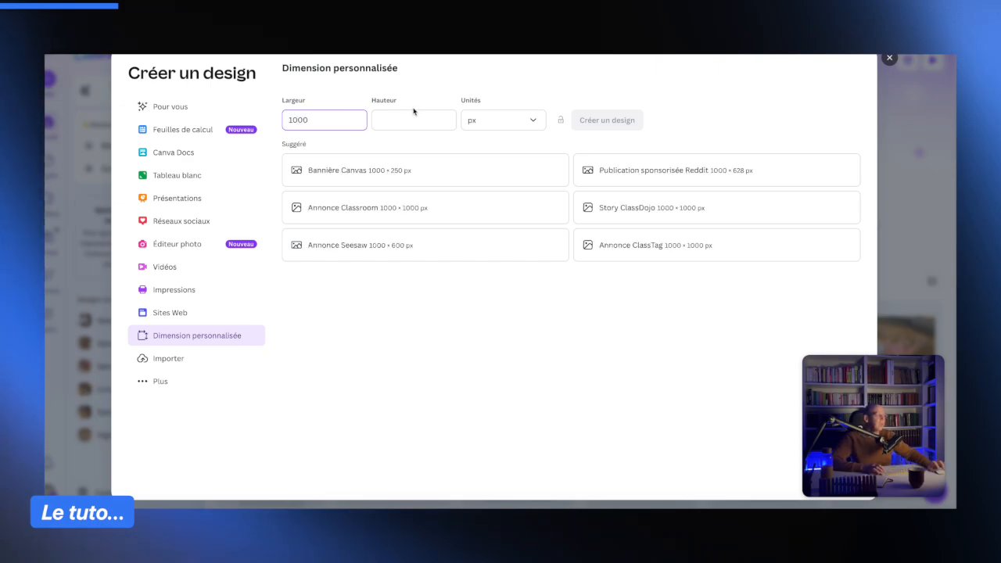
{"action": "type", "text": "1000"}
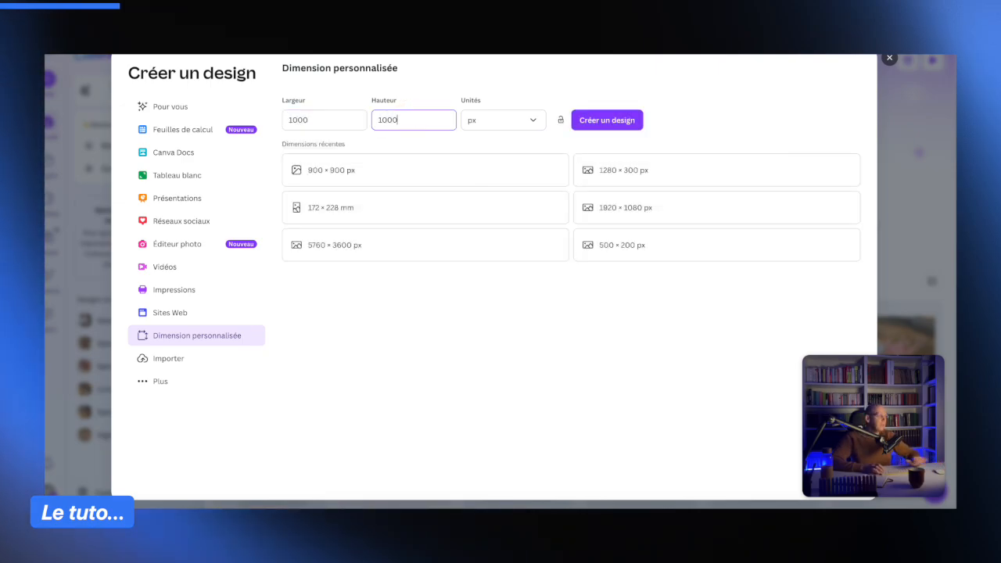
{"action": "left_click", "coordinate": [635, 124]}
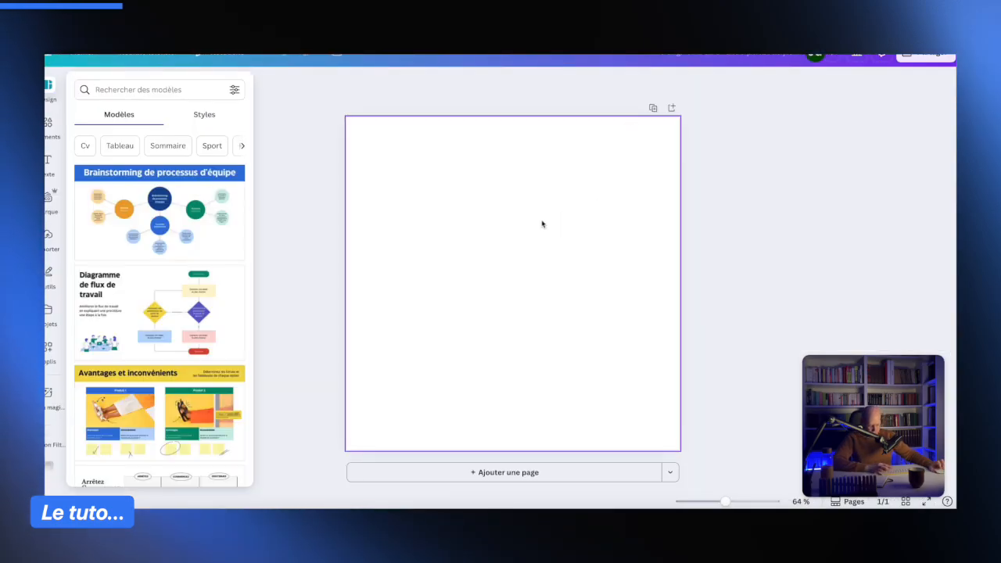
- Paste the SHEGLAM page screenshot into the design and crop it to the feature image grid
{"action": "key", "text": "super+v"}
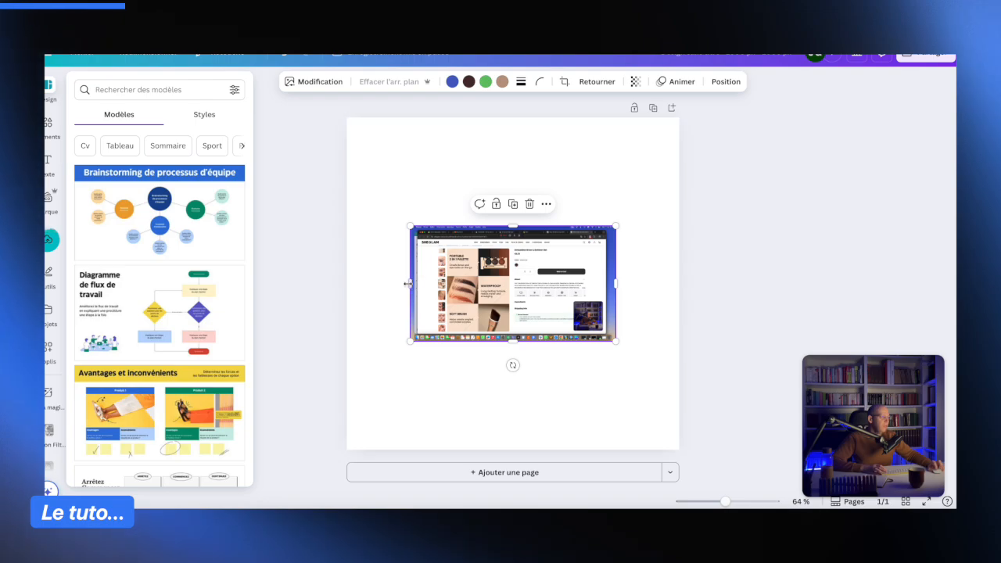
{"action": "left_click_drag", "start_coordinate": [410, 285], "coordinate": [444, 285]}
{"action": "left_click_drag", "start_coordinate": [616, 284], "coordinate": [608, 284]}
{"action": "left_click_drag", "start_coordinate": [479, 236], "coordinate": [479, 242]}
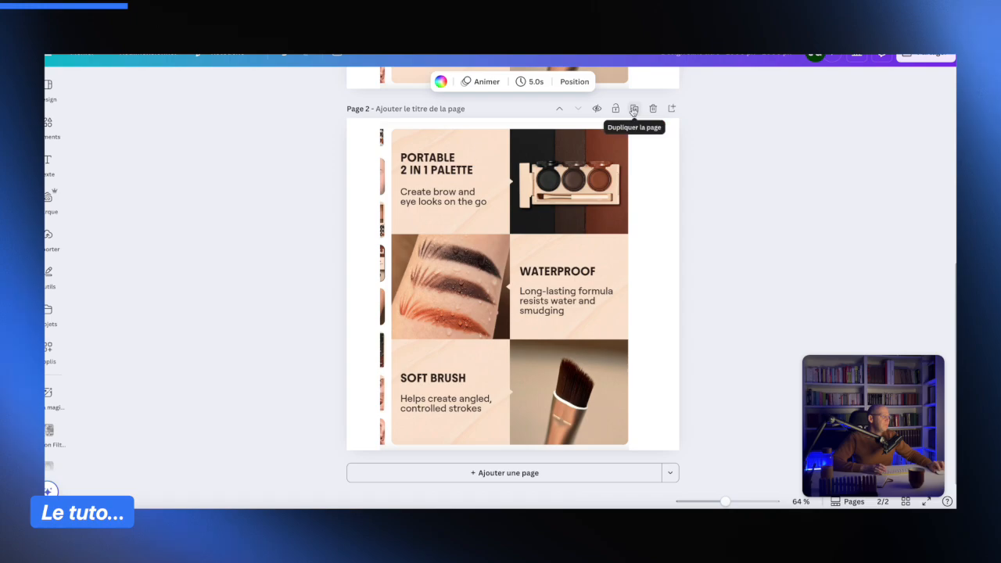
- On page 1, crop the grid to the palette image and enlarge it to fill the page
{"action": "left_click_drag", "start_coordinate": [418, 284], "coordinate": [513, 286]}
{"action": "left_click_drag", "start_coordinate": [570, 120], "coordinate": [569, 127]}
{"action": "left_click_drag", "start_coordinate": [558, 452], "coordinate": [557, 233]}
{"action": "left_click_drag", "start_coordinate": [632, 181], "coordinate": [628, 180]}
{"action": "left_click_drag", "start_coordinate": [575, 187], "coordinate": [407, 177]}
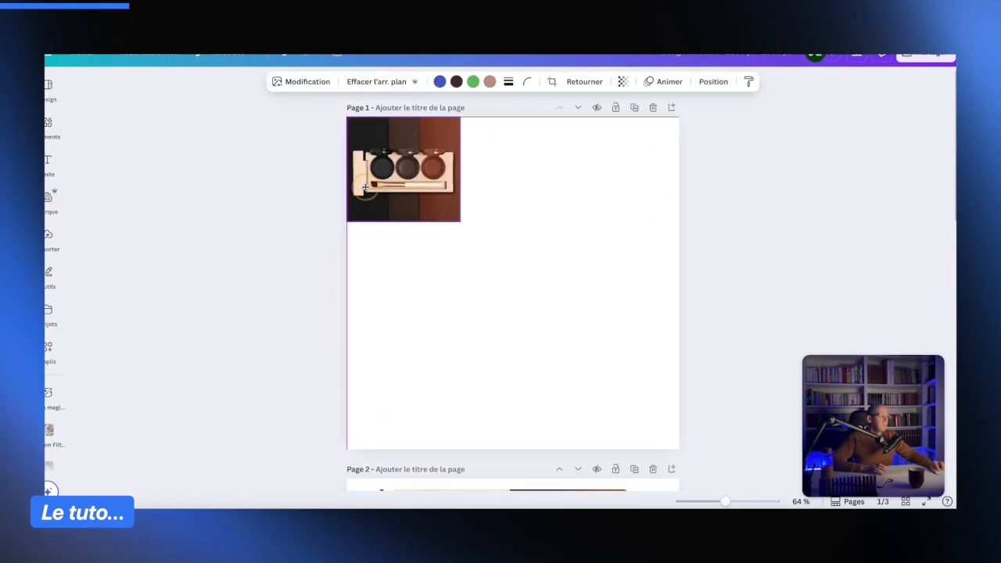
{"action": "left_click_drag", "start_coordinate": [460, 221], "coordinate": [707, 449]}
- On page 2, crop the grid to the waterproof brow image and enlarge it to fill the page
{"action": "left_click_drag", "start_coordinate": [347, 283], "coordinate": [339, 281]}
{"action": "scroll", "coordinate": [516, 313], "scroll_direction": "down", "scroll_amount": 5}
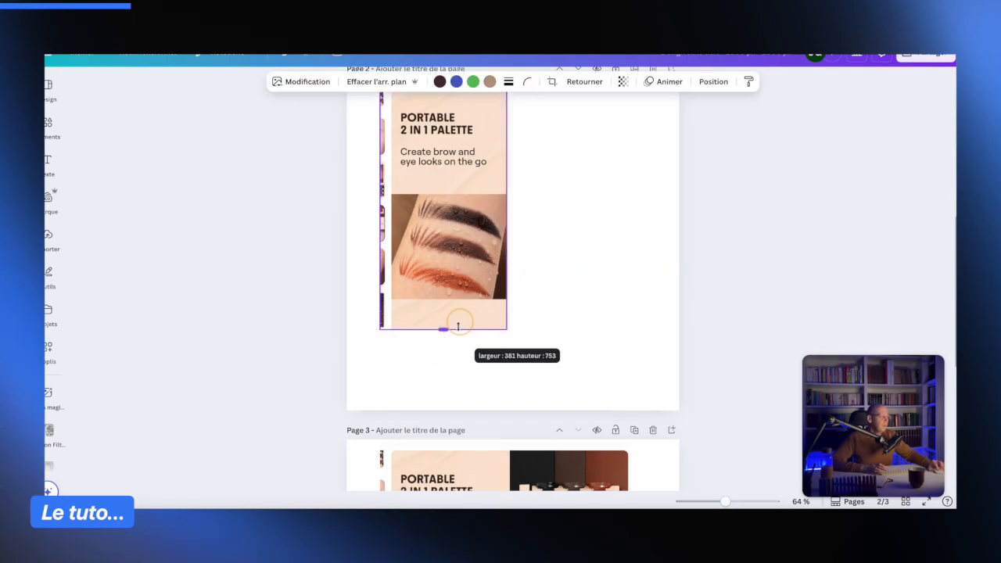
{"action": "left_click_drag", "start_coordinate": [458, 327], "coordinate": [458, 297]}
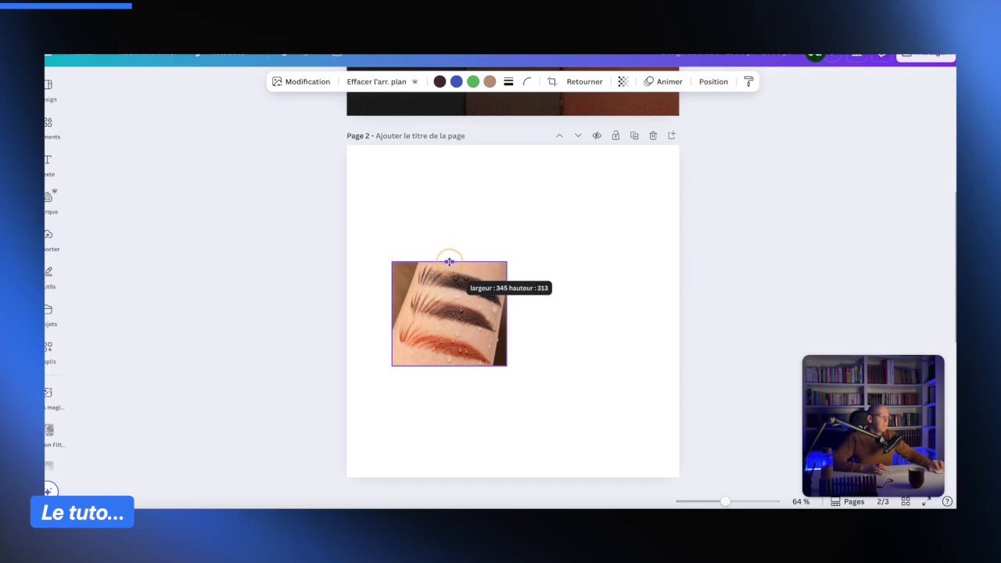
{"action": "left_click_drag", "start_coordinate": [449, 313], "coordinate": [404, 196]}
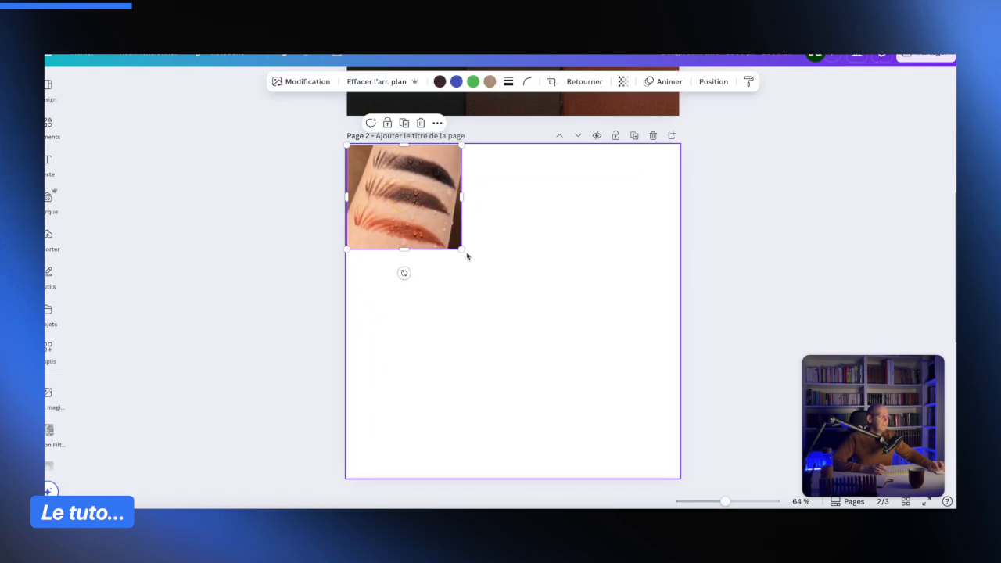
{"action": "left_click_drag", "start_coordinate": [469, 246], "coordinate": [710, 474]}
{"action": "left_click_drag", "start_coordinate": [540, 310], "coordinate": [526, 311]}
{"action": "scroll", "coordinate": [724, 302], "scroll_direction": "down", "scroll_amount": 5}
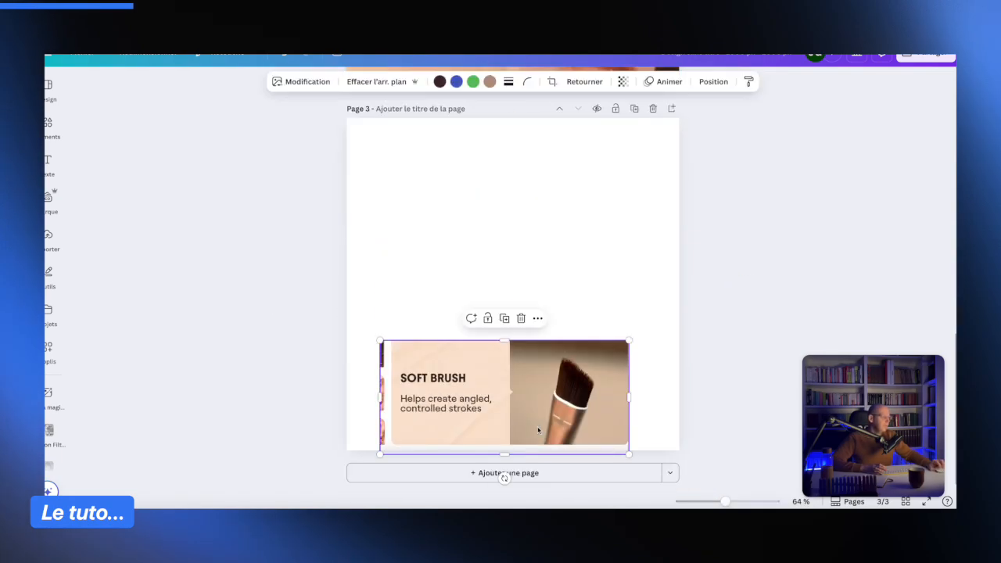
- On page 3, crop the grid to the soft brush image and enlarge it to fill the page
{"action": "mouse_move", "coordinate": [381, 392]}
{"action": "left_mouse_down"}
{"action": "mouse_move", "coordinate": [516, 397]}
{"action": "mouse_move", "coordinate": [405, 172]}
{"action": "left_mouse_up"}
{"action": "left_click_drag", "start_coordinate": [455, 222], "coordinate": [689, 461]}
{"action": "left_click_drag", "start_coordinate": [547, 326], "coordinate": [534, 327]}
{"action": "left_click_drag", "start_coordinate": [334, 283], "coordinate": [345, 283]}
{"action": "left_click_drag", "start_coordinate": [693, 286], "coordinate": [682, 288]}
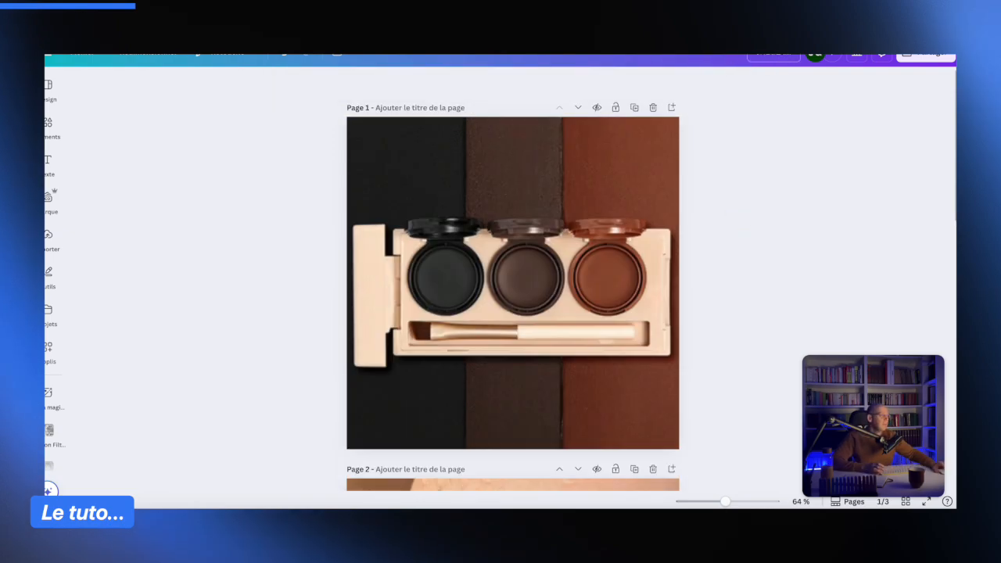
- Give the three pages titles, naming page 1 Palette and page 3 Blush and titling page 2
{"action": "left_click", "coordinate": [391, 109]}
{"action": "type", "text": "Palette"}
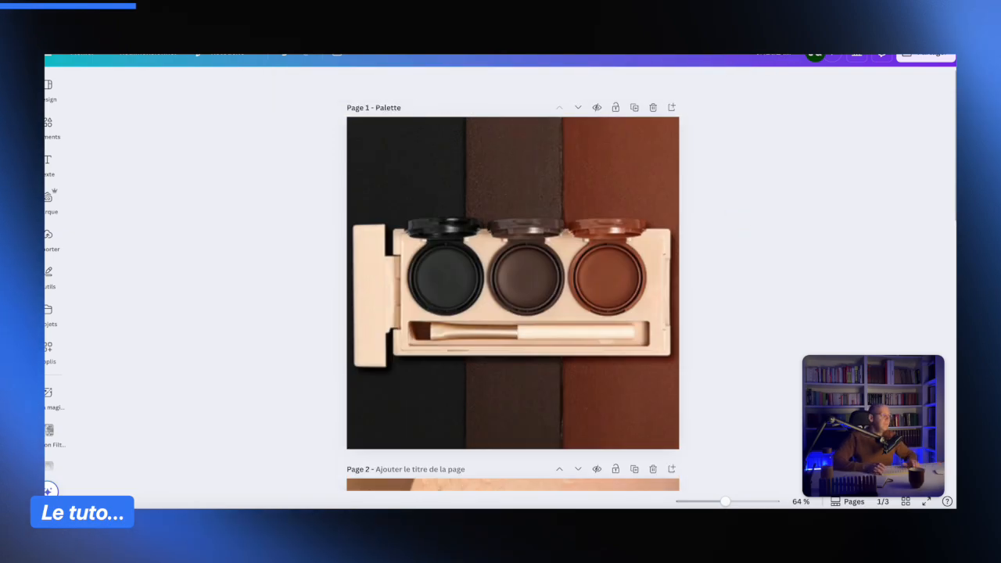
{"action": "scroll", "coordinate": [513, 278], "scroll_direction": "down", "scroll_amount": 5}
{"action": "left_click", "coordinate": [383, 301]}
{"action": "type", "text": "Wa"}
{"action": "left_click", "coordinate": [448, 111]}
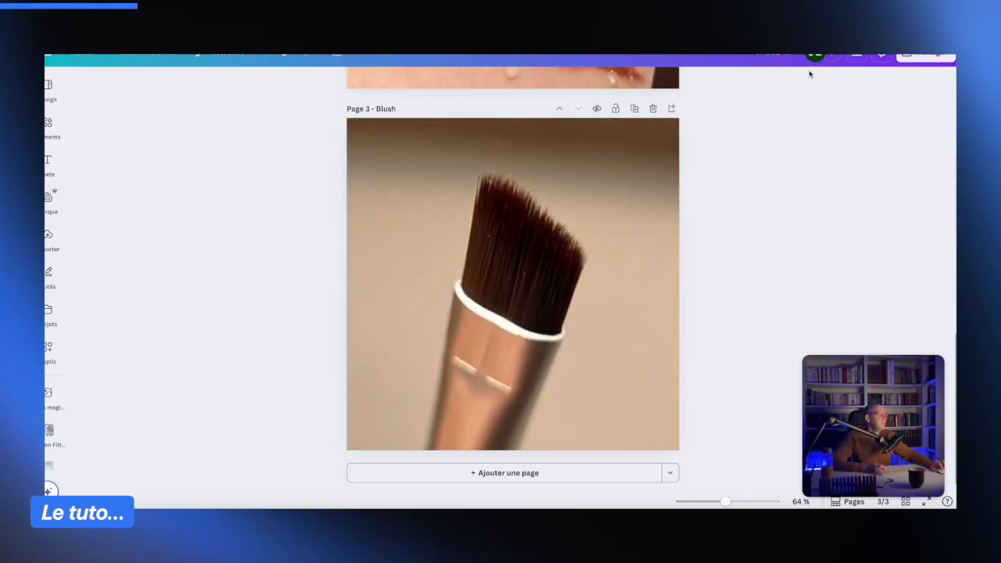
- Download all three pages of the design as PNG images
{"action": "left_click", "coordinate": [920, 65]}
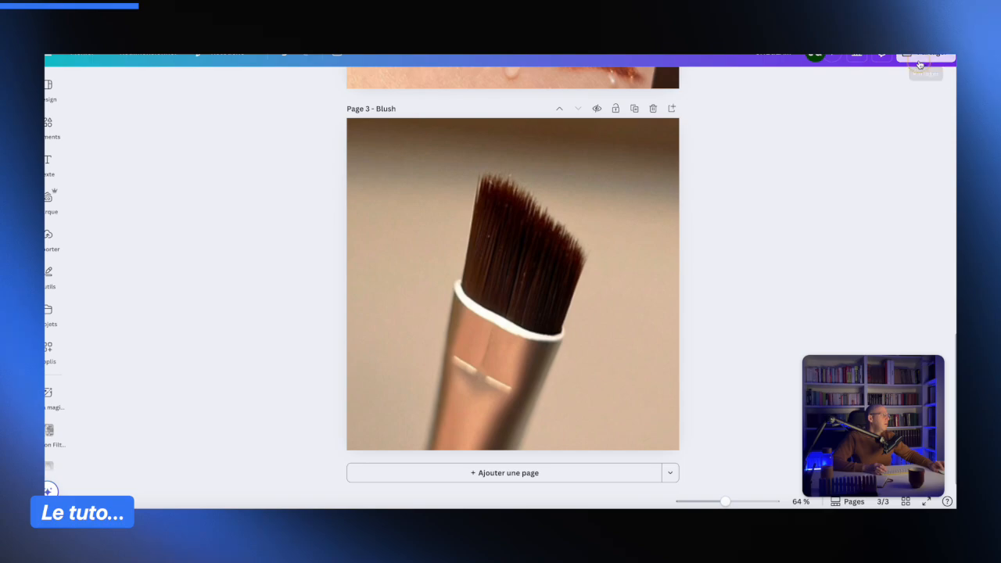
{"action": "left_click", "coordinate": [770, 268]}
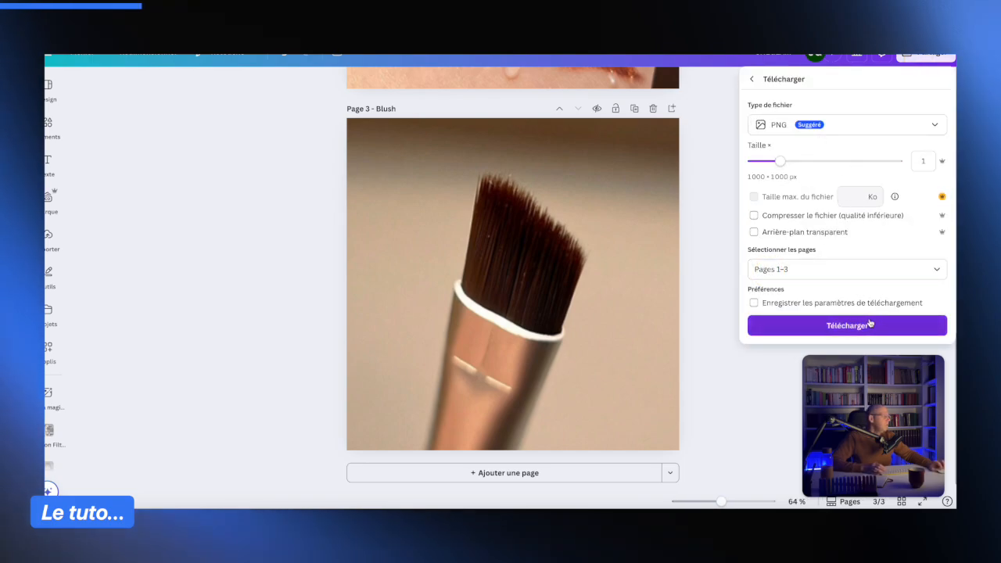
{"action": "left_click", "coordinate": [863, 327]}
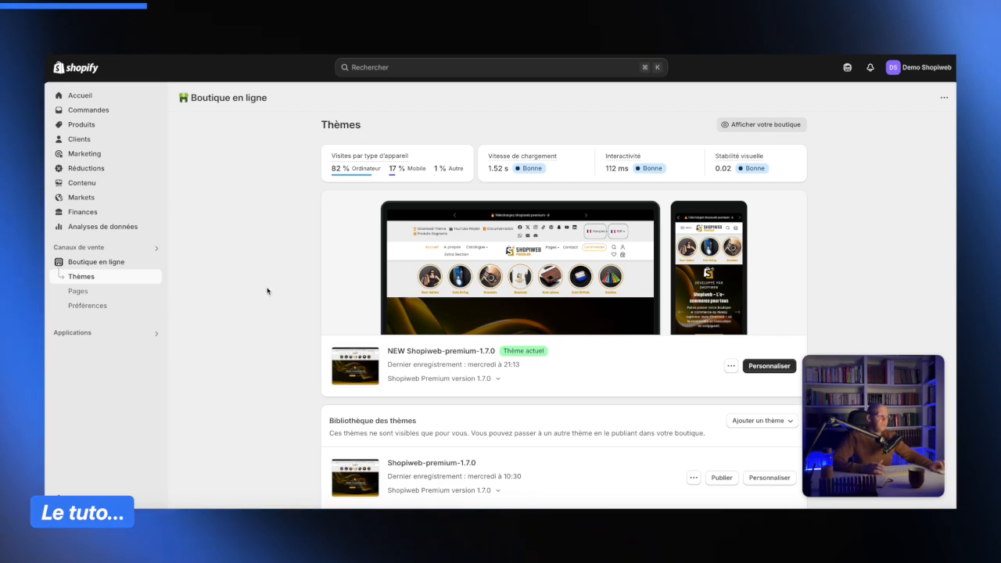
- Switch to Shopify and open the current NEW Shopiweb-premium-1.7.0 theme for customization
{"action": "scroll", "coordinate": [274, 291], "scroll_direction": "down", "scroll_amount": 1}
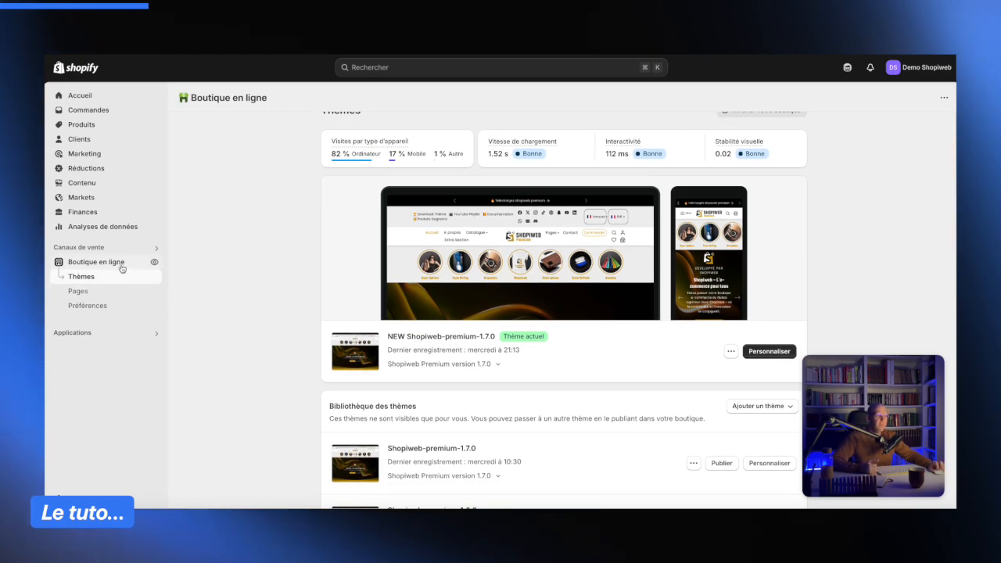
{"action": "scroll", "coordinate": [344, 333], "scroll_direction": "down", "scroll_amount": 1}
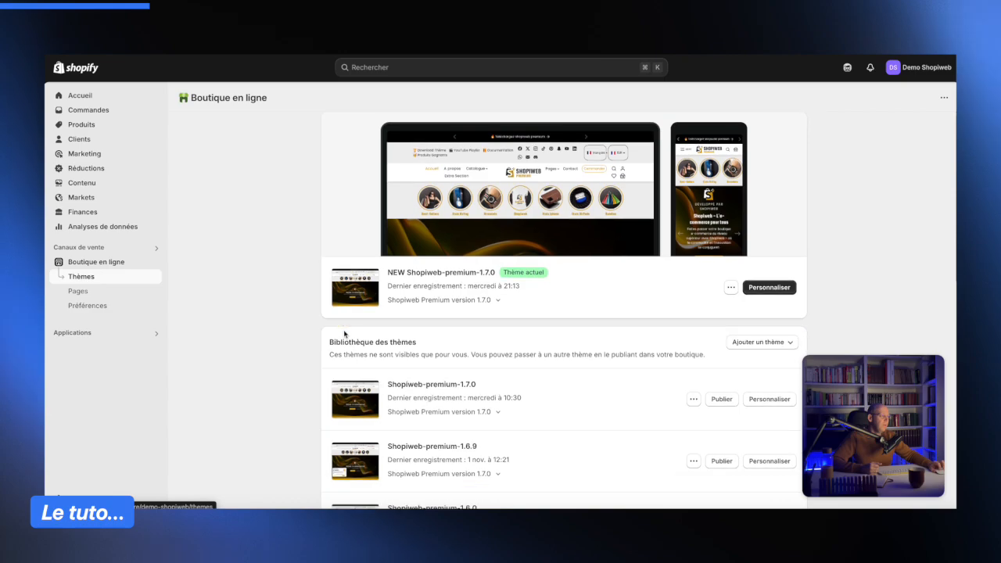
{"action": "left_click", "coordinate": [762, 287]}
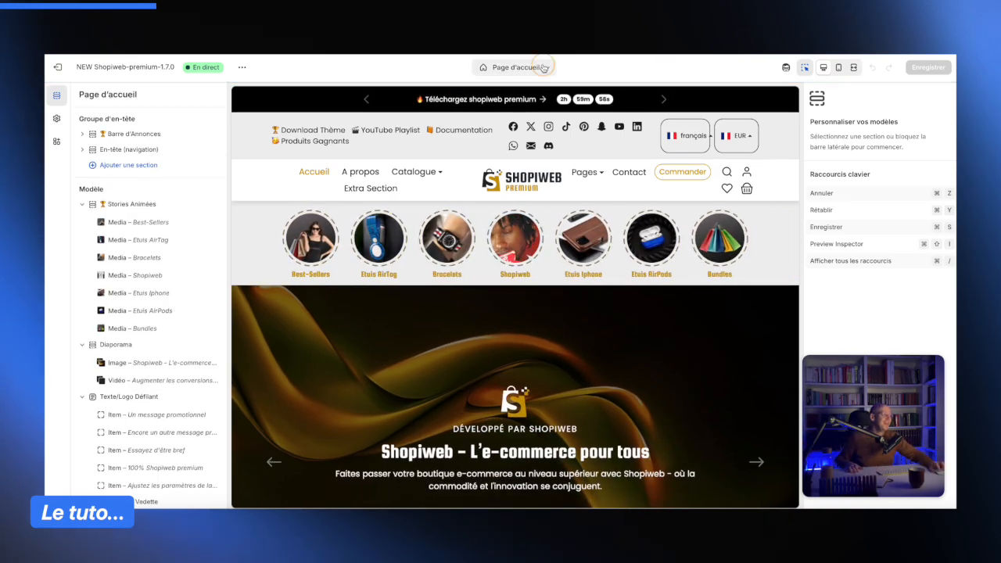
- Switch the theme editor to the bracelet-tissu product template
{"action": "left_click", "coordinate": [544, 69]}
{"action": "left_click", "coordinate": [507, 128]}
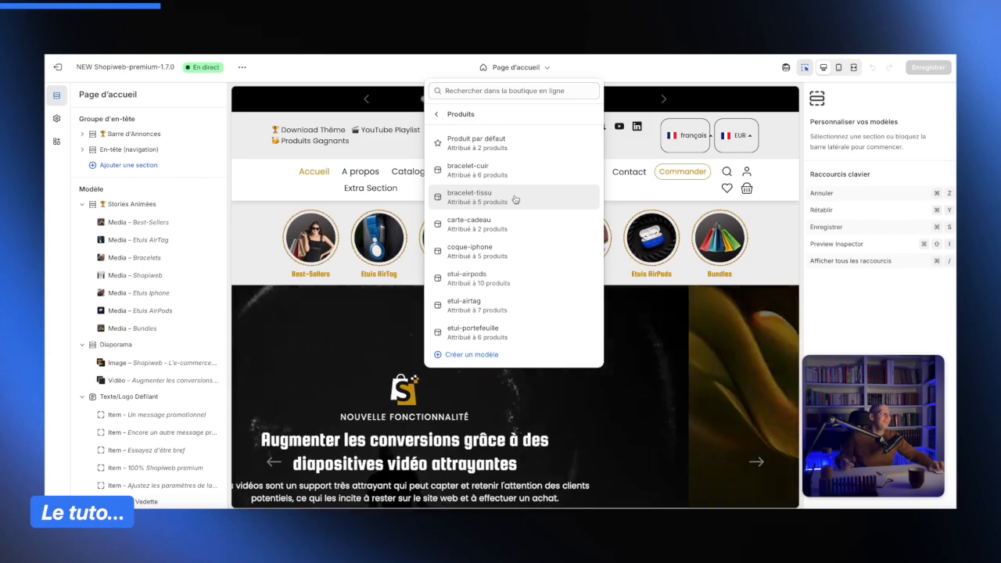
{"action": "left_click", "coordinate": [515, 199]}
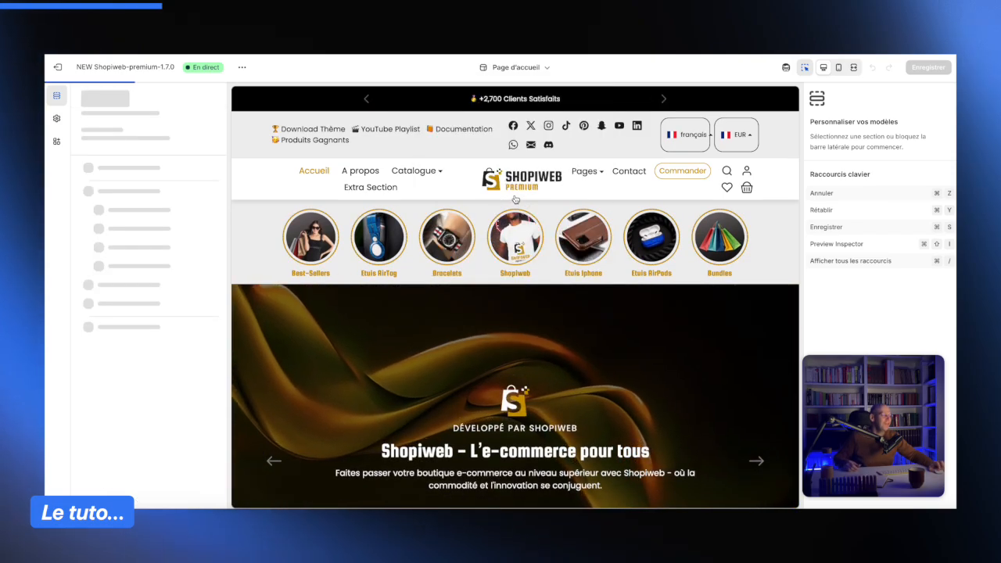
- Add an Image Texte Slider section just above the first Image Texte section of the product template
{"action": "scroll", "coordinate": [531, 219], "scroll_direction": "down", "scroll_amount": 5}
{"action": "scroll", "coordinate": [530, 219], "scroll_direction": "down", "scroll_amount": 15}
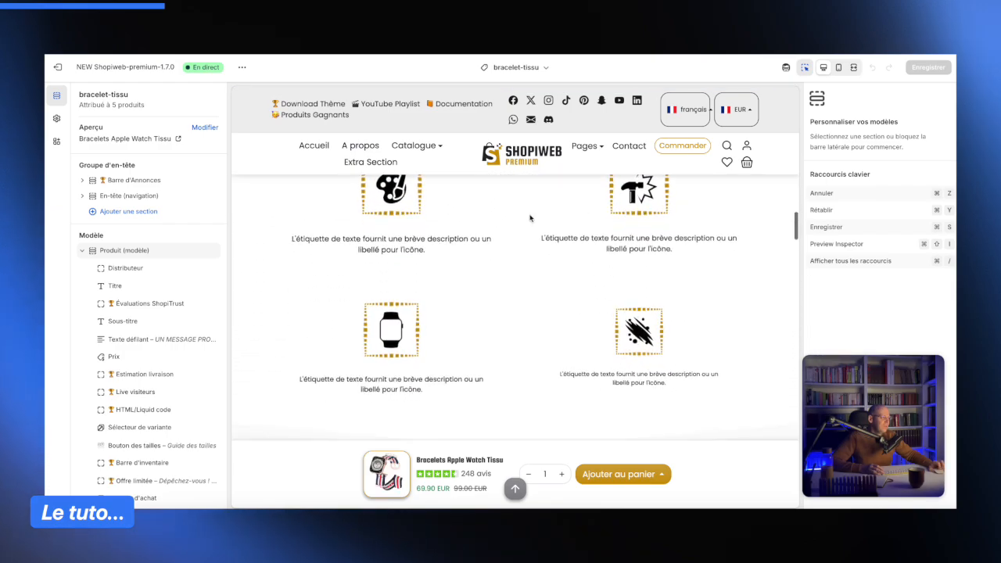
{"action": "scroll", "coordinate": [530, 219], "scroll_direction": "down", "scroll_amount": 10}
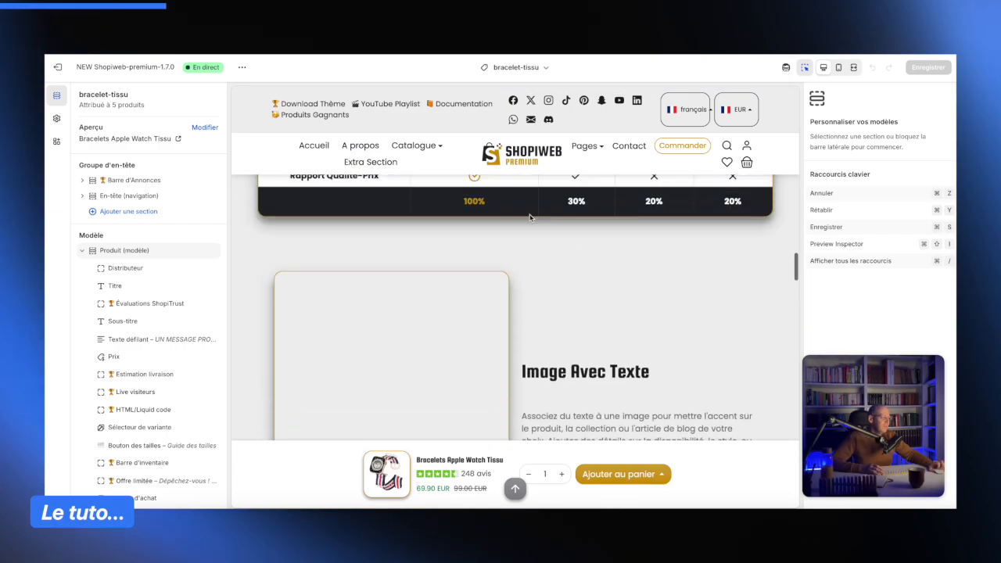
{"action": "scroll", "coordinate": [531, 219], "scroll_direction": "down", "scroll_amount": 3}
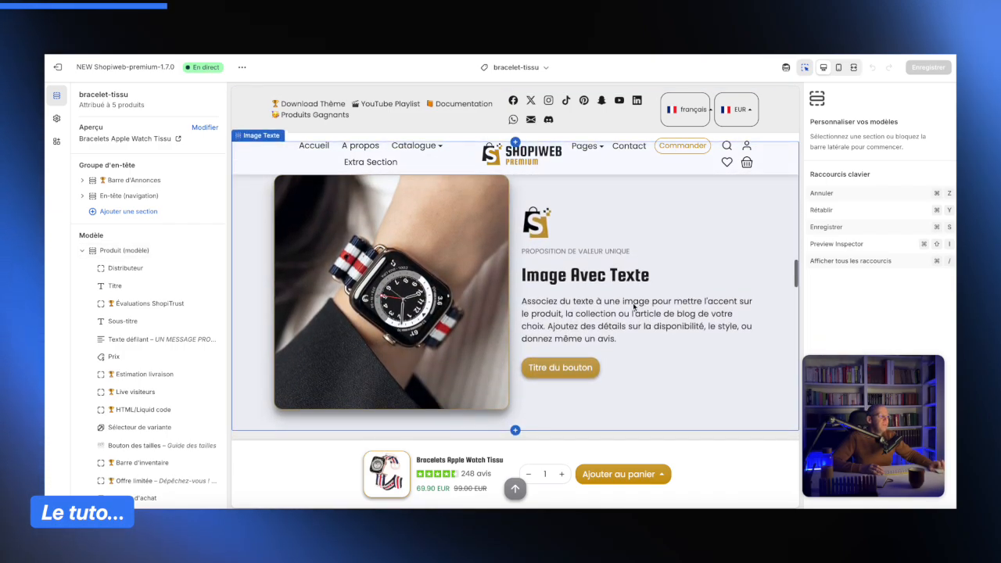
{"action": "scroll", "coordinate": [634, 307], "scroll_direction": "down", "scroll_amount": 5}
{"action": "scroll", "coordinate": [634, 307], "scroll_direction": "up", "scroll_amount": 2}
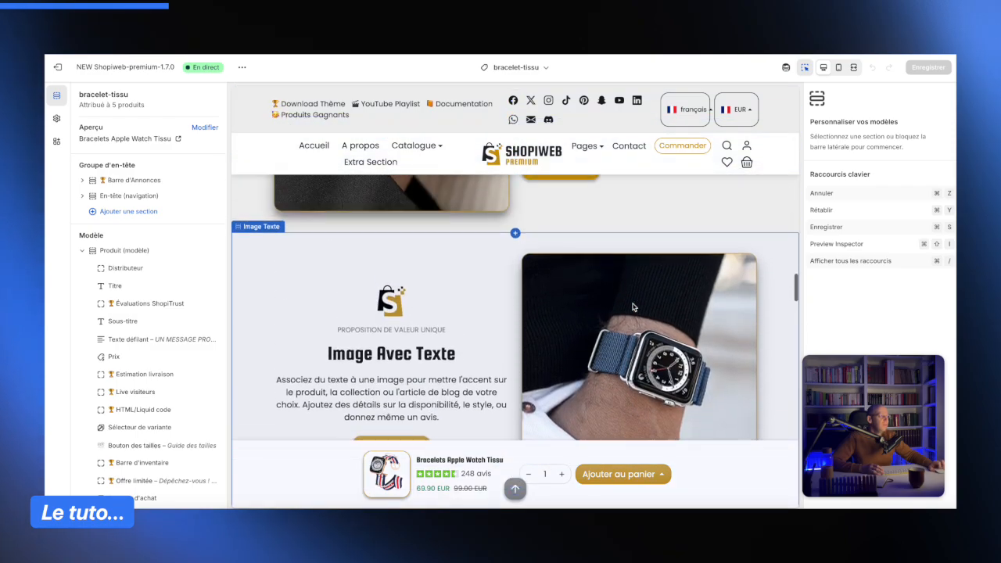
{"action": "scroll", "coordinate": [634, 307], "scroll_direction": "up", "scroll_amount": 2}
{"action": "scroll", "coordinate": [634, 307], "scroll_direction": "down", "scroll_amount": 2}
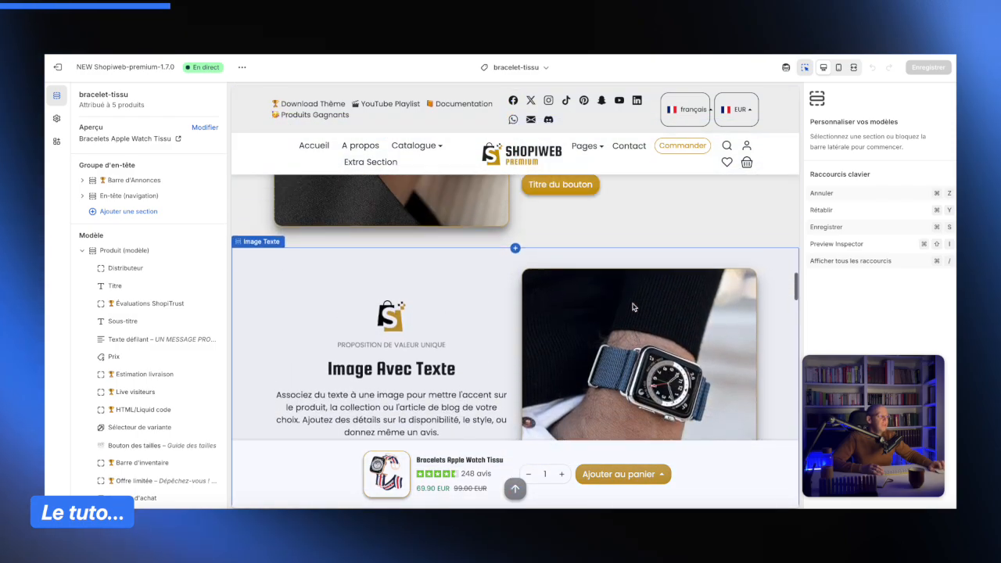
{"action": "scroll", "coordinate": [633, 307], "scroll_direction": "up", "scroll_amount": 2}
{"action": "scroll", "coordinate": [603, 308], "scroll_direction": "down", "scroll_amount": 2}
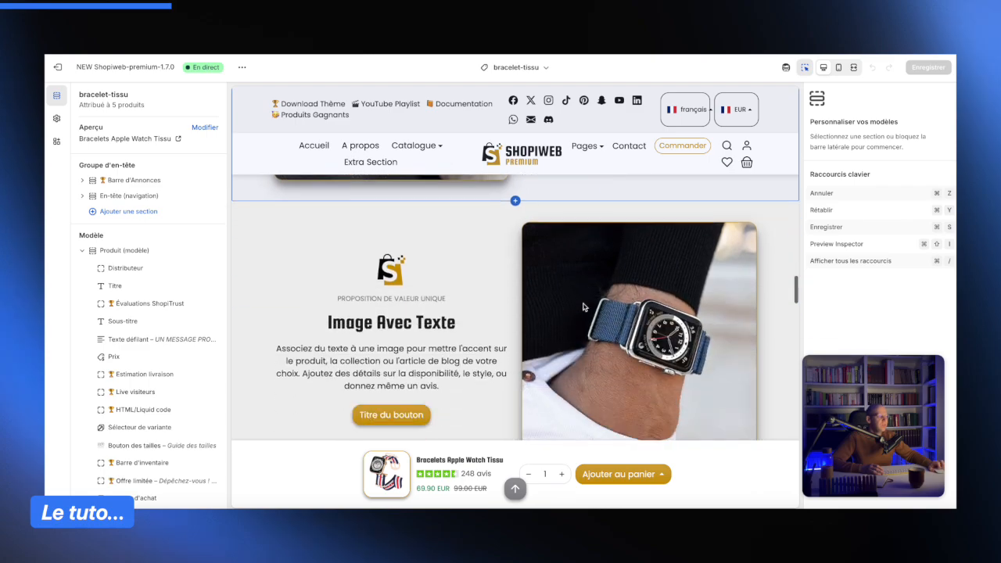
{"action": "scroll", "coordinate": [582, 307], "scroll_direction": "down", "scroll_amount": 3}
{"action": "scroll", "coordinate": [583, 307], "scroll_direction": "up", "scroll_amount": 5}
{"action": "scroll", "coordinate": [583, 307], "scroll_direction": "up", "scroll_amount": 4}
{"action": "scroll", "coordinate": [563, 297], "scroll_direction": "down", "scroll_amount": 4}
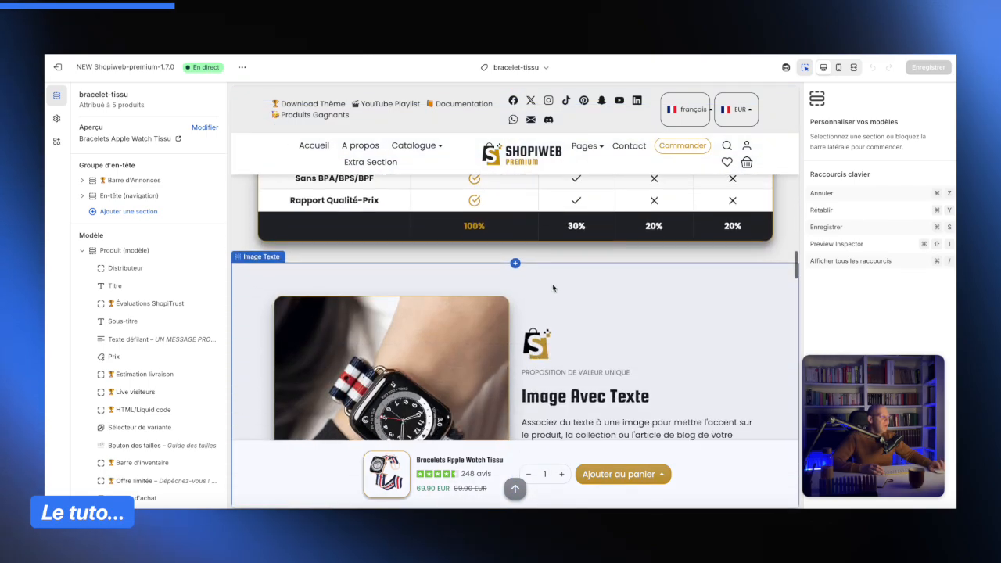
{"action": "left_click", "coordinate": [515, 264]}
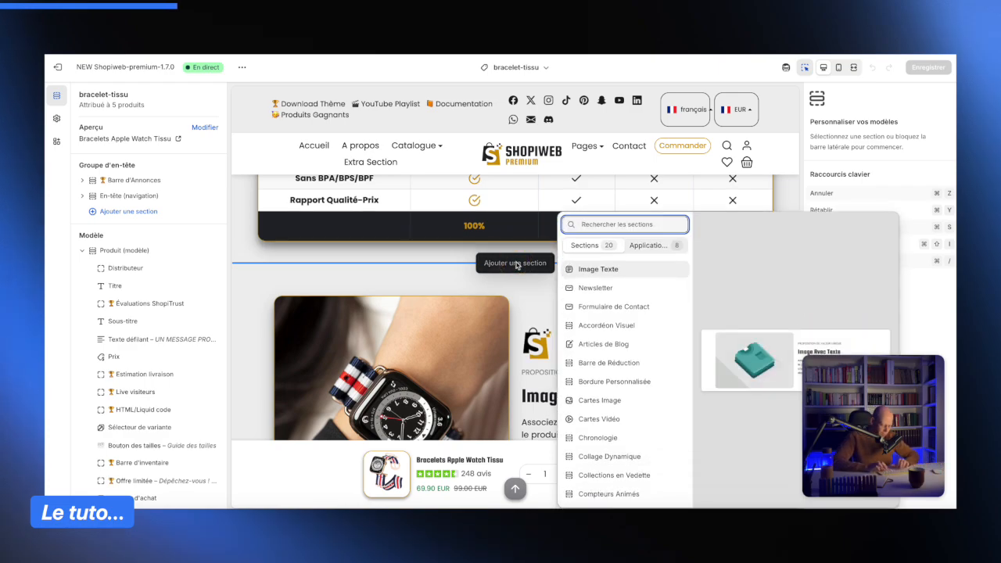
{"action": "type", "text": "slider"}
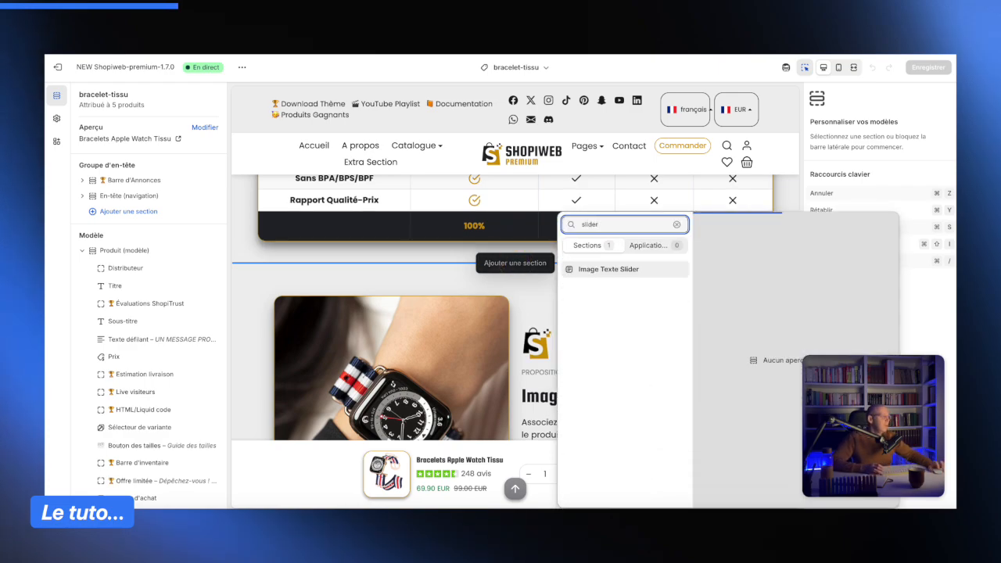
{"action": "left_click", "coordinate": [630, 270]}
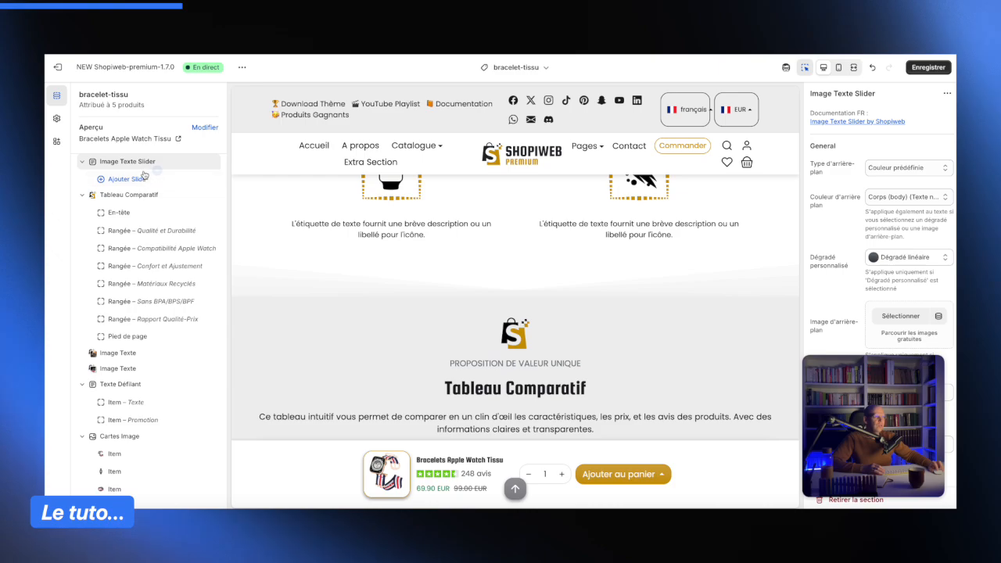
- Add three slides to the Image Texte Slider section
{"action": "mouse_move", "coordinate": [145, 174]}
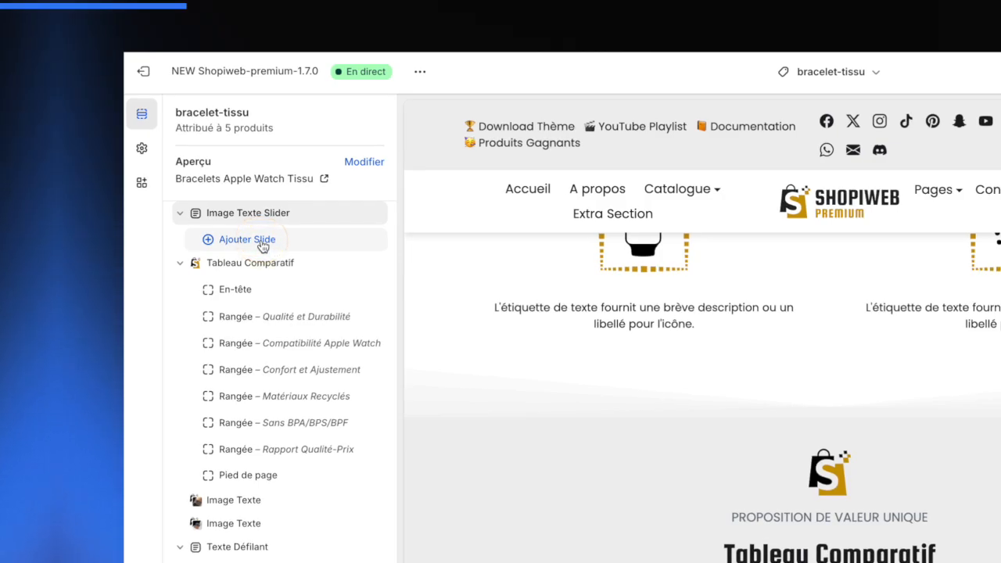
{"action": "left_click", "coordinate": [262, 244]}
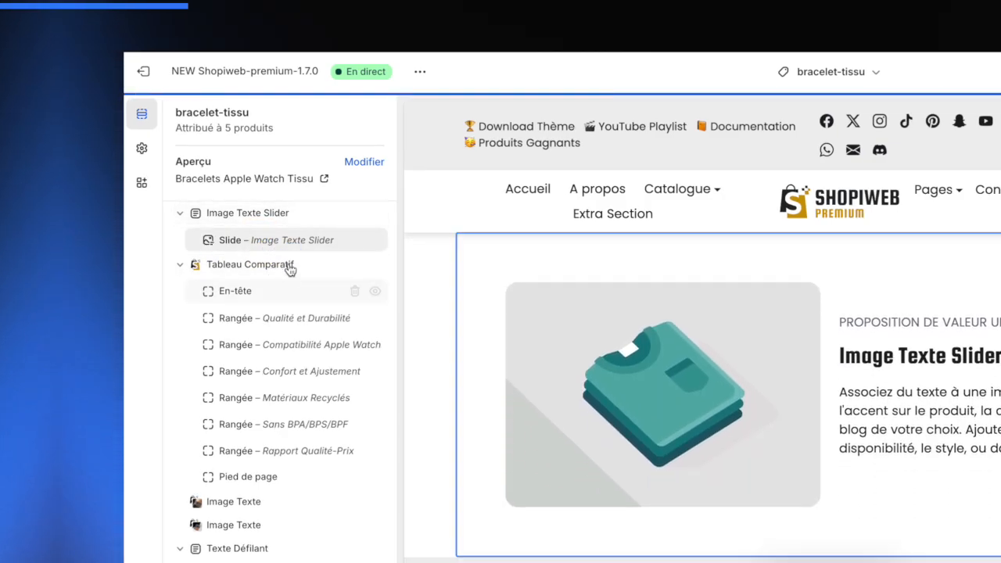
{"action": "left_click", "coordinate": [290, 252]}
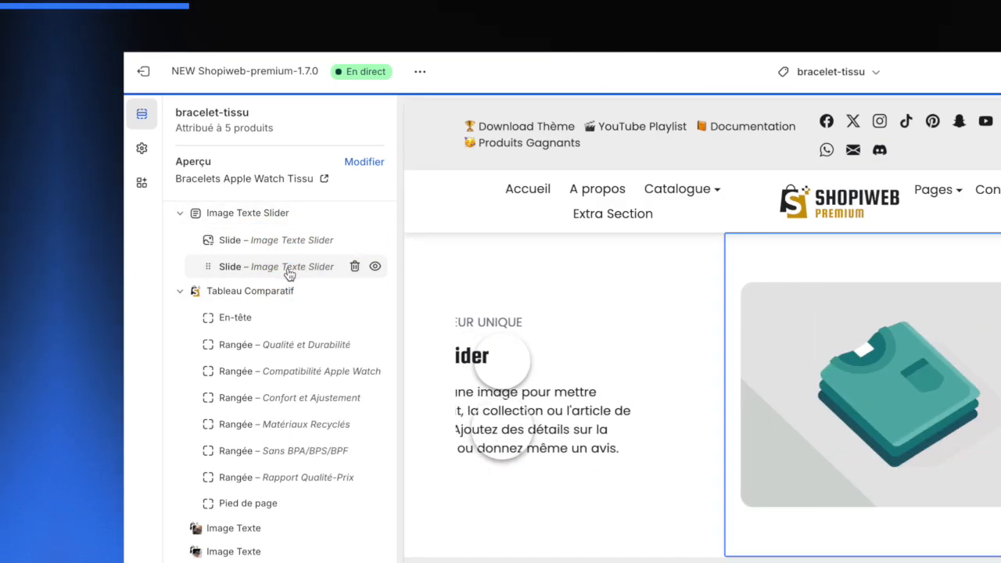
{"action": "left_click", "coordinate": [293, 281]}
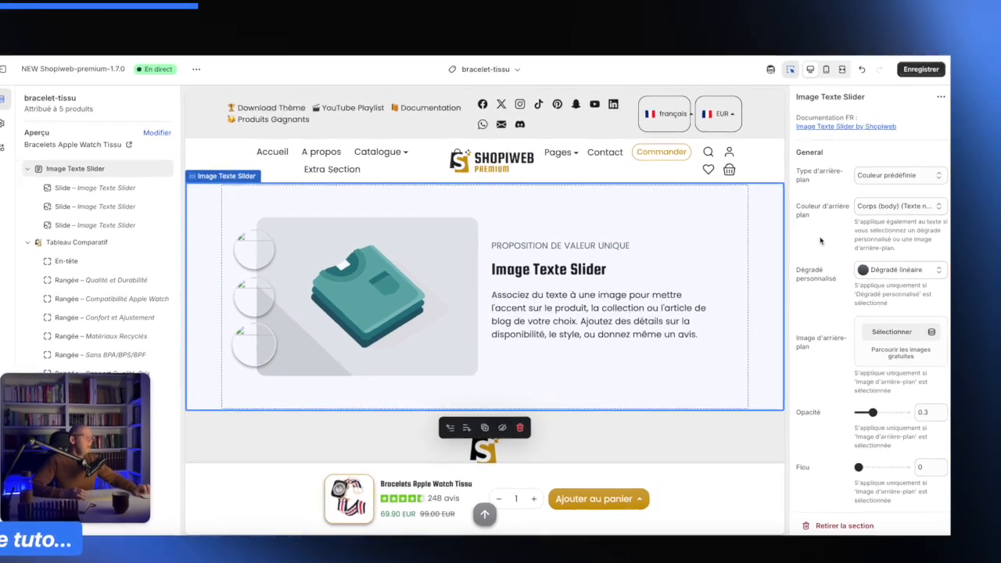
- Set the slider section's background colour to Claire (Texte noir), keeping the predefined colour background type
{"action": "scroll", "coordinate": [743, 248], "scroll_direction": "up", "scroll_amount": 1}
{"action": "scroll", "coordinate": [742, 249], "scroll_direction": "down", "scroll_amount": 1}
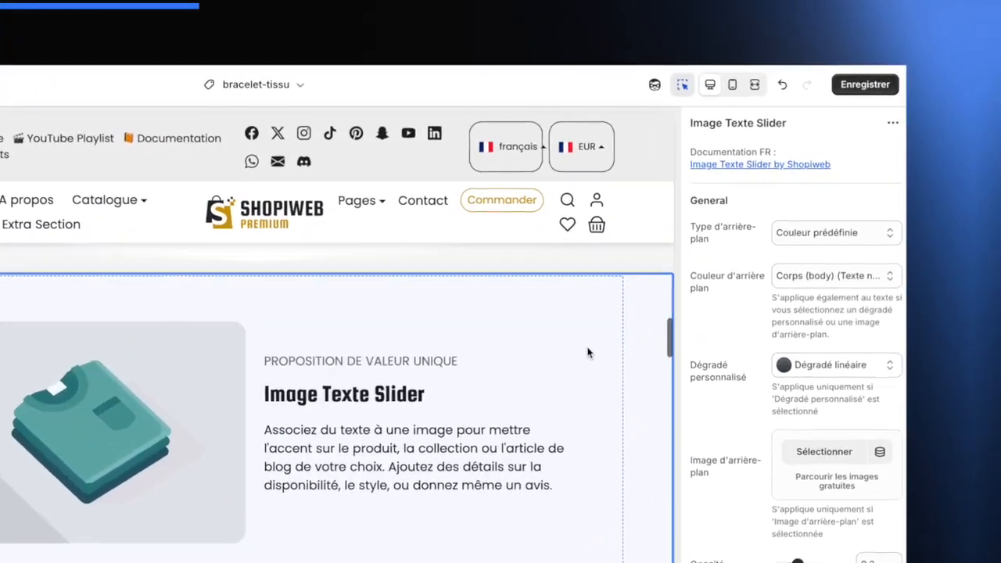
{"action": "scroll", "coordinate": [587, 348], "scroll_direction": "up", "scroll_amount": 1}
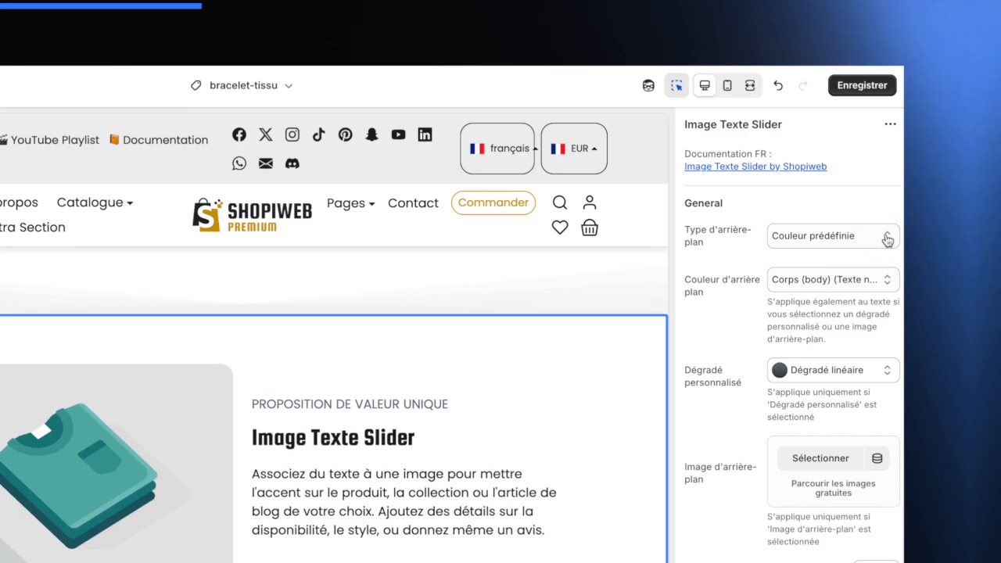
{"action": "left_click", "coordinate": [874, 238]}
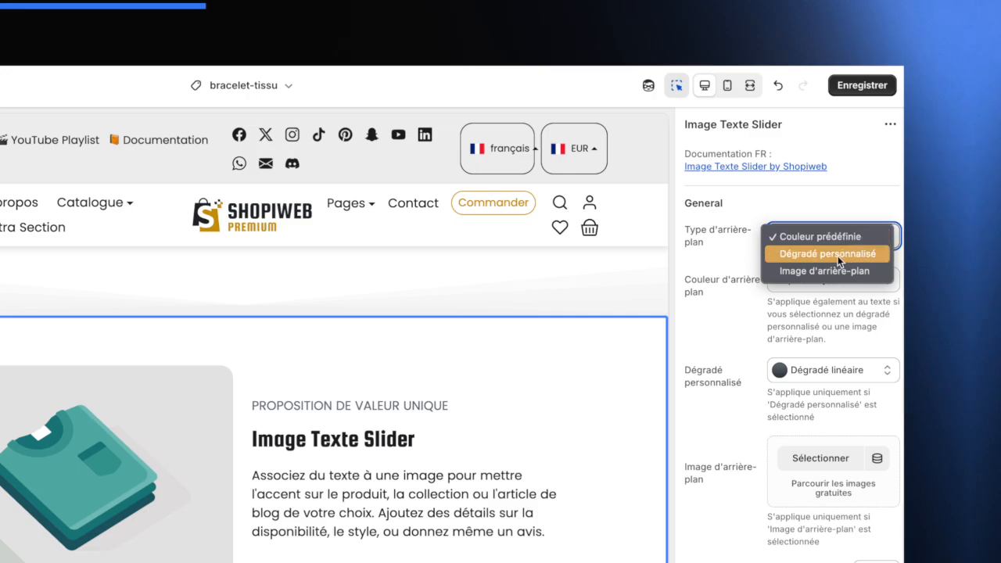
{"action": "left_click", "coordinate": [733, 266]}
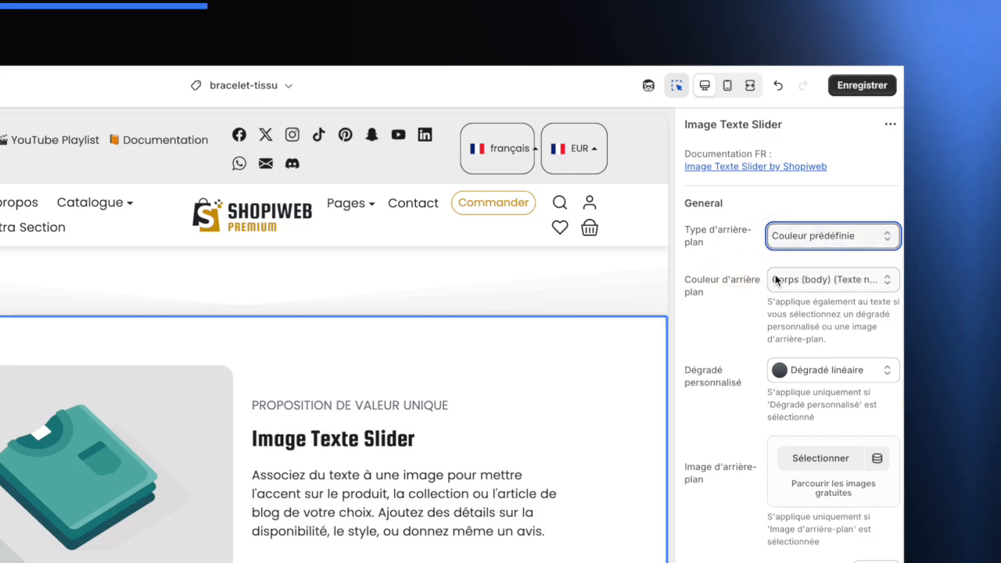
{"action": "left_click", "coordinate": [832, 282]}
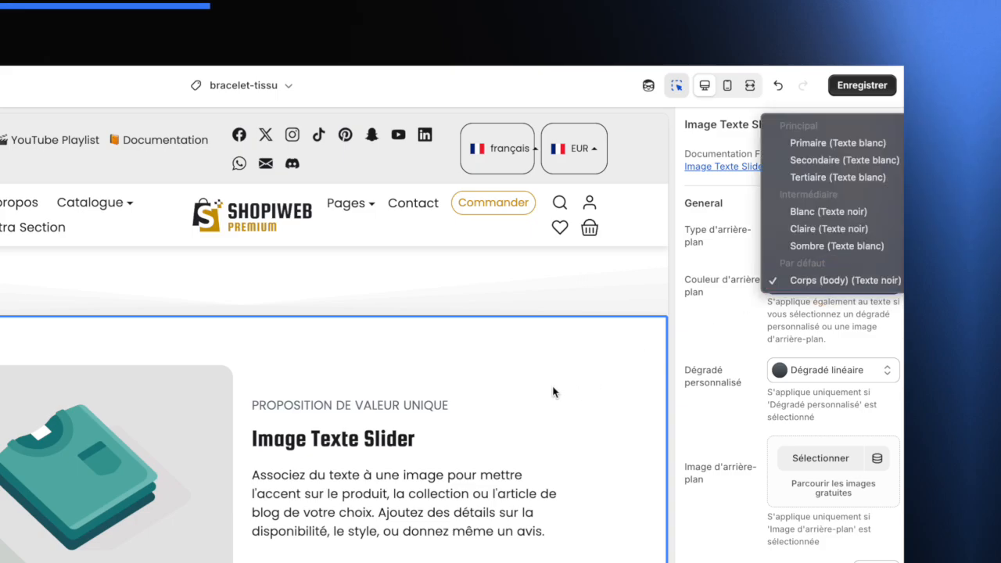
{"action": "left_click", "coordinate": [823, 227]}
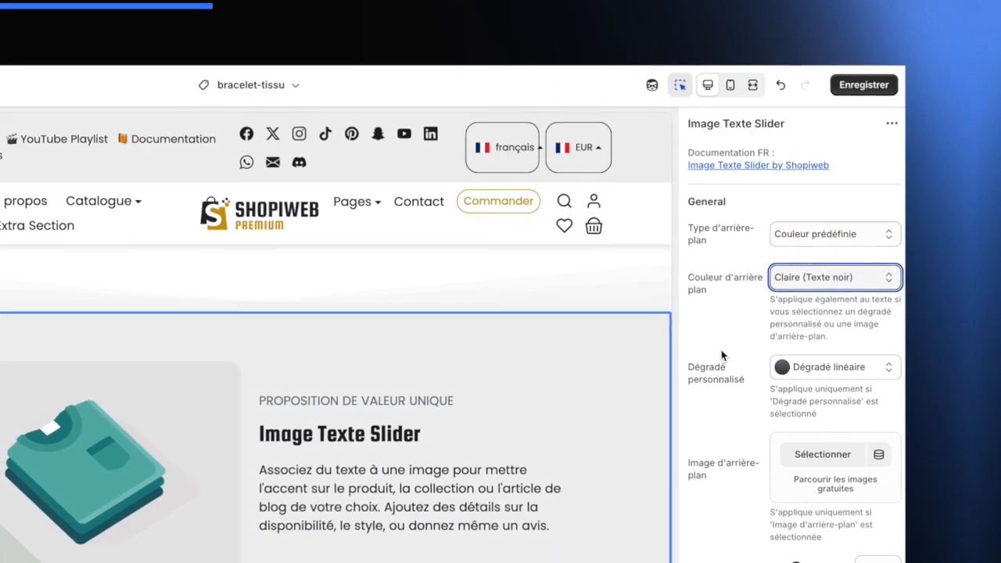
- Try the Sombre (Texte blanc) background colour for the slider section, then switch back to Claire (Texte noir)
{"action": "scroll", "coordinate": [552, 400], "scroll_direction": "down", "scroll_amount": 4}
{"action": "scroll", "coordinate": [546, 408], "scroll_direction": "up", "scroll_amount": 2}
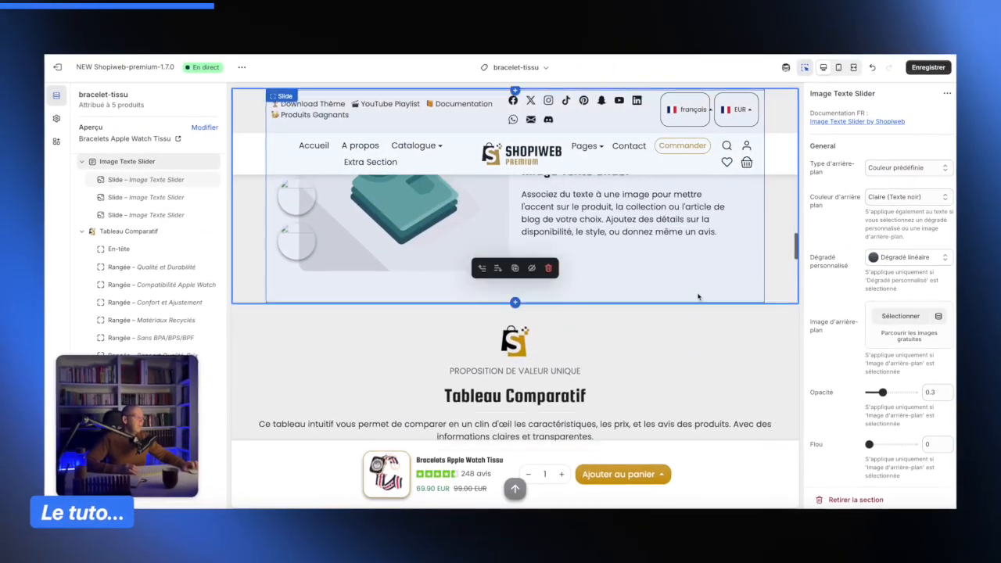
{"action": "scroll", "coordinate": [698, 295], "scroll_direction": "up", "scroll_amount": 2}
{"action": "scroll", "coordinate": [696, 305], "scroll_direction": "down", "scroll_amount": 3}
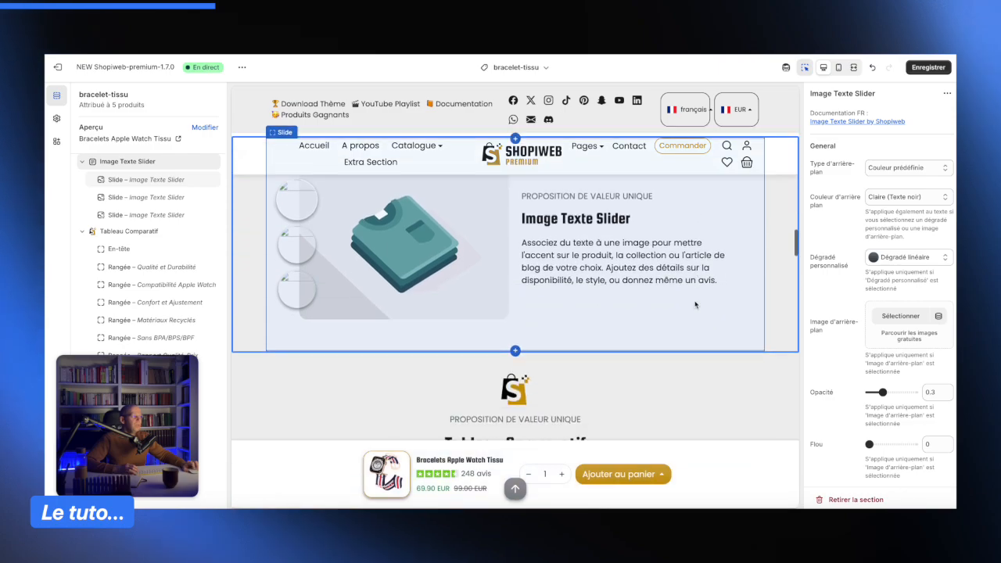
{"action": "scroll", "coordinate": [695, 305], "scroll_direction": "up", "scroll_amount": 4}
{"action": "scroll", "coordinate": [743, 282], "scroll_direction": "down", "scroll_amount": 1}
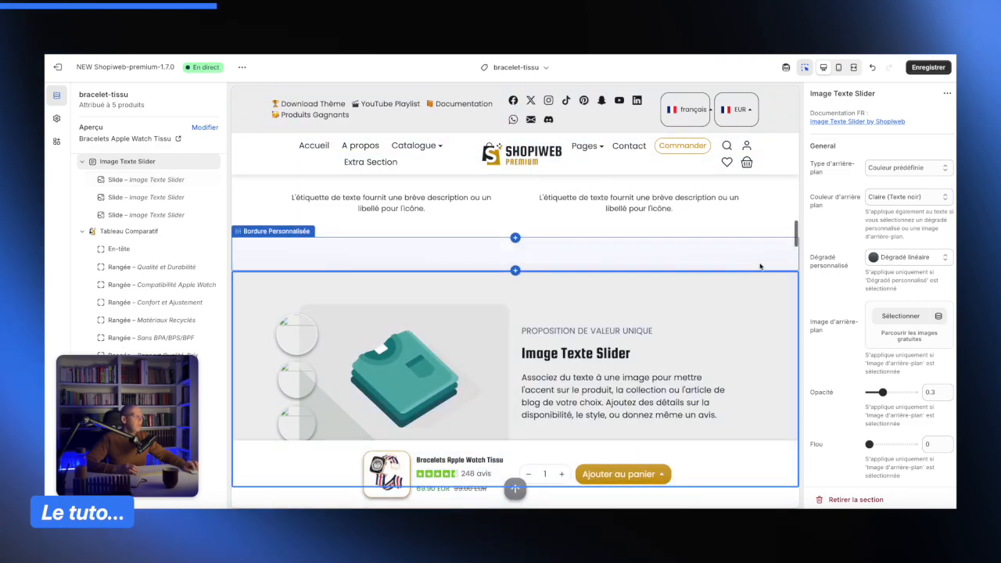
{"action": "scroll", "coordinate": [713, 303], "scroll_direction": "down", "scroll_amount": 2}
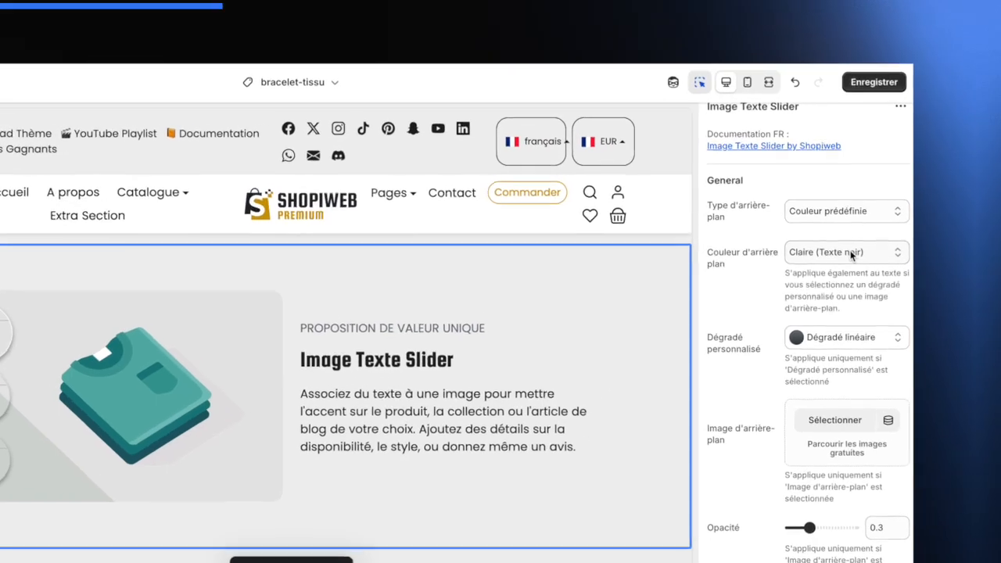
{"action": "left_click", "coordinate": [860, 201]}
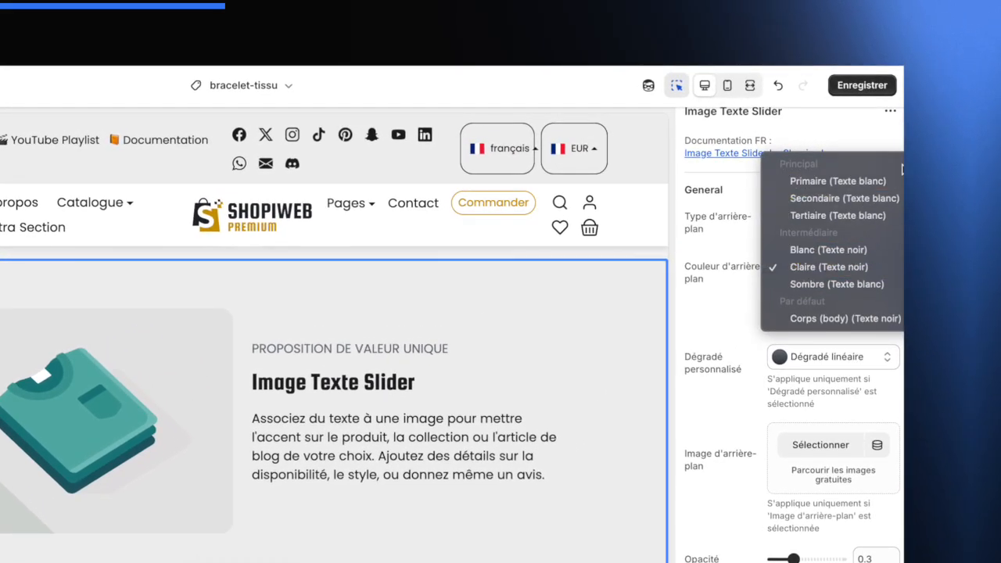
{"action": "left_click", "coordinate": [858, 286]}
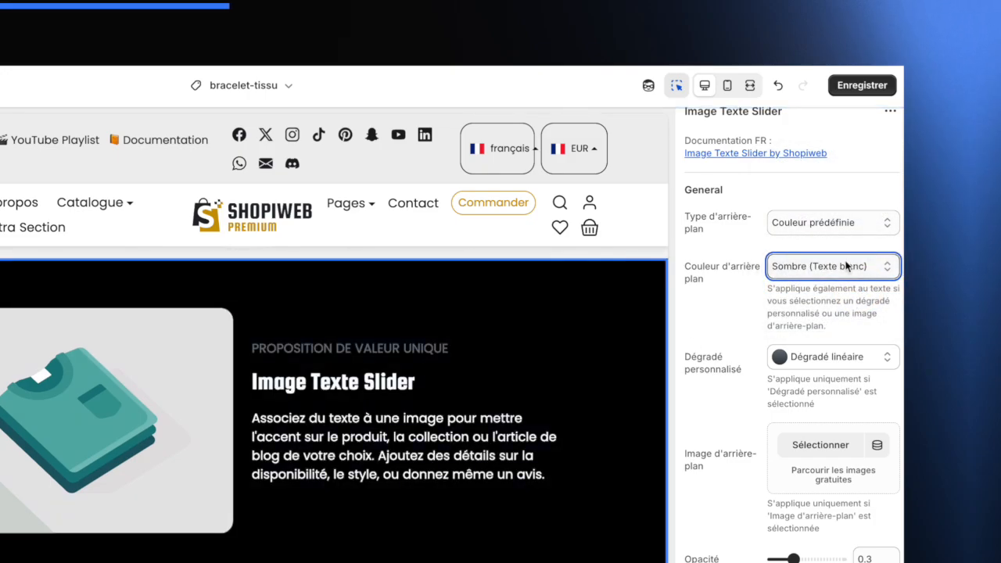
{"action": "left_click", "coordinate": [848, 261]}
{"action": "left_click", "coordinate": [858, 245]}
- Try right desktop image alignment for the slider, then return it to Gauche
{"action": "scroll", "coordinate": [734, 324], "scroll_direction": "down", "scroll_amount": 1}
{"action": "scroll", "coordinate": [734, 324], "scroll_direction": "down", "scroll_amount": 3}
{"action": "scroll", "coordinate": [755, 275], "scroll_direction": "up", "scroll_amount": 1}
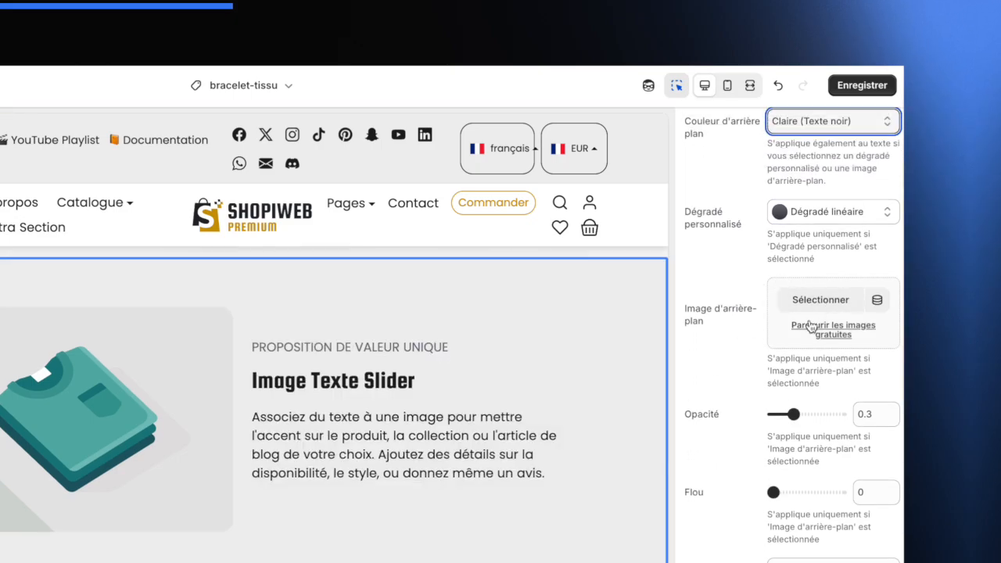
{"action": "scroll", "coordinate": [829, 344], "scroll_direction": "up", "scroll_amount": 3}
{"action": "scroll", "coordinate": [766, 336], "scroll_direction": "down", "scroll_amount": 4}
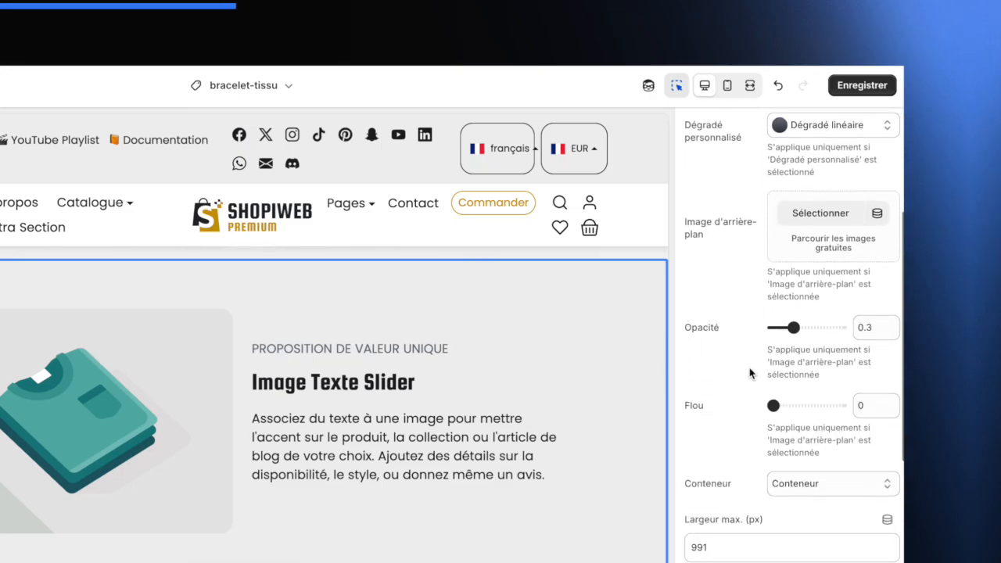
{"action": "scroll", "coordinate": [749, 374], "scroll_direction": "down", "scroll_amount": 2}
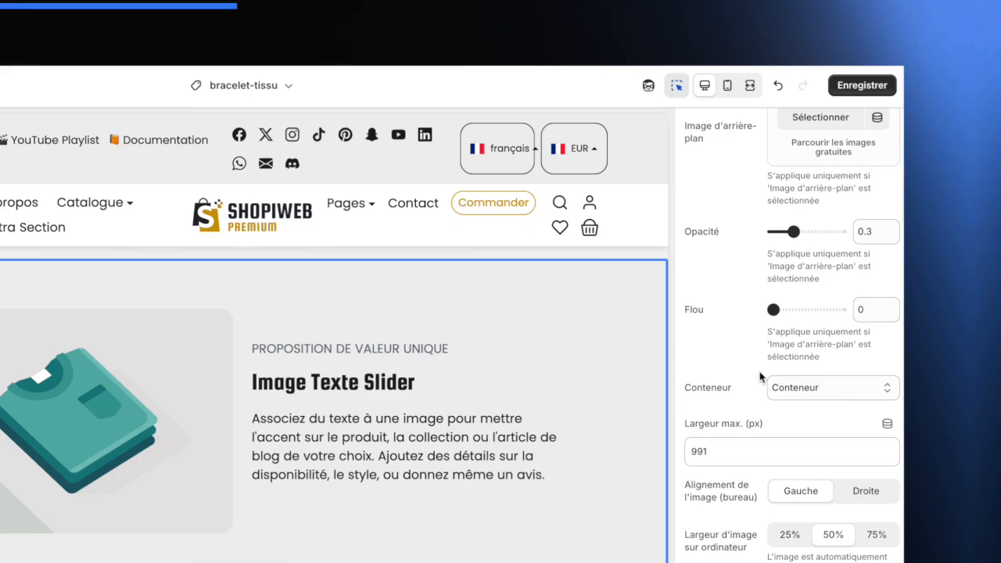
{"action": "scroll", "coordinate": [760, 377], "scroll_direction": "down", "scroll_amount": 2}
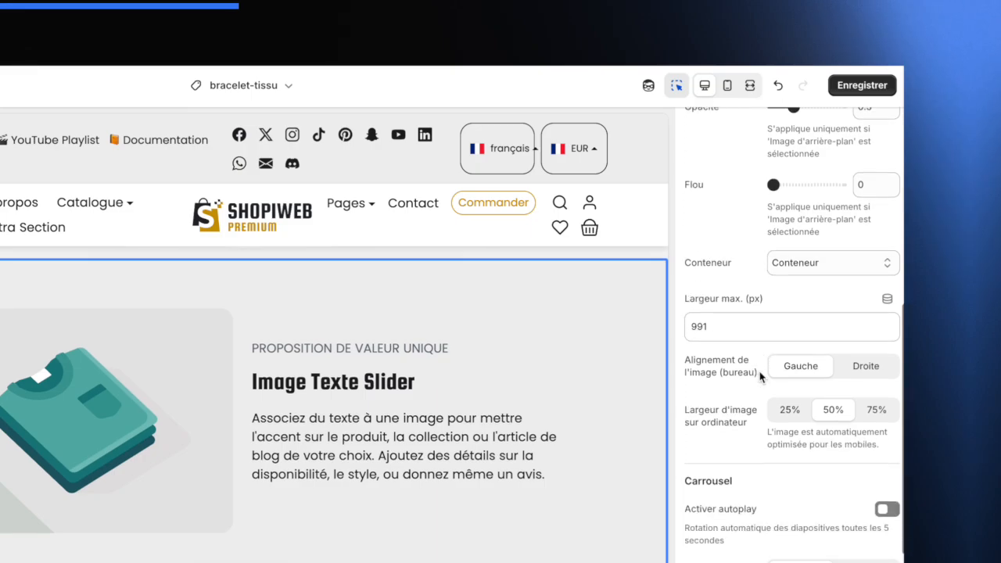
{"action": "scroll", "coordinate": [760, 369], "scroll_direction": "down", "scroll_amount": 1}
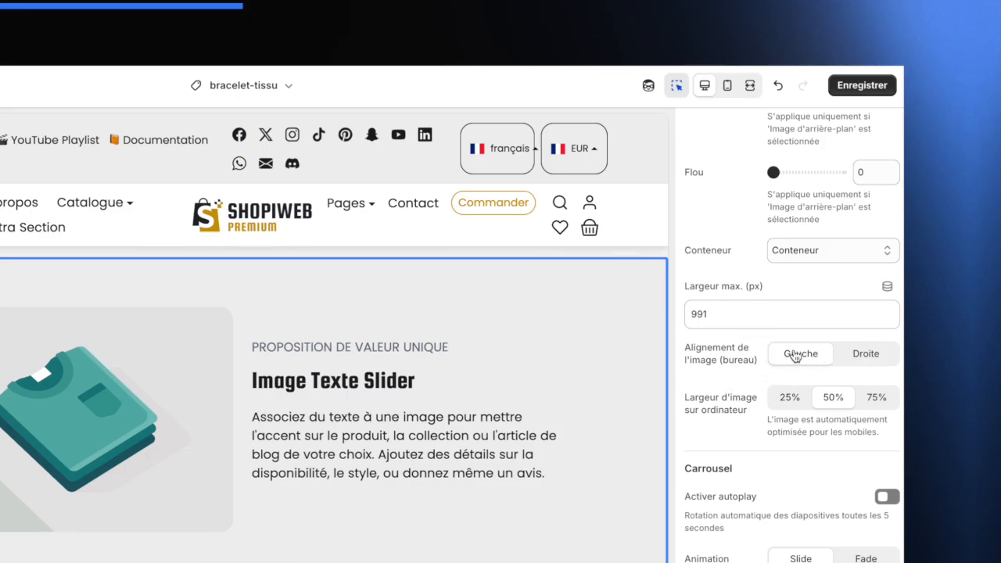
{"action": "left_click", "coordinate": [867, 357]}
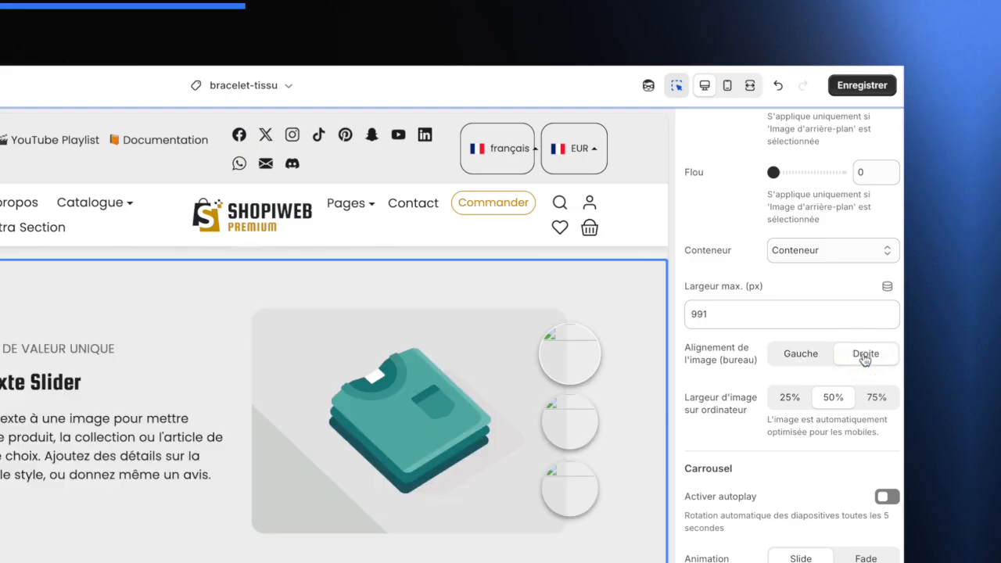
{"action": "left_click", "coordinate": [811, 359]}
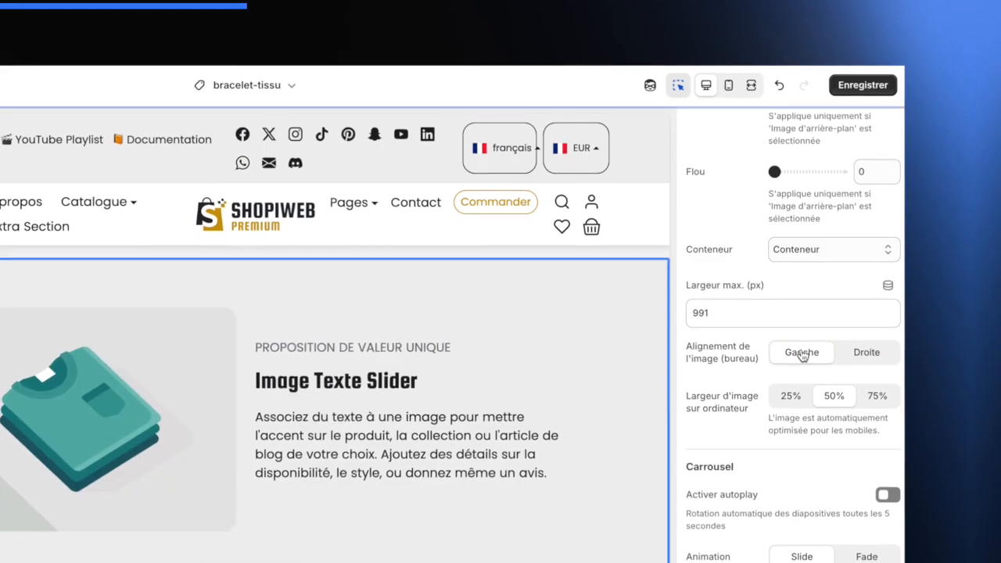
- Try 25% and 75% desktop image widths, then return the width to 50%
{"action": "scroll", "coordinate": [829, 364], "scroll_direction": "down", "scroll_amount": 1}
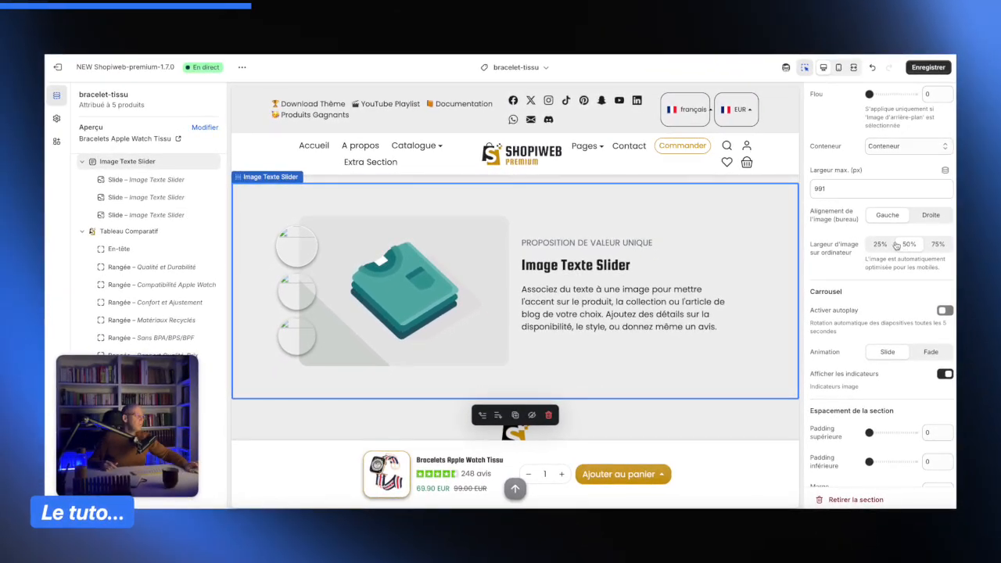
{"action": "left_click", "coordinate": [880, 245]}
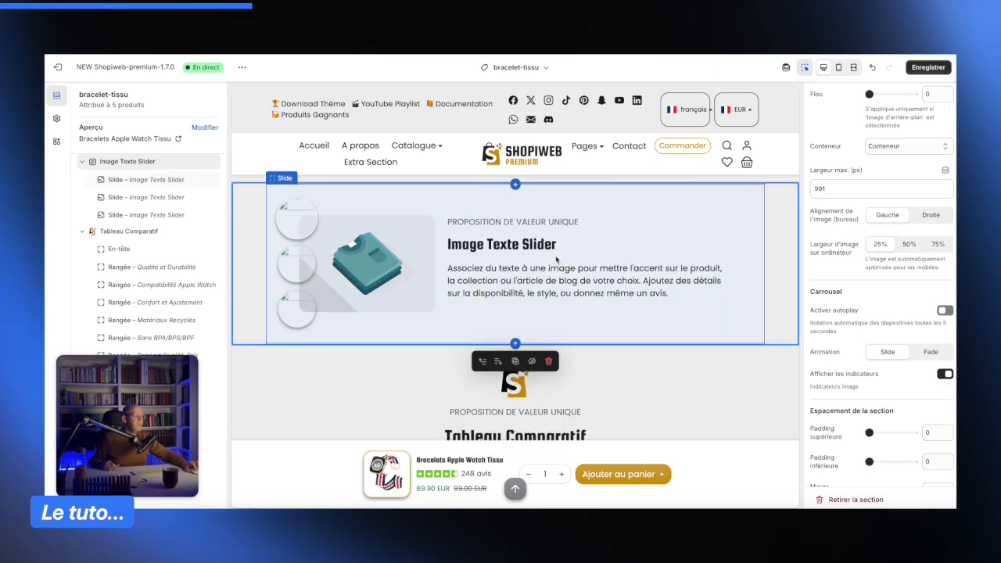
{"action": "left_click", "coordinate": [937, 245]}
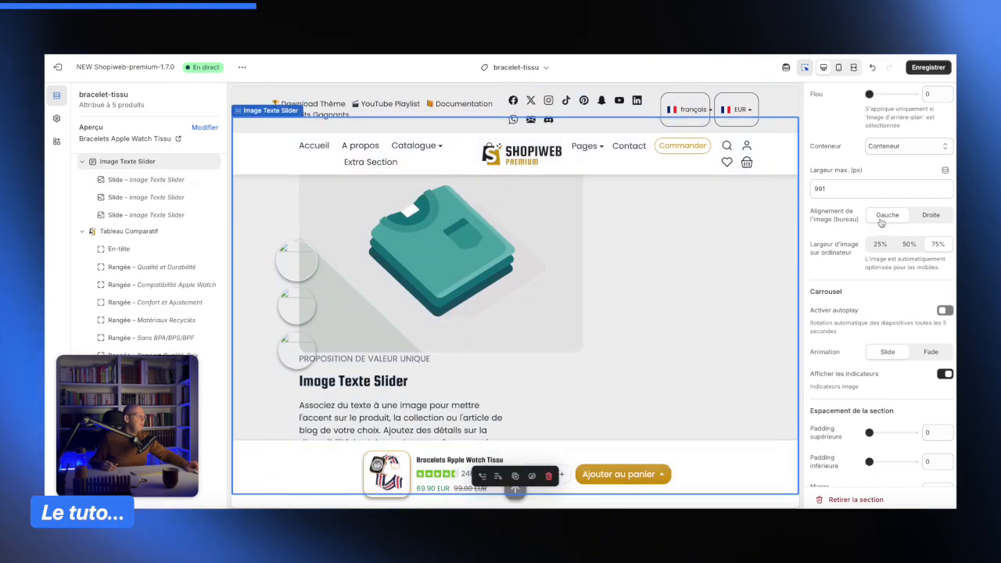
{"action": "left_click", "coordinate": [909, 244]}
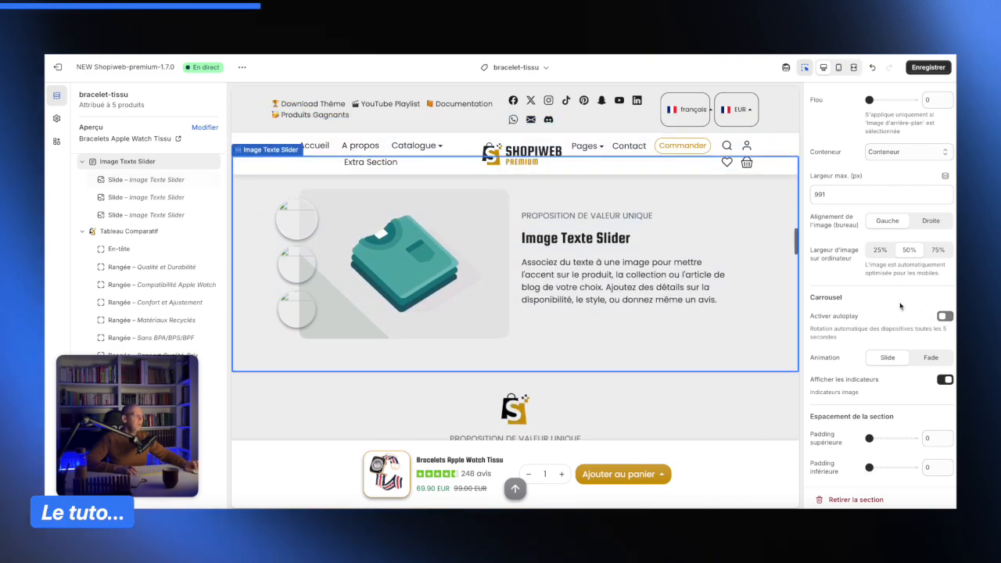
- Set the slider section's top and bottom padding to 12
{"action": "scroll", "coordinate": [829, 336], "scroll_direction": "up", "scroll_amount": 1}
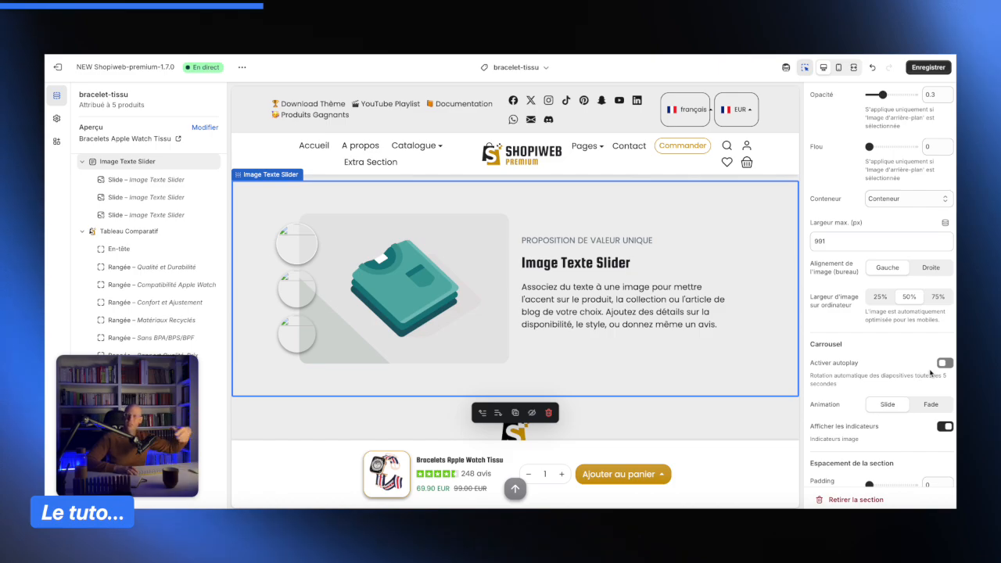
{"action": "scroll", "coordinate": [903, 352], "scroll_direction": "down", "scroll_amount": 1}
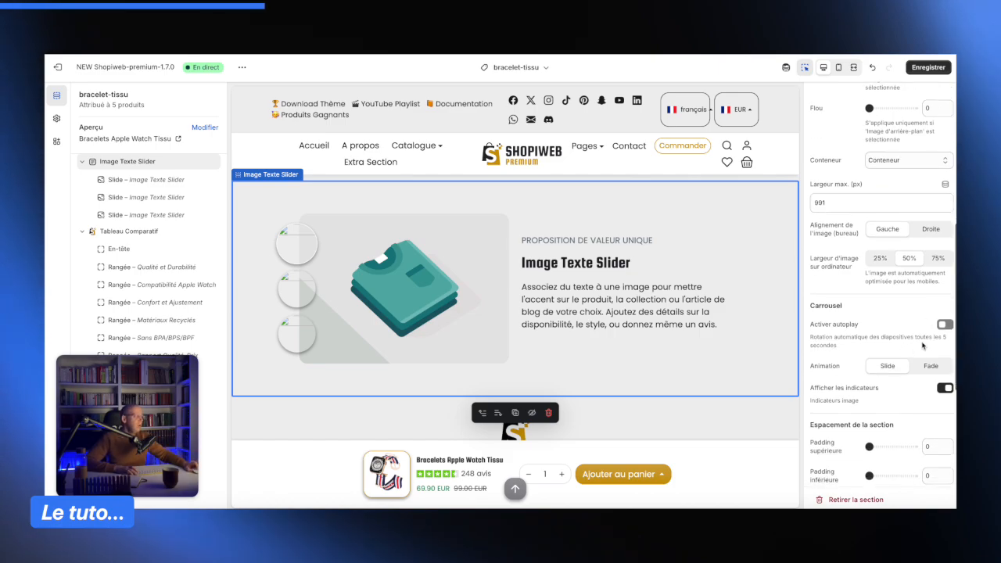
{"action": "scroll", "coordinate": [917, 333], "scroll_direction": "down", "scroll_amount": 1}
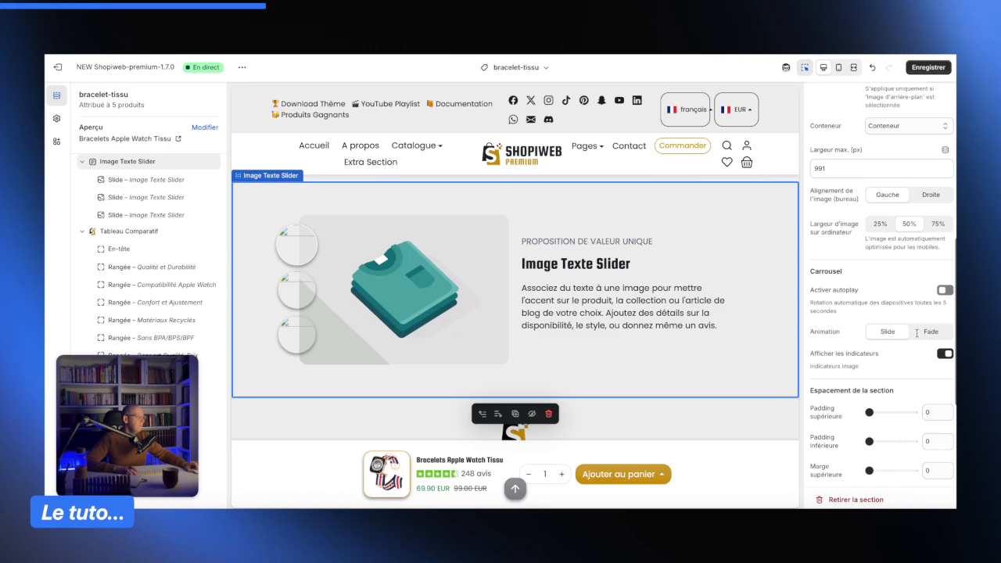
{"action": "scroll", "coordinate": [909, 337], "scroll_direction": "down", "scroll_amount": 1}
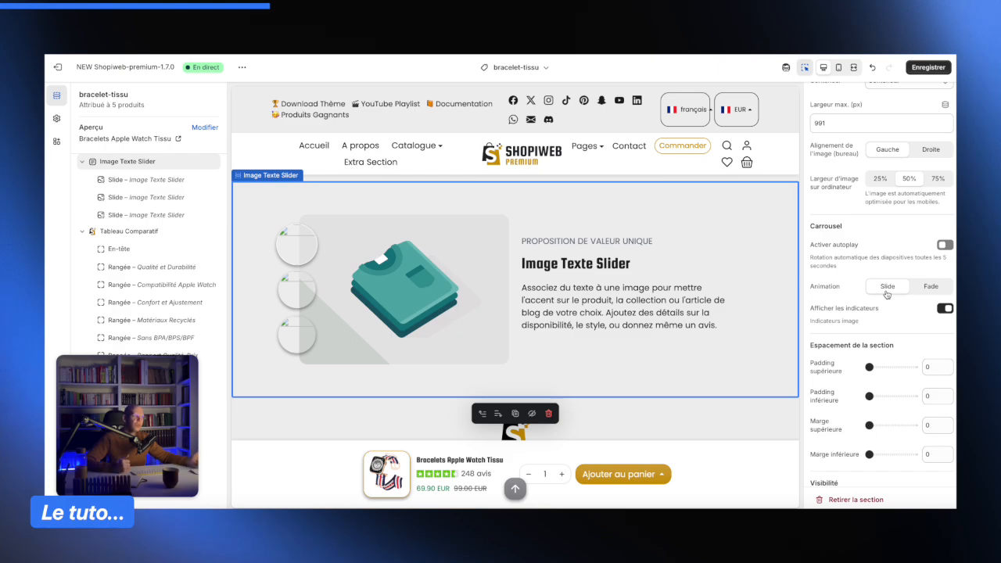
{"action": "scroll", "coordinate": [887, 294], "scroll_direction": "down", "scroll_amount": 1}
{"action": "scroll", "coordinate": [887, 294], "scroll_direction": "down", "scroll_amount": 3}
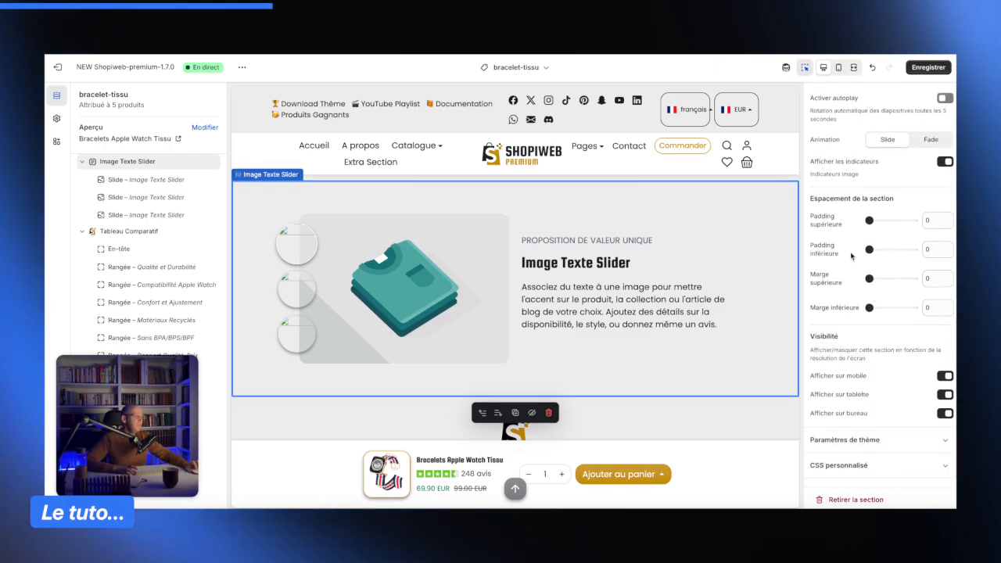
{"action": "scroll", "coordinate": [739, 277], "scroll_direction": "up", "scroll_amount": 1}
{"action": "scroll", "coordinate": [739, 277], "scroll_direction": "down", "scroll_amount": 1}
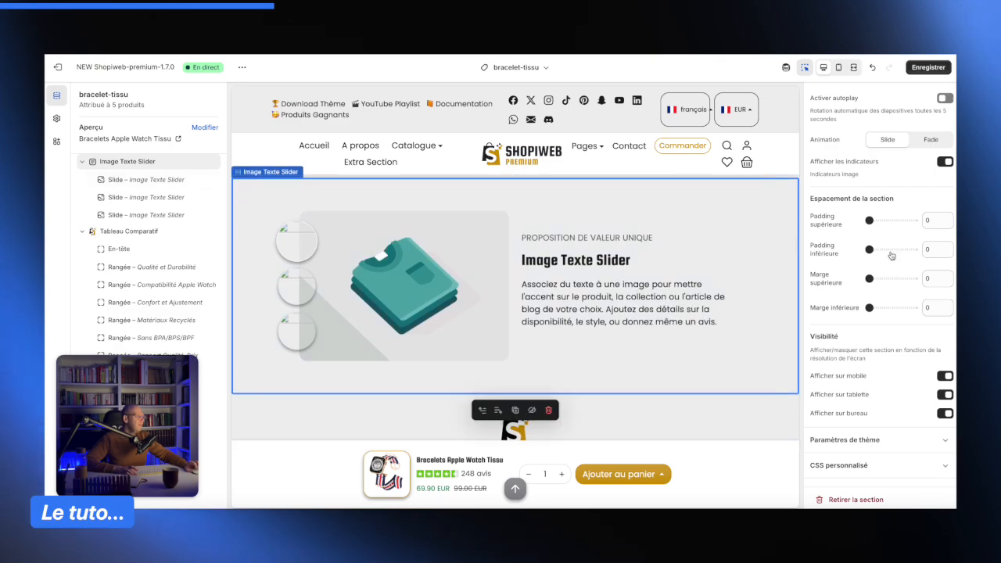
{"action": "left_click_drag", "start_coordinate": [868, 220], "coordinate": [896, 220]}
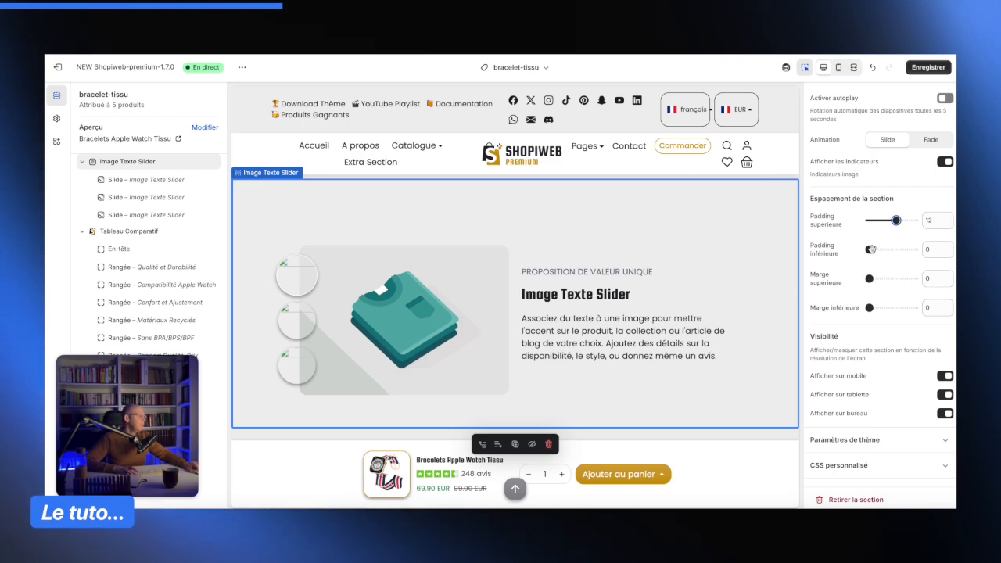
{"action": "left_click_drag", "start_coordinate": [870, 249], "coordinate": [895, 249]}
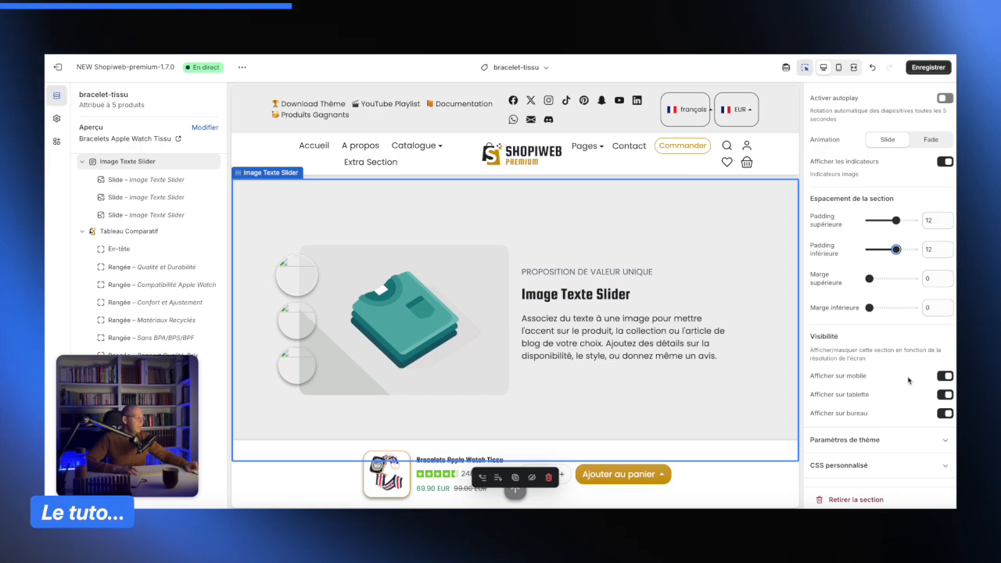
- Open the image picker for the first slide of the Image Texte Slider
{"action": "left_click", "coordinate": [674, 338]}
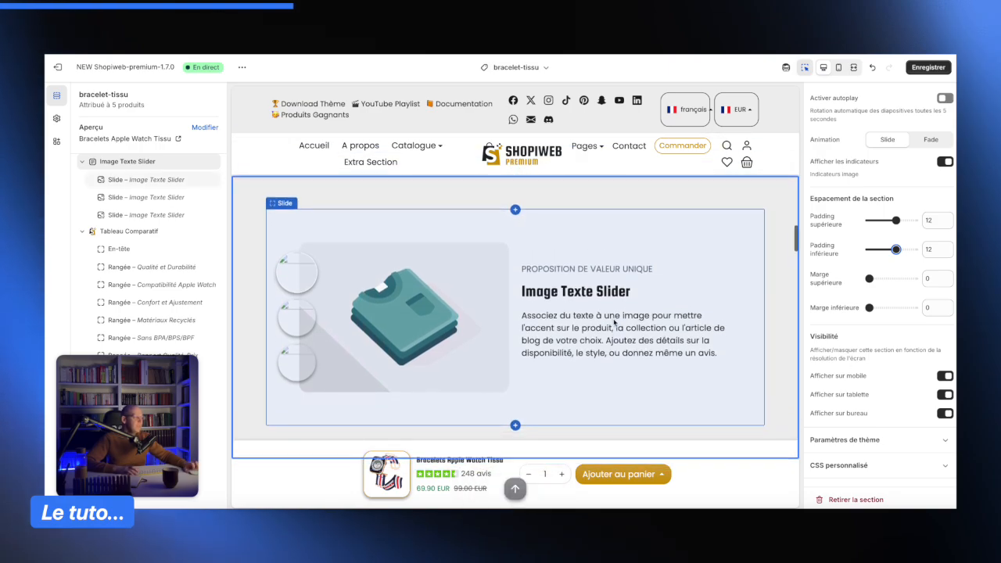
{"action": "scroll", "coordinate": [891, 321], "scroll_direction": "up", "scroll_amount": 10}
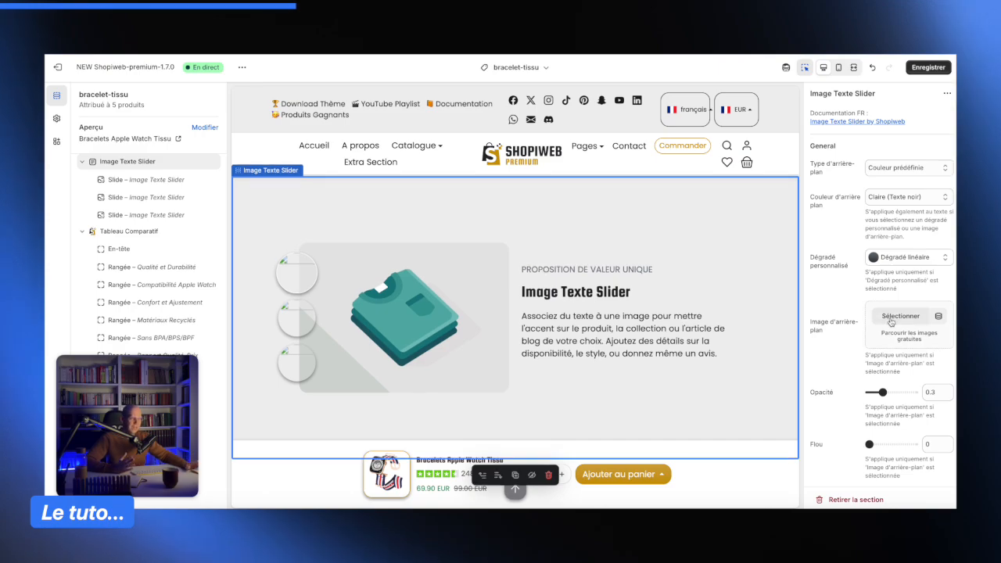
{"action": "left_click", "coordinate": [129, 186]}
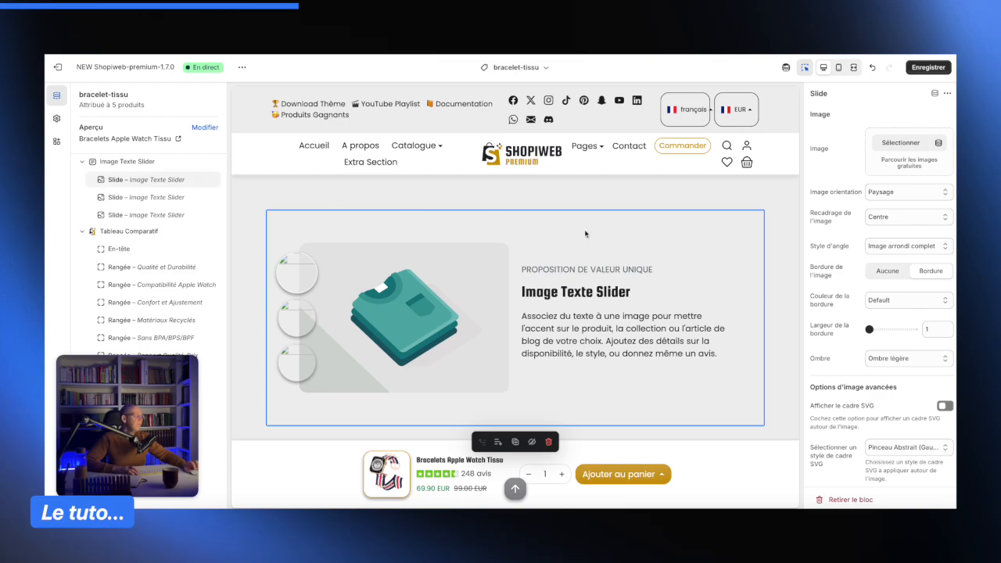
{"action": "scroll", "coordinate": [881, 276], "scroll_direction": "down", "scroll_amount": 10}
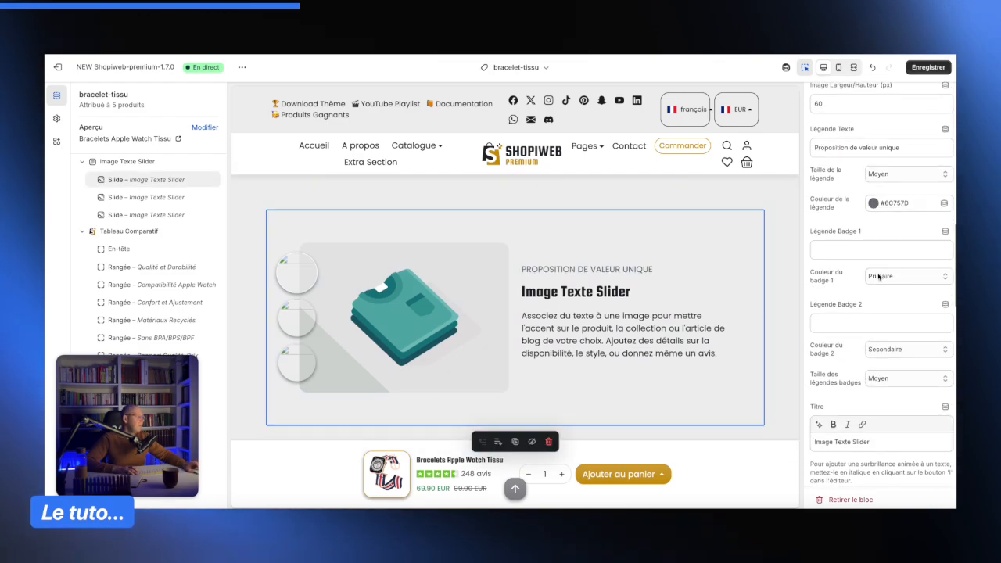
{"action": "scroll", "coordinate": [879, 276], "scroll_direction": "up", "scroll_amount": 10}
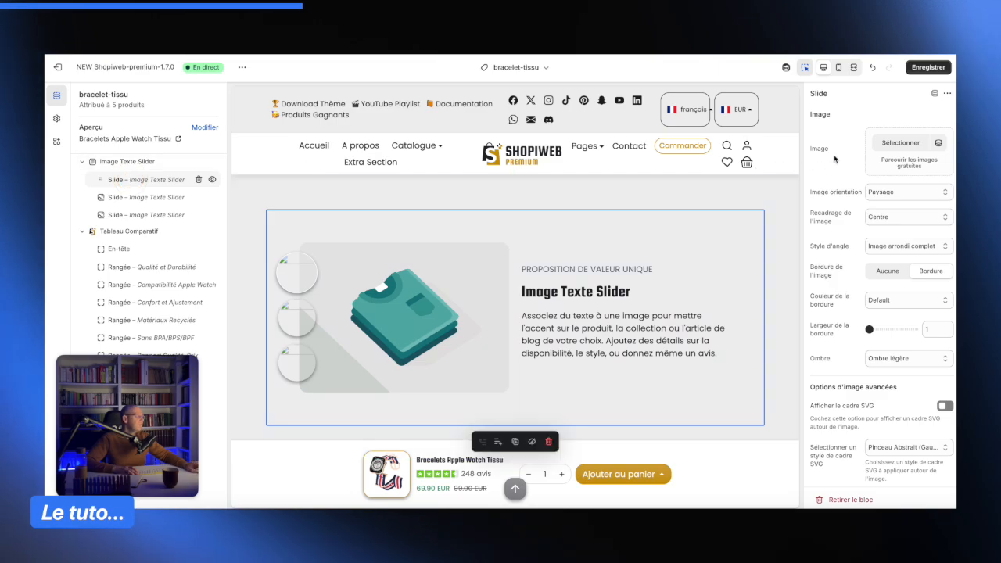
{"action": "left_click", "coordinate": [901, 144]}
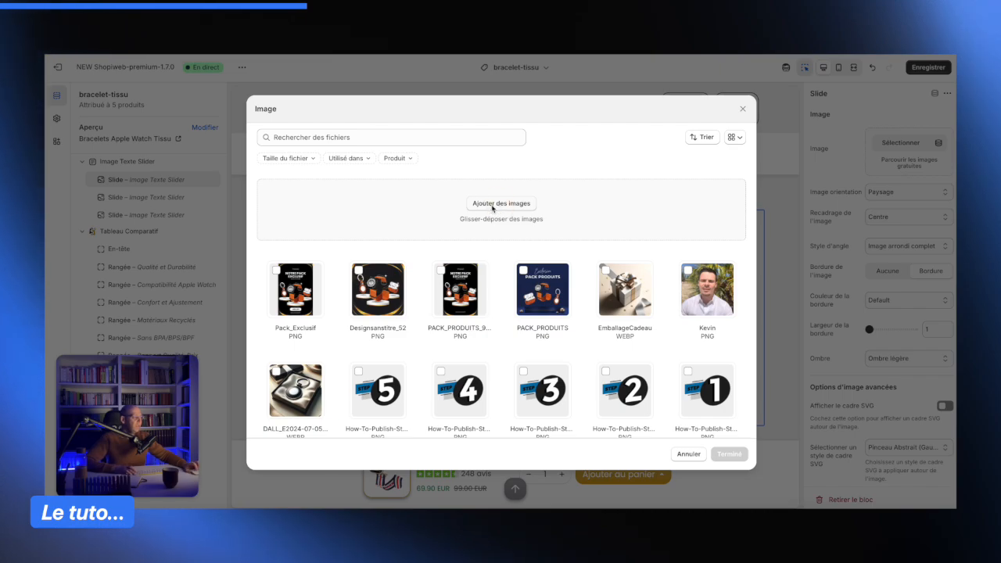
- Upload Blush.png, Palette.png and Waterproof.png from the SHEGLAM folder and assign Palette as the first slide's image
{"action": "left_click", "coordinate": [492, 204]}
{"action": "scroll", "coordinate": [587, 279], "scroll_direction": "down", "scroll_amount": 15}
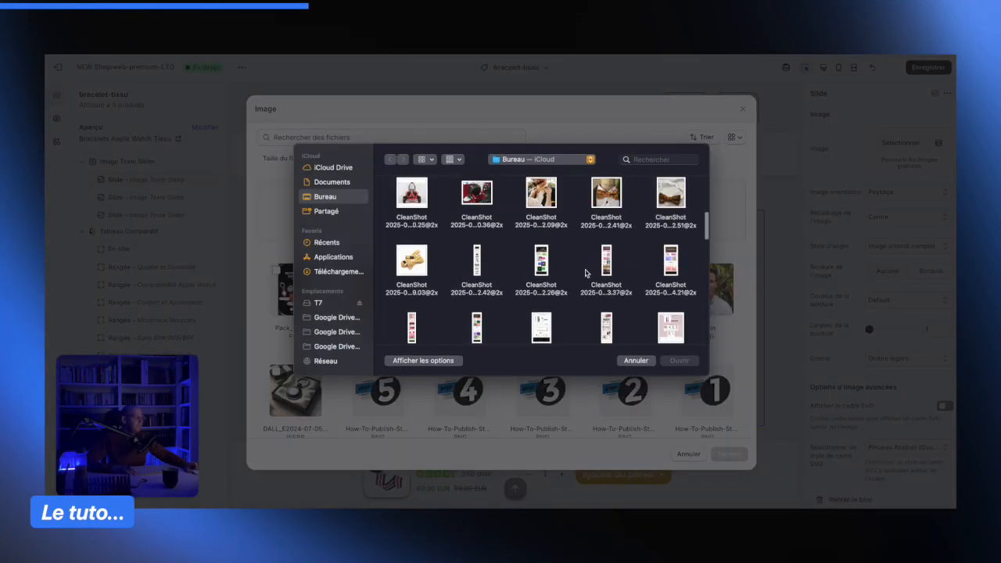
{"action": "scroll", "coordinate": [585, 273], "scroll_direction": "up", "scroll_amount": 1}
{"action": "double_click", "coordinate": [540, 233]}
{"action": "left_click_drag", "start_coordinate": [570, 264], "coordinate": [443, 254]}
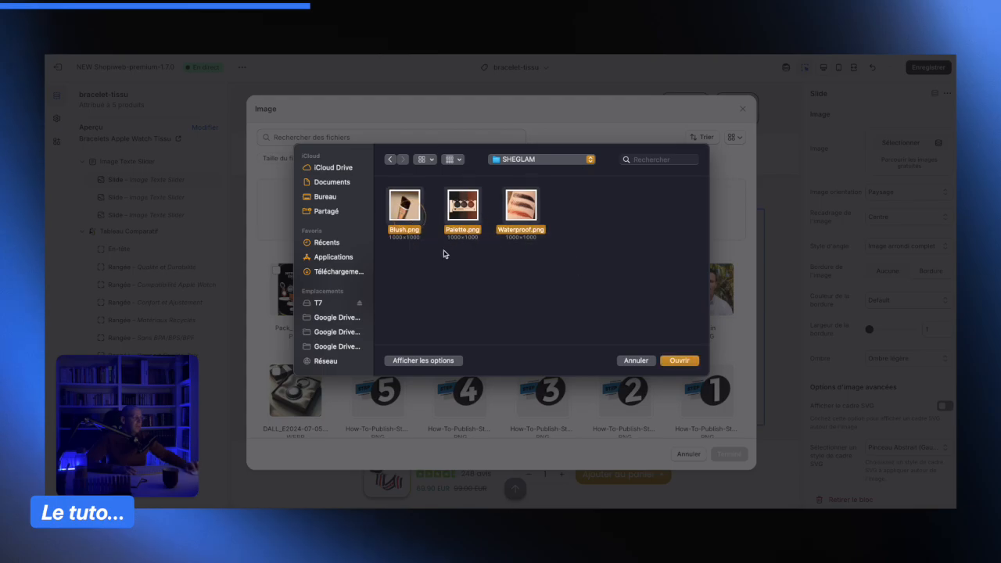
{"action": "left_click", "coordinate": [688, 363]}
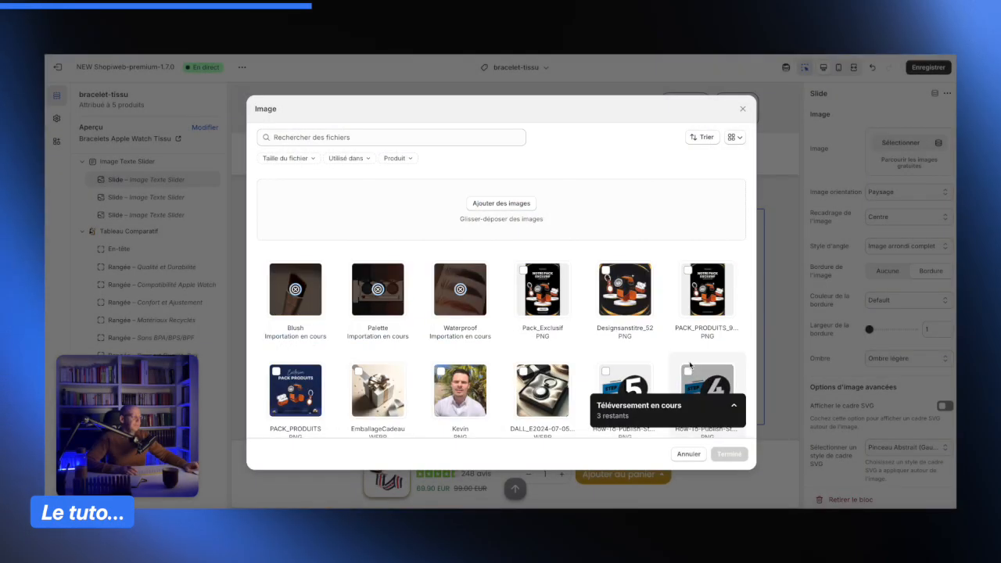
{"action": "left_click", "coordinate": [371, 289]}
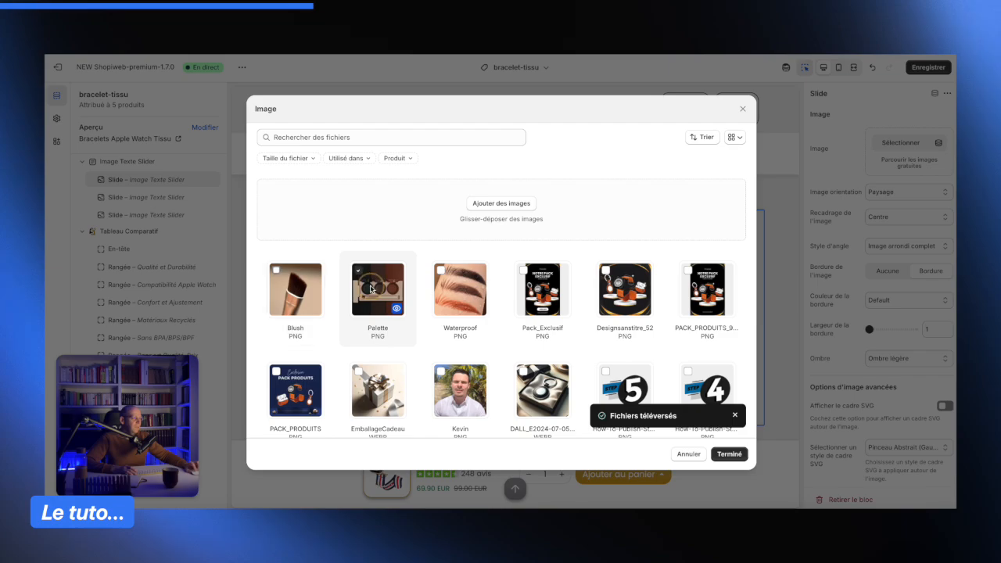
{"action": "left_click", "coordinate": [729, 454]}
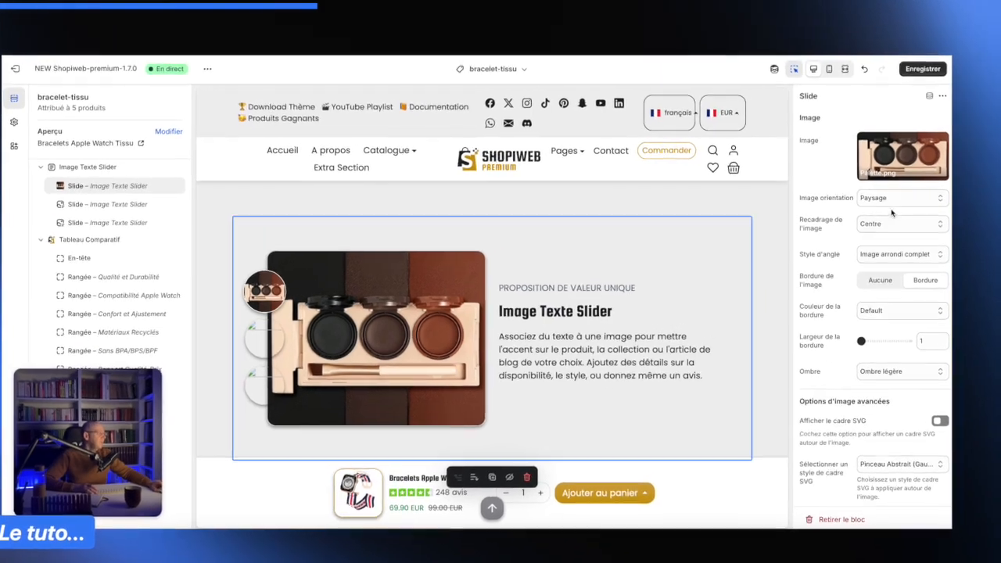
- Set the first slide's image orientation to Carré, leaving the crop setting at Centre
{"action": "left_click", "coordinate": [907, 191]}
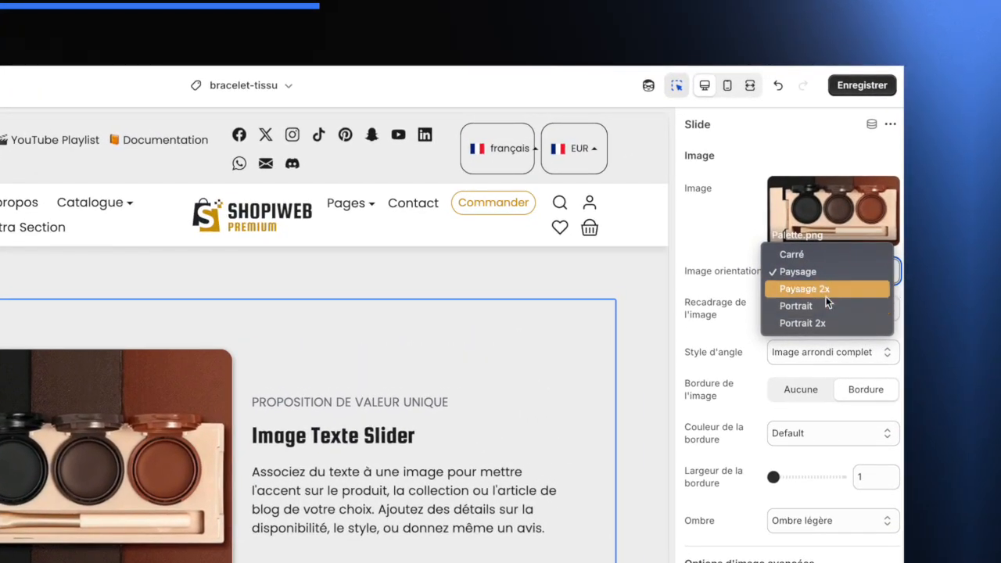
{"action": "left_click", "coordinate": [796, 254]}
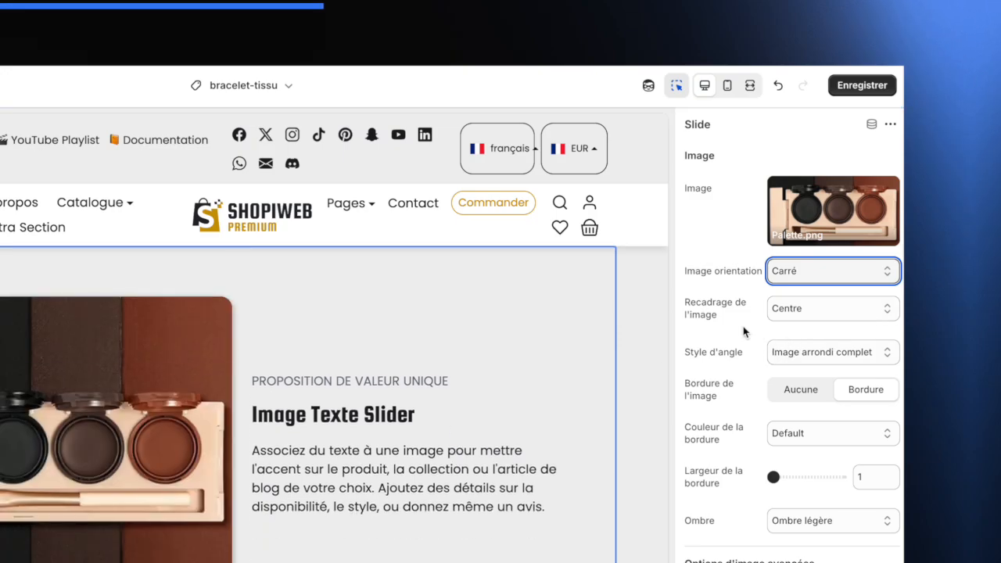
{"action": "left_click", "coordinate": [817, 309]}
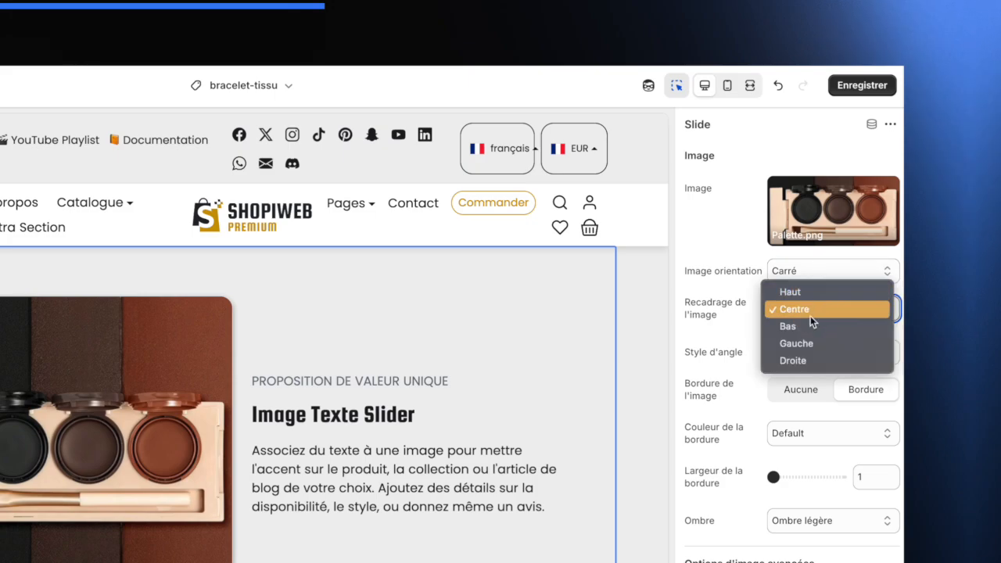
{"action": "left_click", "coordinate": [728, 330]}
- Switch the first slide's image border between Aucune and Bordure, ending with Bordure enabled
{"action": "scroll", "coordinate": [775, 342], "scroll_direction": "down", "scroll_amount": 1}
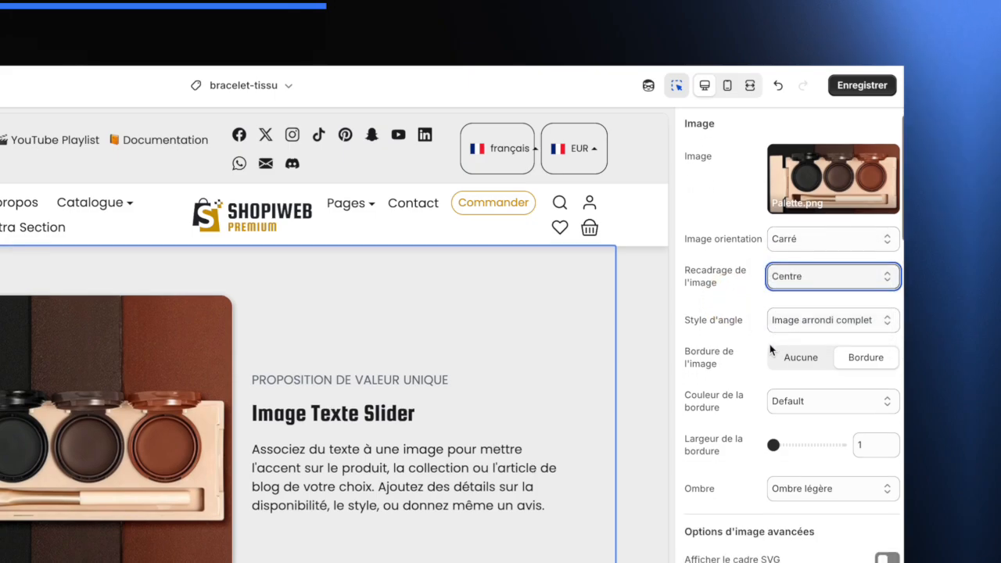
{"action": "scroll", "coordinate": [736, 383], "scroll_direction": "down", "scroll_amount": 1}
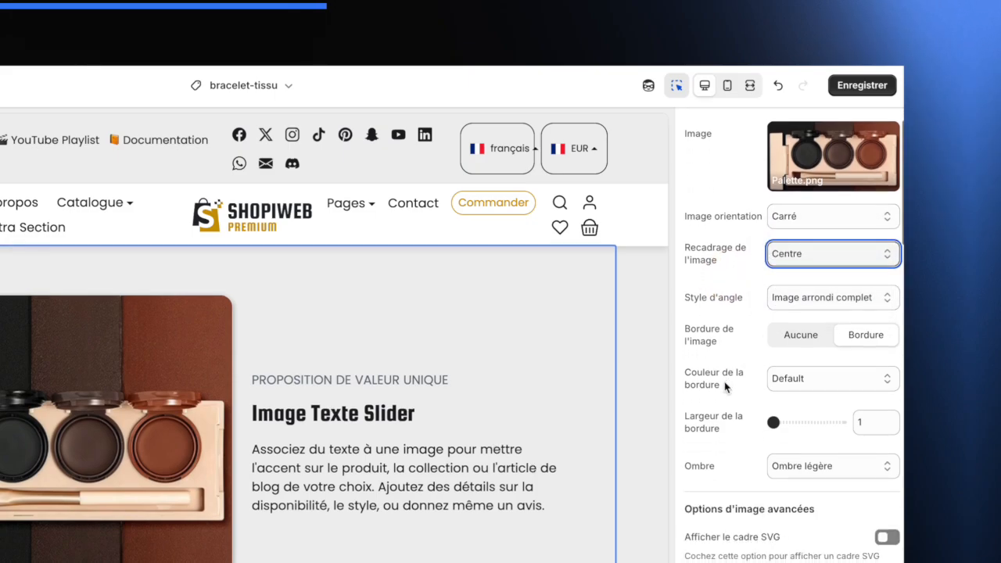
{"action": "left_click", "coordinate": [803, 333]}
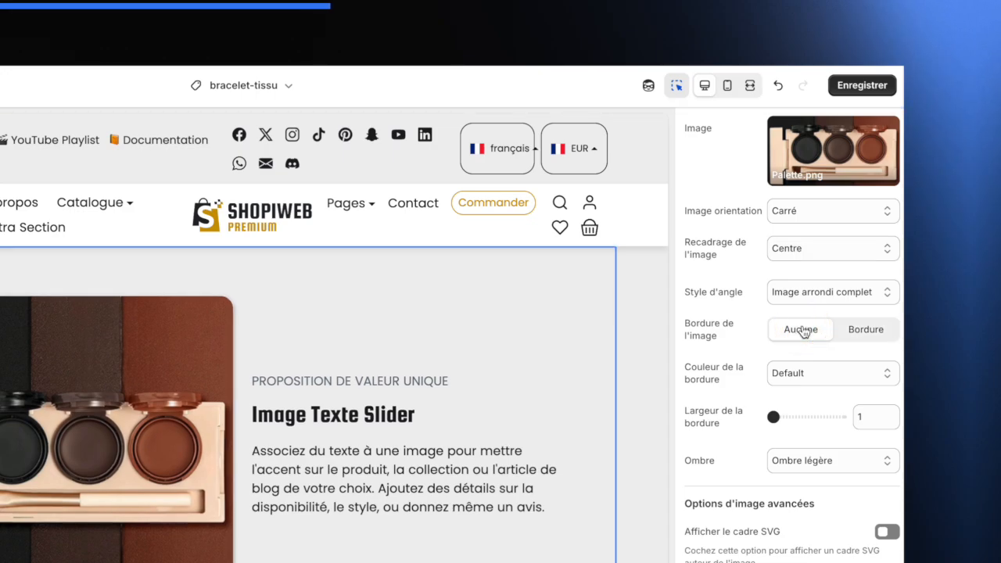
{"action": "left_click", "coordinate": [863, 334]}
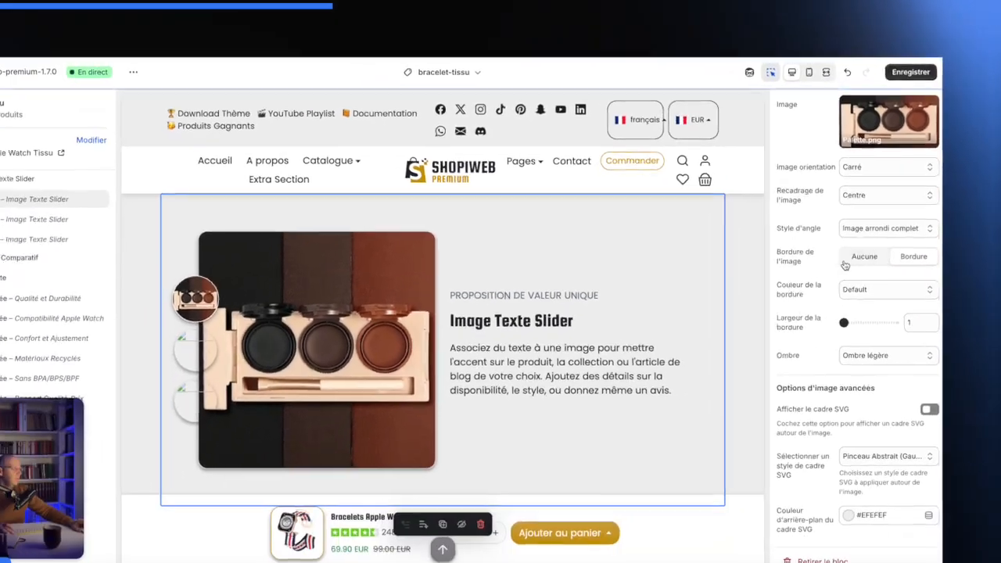
{"action": "left_click", "coordinate": [814, 334]}
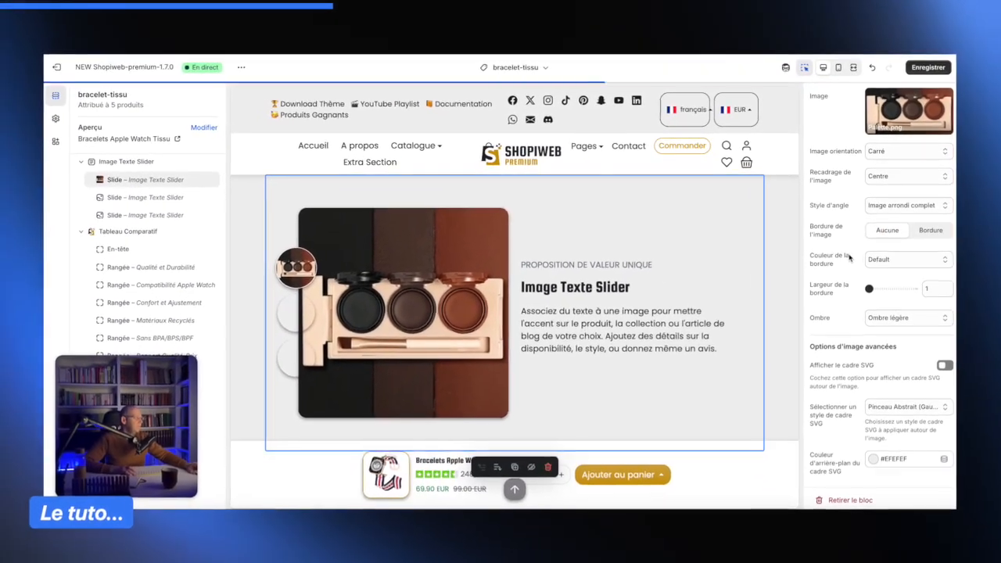
{"action": "scroll", "coordinate": [872, 232], "scroll_direction": "down", "scroll_amount": 1}
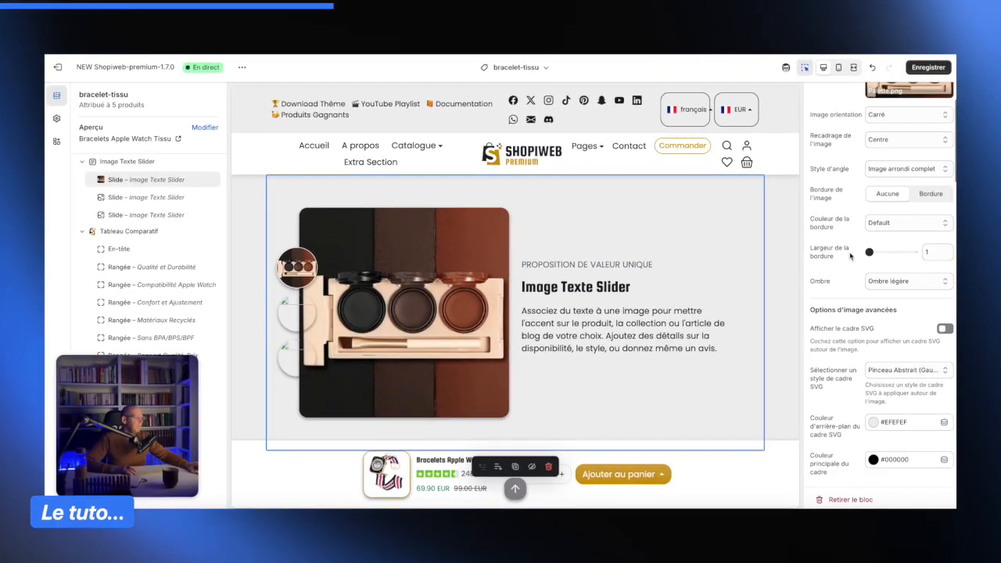
{"action": "left_click", "coordinate": [932, 192]}
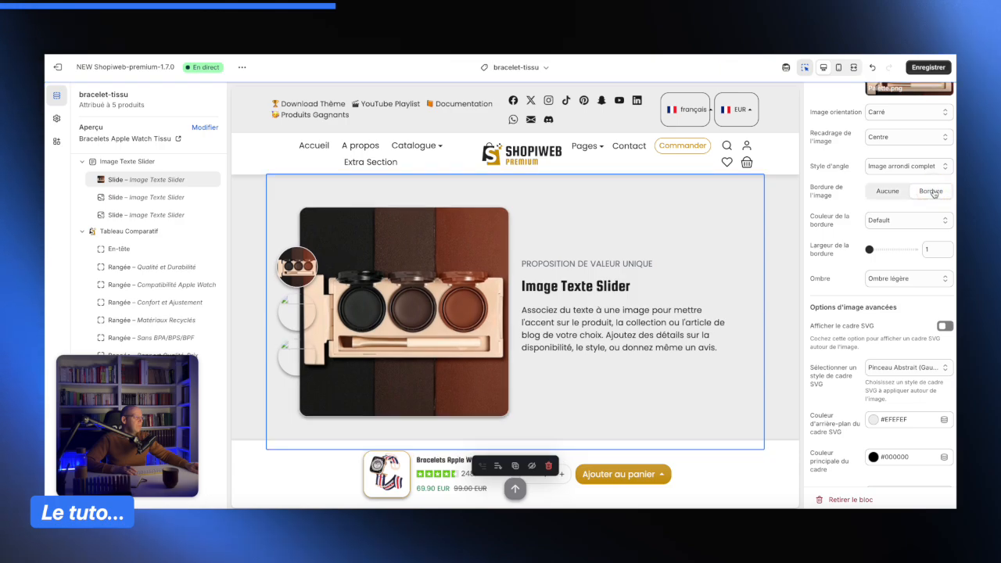
{"action": "left_click", "coordinate": [894, 221]}
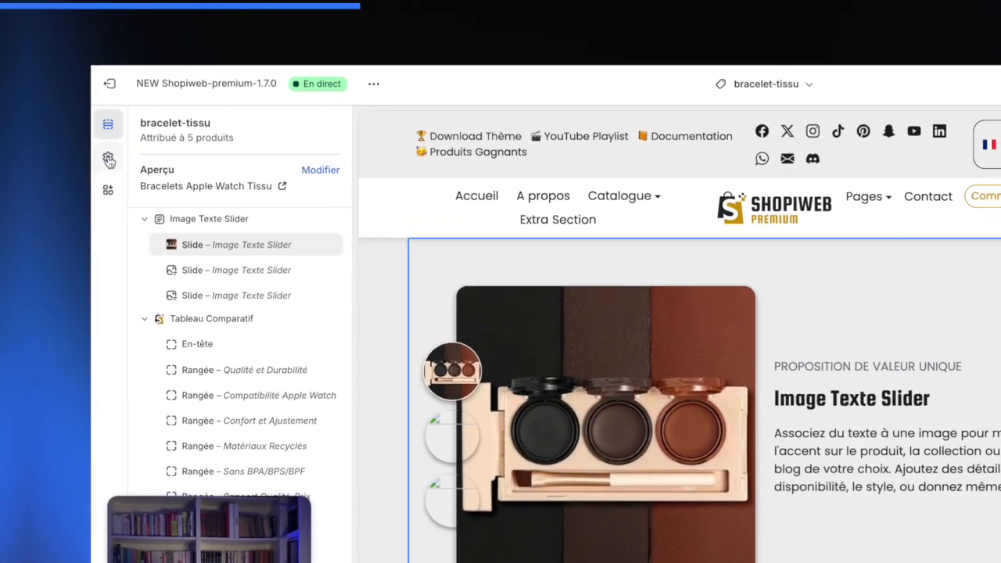
- Open the theme settings and review the Couleurs section's colour palette
{"action": "left_click", "coordinate": [69, 128]}
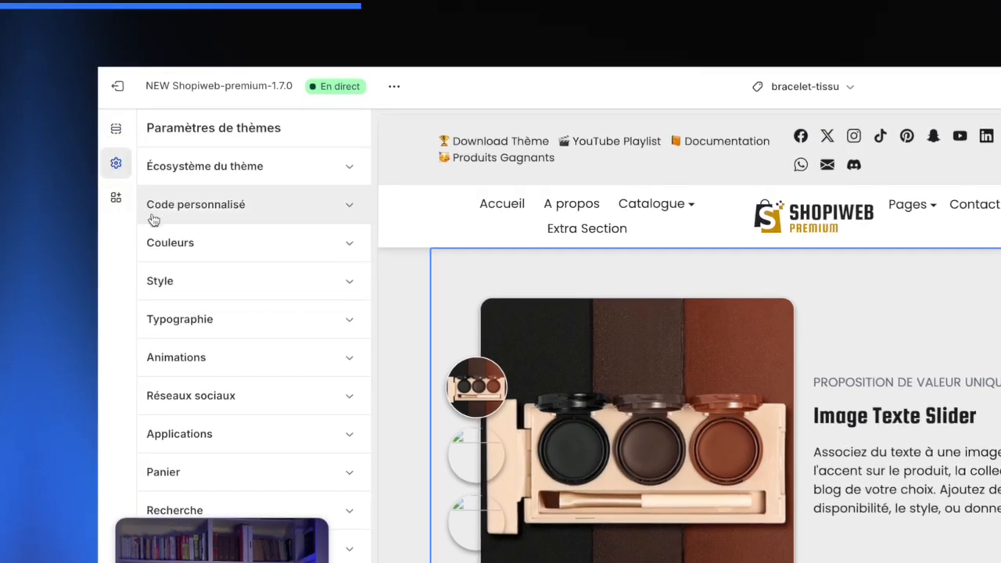
{"action": "left_click", "coordinate": [349, 242]}
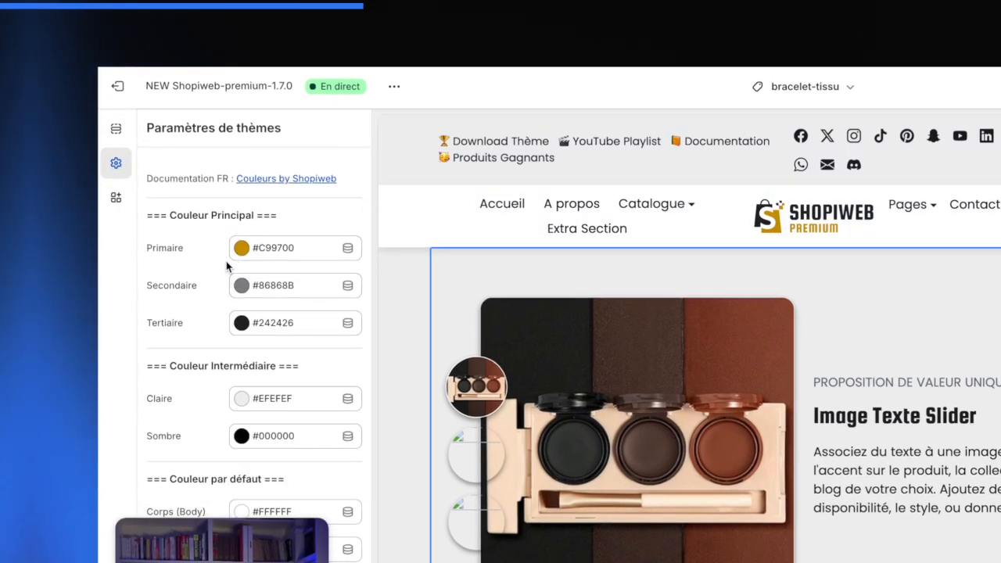
{"action": "scroll", "coordinate": [198, 306], "scroll_direction": "down", "scroll_amount": 2}
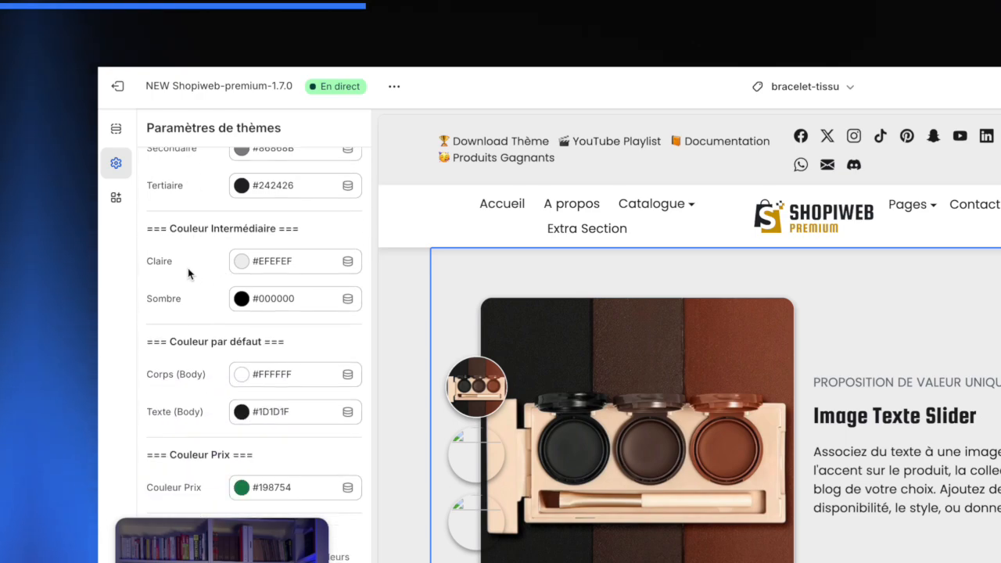
{"action": "scroll", "coordinate": [197, 299], "scroll_direction": "down", "scroll_amount": 2}
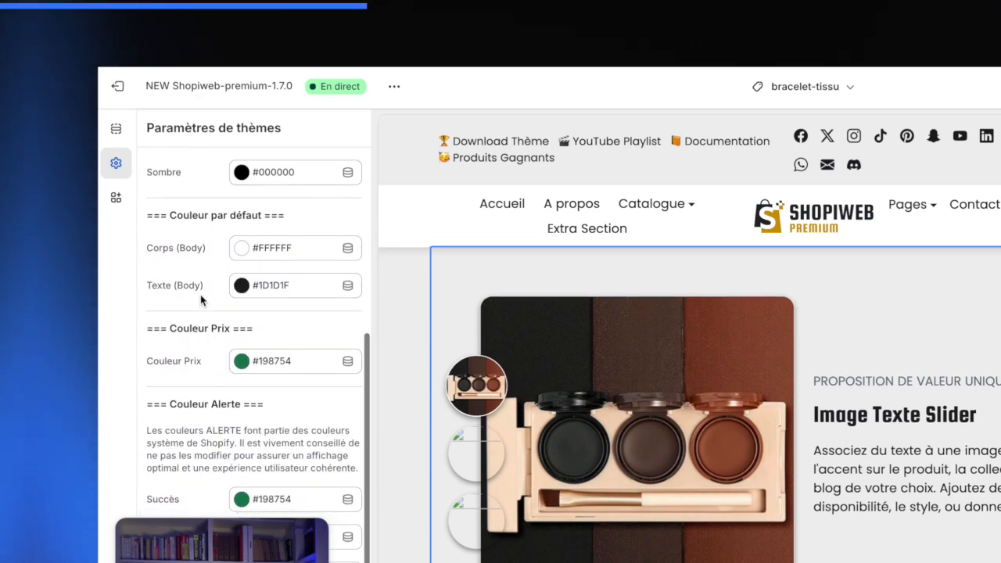
{"action": "scroll", "coordinate": [200, 300], "scroll_direction": "up", "scroll_amount": 1}
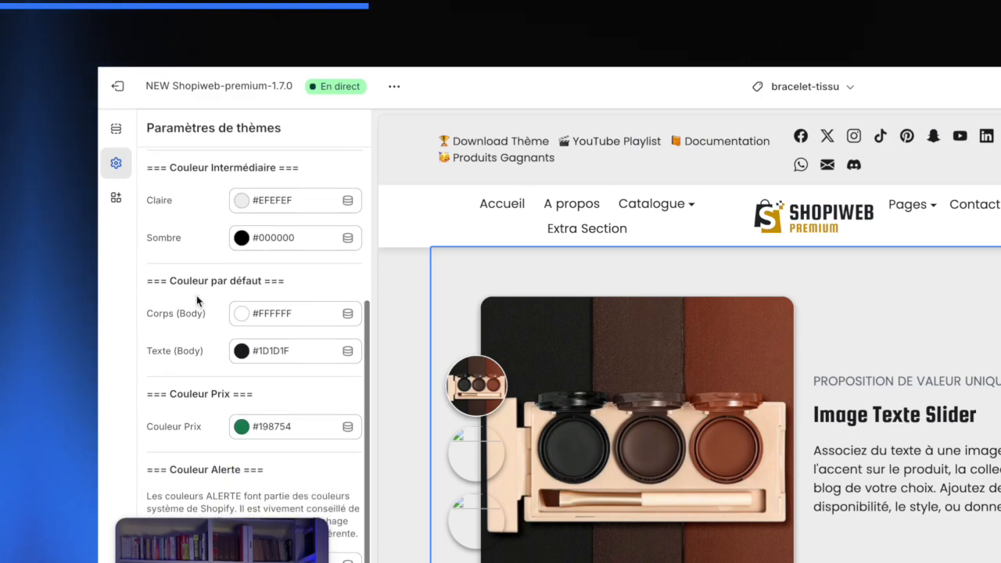
{"action": "scroll", "coordinate": [196, 297], "scroll_direction": "down", "scroll_amount": 4}
{"action": "scroll", "coordinate": [196, 301], "scroll_direction": "up", "scroll_amount": 8}
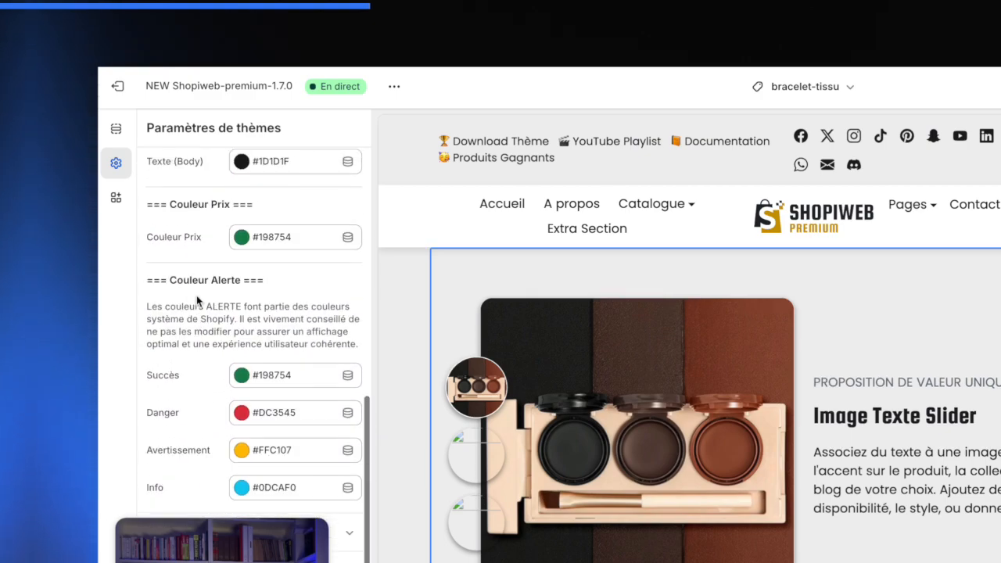
{"action": "scroll", "coordinate": [196, 297], "scroll_direction": "down", "scroll_amount": 2}
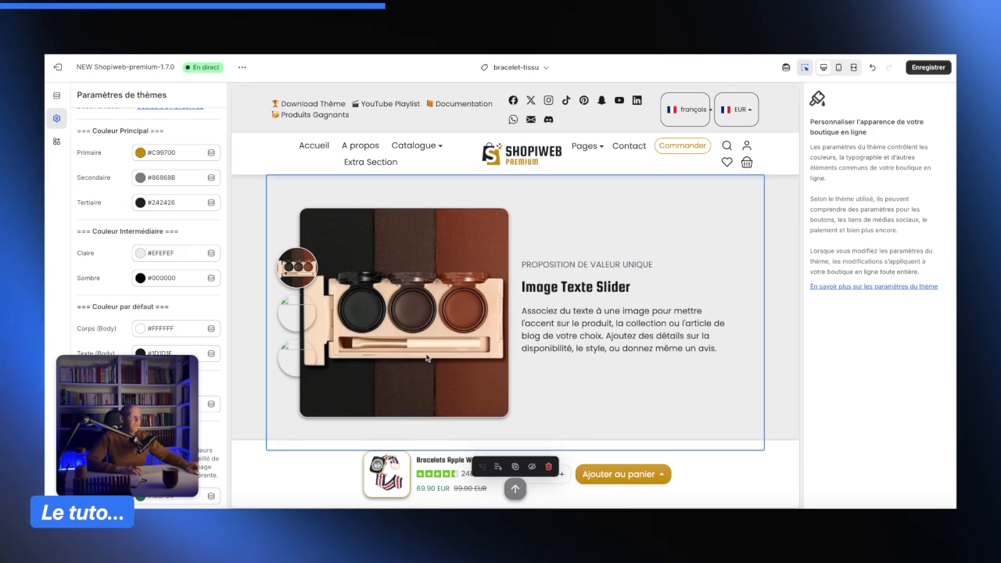
- Return to the first slide and set its border colour to Primaire and border width to 2
{"action": "left_click", "coordinate": [592, 373]}
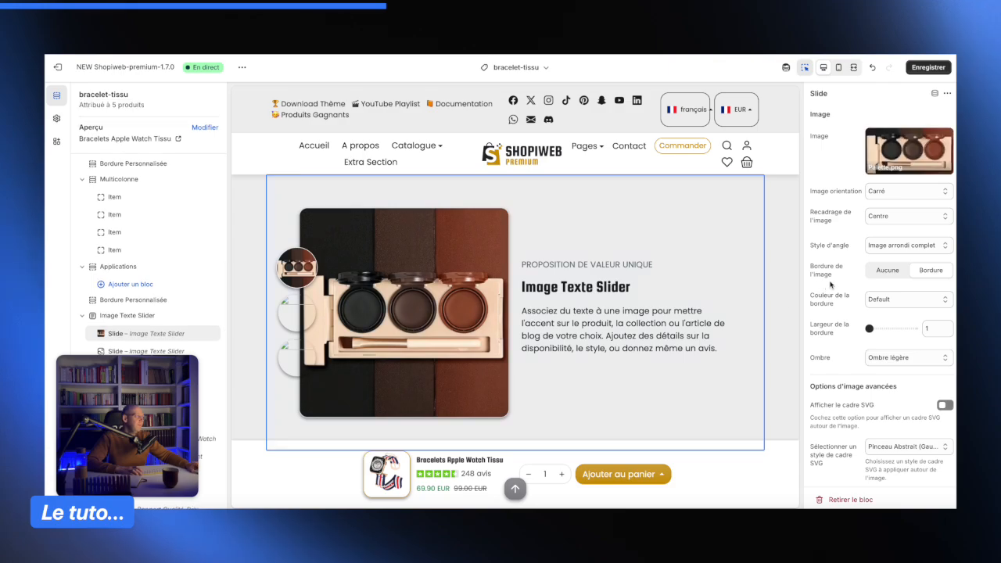
{"action": "left_click", "coordinate": [909, 298]}
{"action": "left_click", "coordinate": [903, 311]}
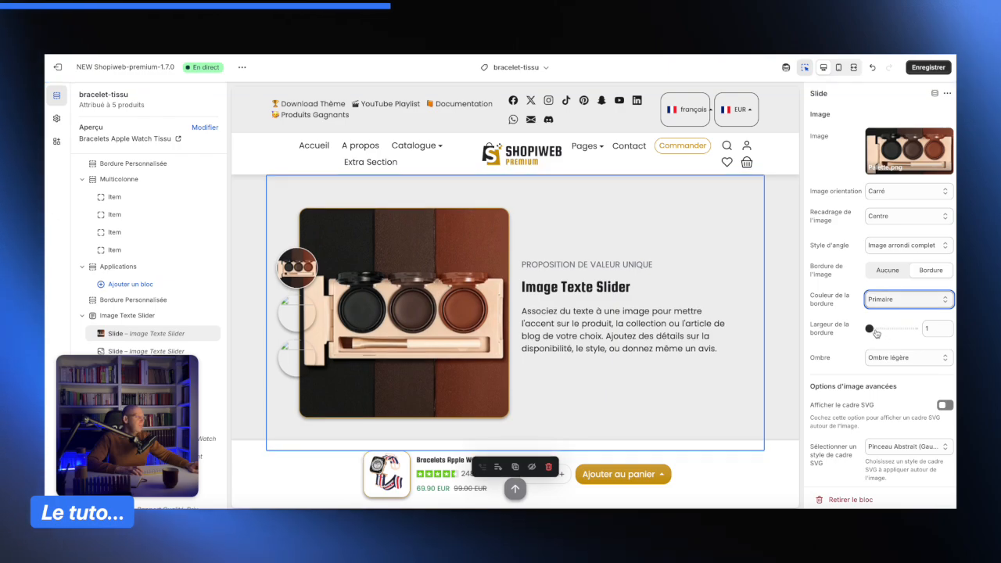
{"action": "left_click_drag", "start_coordinate": [870, 329], "coordinate": [874, 329]}
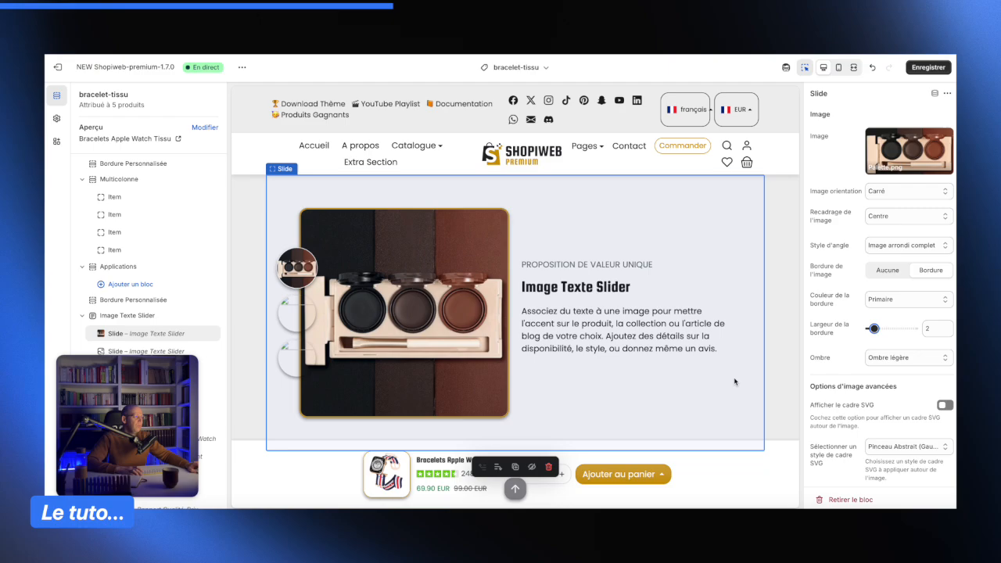
- Try the Ombre totale shadow on the slide image, then return it to Ombre légère
{"action": "scroll", "coordinate": [901, 332], "scroll_direction": "down", "scroll_amount": 1}
{"action": "scroll", "coordinate": [892, 325], "scroll_direction": "down", "scroll_amount": 2}
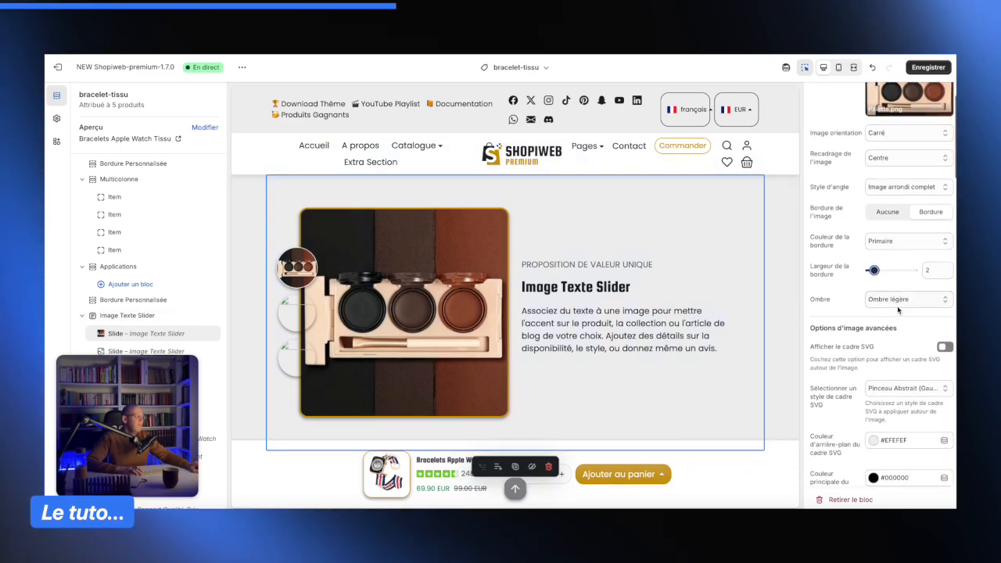
{"action": "left_click", "coordinate": [898, 299]}
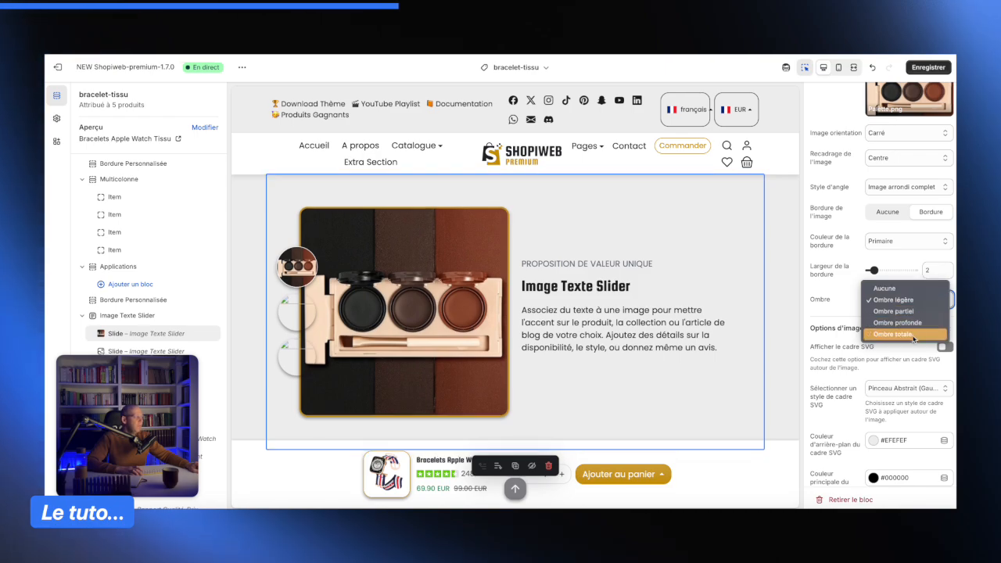
{"action": "left_click", "coordinate": [914, 338]}
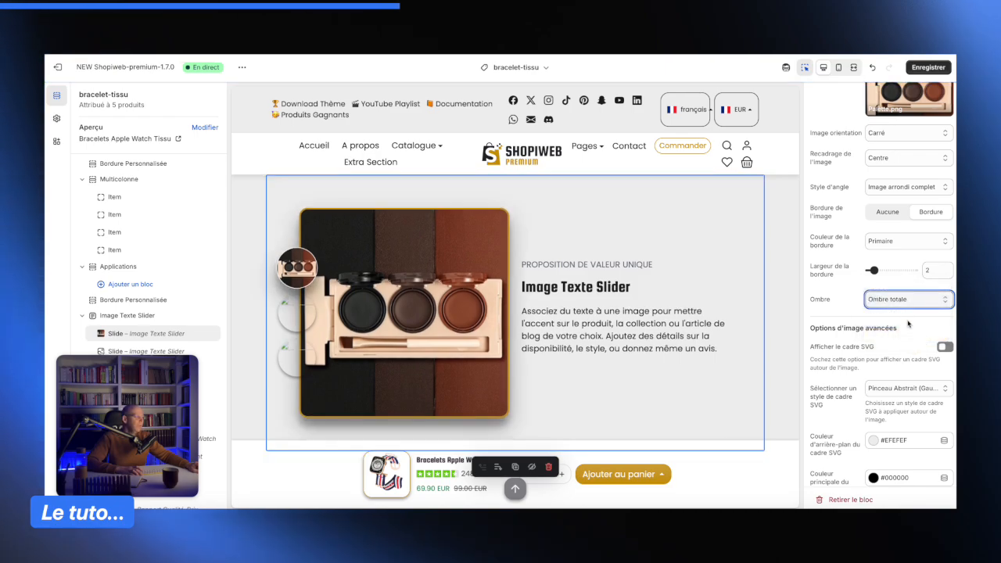
{"action": "left_click", "coordinate": [905, 306]}
{"action": "left_click", "coordinate": [884, 266]}
- Enable the SVG frame on the slide image and choose the Carré Bloc (Gauche) frame style
{"action": "scroll", "coordinate": [841, 299], "scroll_direction": "down", "scroll_amount": 3}
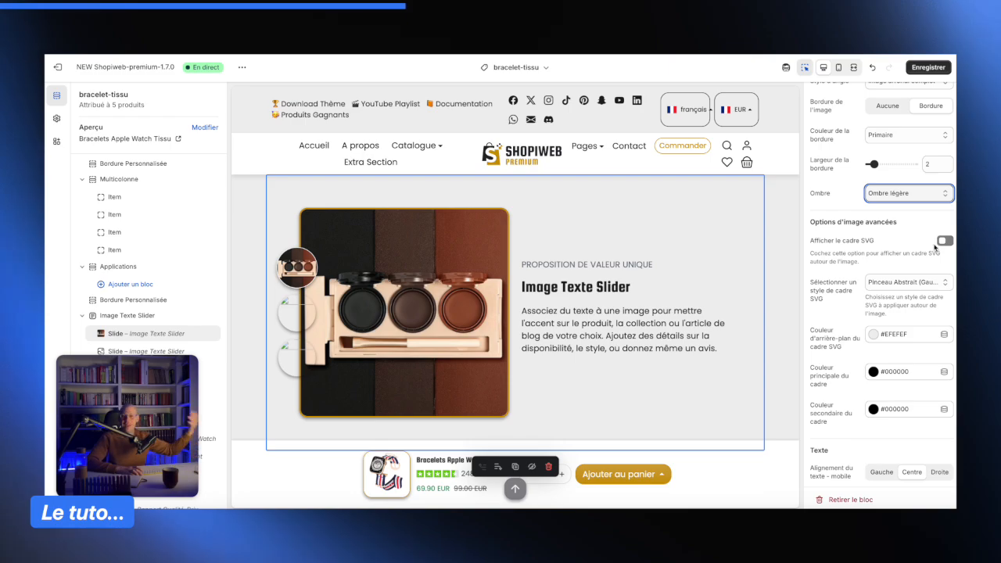
{"action": "left_click", "coordinate": [940, 243]}
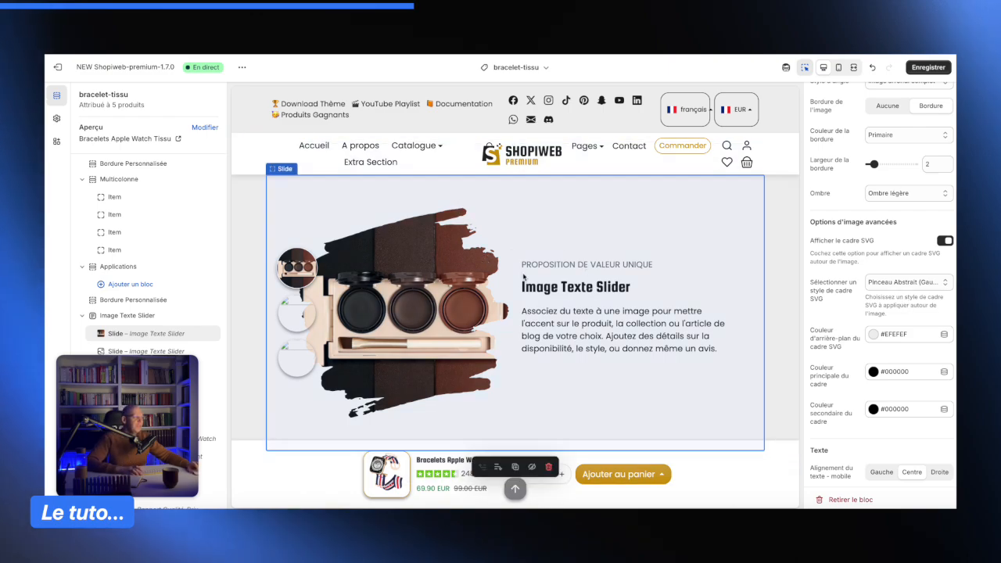
{"action": "left_click", "coordinate": [896, 282]}
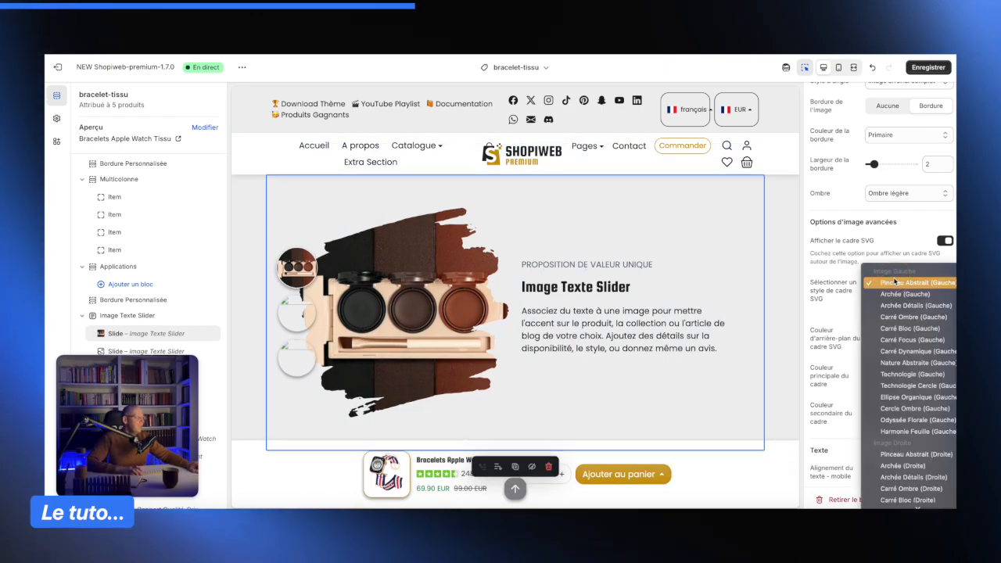
{"action": "left_click", "coordinate": [908, 329]}
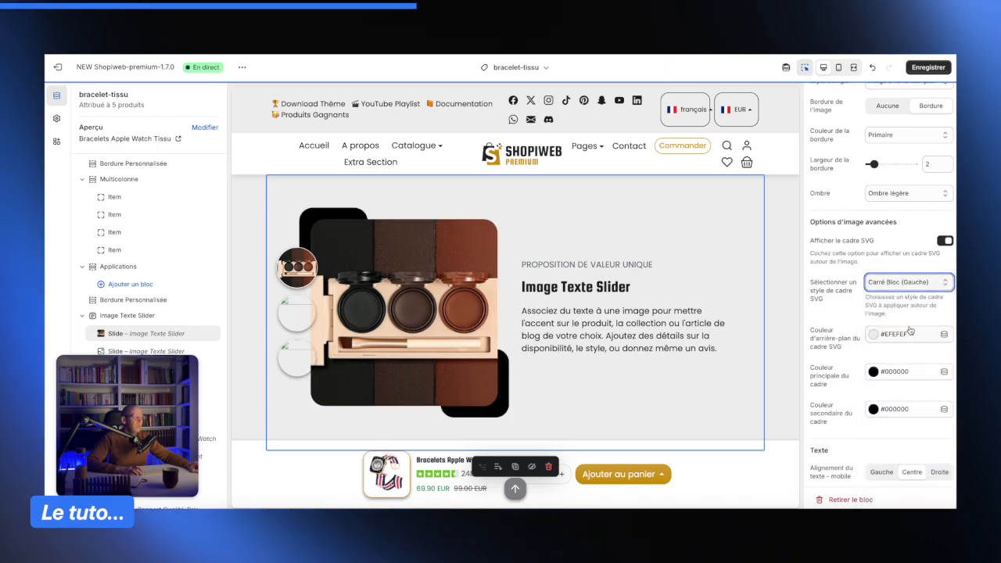
{"action": "left_click", "coordinate": [903, 286]}
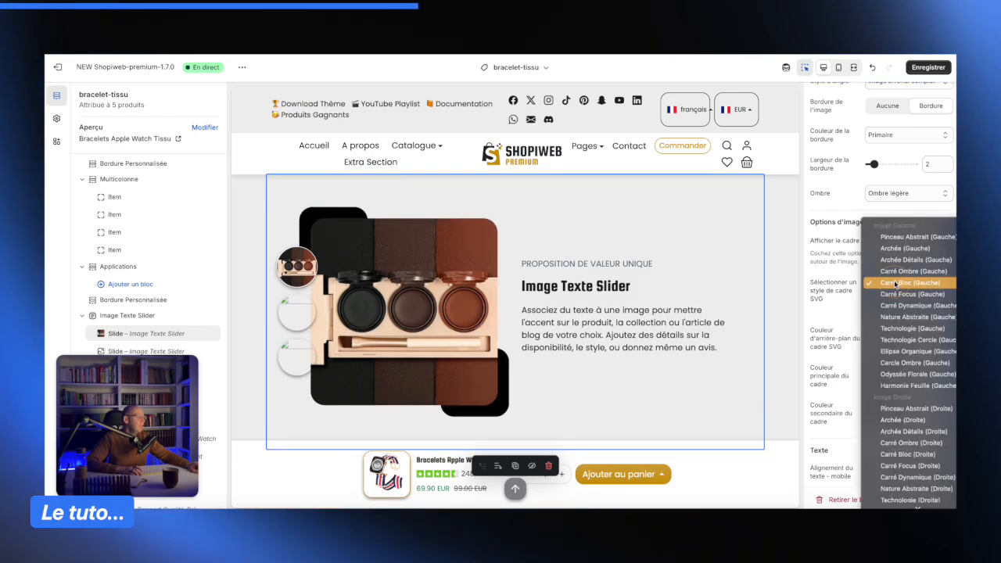
{"action": "left_click", "coordinate": [915, 246]}
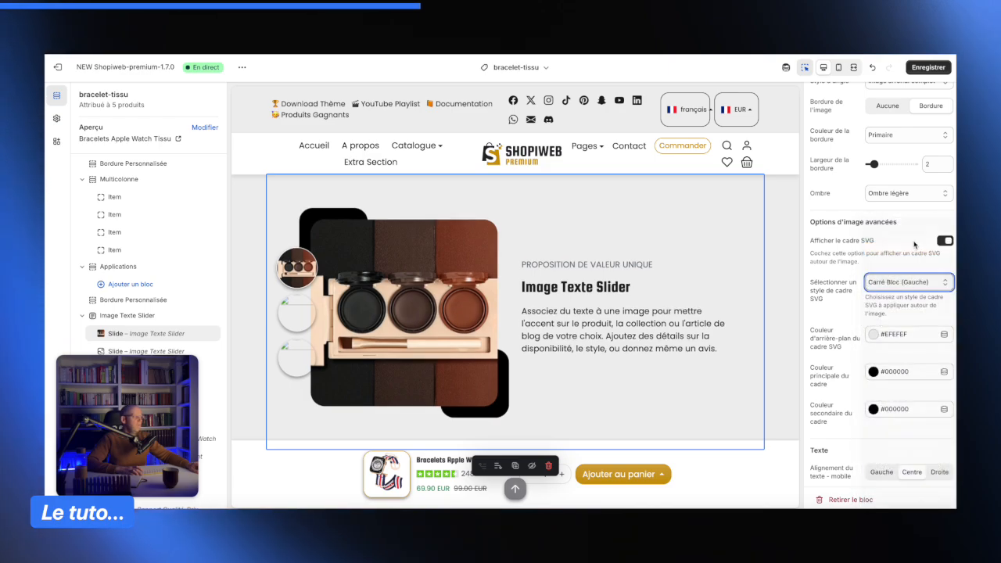
- Change the slide image's SVG frame style to Pinceau Abstrait (Gauche)
{"action": "left_click", "coordinate": [899, 281]}
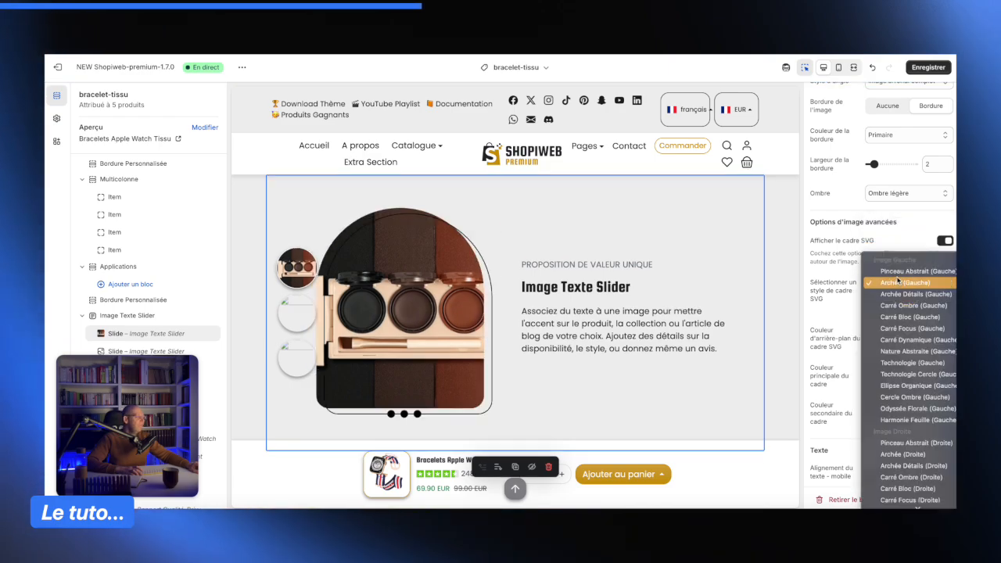
{"action": "left_click", "coordinate": [898, 271]}
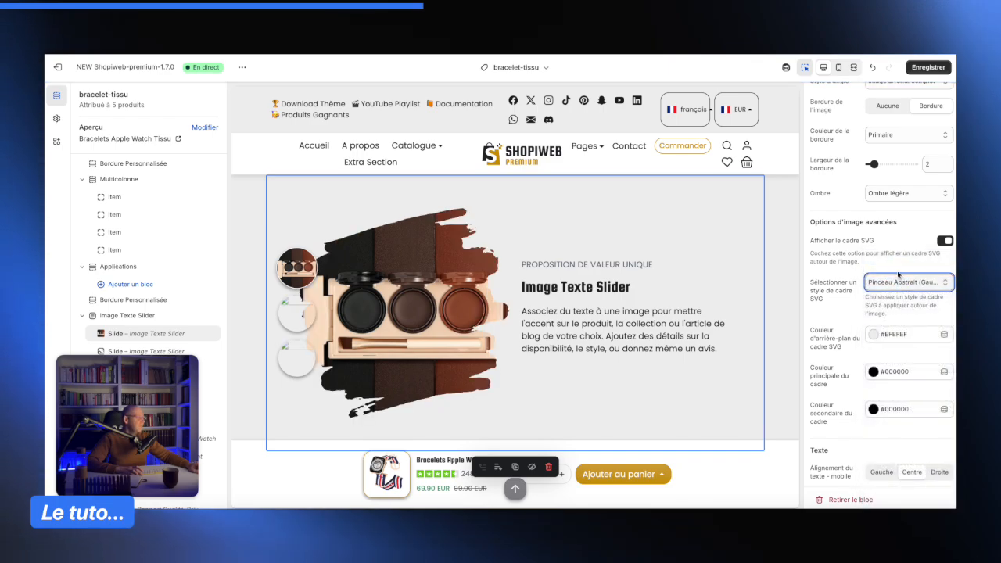
- Preview the slide in mobile view and set the mobile text alignment to Gauche
{"action": "scroll", "coordinate": [857, 288], "scroll_direction": "down", "scroll_amount": 1}
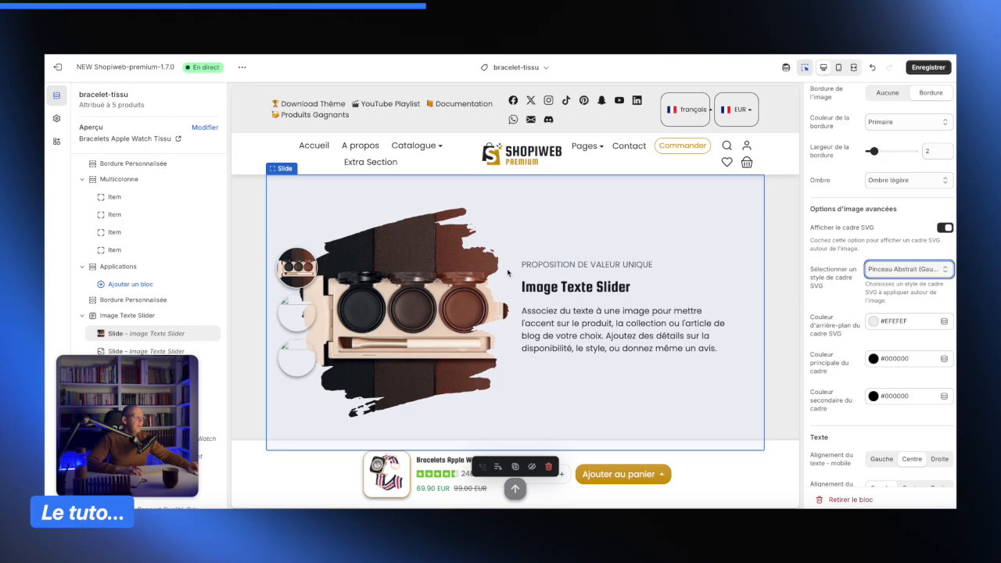
{"action": "scroll", "coordinate": [888, 331], "scroll_direction": "down", "scroll_amount": 2}
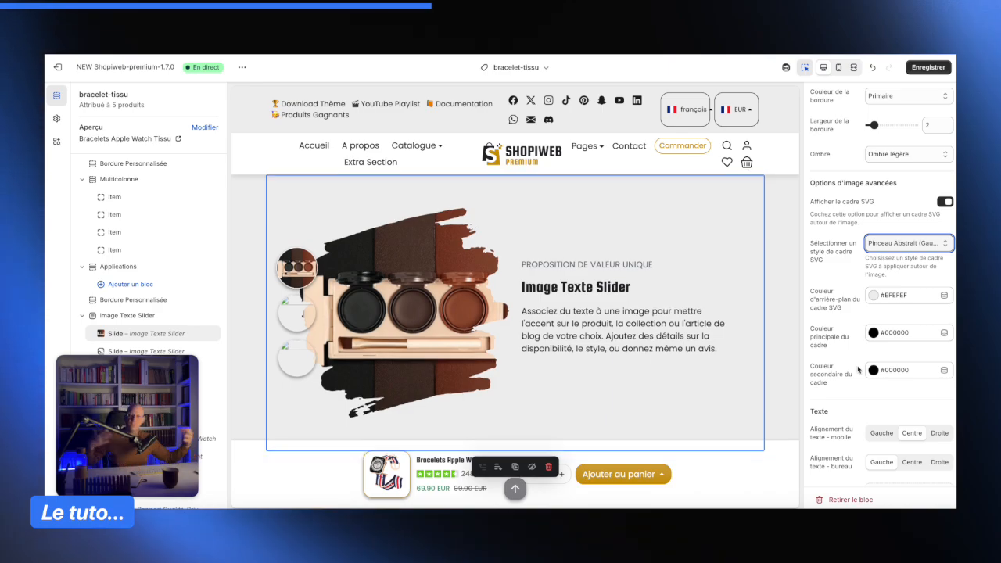
{"action": "scroll", "coordinate": [871, 360], "scroll_direction": "down", "scroll_amount": 3}
{"action": "scroll", "coordinate": [843, 309], "scroll_direction": "down", "scroll_amount": 1}
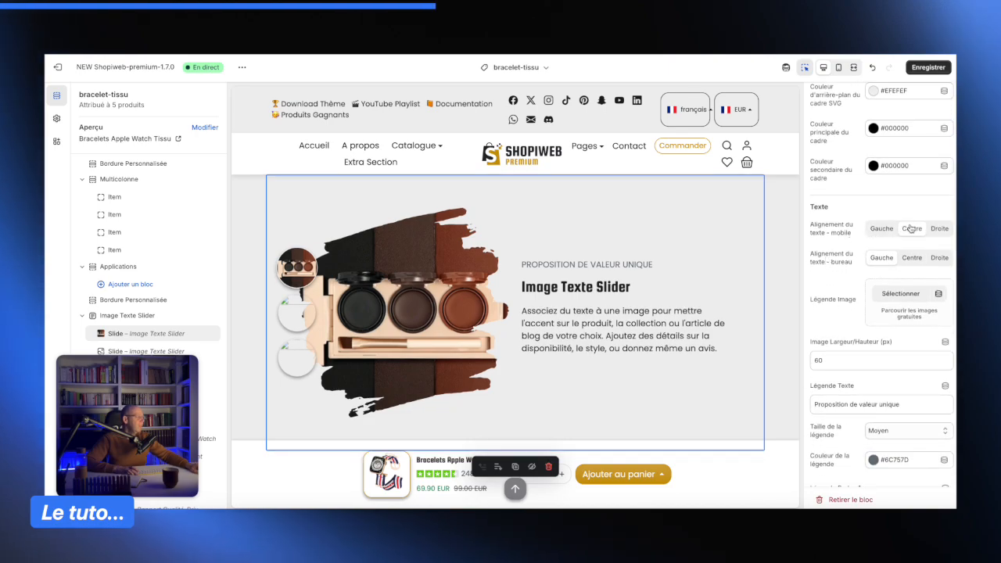
{"action": "scroll", "coordinate": [882, 233], "scroll_direction": "down", "scroll_amount": 1}
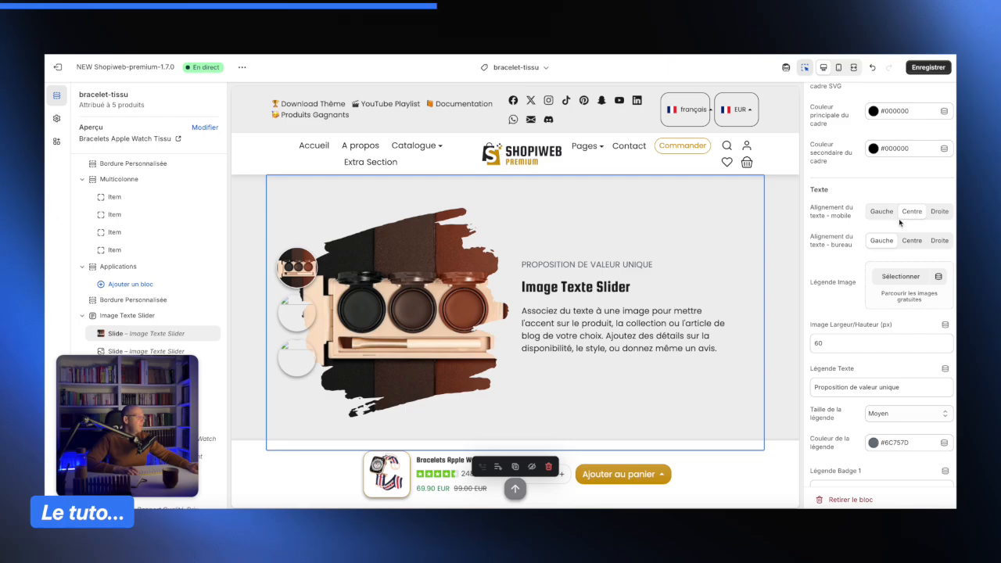
{"action": "scroll", "coordinate": [877, 232], "scroll_direction": "down", "scroll_amount": 1}
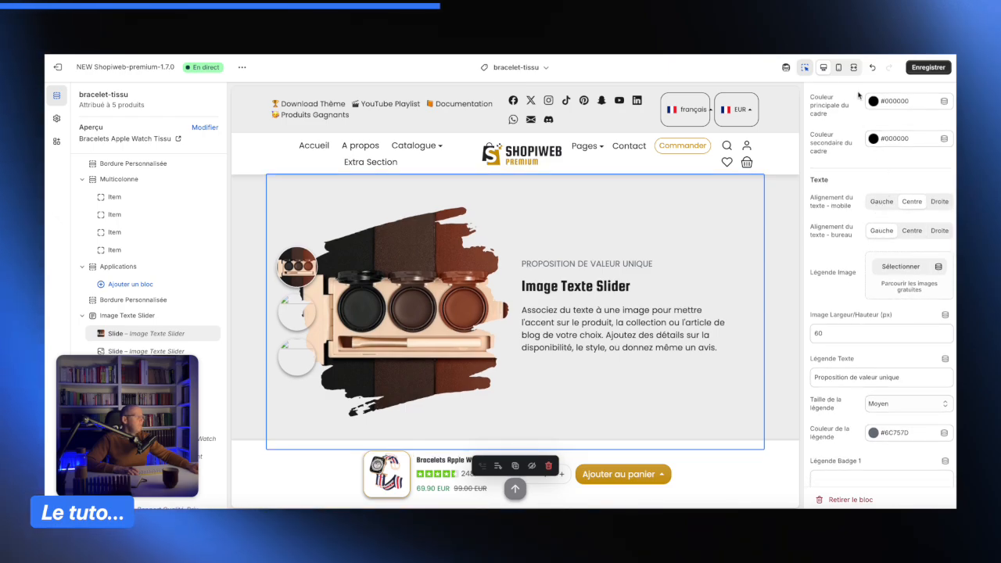
{"action": "left_click", "coordinate": [838, 69]}
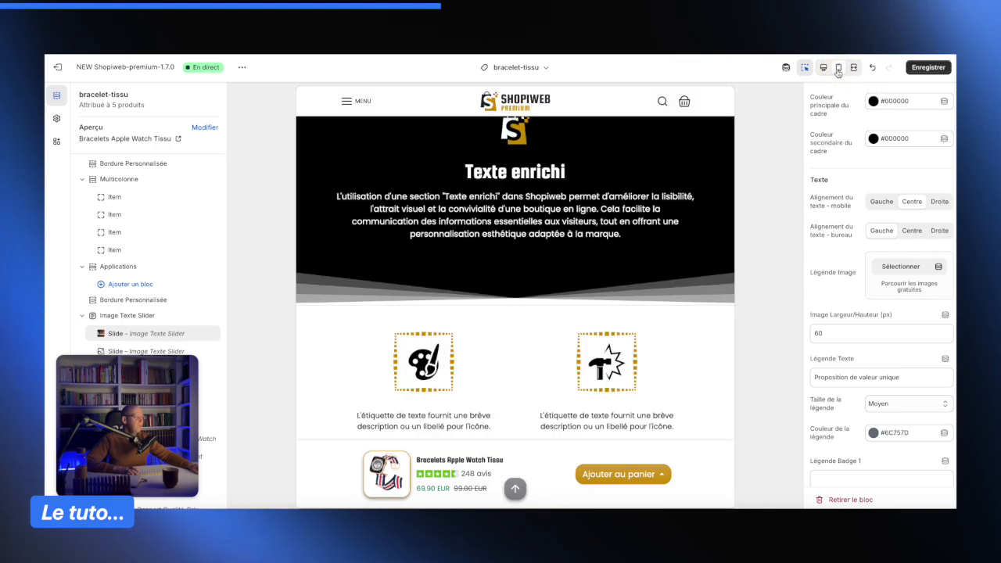
{"action": "scroll", "coordinate": [536, 311], "scroll_direction": "down", "scroll_amount": 5}
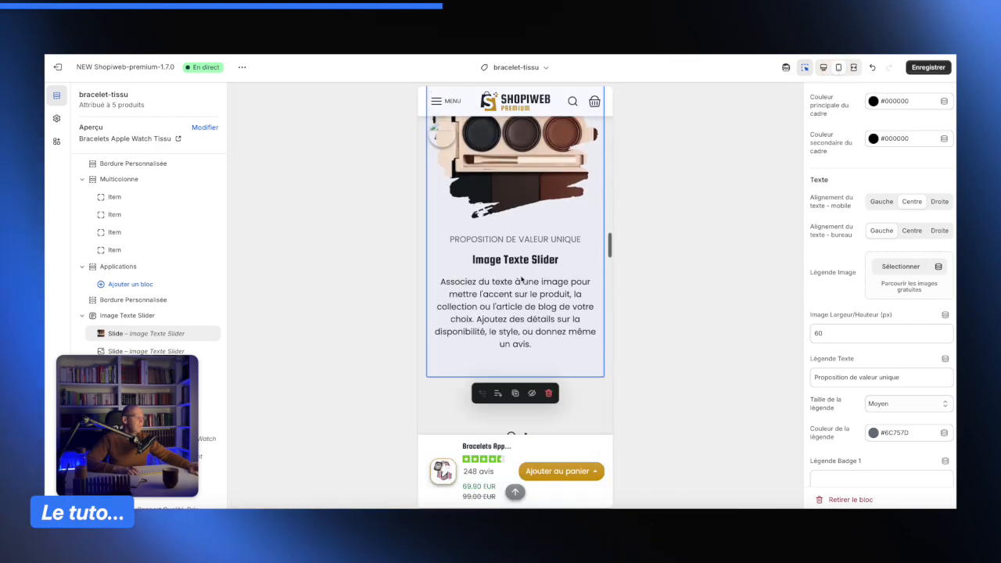
{"action": "left_click", "coordinate": [882, 202]}
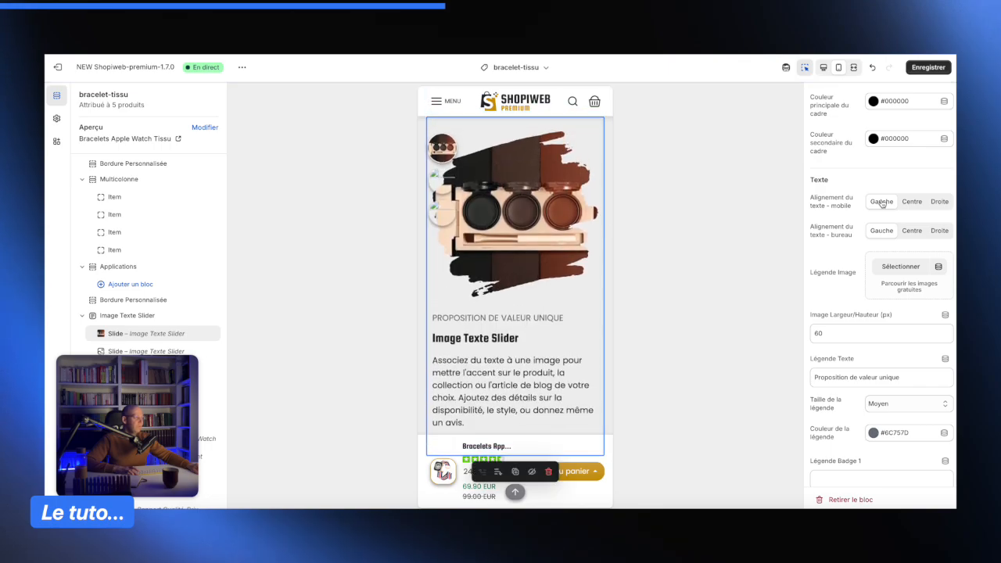
- Return to the desktop preview and try the Centre desktop text alignment before reselecting Gauche
{"action": "left_click", "coordinate": [824, 69]}
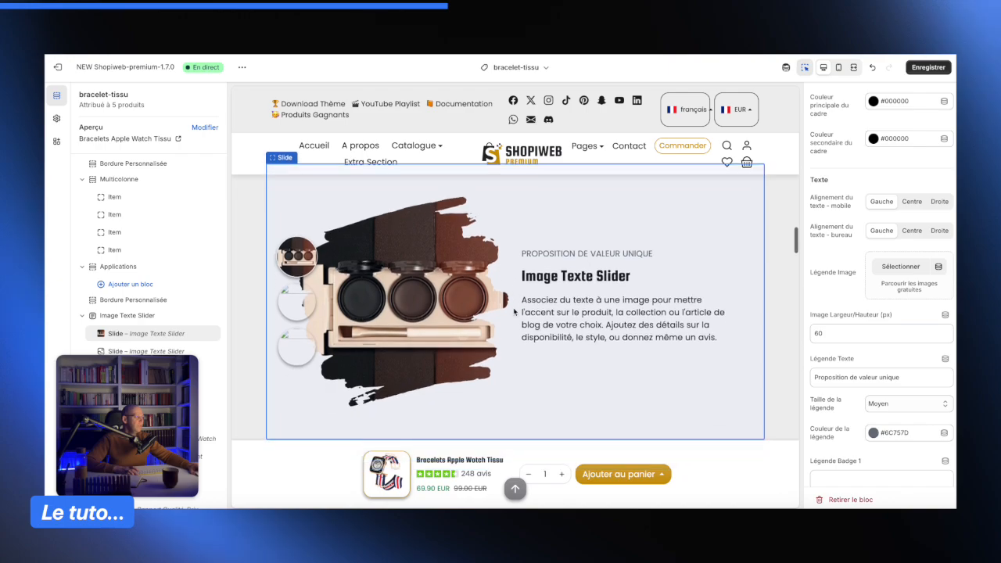
{"action": "left_click", "coordinate": [910, 231]}
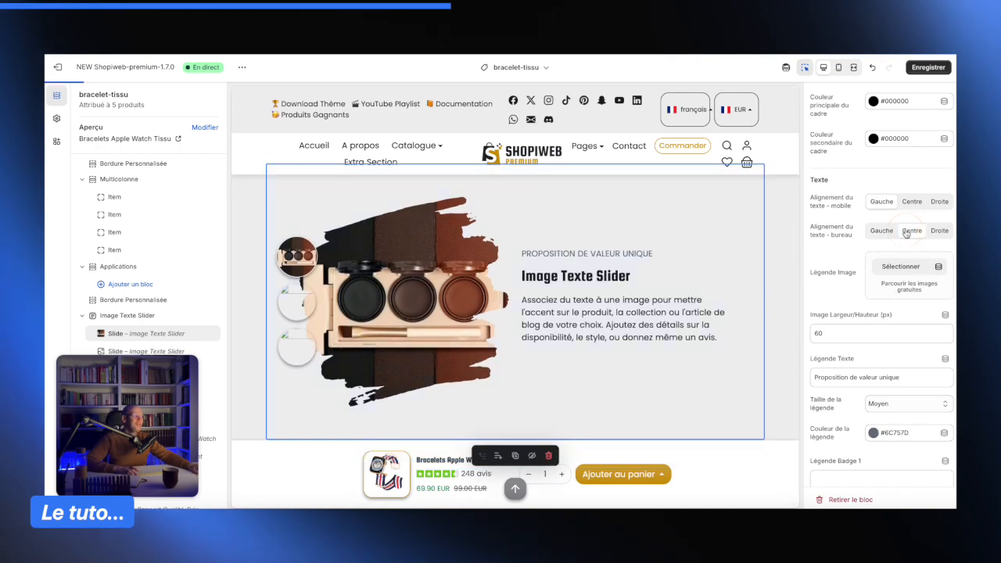
{"action": "left_click", "coordinate": [884, 231]}
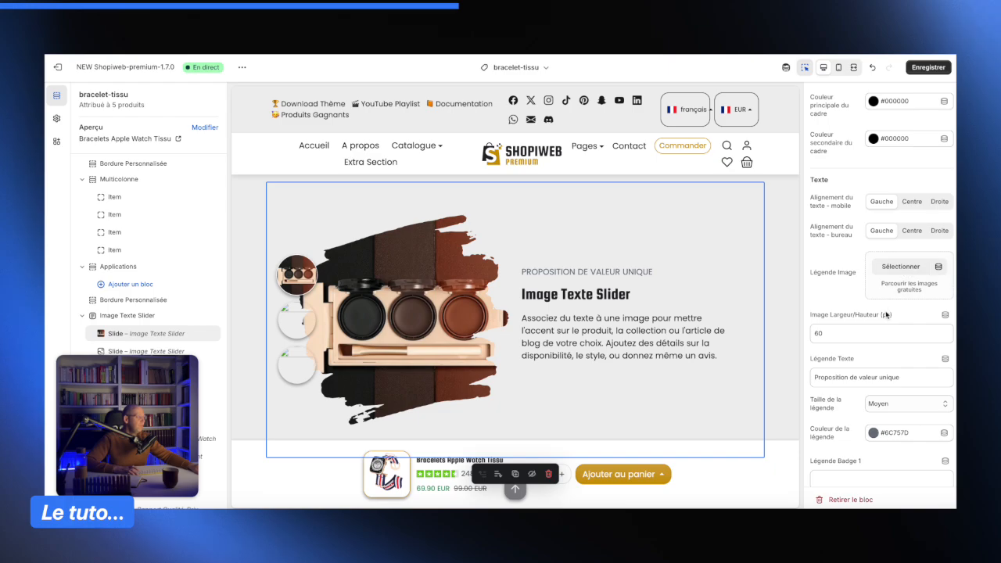
- Clear the slide's Légende Texte caption text
{"action": "scroll", "coordinate": [886, 314], "scroll_direction": "down", "scroll_amount": 3}
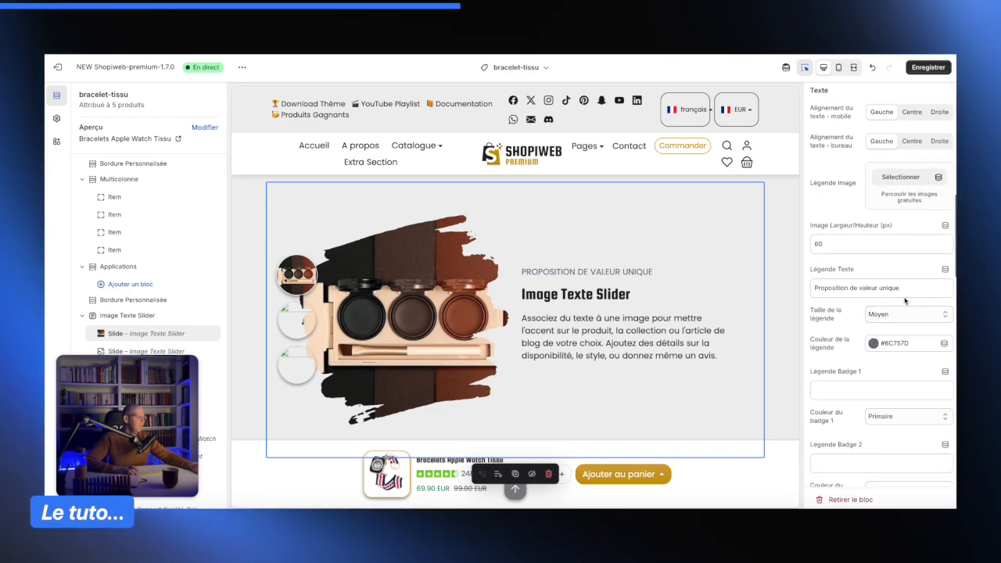
{"action": "left_click", "coordinate": [910, 288]}
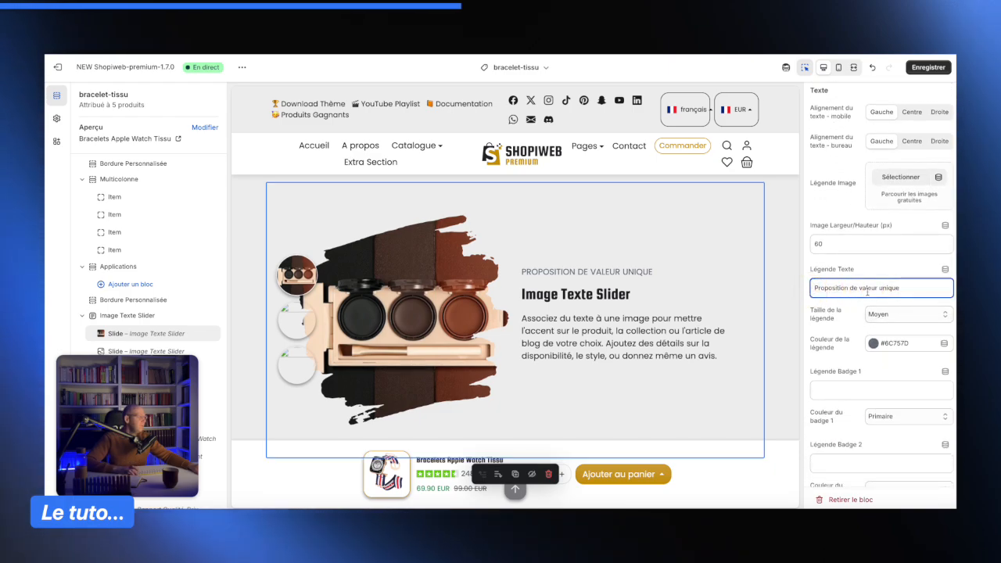
{"action": "triple_click", "coordinate": [912, 288]}
{"action": "key", "text": "BackSpace"}
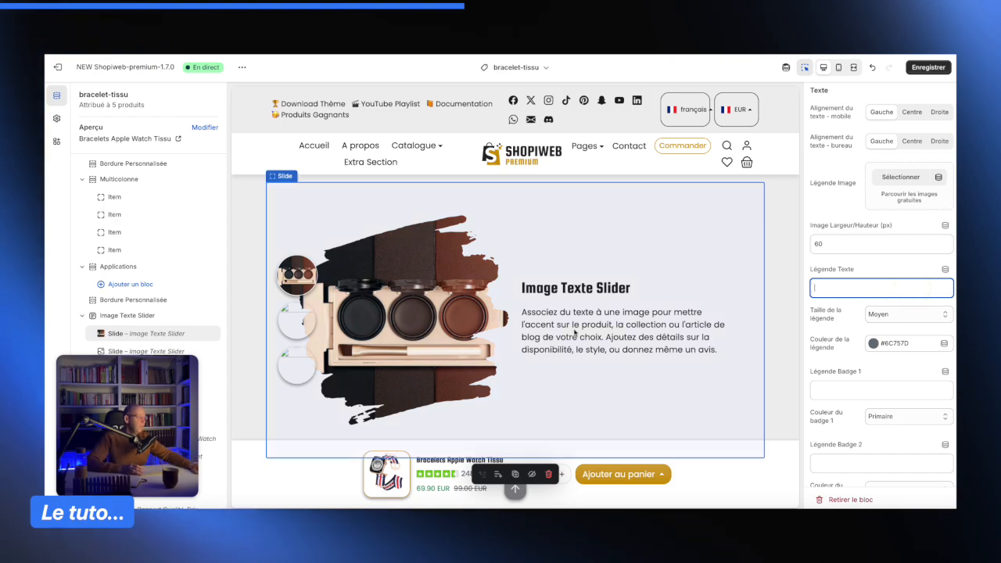
{"action": "left_click", "coordinate": [853, 311]}
- Enter NOUVEAUTÉ as the Légende Badge 1 text and set the badge 1 colour to Succès
{"action": "scroll", "coordinate": [854, 305], "scroll_direction": "down", "scroll_amount": 2}
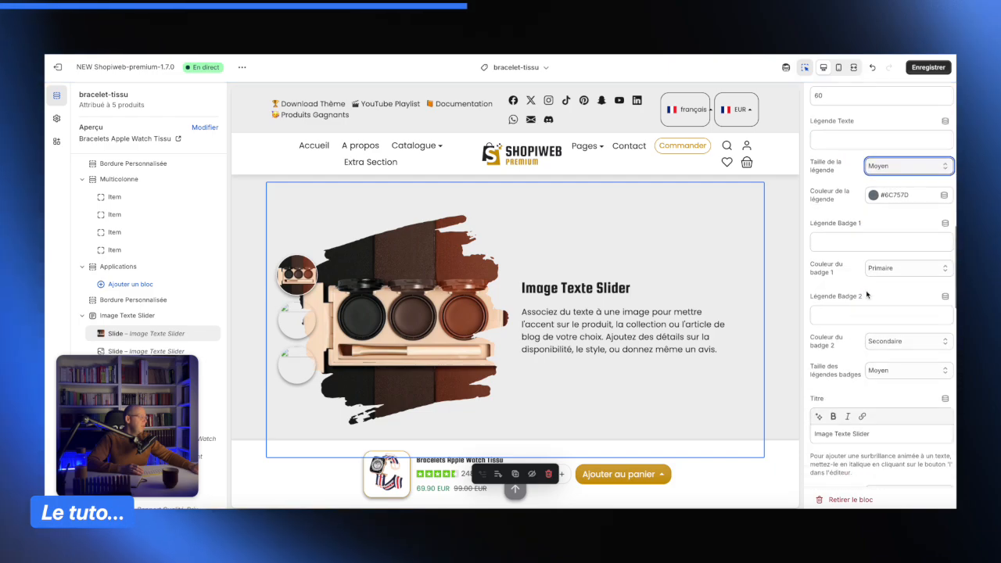
{"action": "scroll", "coordinate": [857, 296], "scroll_direction": "down", "scroll_amount": 1}
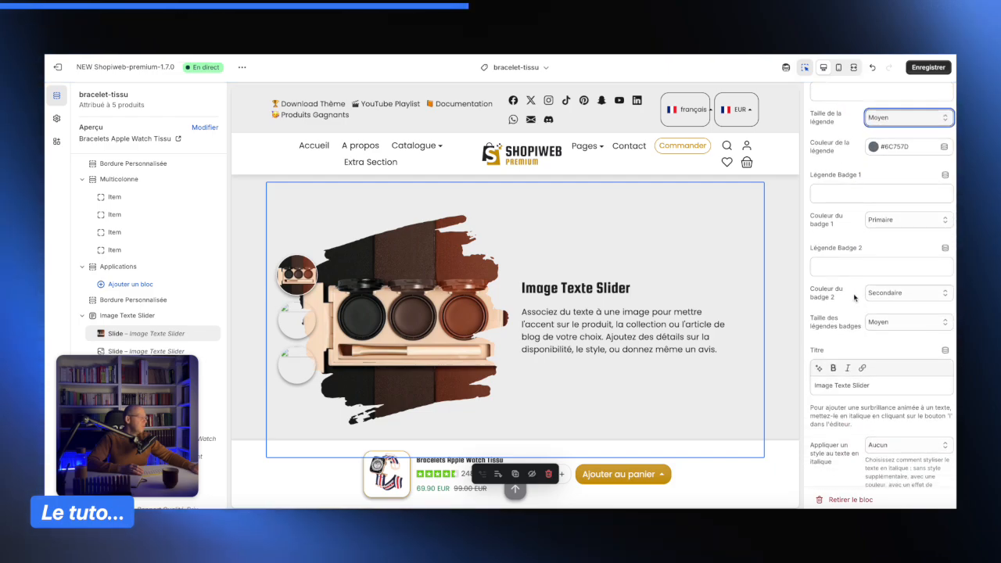
{"action": "scroll", "coordinate": [849, 198], "scroll_direction": "up", "scroll_amount": 1}
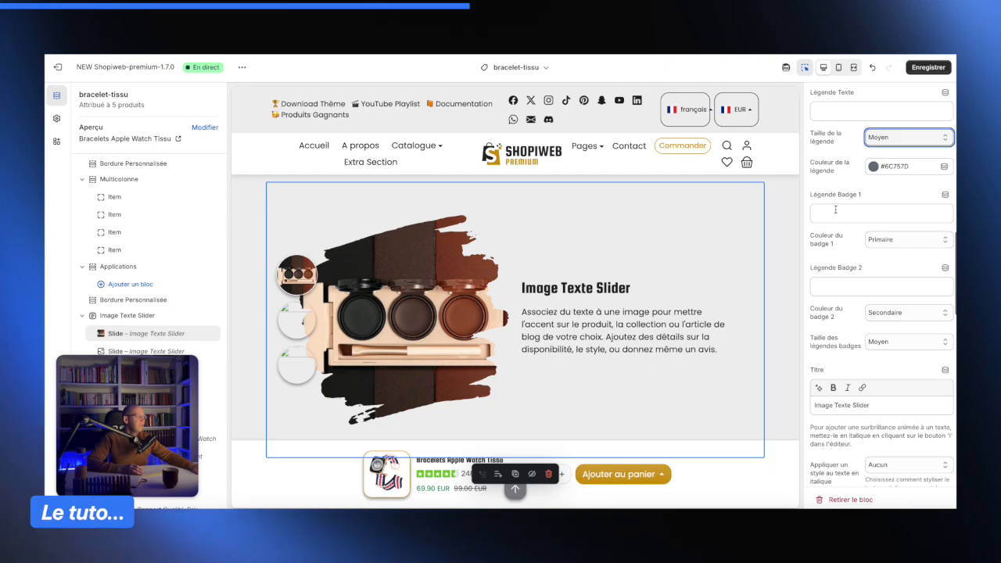
{"action": "left_click", "coordinate": [833, 218]}
{"action": "type", "text": "NOU"}
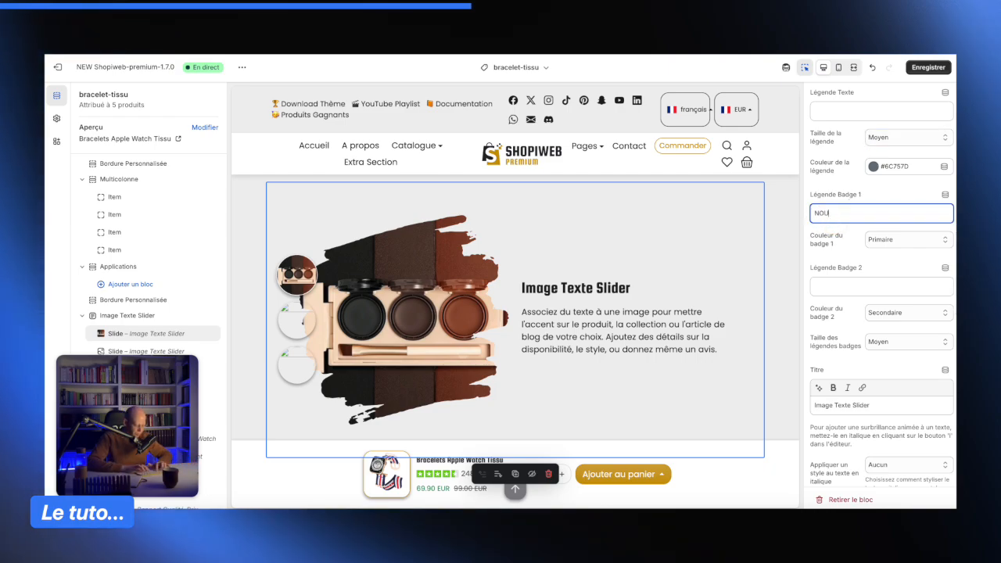
{"action": "type", "text": "VEAUTÉ"}
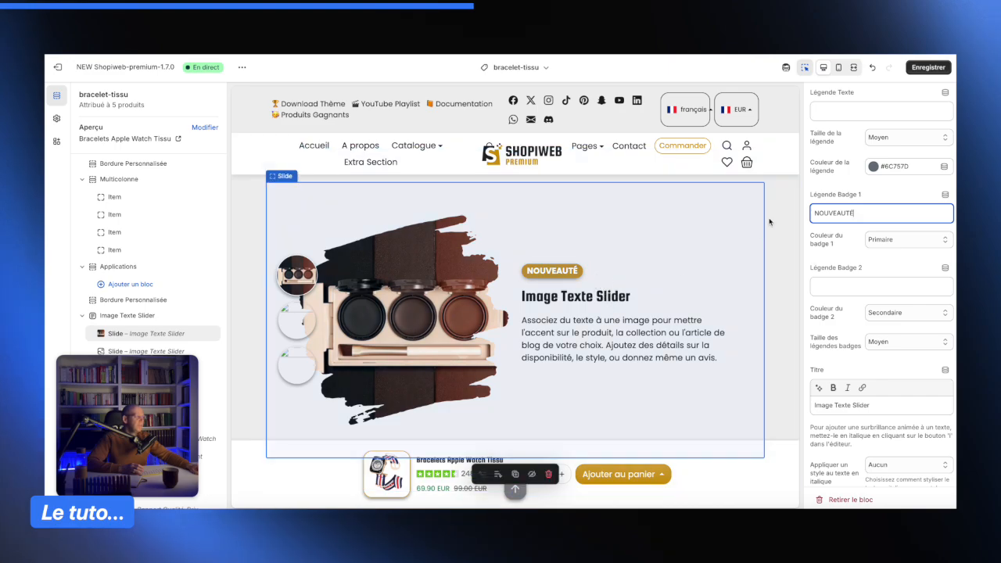
{"action": "left_click", "coordinate": [876, 239]}
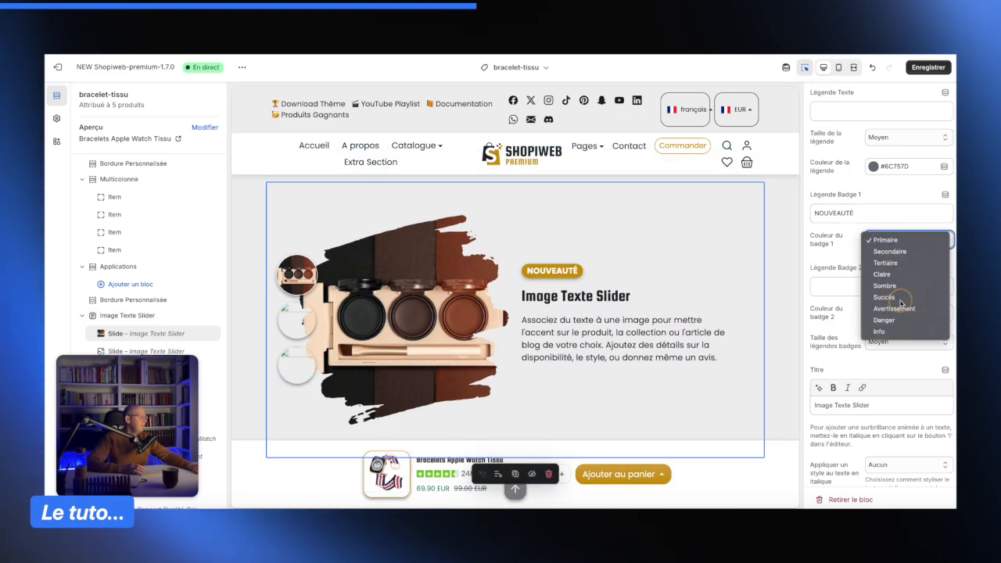
{"action": "left_click", "coordinate": [890, 297]}
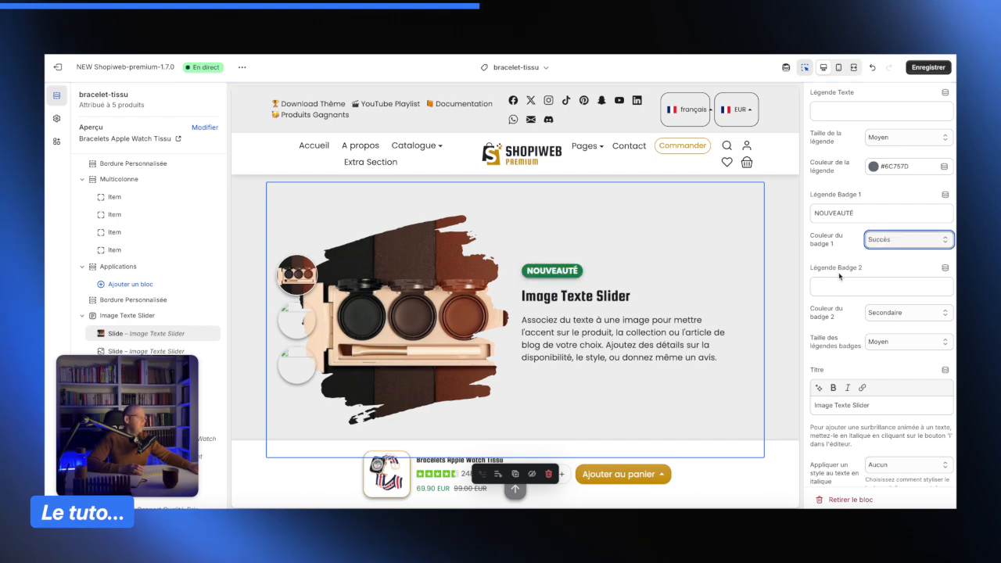
- Delete the Légende Badge 1 text so the slide shows no badge caption
{"action": "scroll", "coordinate": [836, 290], "scroll_direction": "up", "scroll_amount": 1}
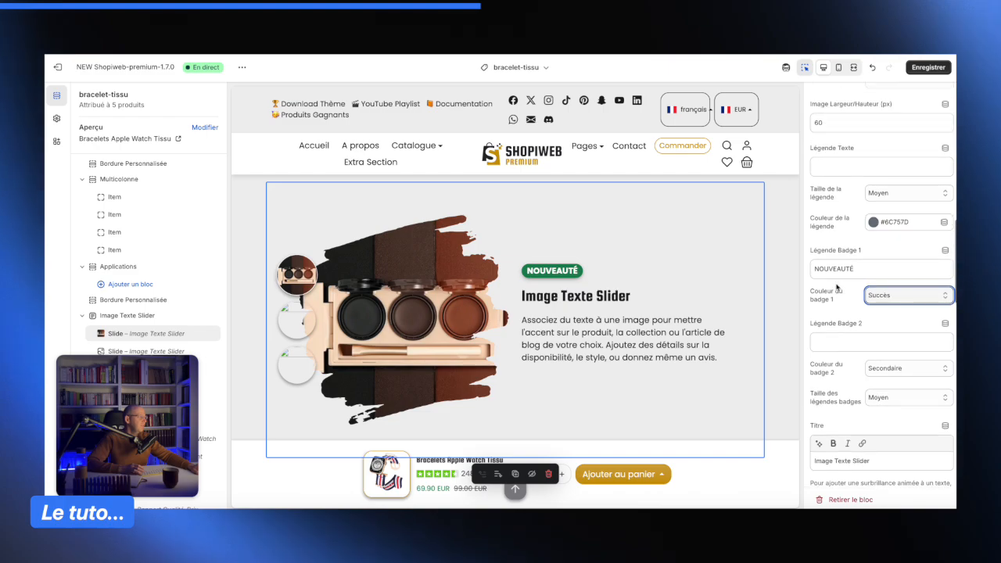
{"action": "left_click", "coordinate": [859, 268]}
{"action": "double_click", "coordinate": [859, 268]}
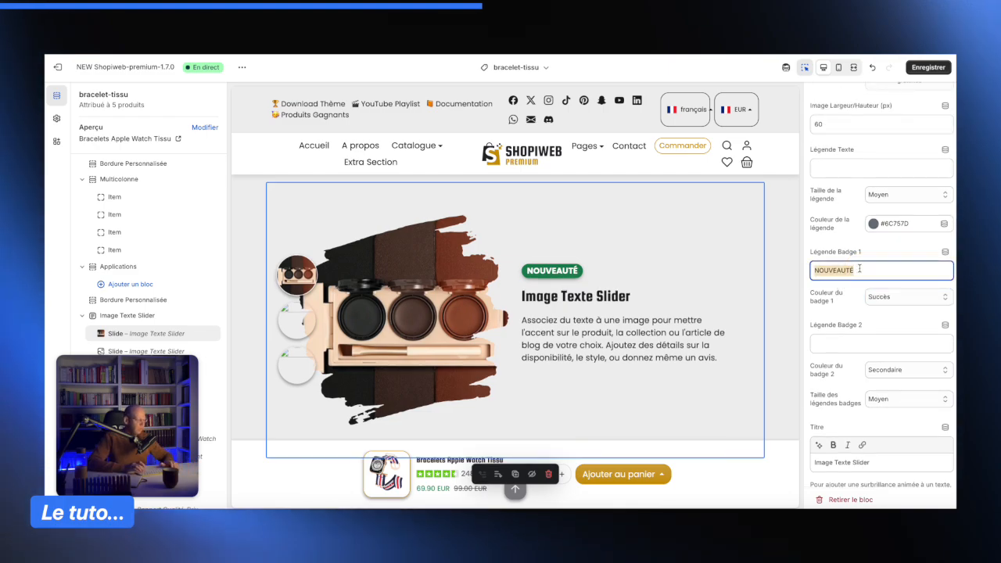
{"action": "key", "text": "BackSpace"}
{"action": "left_click", "coordinate": [859, 258]}
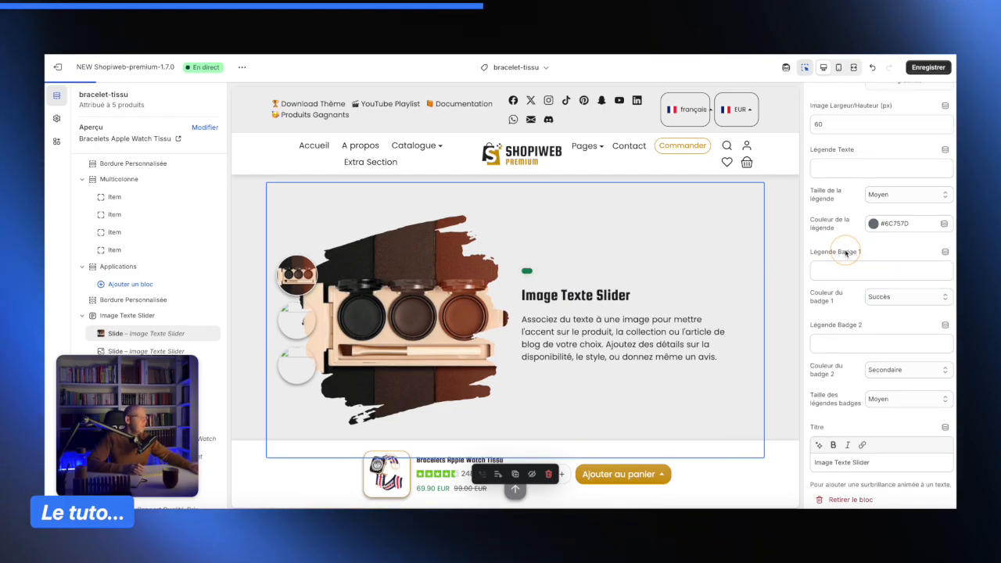
{"action": "scroll", "coordinate": [853, 313], "scroll_direction": "down", "scroll_amount": 3}
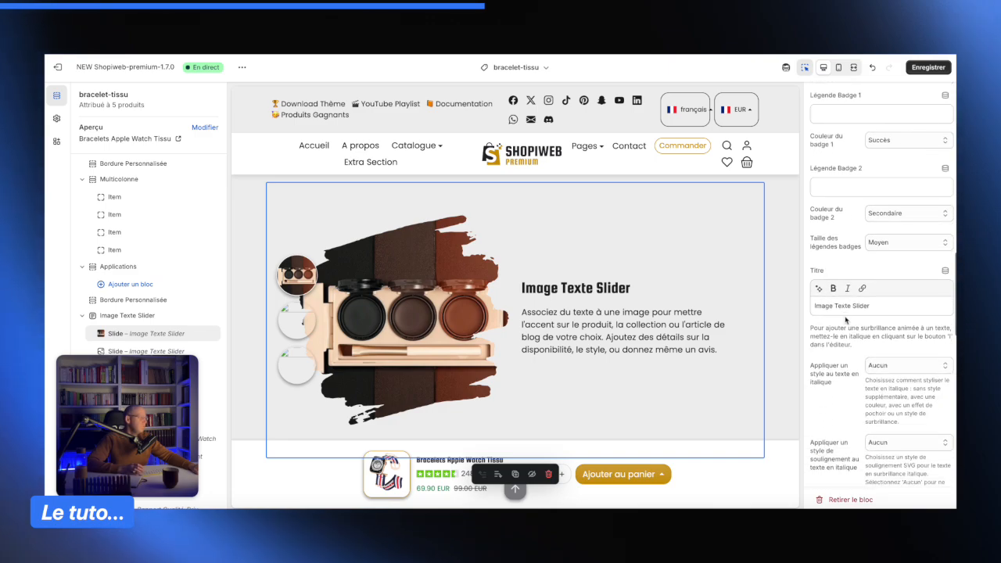
{"action": "scroll", "coordinate": [846, 319], "scroll_direction": "down", "scroll_amount": 1}
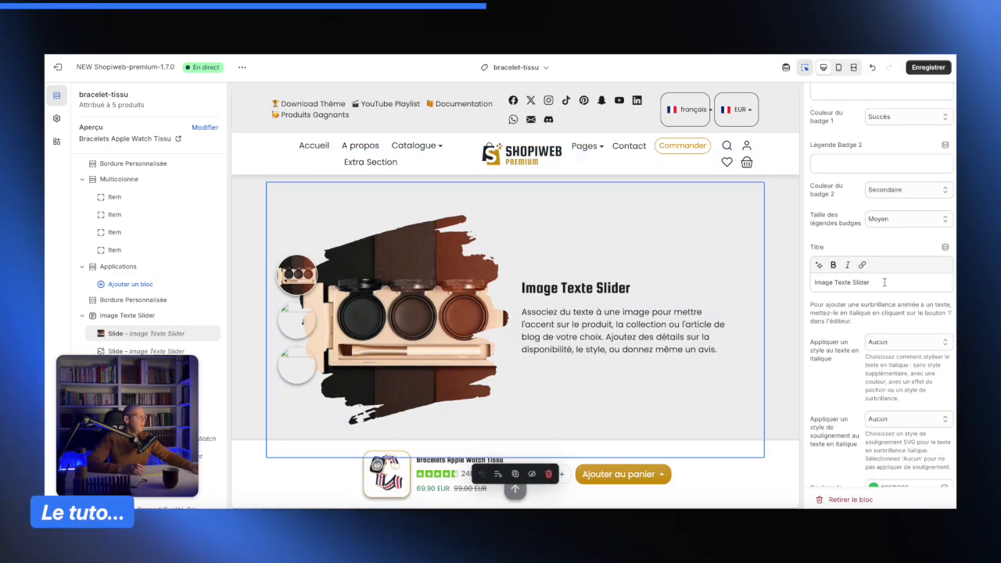
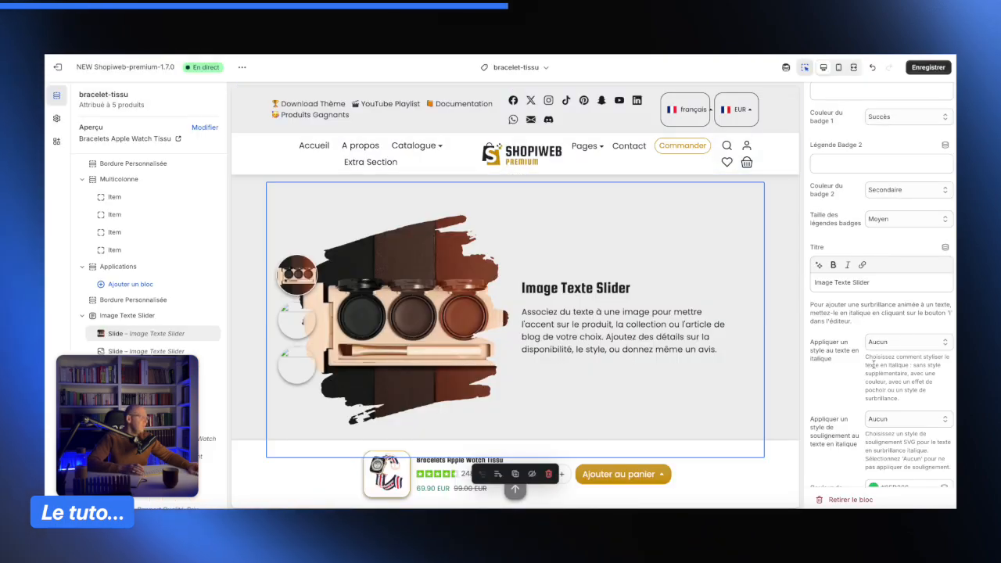
- Set the slide's Titre text to Palette 2 en 1
{"action": "scroll", "coordinate": [872, 365], "scroll_direction": "down", "scroll_amount": 5}
{"action": "scroll", "coordinate": [890, 197], "scroll_direction": "up", "scroll_amount": 3}
{"action": "left_click", "coordinate": [889, 197]}
{"action": "key", "text": "ctrl+a"}
{"action": "type", "text": "Pa"}
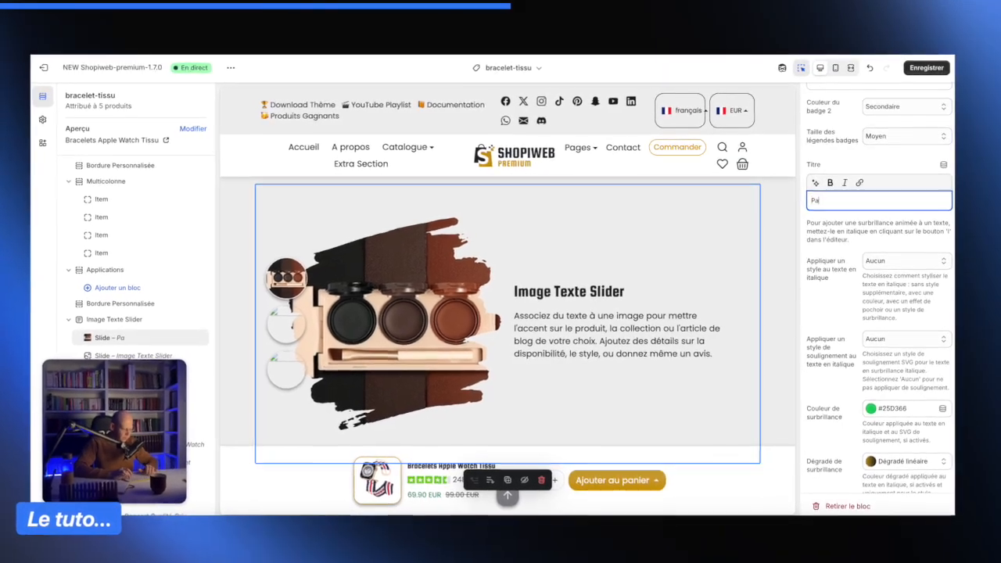
{"action": "type", "text": "lette 2 en"}
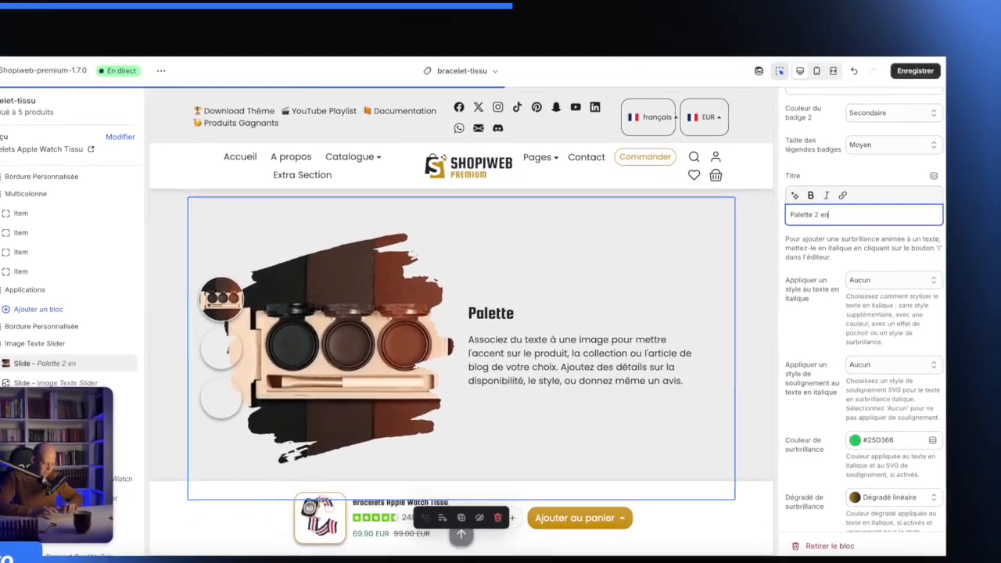
{"action": "type", "text": " 1"}
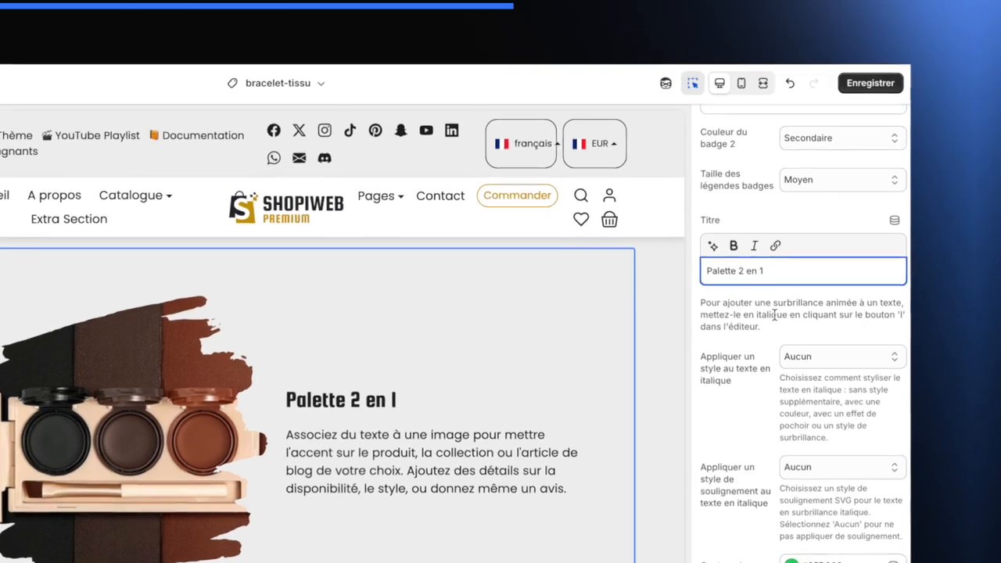
- Set the italic text style to Appliquer le style pochoir
{"action": "scroll", "coordinate": [761, 326], "scroll_direction": "down", "scroll_amount": 2}
{"action": "scroll", "coordinate": [442, 441], "scroll_direction": "down", "scroll_amount": 1}
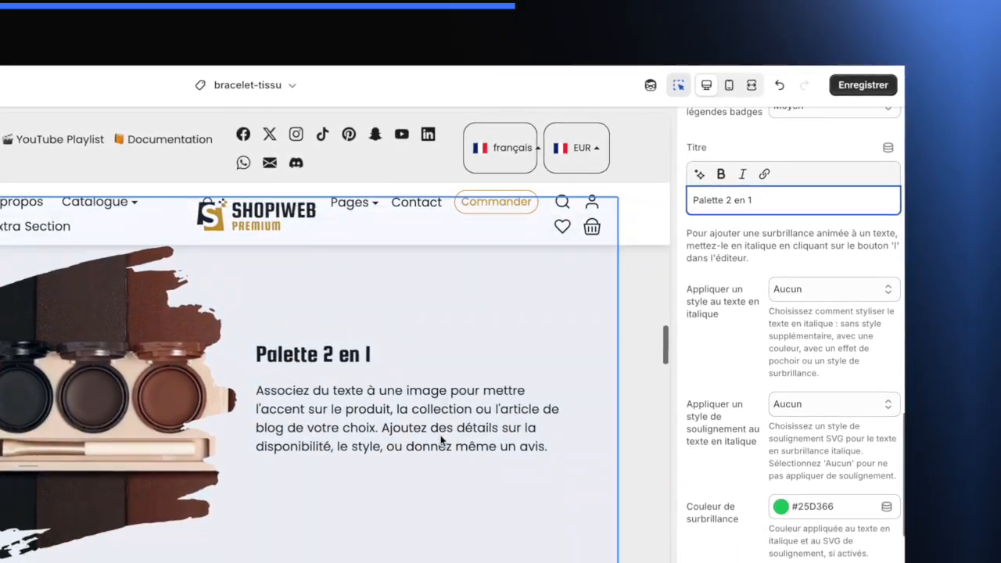
{"action": "scroll", "coordinate": [442, 440], "scroll_direction": "up", "scroll_amount": 1}
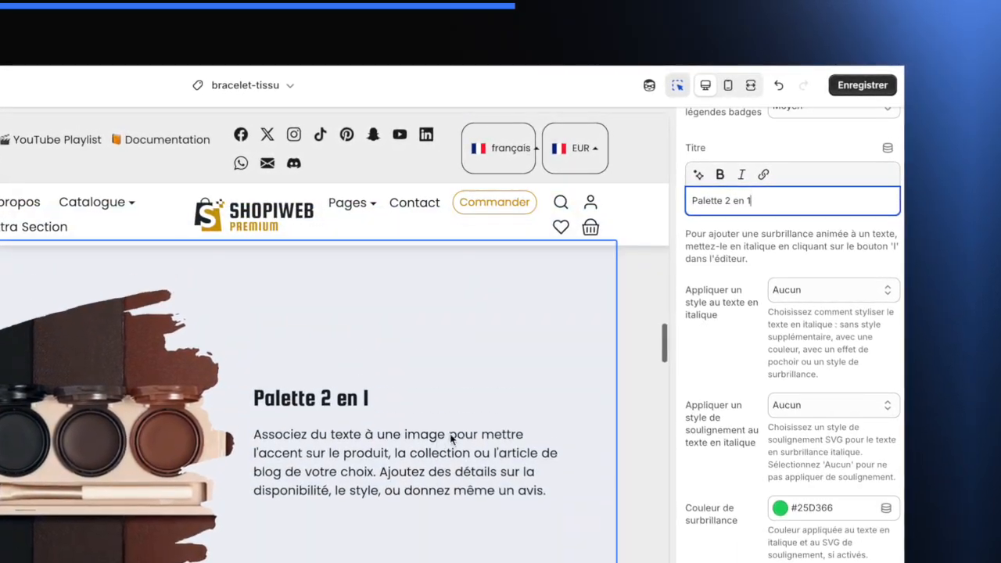
{"action": "left_click", "coordinate": [809, 287]}
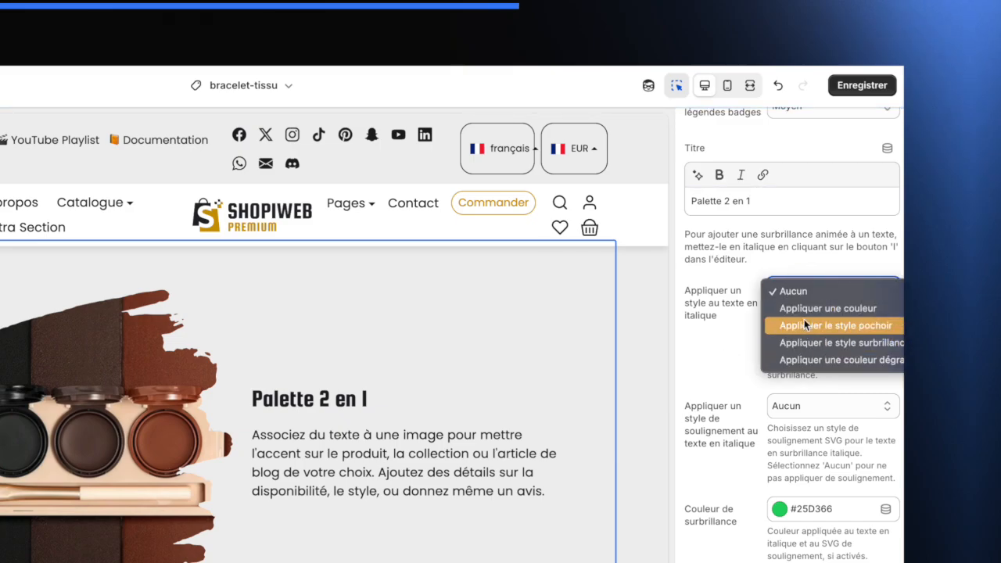
{"action": "left_click", "coordinate": [810, 325]}
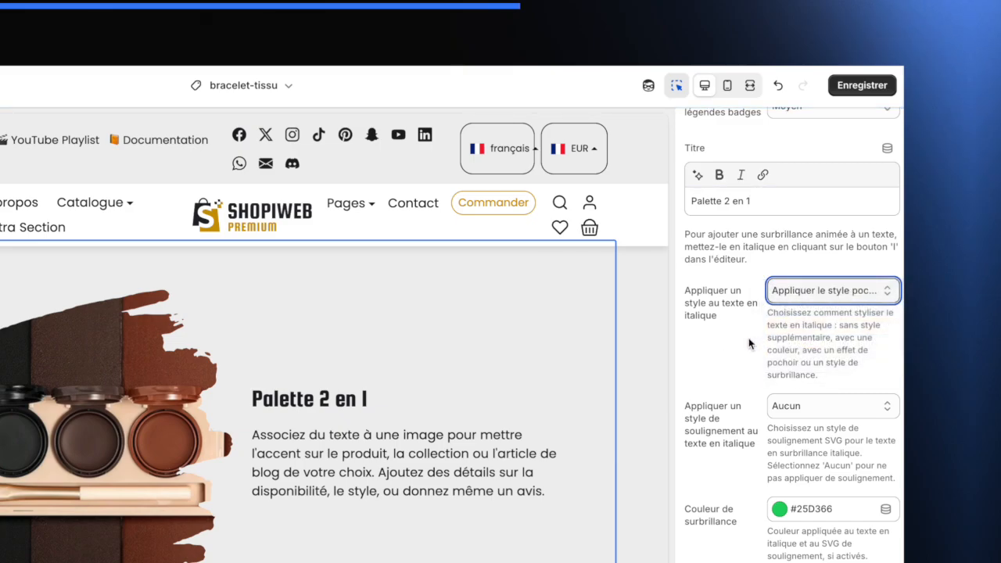
{"action": "scroll", "coordinate": [733, 382], "scroll_direction": "down", "scroll_amount": 1}
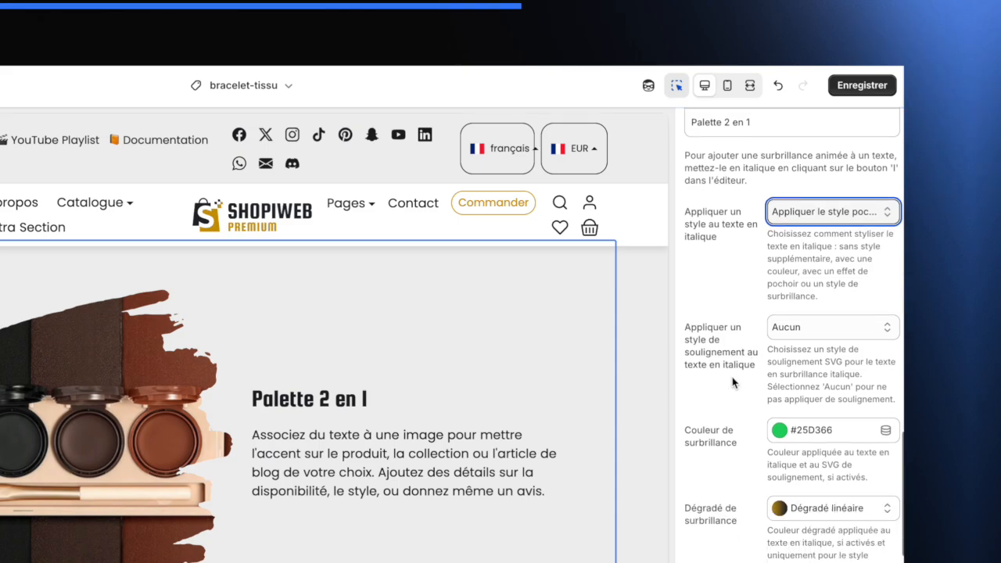
{"action": "left_click", "coordinate": [814, 328]}
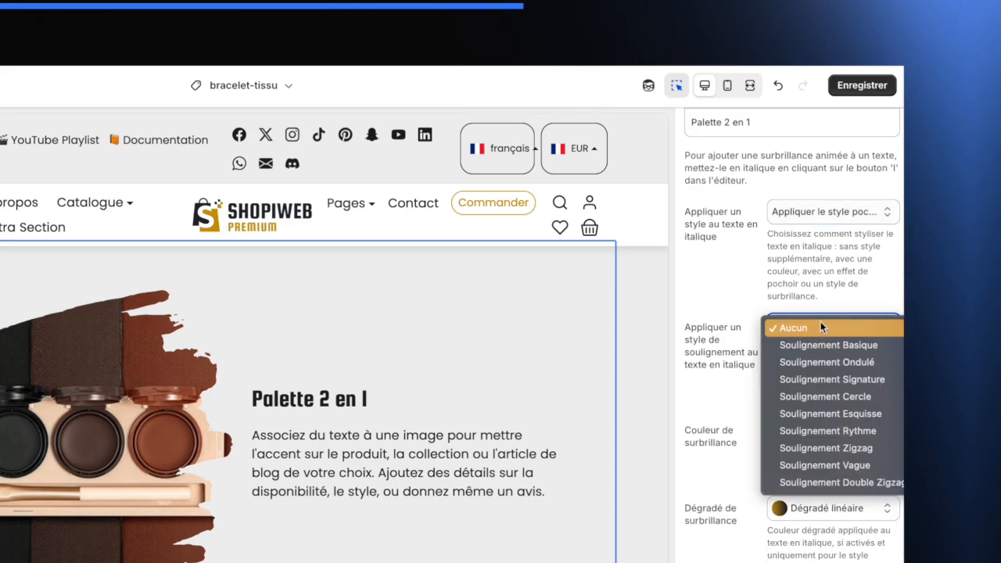
{"action": "left_click", "coordinate": [734, 313]}
- Italicize the words 2 en 1 in the slide title
{"action": "scroll", "coordinate": [733, 297], "scroll_direction": "up", "scroll_amount": 2}
{"action": "scroll", "coordinate": [734, 282], "scroll_direction": "up", "scroll_amount": 1}
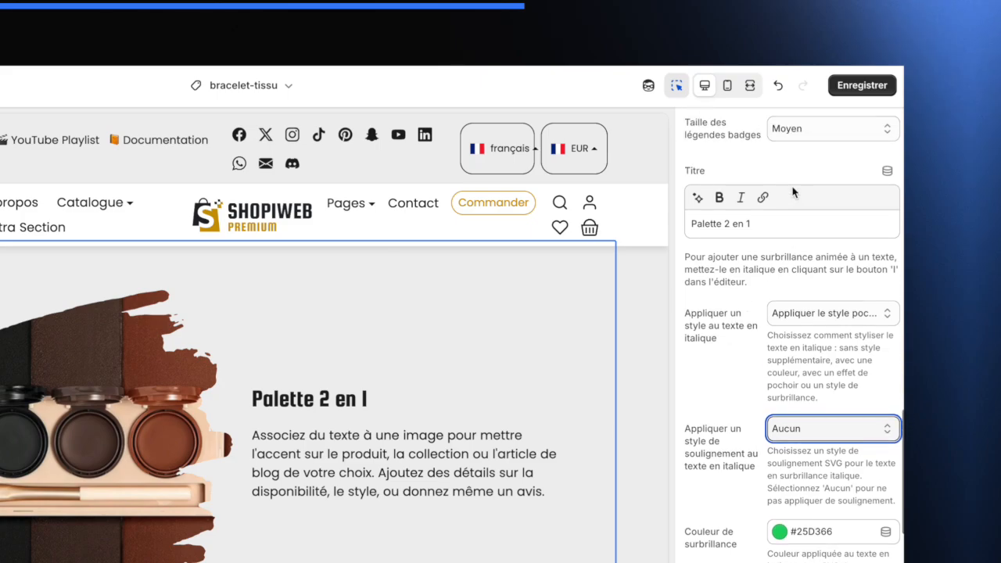
{"action": "left_click_drag", "start_coordinate": [750, 233], "coordinate": [723, 233]}
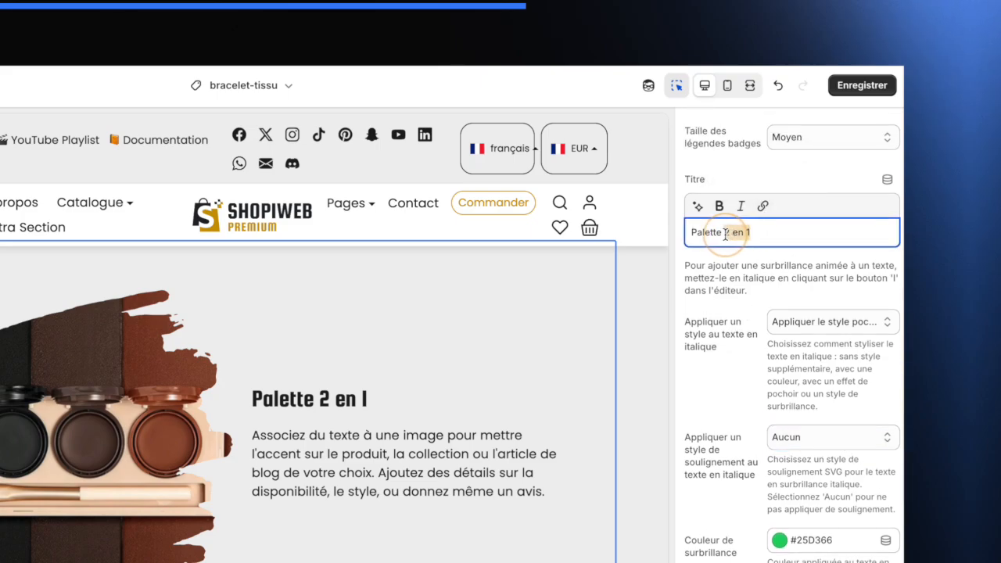
{"action": "left_click", "coordinate": [740, 206]}
{"action": "left_click", "coordinate": [743, 339]}
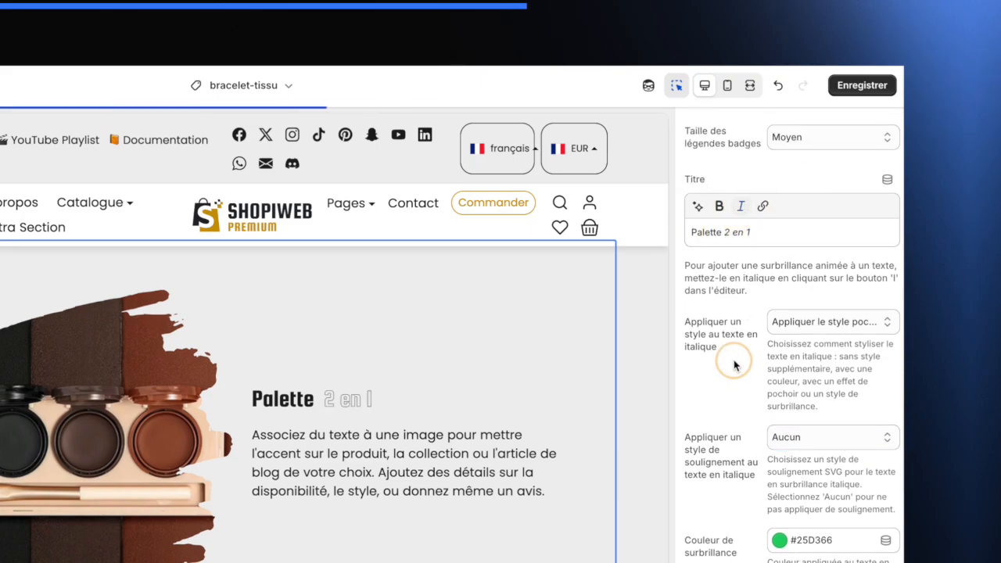
- Reset the italic text style to Aucun
{"action": "left_click", "coordinate": [823, 324]}
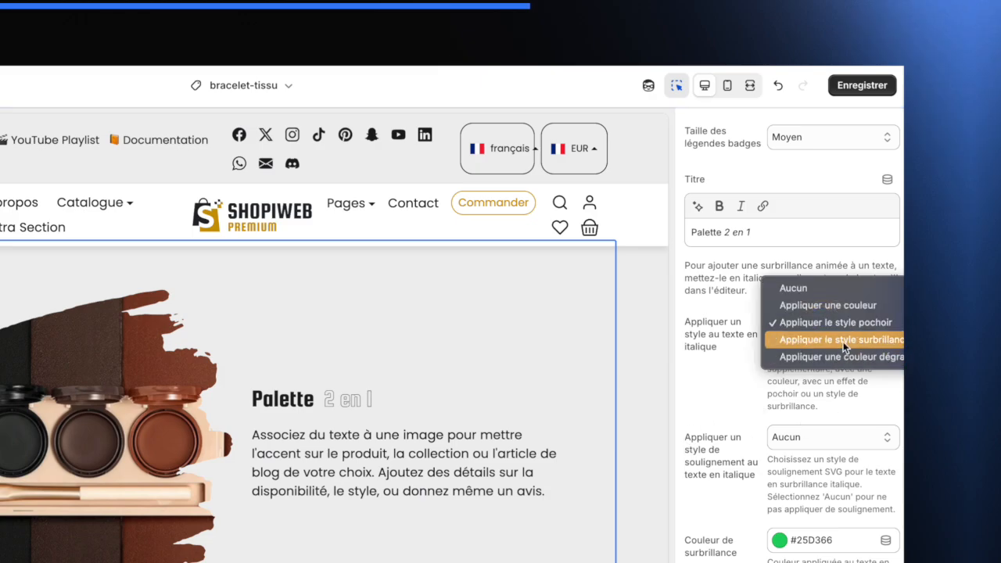
{"action": "left_click", "coordinate": [830, 290]}
- Apply the Soulignement Cercle underline style to the italic text and save the theme
{"action": "scroll", "coordinate": [796, 415], "scroll_direction": "down", "scroll_amount": 3}
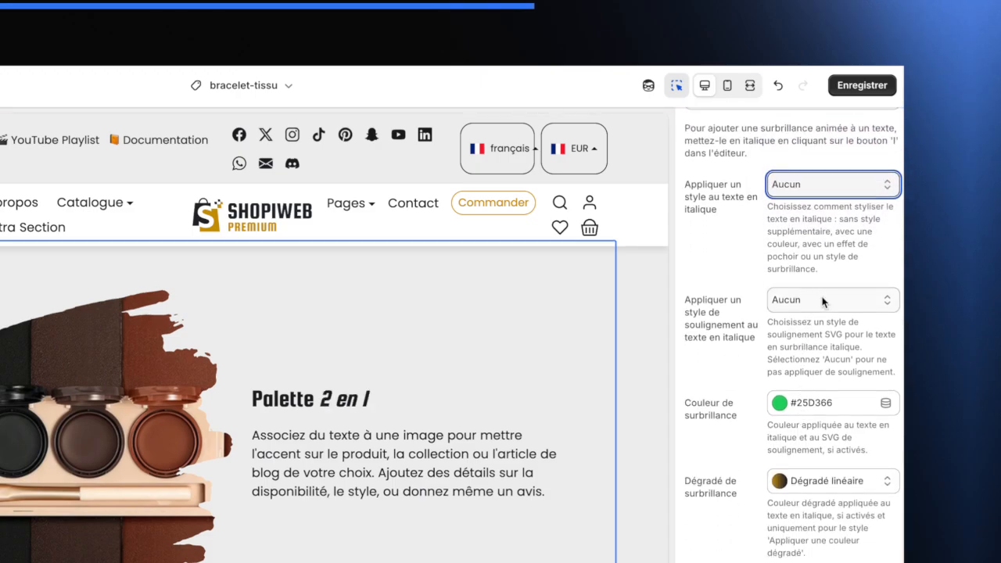
{"action": "left_click", "coordinate": [821, 301]}
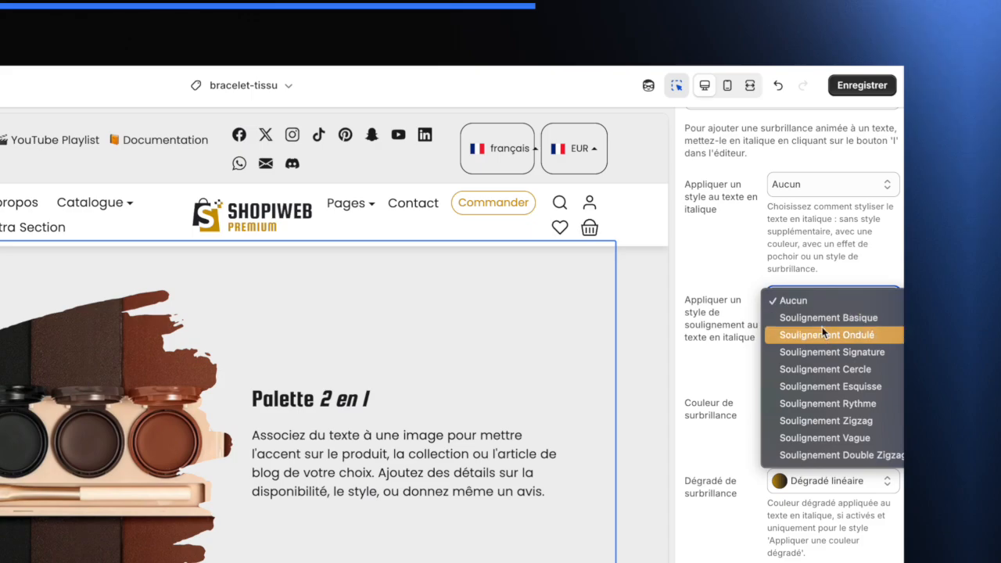
{"action": "left_click", "coordinate": [837, 368]}
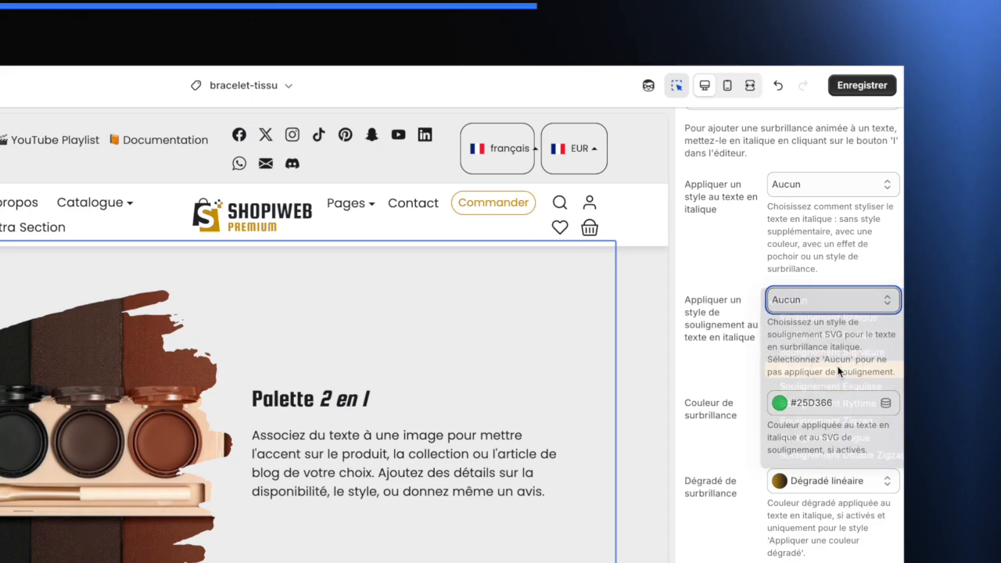
{"action": "left_click", "coordinate": [792, 367]}
{"action": "left_click", "coordinate": [725, 416]}
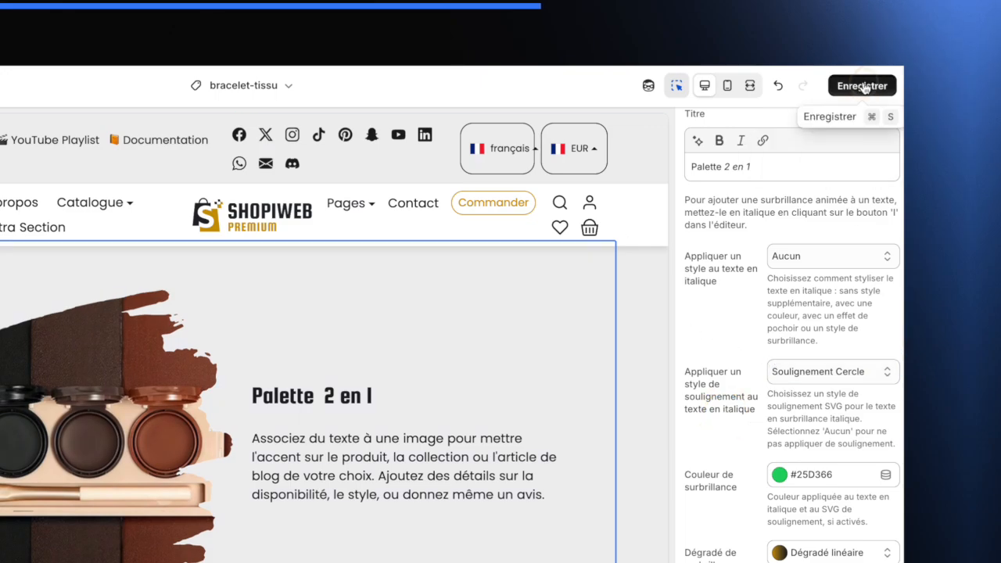
{"action": "left_click", "coordinate": [861, 85]}
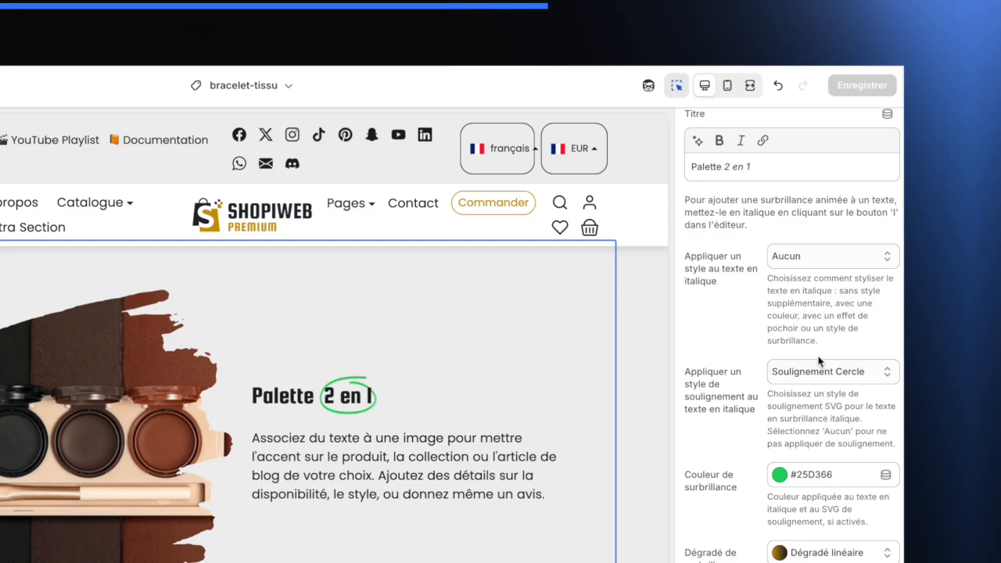
- Switch the italic underline style to Soulignement Esquisse
{"action": "left_click", "coordinate": [791, 373]}
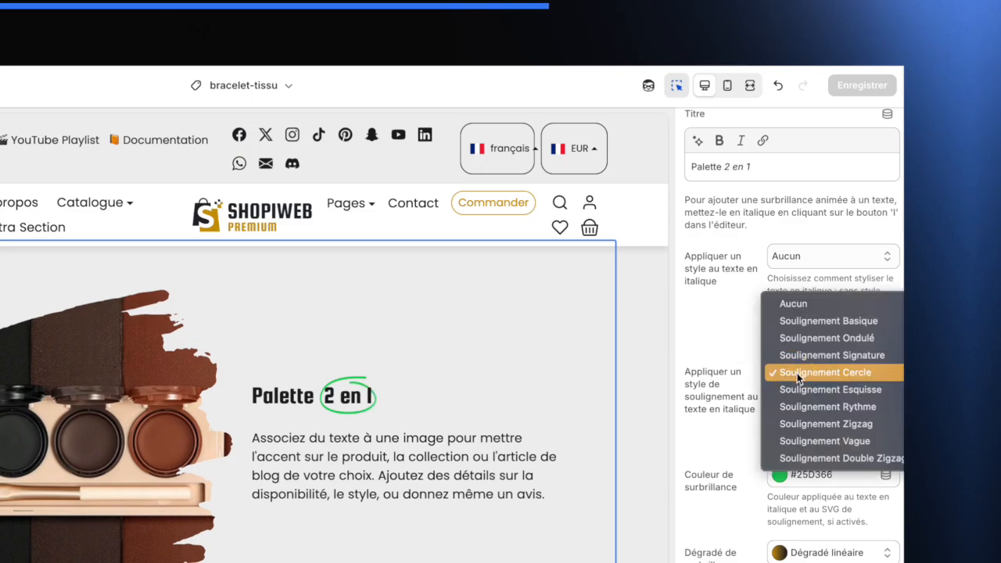
{"action": "left_click", "coordinate": [804, 396]}
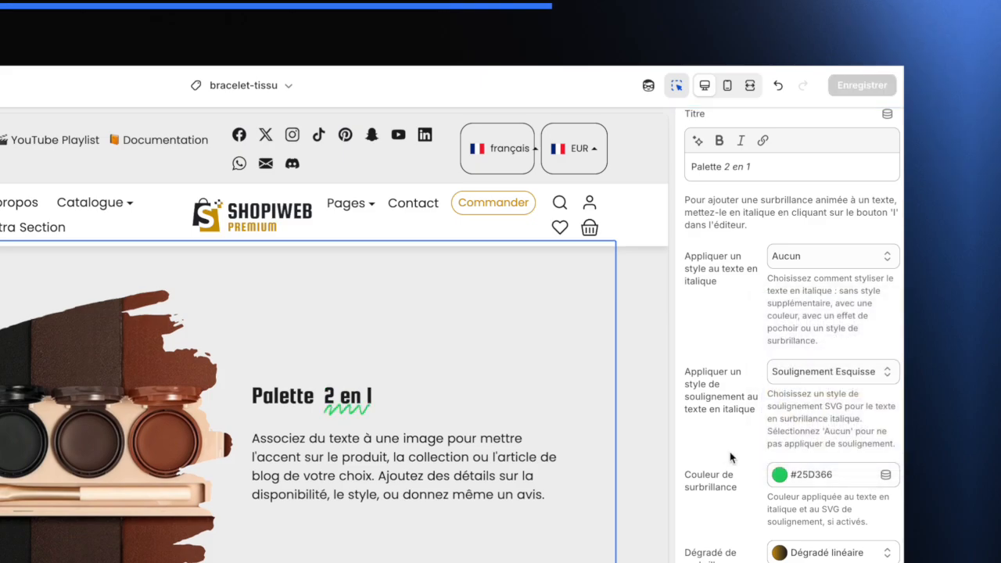
- Set the highlight colour to the gold swatch #C99700 and save the theme
{"action": "left_click", "coordinate": [819, 480]}
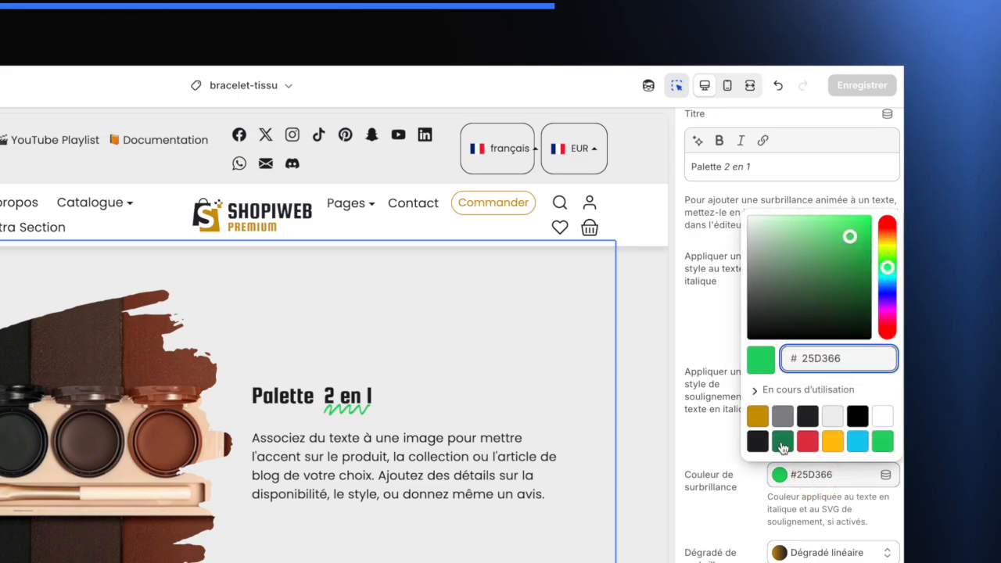
{"action": "left_click", "coordinate": [758, 420]}
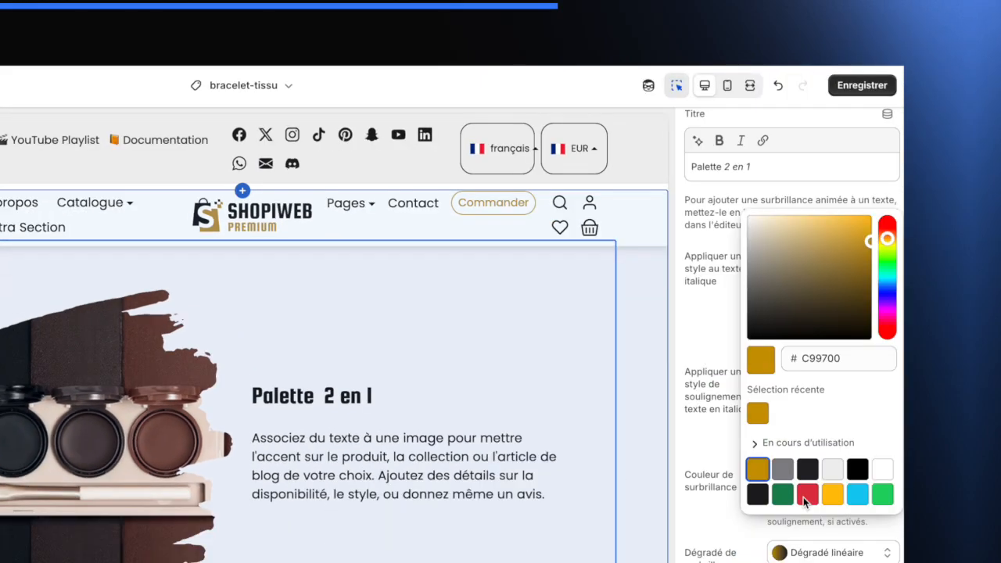
{"action": "left_click", "coordinate": [708, 444]}
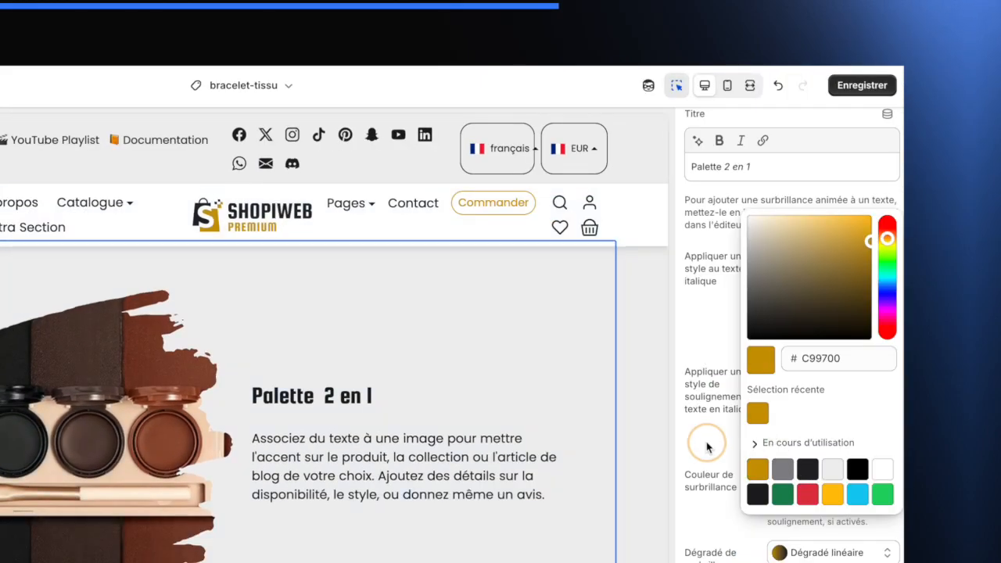
{"action": "left_click", "coordinate": [863, 86]}
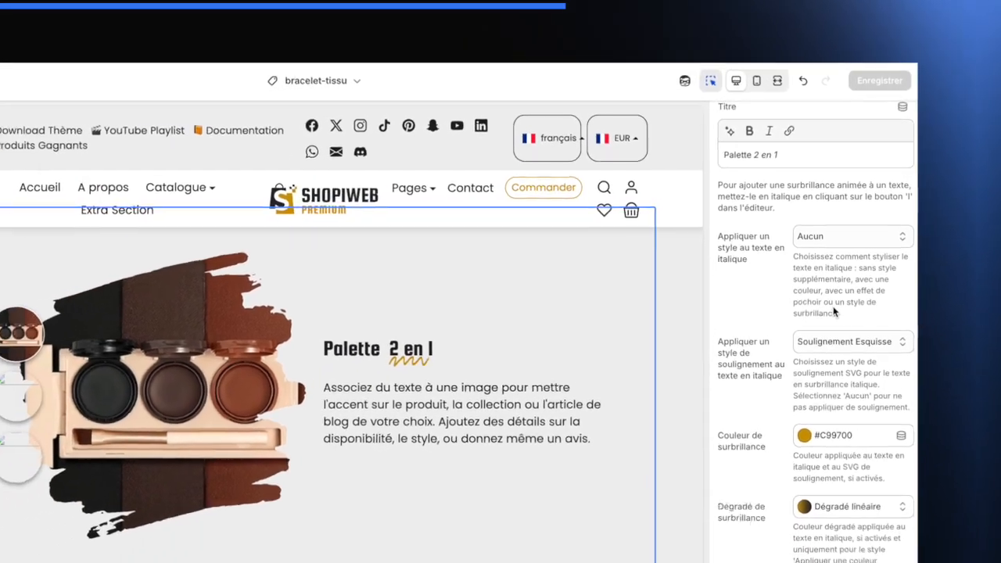
- Examine the Balise titre (SEO) heading-tag options for the slide title
{"action": "scroll", "coordinate": [803, 332], "scroll_direction": "down", "scroll_amount": 2}
{"action": "scroll", "coordinate": [864, 262], "scroll_direction": "down", "scroll_amount": 3}
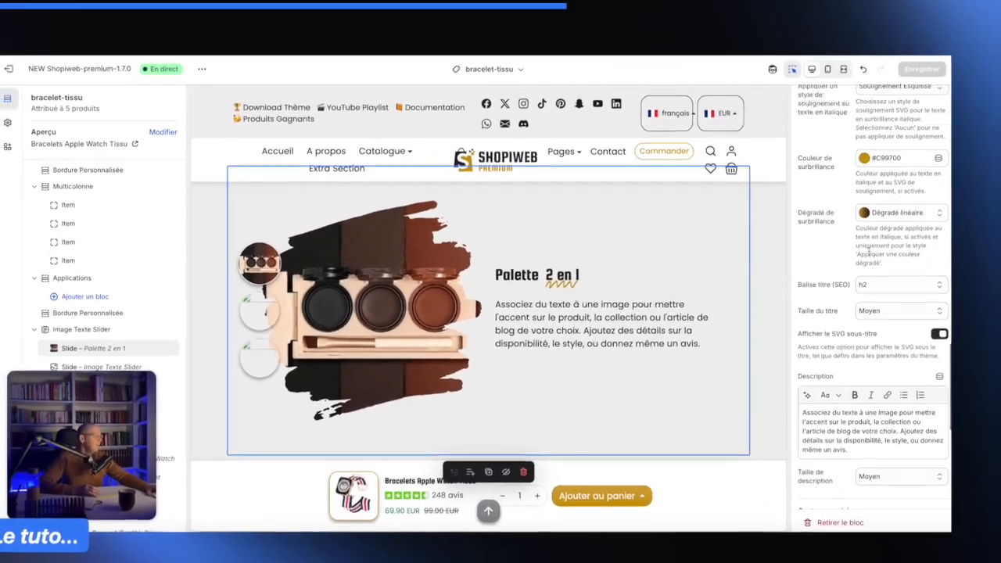
{"action": "scroll", "coordinate": [876, 243], "scroll_direction": "up", "scroll_amount": 1}
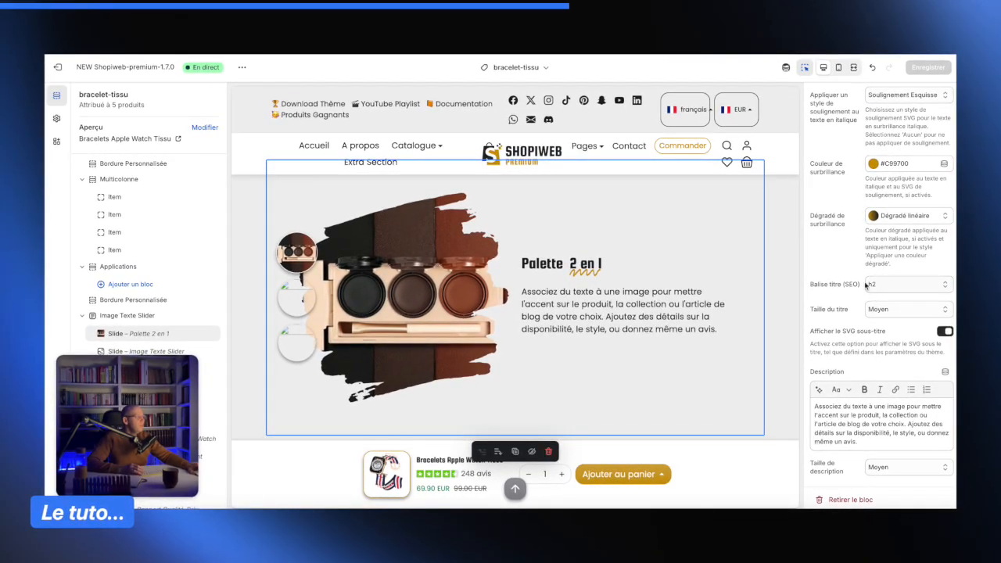
{"action": "scroll", "coordinate": [865, 285], "scroll_direction": "down", "scroll_amount": 1}
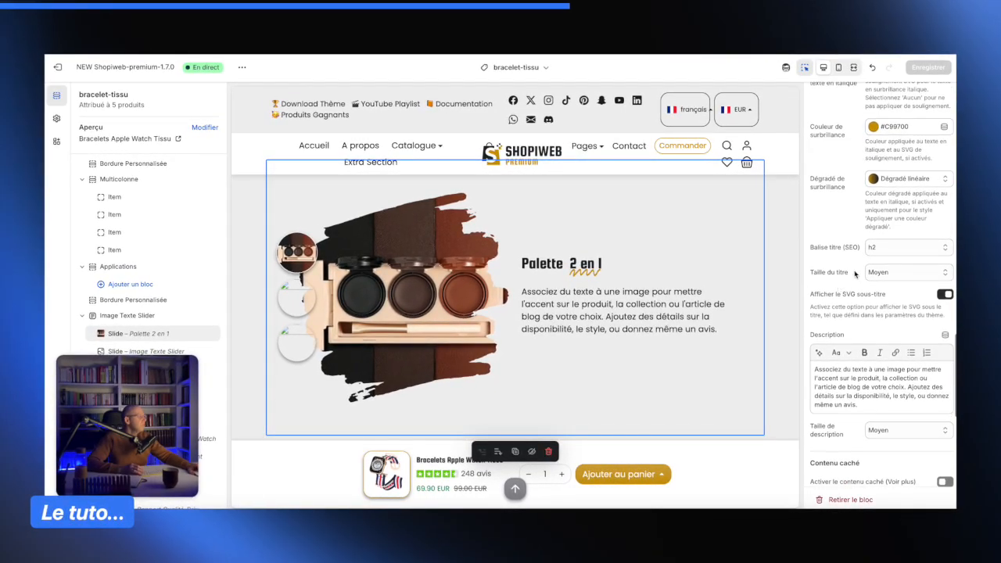
{"action": "left_click", "coordinate": [891, 247]}
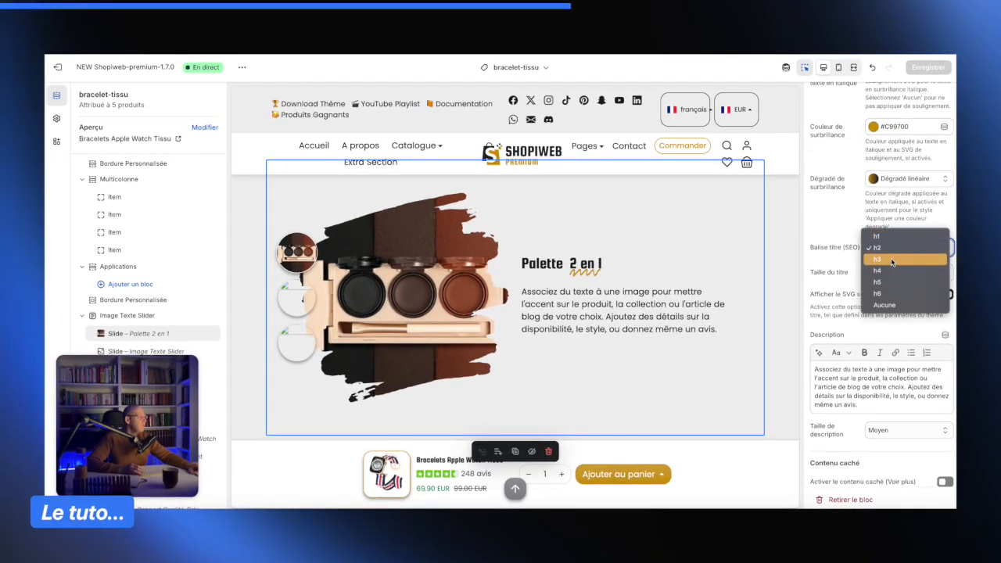
{"action": "left_click", "coordinate": [842, 237]}
{"action": "left_click", "coordinate": [886, 250]}
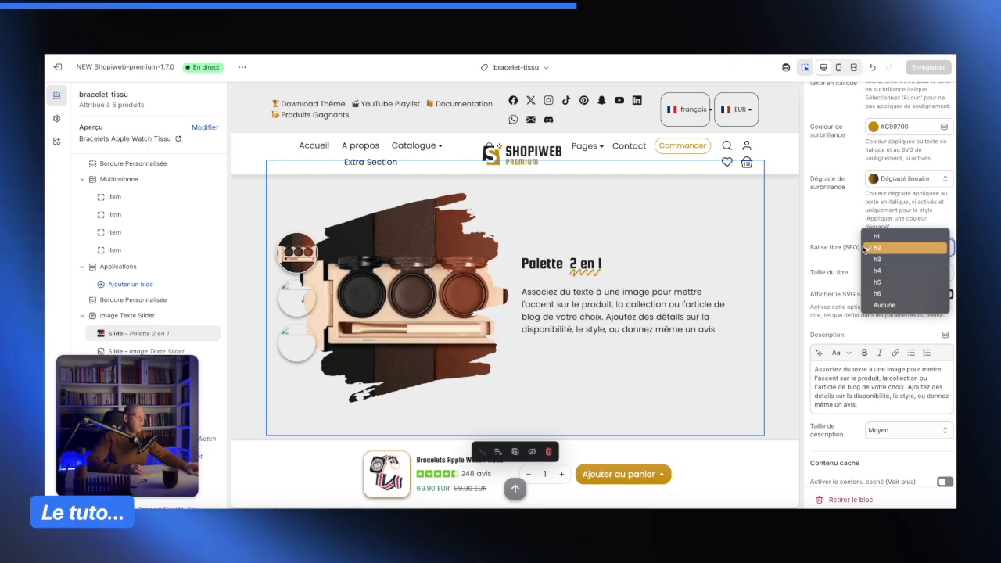
{"action": "left_click", "coordinate": [831, 225]}
- Set the slide's title size to Grand
{"action": "scroll", "coordinate": [877, 252], "scroll_direction": "down", "scroll_amount": 1}
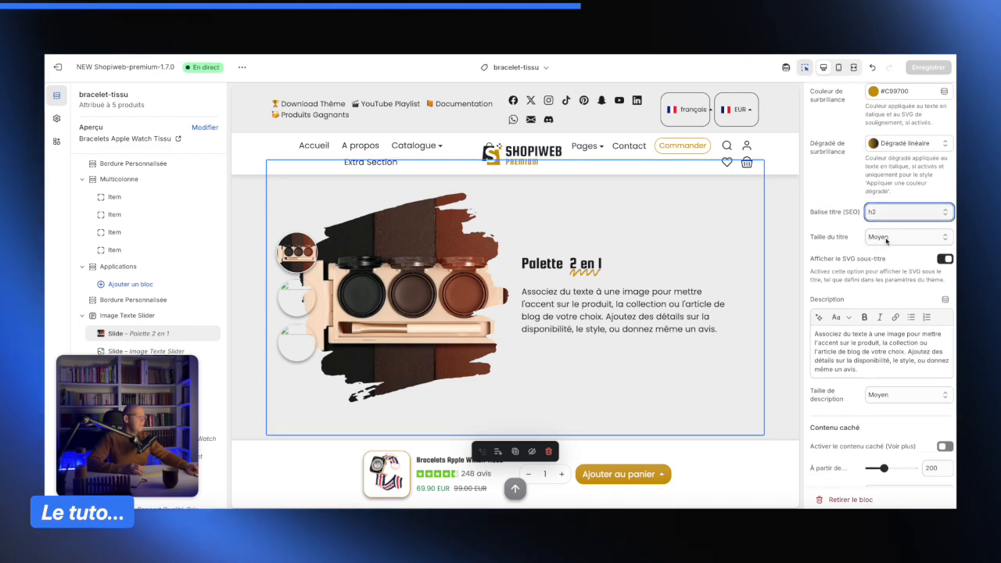
{"action": "left_click", "coordinate": [886, 241]}
{"action": "left_click", "coordinate": [901, 231]}
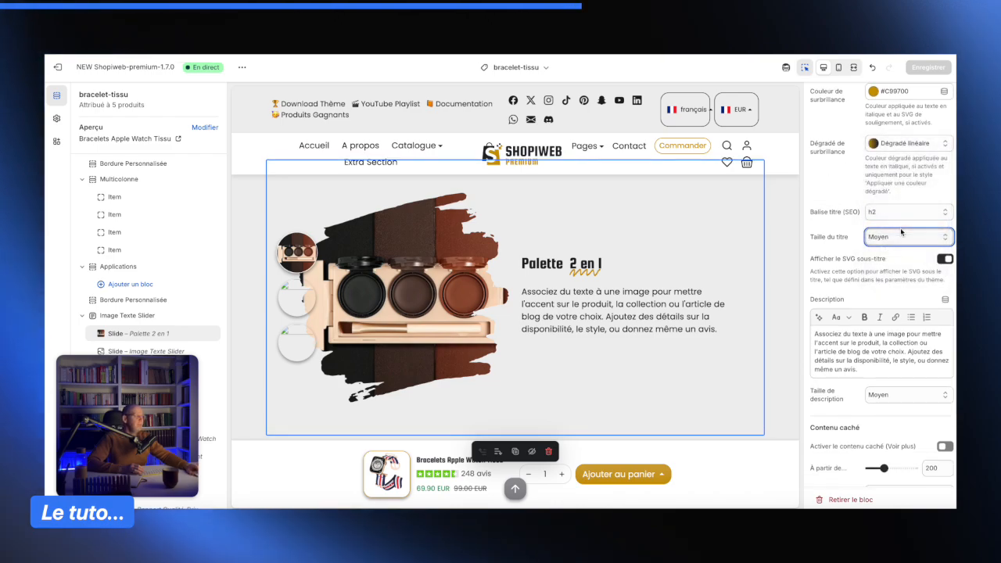
{"action": "key", "text": "Down"}
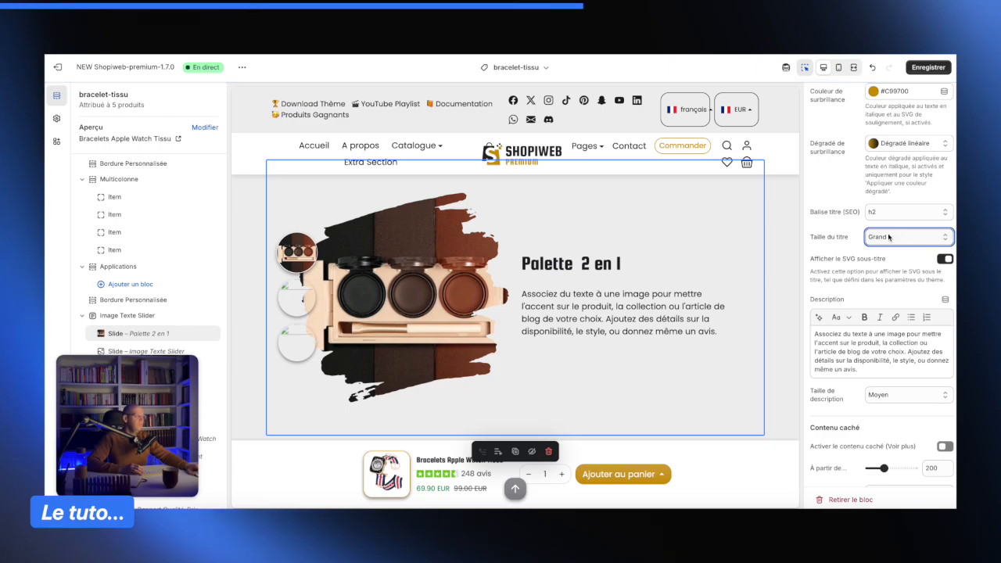
- Turn off the Afficher le SVG sous-titre option
{"action": "scroll", "coordinate": [841, 271], "scroll_direction": "down", "scroll_amount": 1}
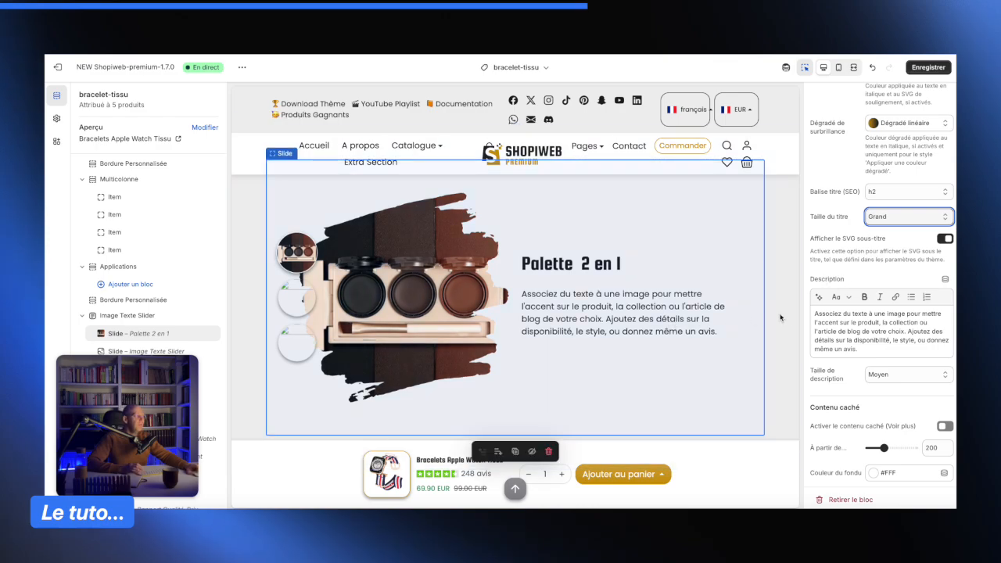
{"action": "left_click", "coordinate": [944, 239]}
- Replace the slide description with "Maquillez-vous à tout moment de la journée grâce à notre palette 2 en 1"
{"action": "scroll", "coordinate": [848, 300], "scroll_direction": "down", "scroll_amount": 1}
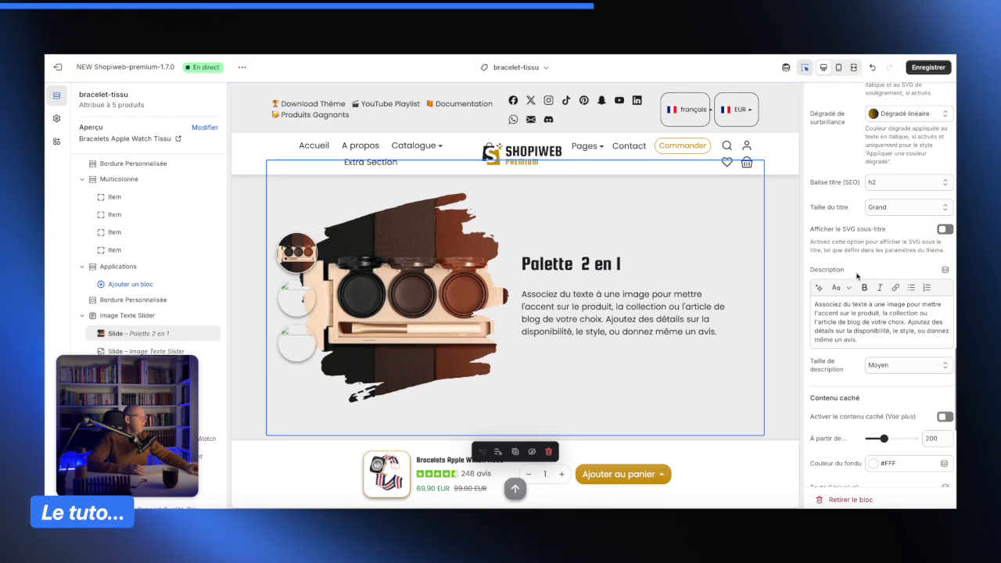
{"action": "left_click", "coordinate": [871, 314]}
{"action": "key", "text": "ctrl+a"}
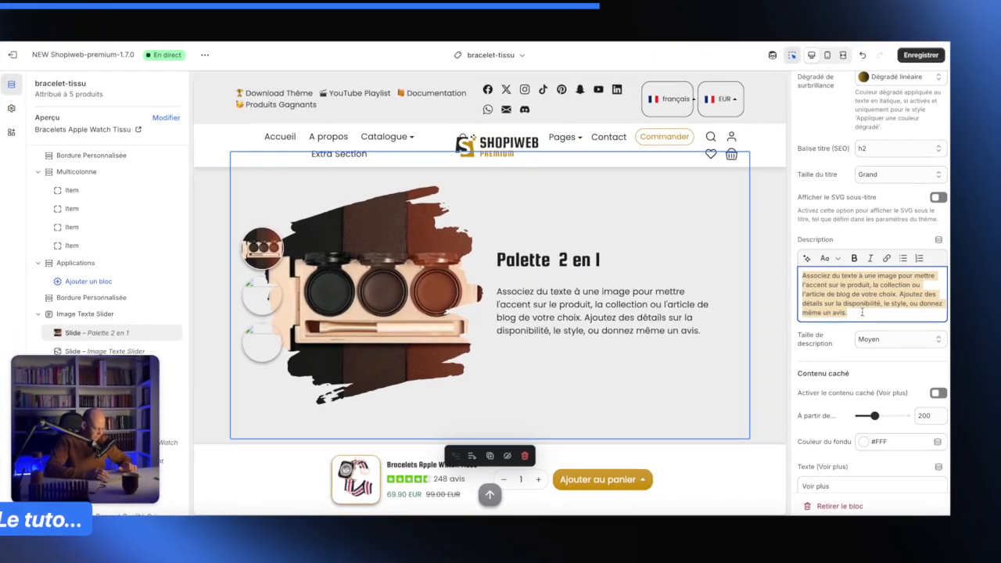
{"action": "type", "text": "Maquillez"}
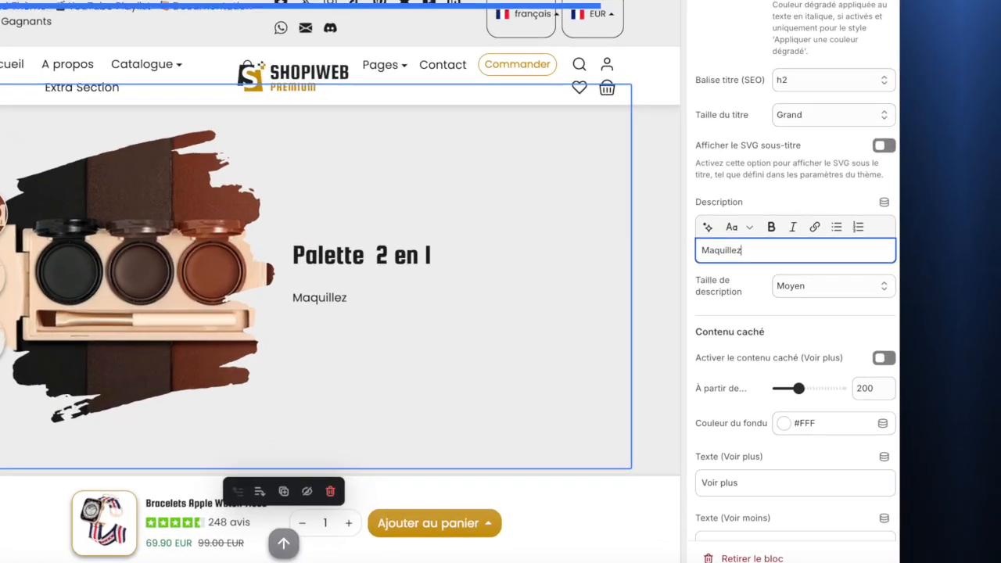
{"action": "type", "text": "-vous"}
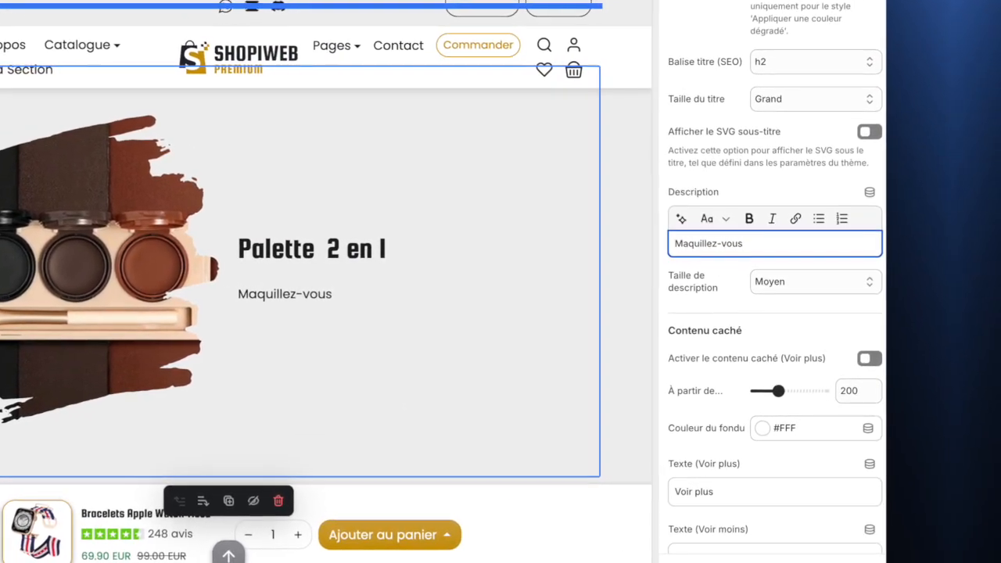
{"action": "type", "text": " à tout moment de la jourée"}
{"action": "key", "text": "BackSpace"}
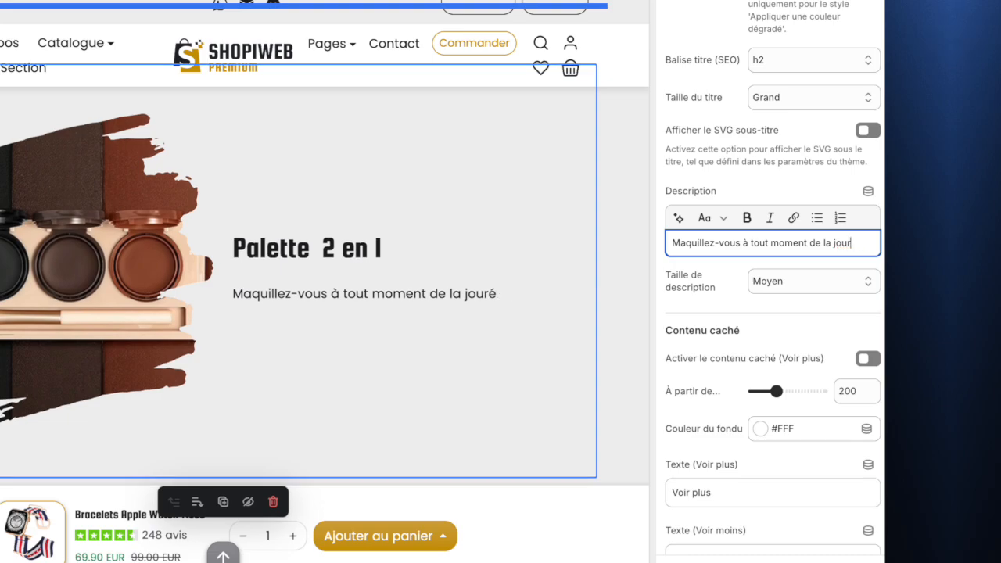
{"action": "type", "text": "née gr"}
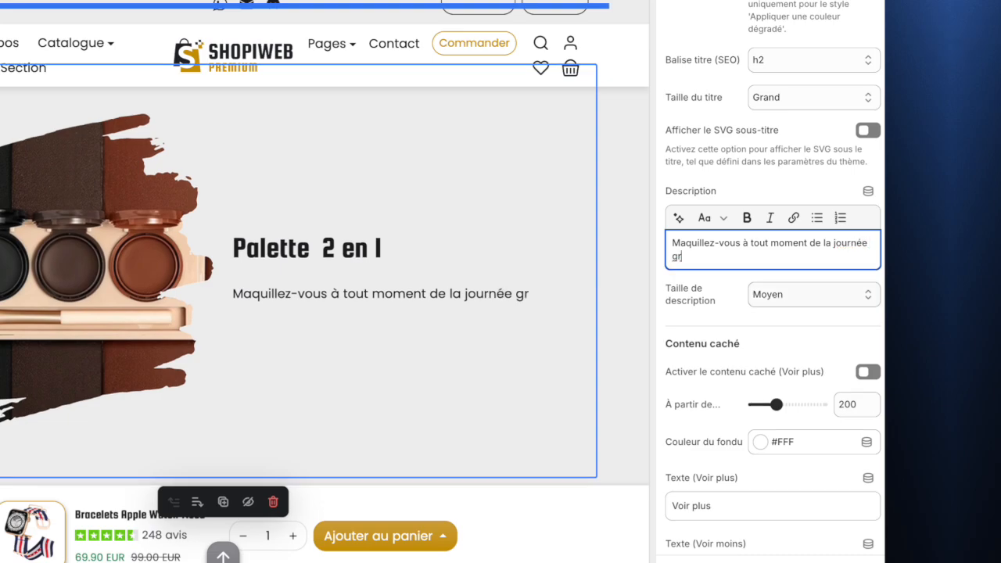
{"action": "type", "text": "âce à notre palette 2 en 1"}
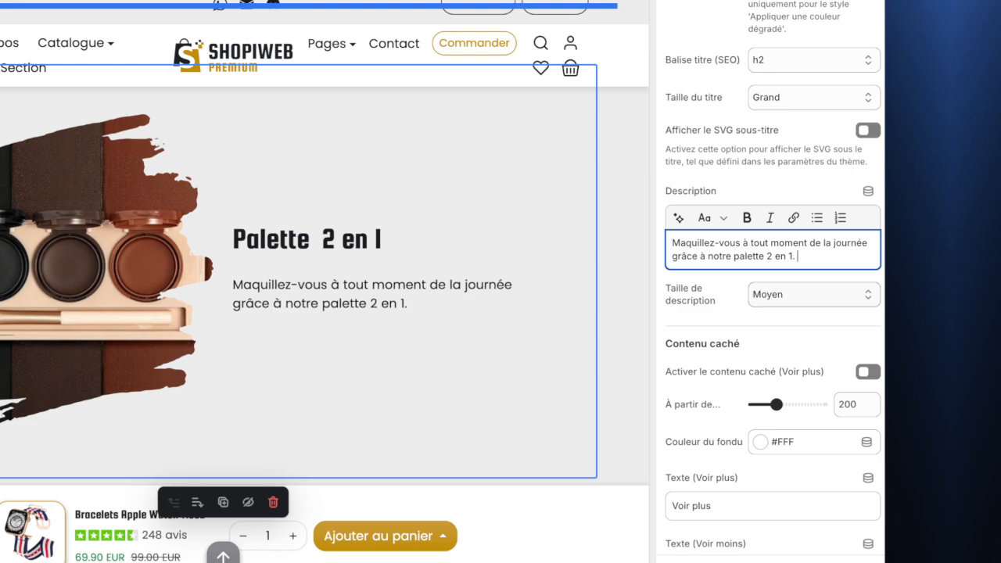
- Extend the description with the sentence "Spécialement conçue pour les femmes actives comme vous."
{"action": "type", "text": ", spécialement co"}
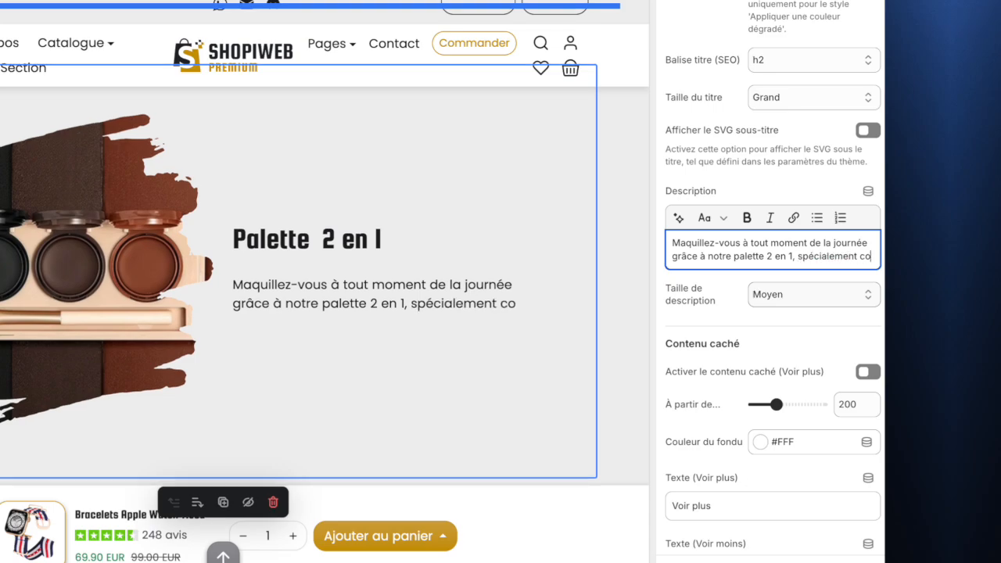
{"action": "type", "text": "nçue "}
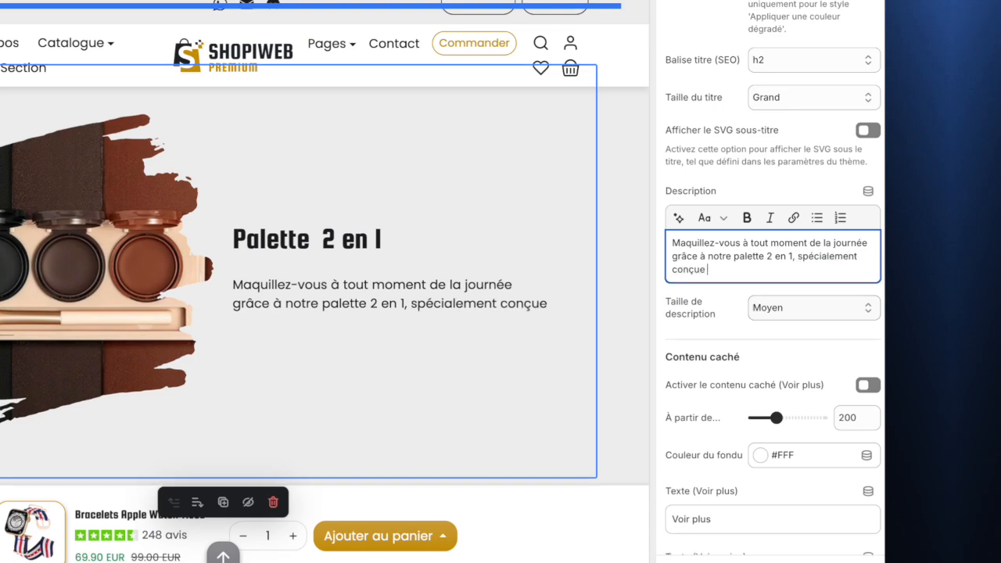
{"action": "type", "text": "pour les fem"}
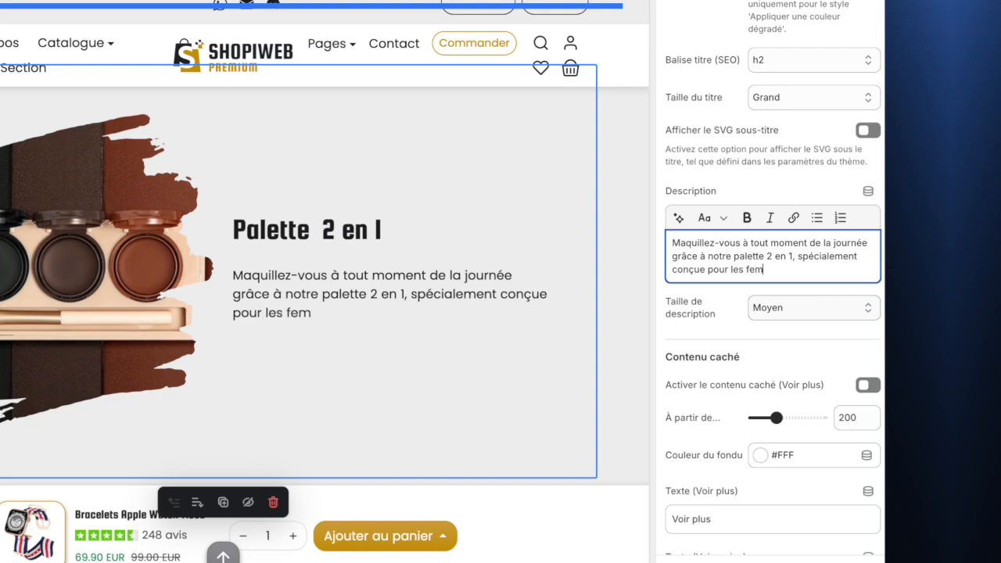
{"action": "type", "text": "mes actives"}
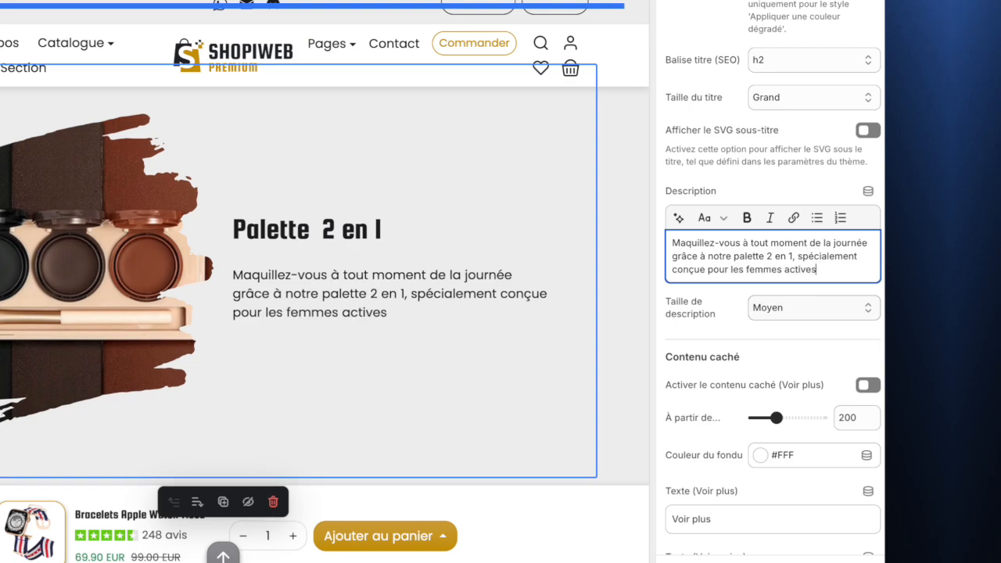
{"action": "type", "text": " comme vous."}
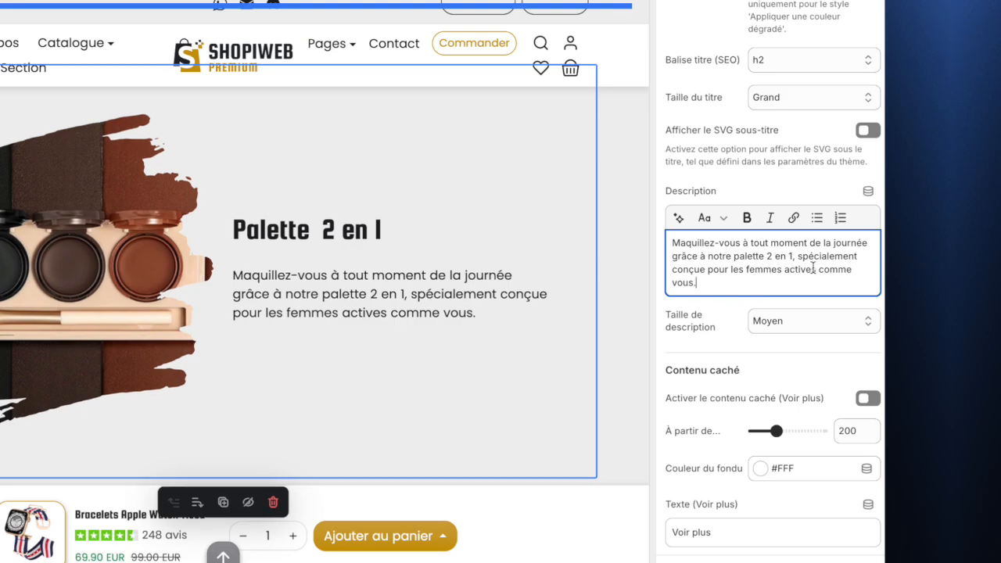
{"action": "key", "text": "BackSpace"}
{"action": "type", "text": ". "}
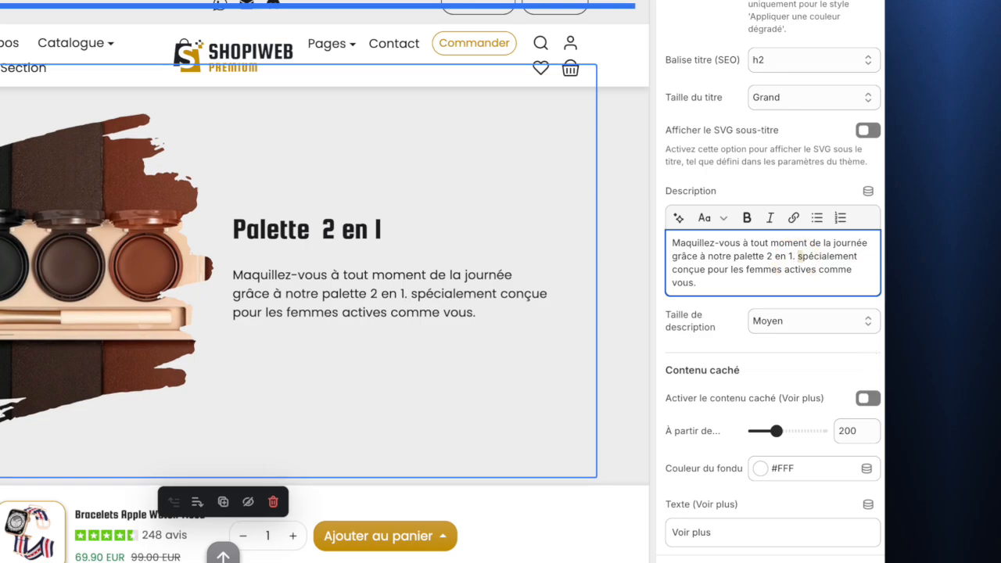
{"action": "type", "text": "S"}
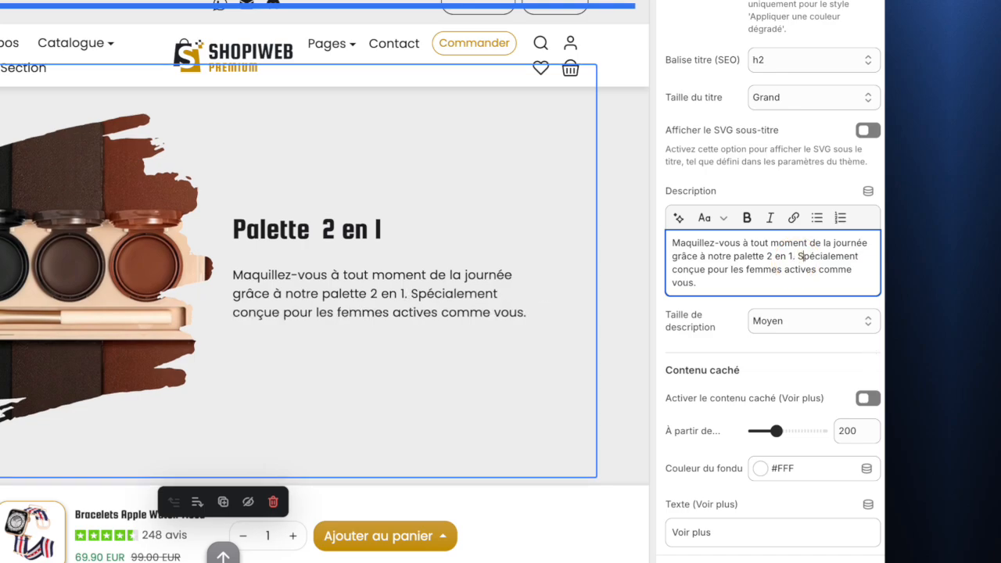
- Make "Spécialement conçue pour les femmes actives" bold in the description
{"action": "left_click", "coordinate": [798, 255]}
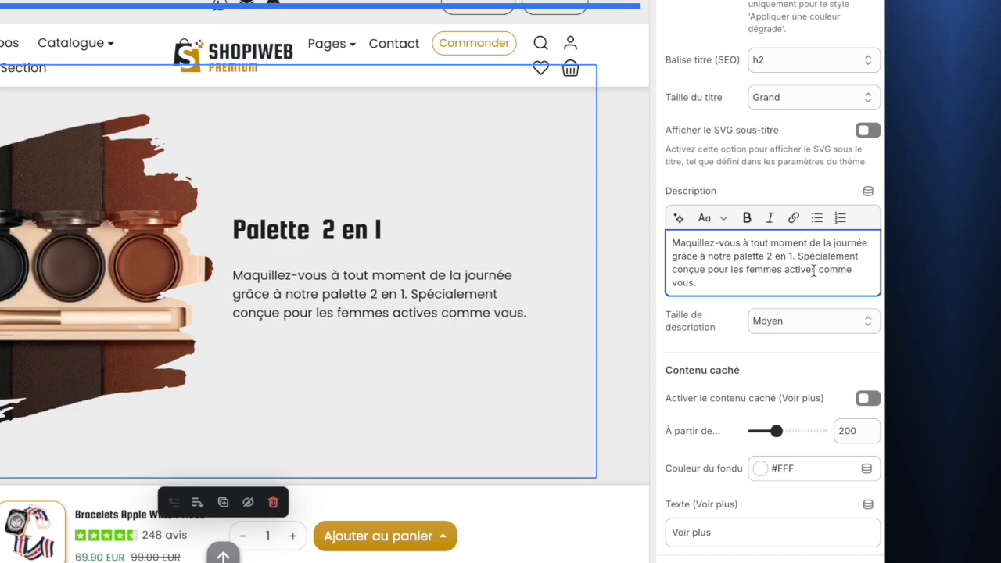
{"action": "left_click", "coordinate": [815, 270], "text": "shift"}
{"action": "left_click", "coordinate": [747, 218]}
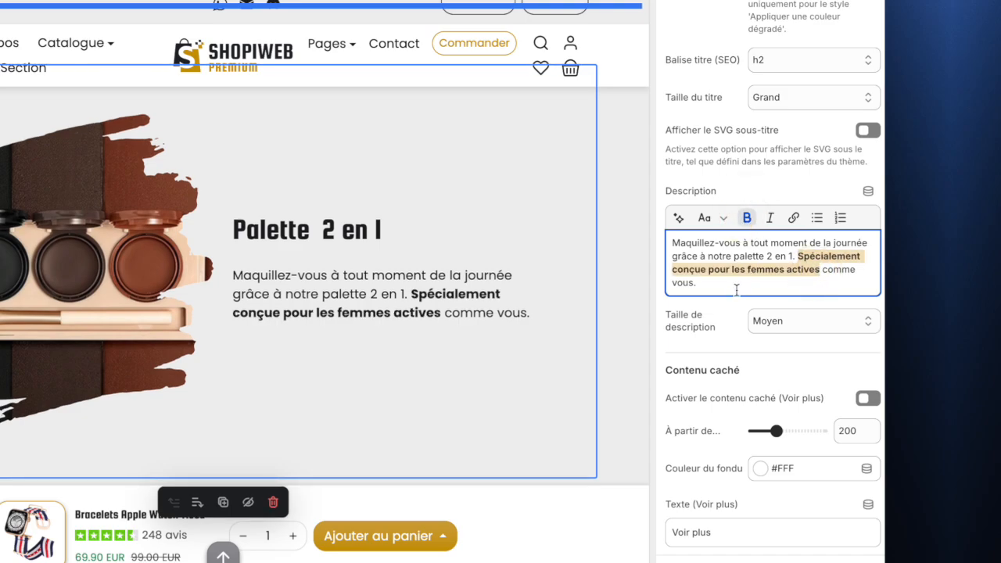
{"action": "left_click", "coordinate": [736, 290]}
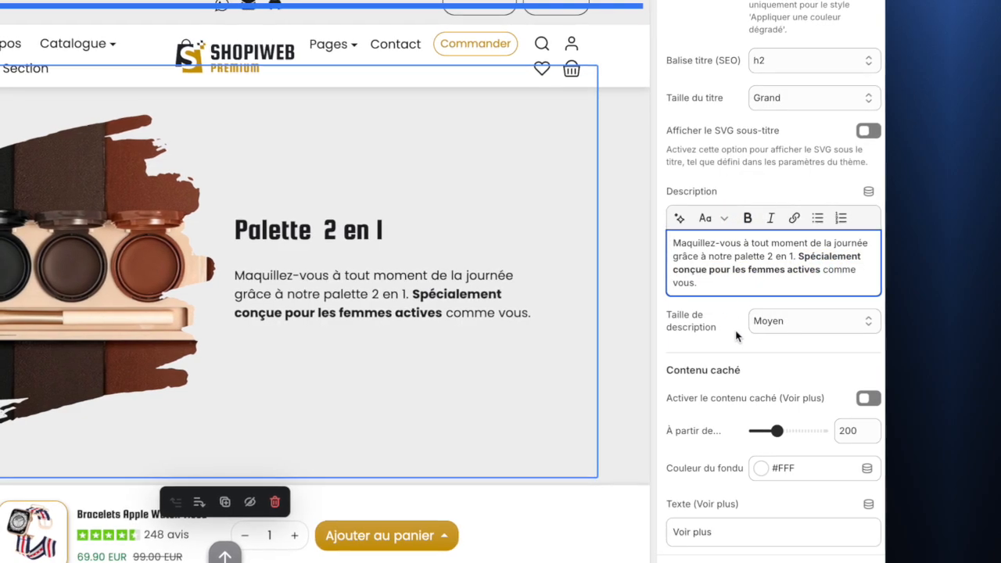
- Set the description size to Grand
{"action": "left_click", "coordinate": [778, 322]}
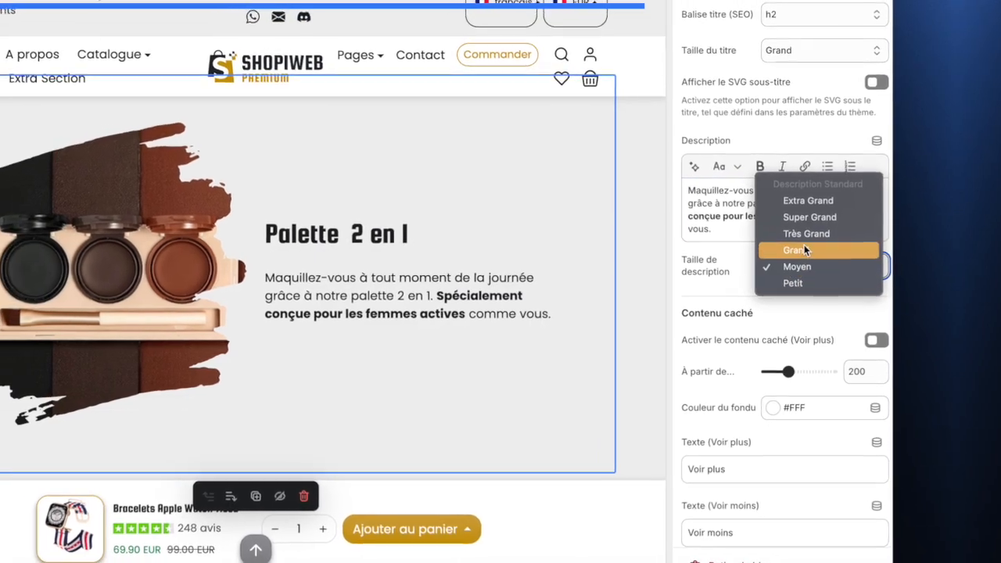
{"action": "left_click", "coordinate": [803, 249]}
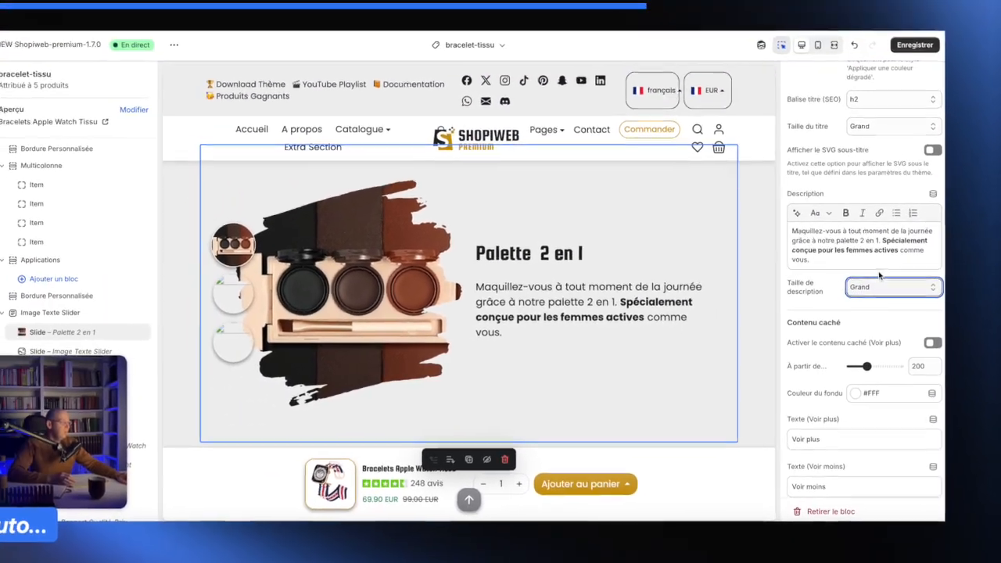
- Try the Voir plus hidden-content option, set its fade colour to #EFEFEF, and switch the option off again
{"action": "scroll", "coordinate": [839, 331], "scroll_direction": "down", "scroll_amount": 1}
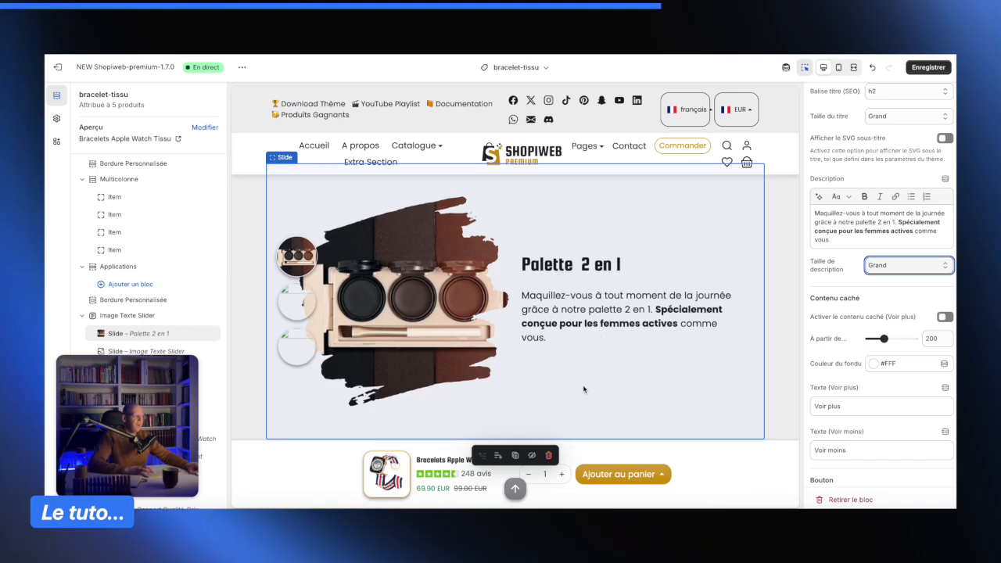
{"action": "scroll", "coordinate": [552, 312], "scroll_direction": "down", "scroll_amount": 1}
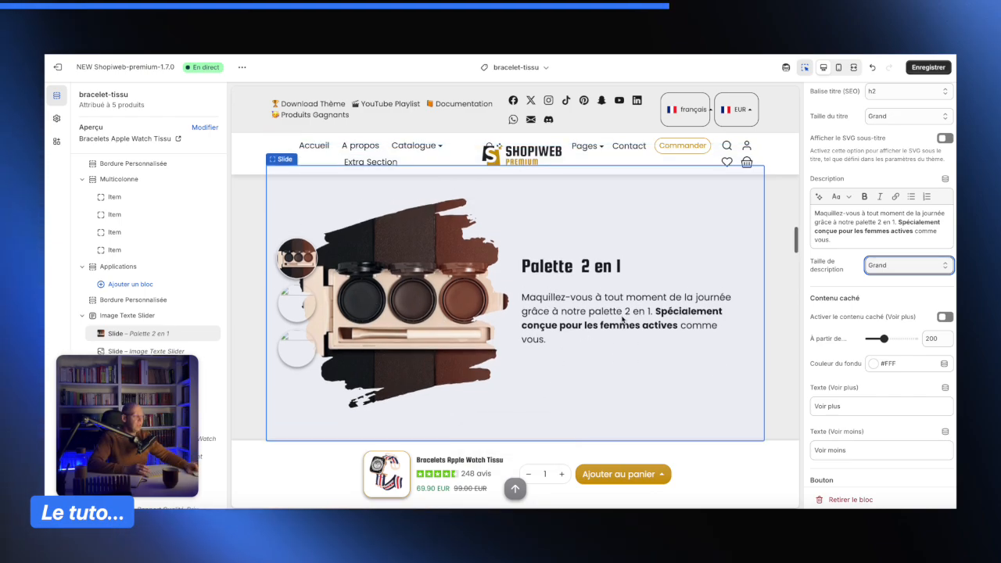
{"action": "left_click", "coordinate": [944, 318]}
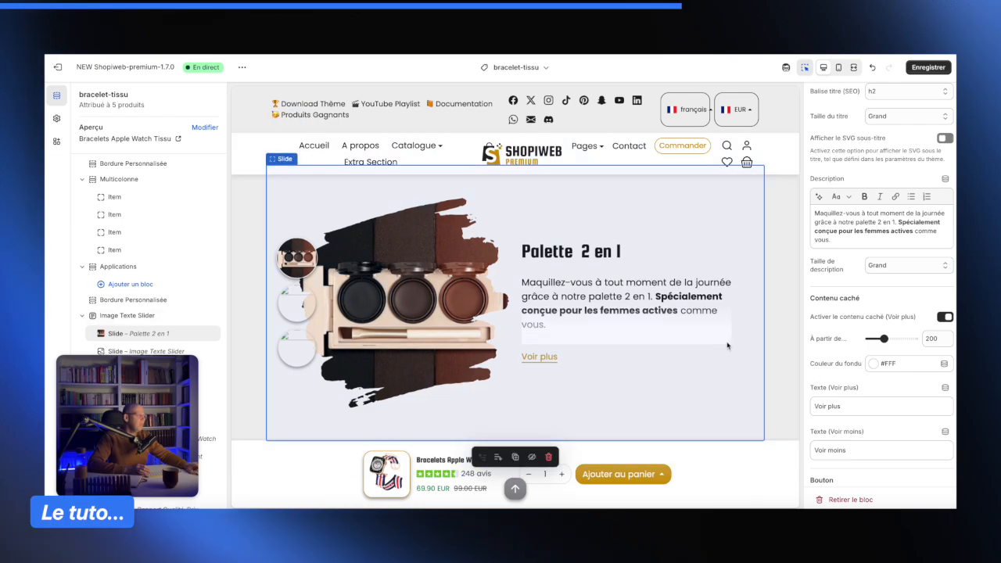
{"action": "left_click", "coordinate": [879, 365]}
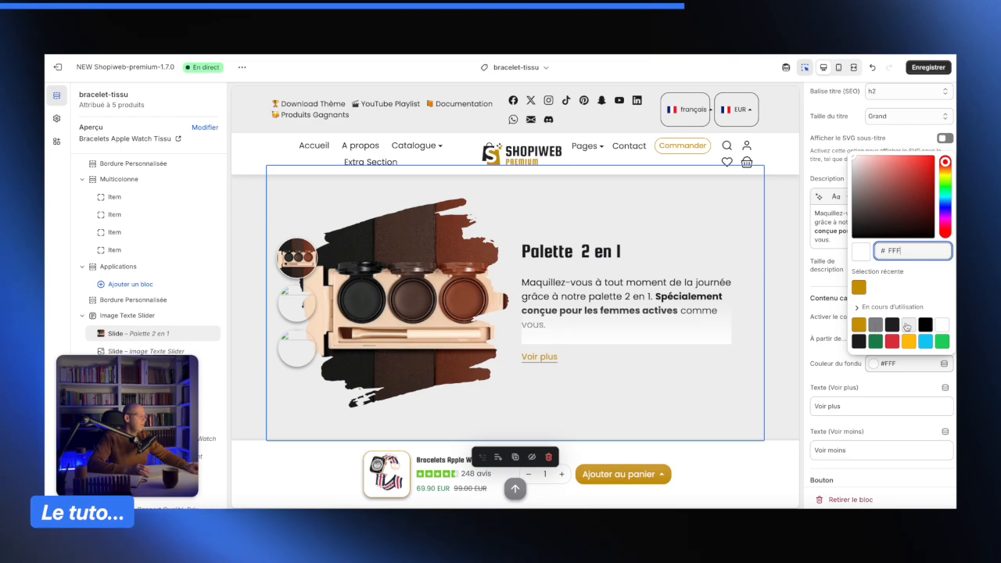
{"action": "left_click", "coordinate": [908, 325]}
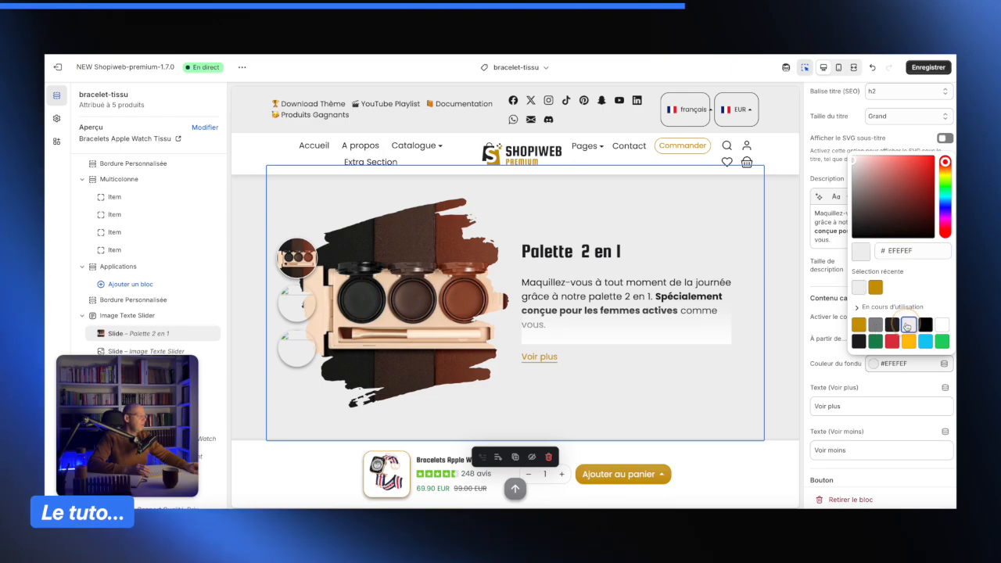
{"action": "left_click", "coordinate": [822, 357]}
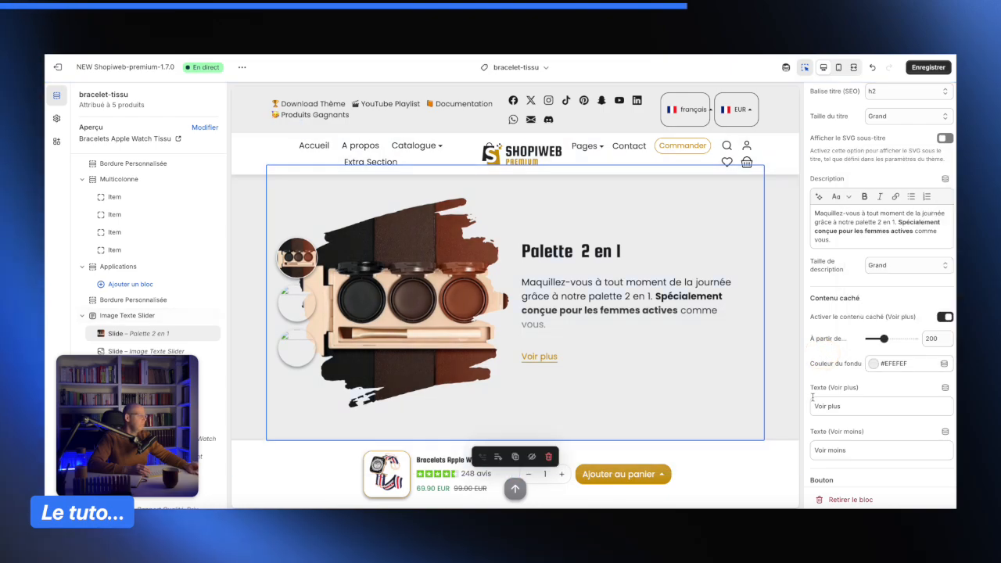
{"action": "left_click", "coordinate": [944, 318]}
- Review the slide's button settings and save the theme
{"action": "scroll", "coordinate": [875, 328], "scroll_direction": "down", "scroll_amount": 3}
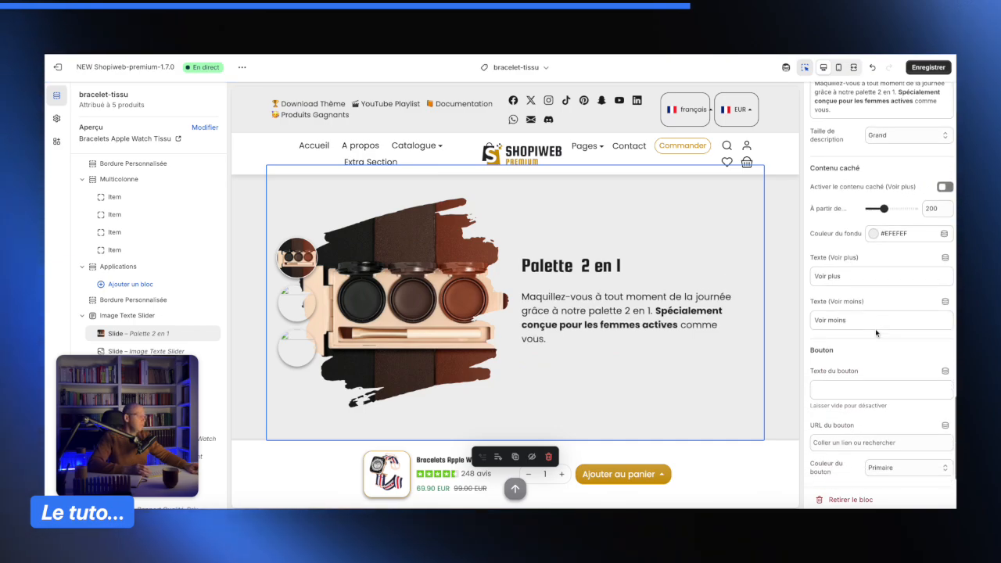
{"action": "scroll", "coordinate": [852, 357], "scroll_direction": "down", "scroll_amount": 1}
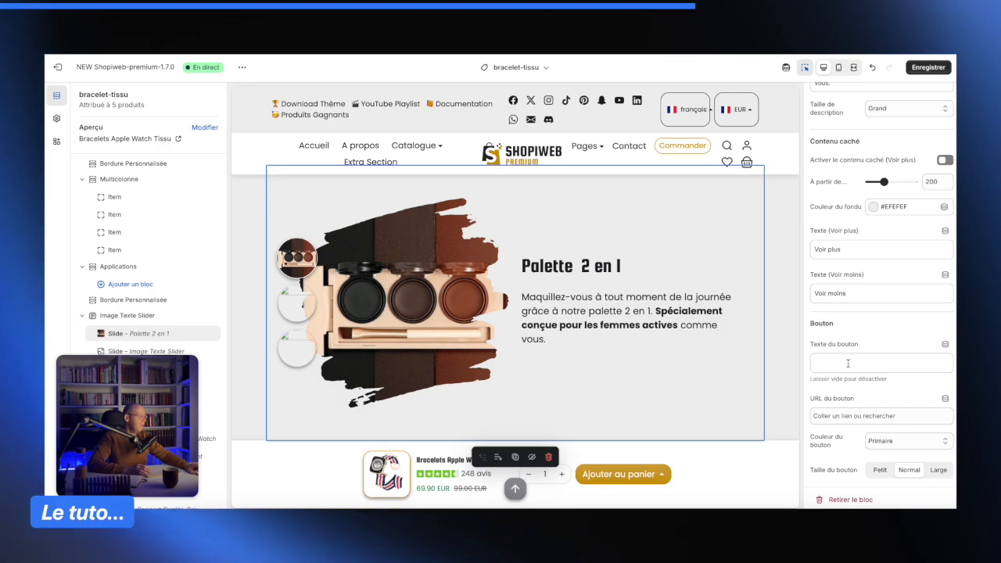
{"action": "scroll", "coordinate": [849, 364], "scroll_direction": "up", "scroll_amount": 1}
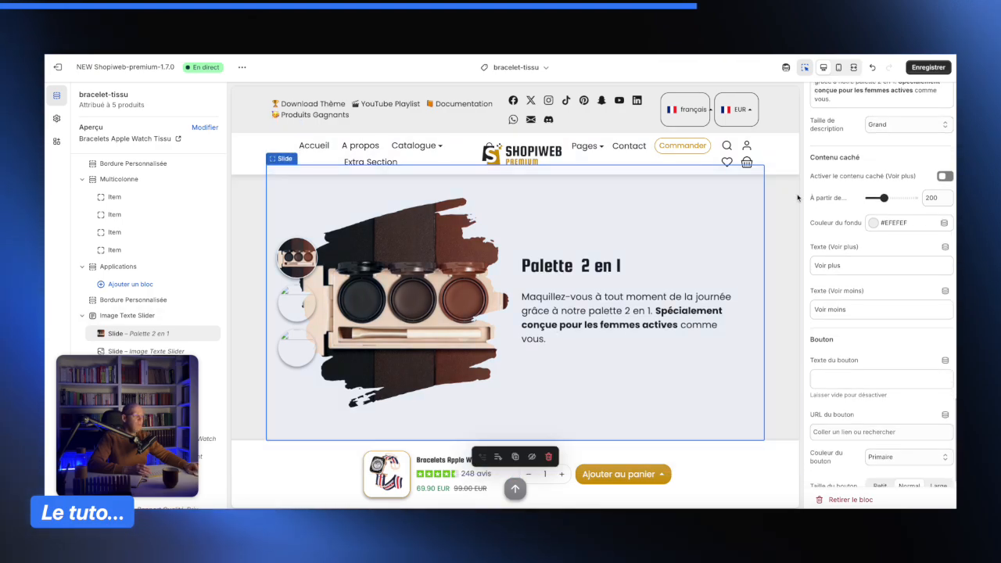
{"action": "left_click", "coordinate": [929, 67]}
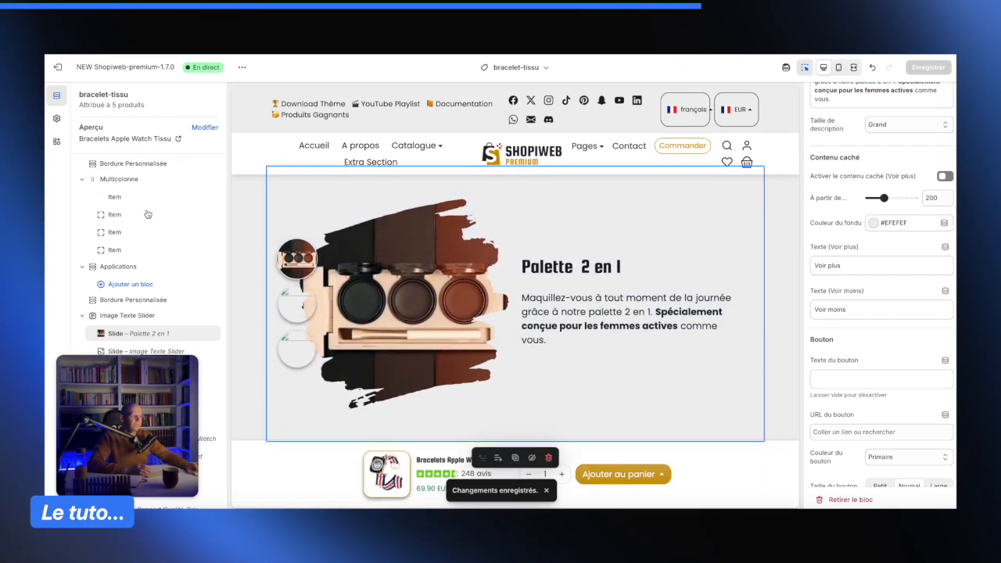
- Select the second slide of the Image Texte Slider and set its image to the Waterproof picture
{"action": "scroll", "coordinate": [168, 188], "scroll_direction": "up", "scroll_amount": 10}
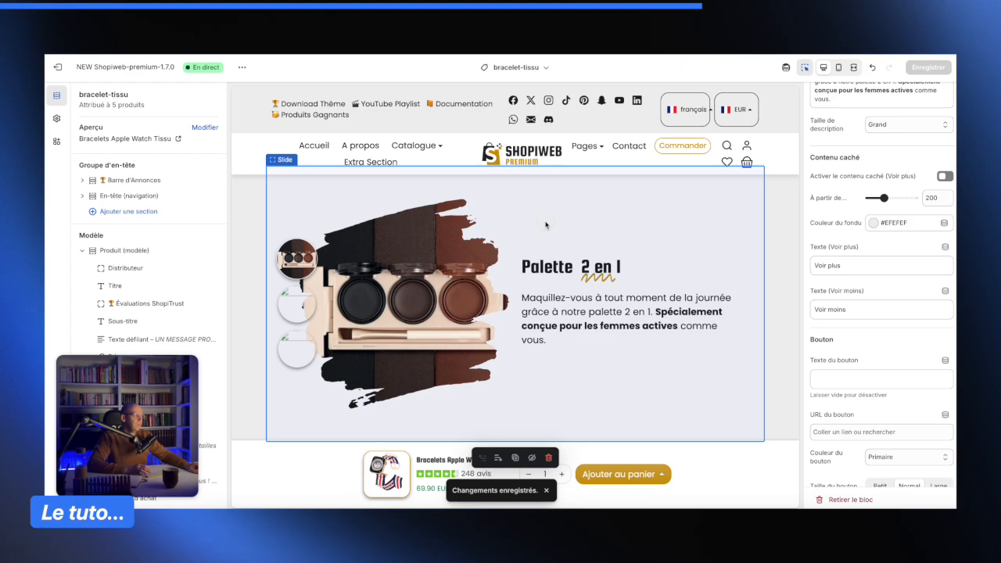
{"action": "scroll", "coordinate": [156, 258], "scroll_direction": "down", "scroll_amount": 10}
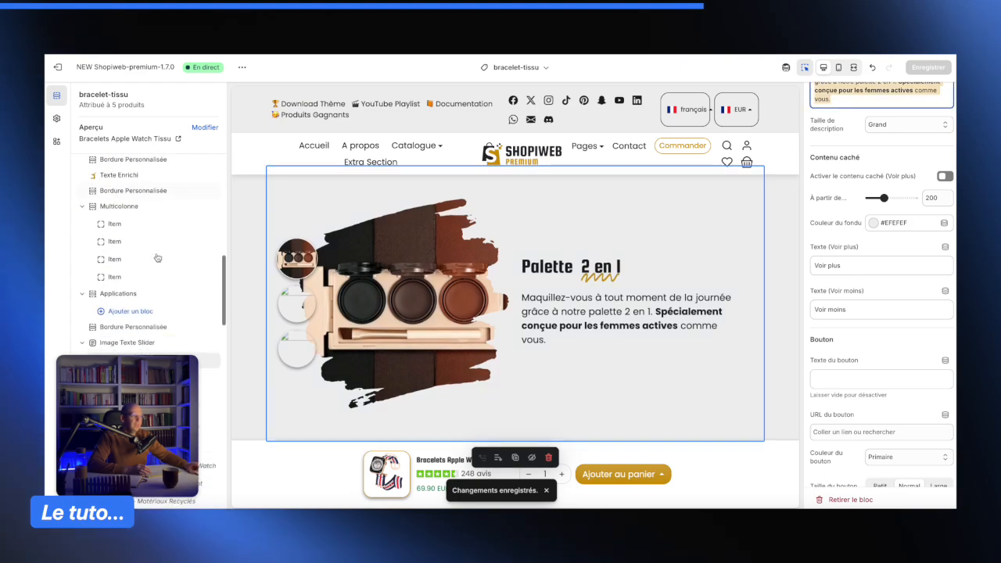
{"action": "scroll", "coordinate": [145, 258], "scroll_direction": "down", "scroll_amount": 5}
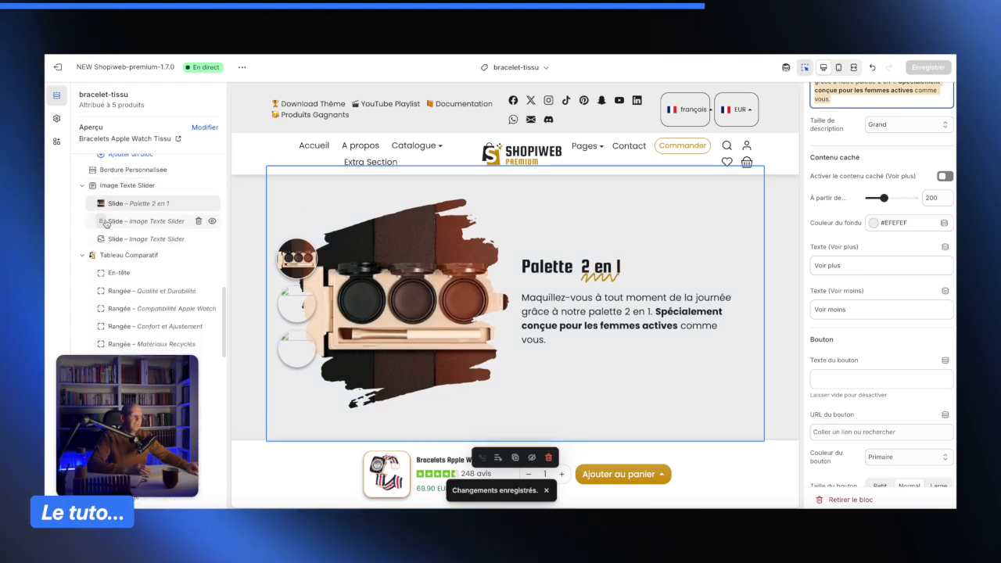
{"action": "left_click", "coordinate": [123, 222]}
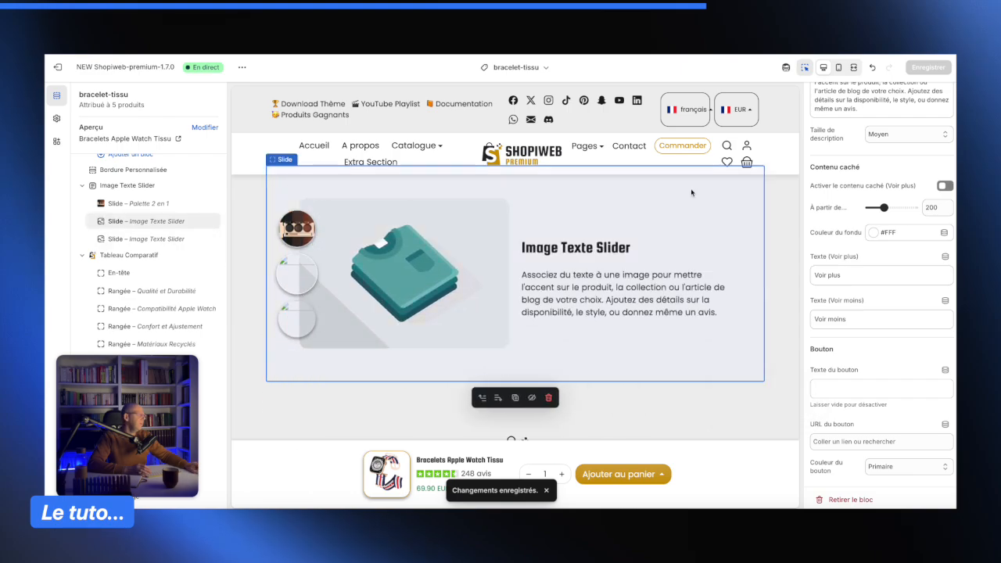
{"action": "left_click", "coordinate": [912, 146]}
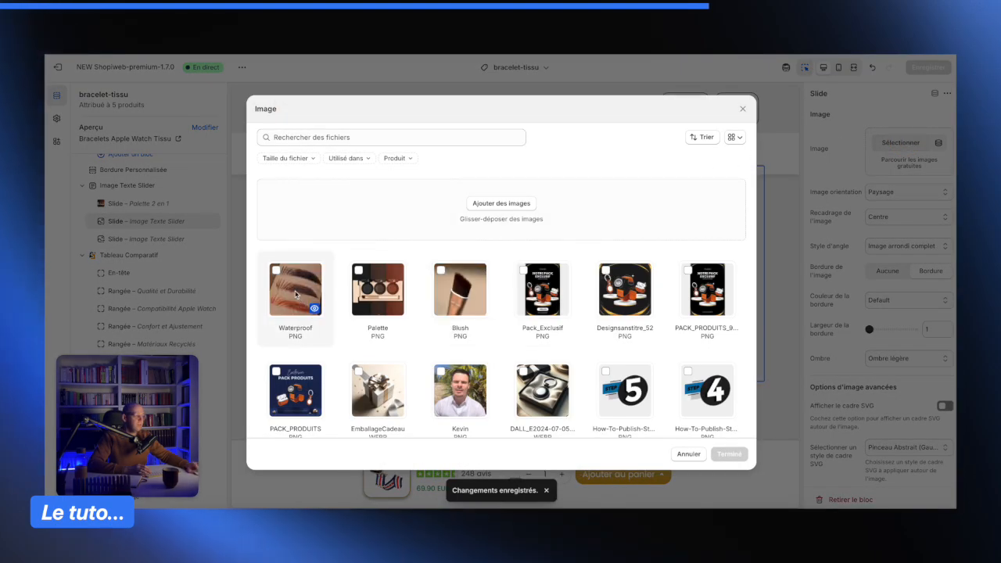
{"action": "left_click", "coordinate": [295, 294]}
{"action": "left_click", "coordinate": [730, 454]}
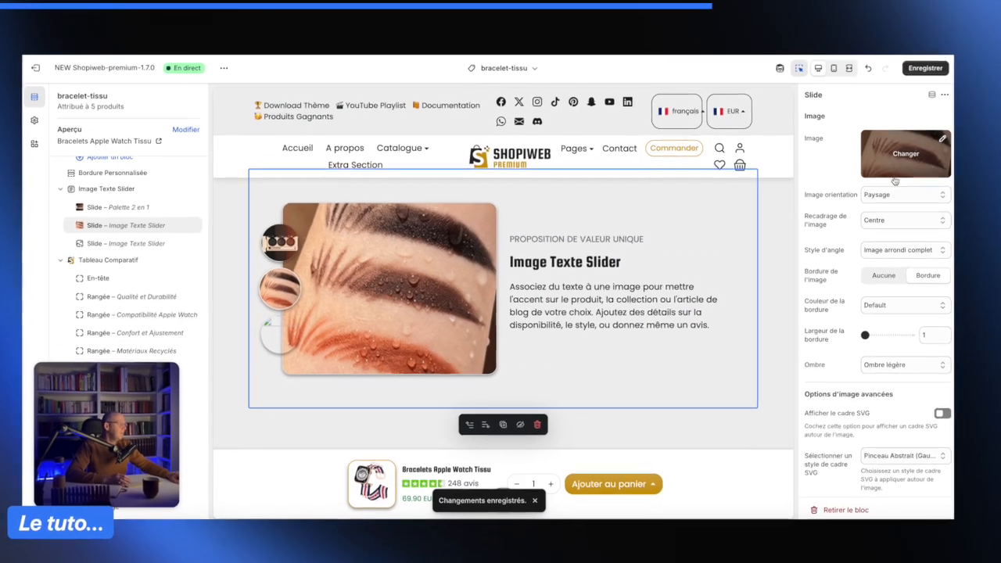
- Set the second slide's image orientation to Carré and turn on the SVG frame option
{"action": "left_click", "coordinate": [897, 194]}
{"action": "left_click", "coordinate": [897, 183]}
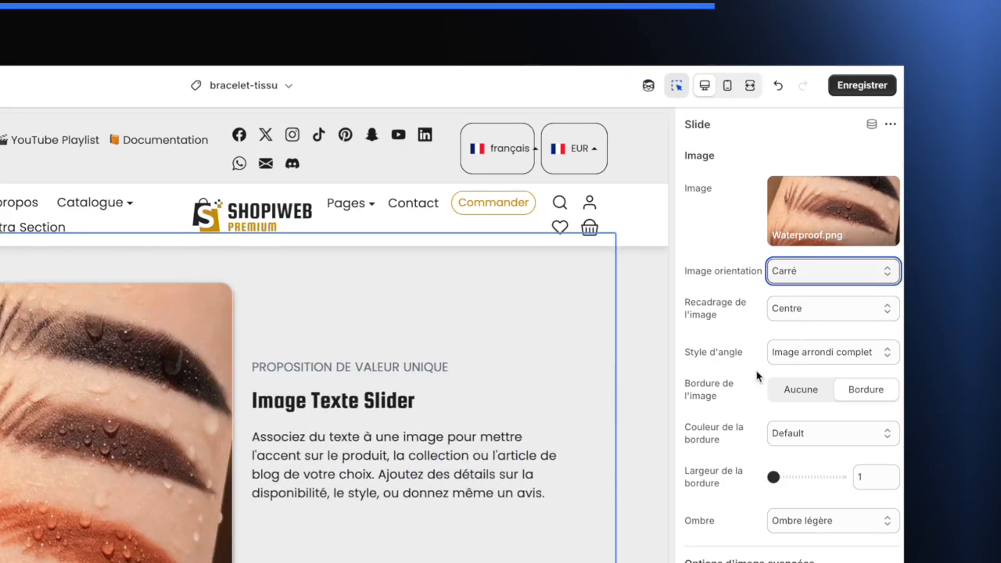
{"action": "scroll", "coordinate": [756, 371], "scroll_direction": "down", "scroll_amount": 1}
{"action": "left_click", "coordinate": [828, 376]}
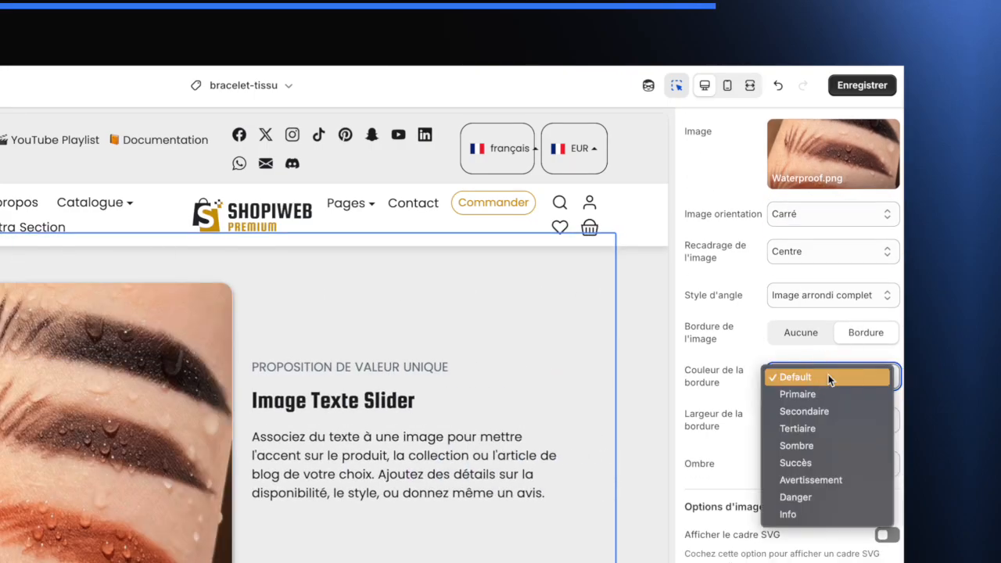
{"action": "left_click", "coordinate": [732, 394]}
{"action": "scroll", "coordinate": [743, 396], "scroll_direction": "down", "scroll_amount": 1}
{"action": "scroll", "coordinate": [743, 396], "scroll_direction": "down", "scroll_amount": 2}
{"action": "left_click", "coordinate": [887, 338]}
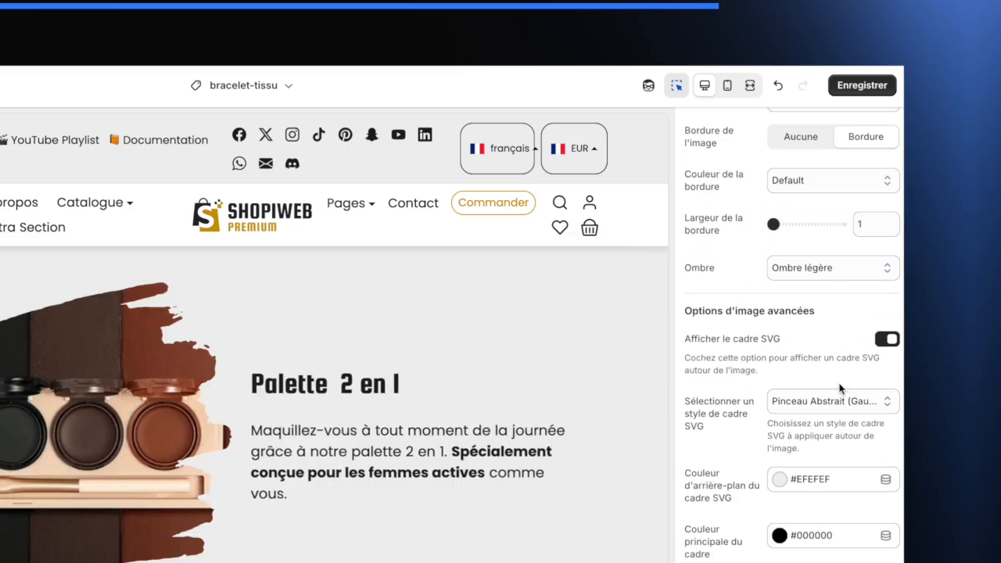
- Clear the second slide's caption text
{"action": "scroll", "coordinate": [778, 375], "scroll_direction": "down", "scroll_amount": 5}
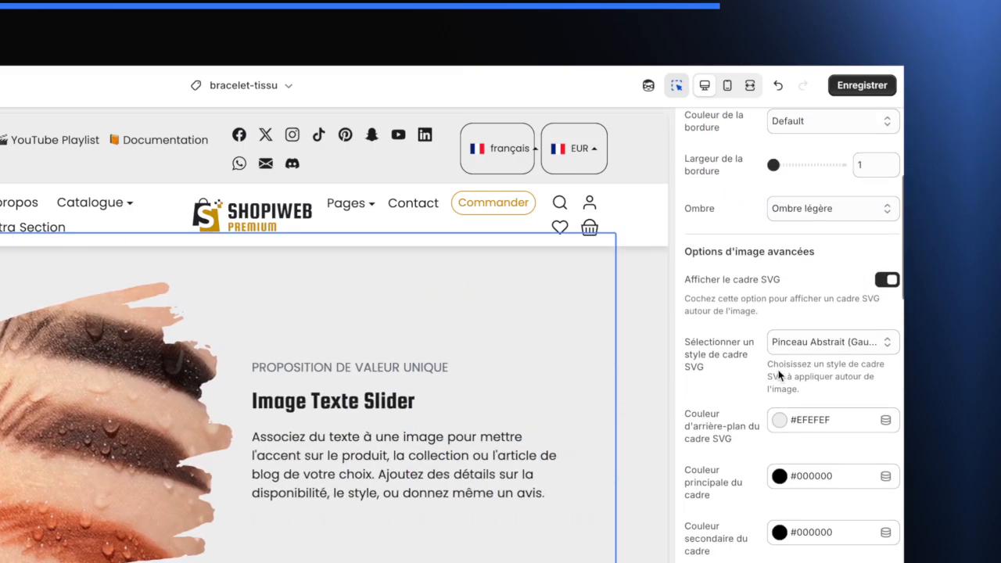
{"action": "scroll", "coordinate": [778, 375], "scroll_direction": "down", "scroll_amount": 1}
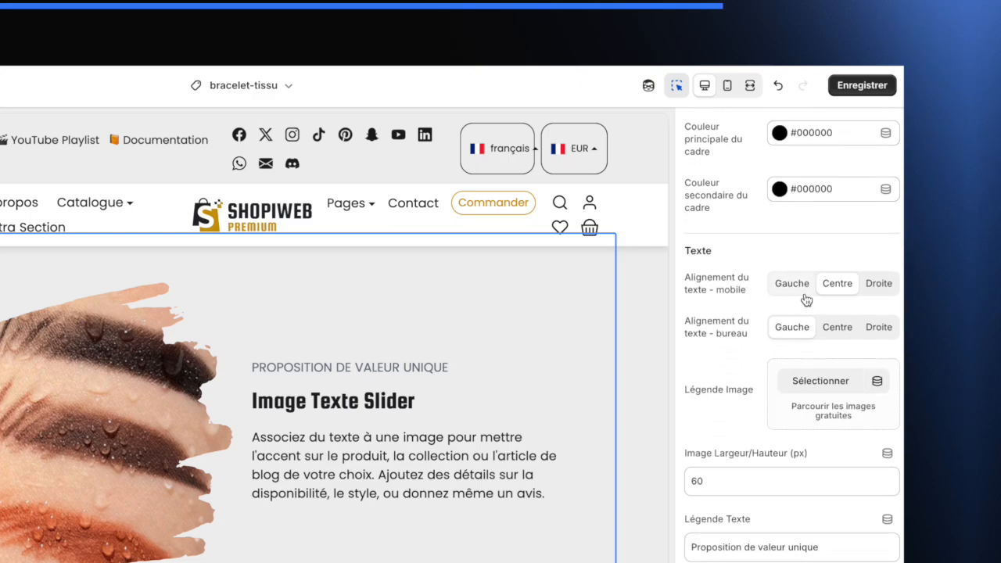
{"action": "left_click", "coordinate": [800, 288]}
{"action": "scroll", "coordinate": [758, 330], "scroll_direction": "down", "scroll_amount": 1}
{"action": "scroll", "coordinate": [759, 330], "scroll_direction": "down", "scroll_amount": 3}
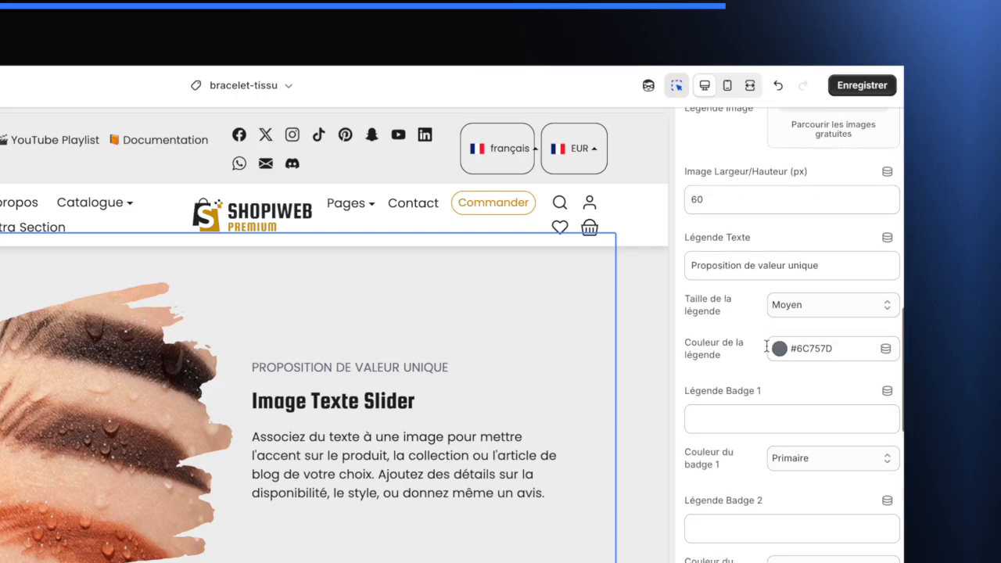
{"action": "left_click", "coordinate": [806, 265]}
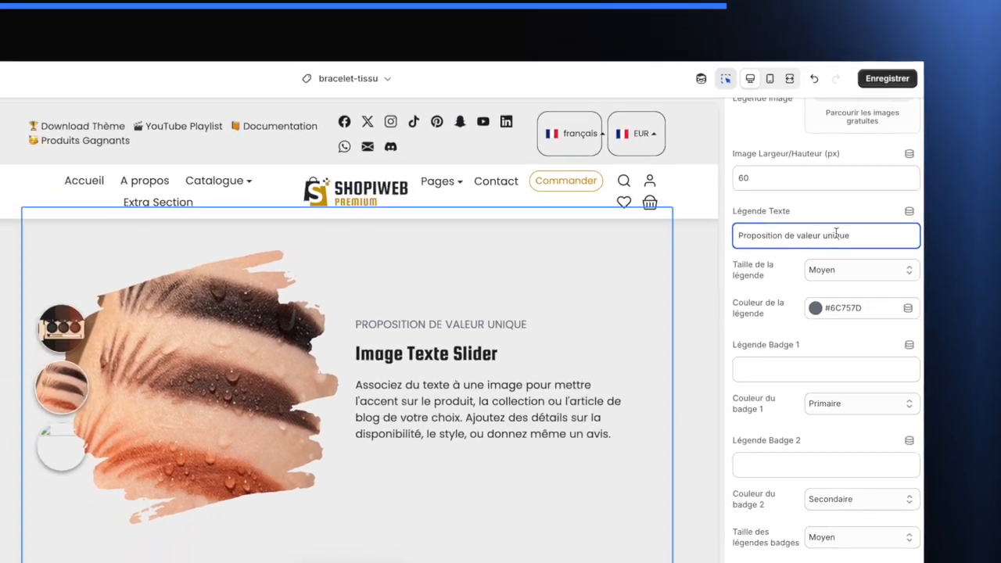
{"action": "key", "text": "ctrl+a"}
{"action": "key", "text": "BackSpace"}
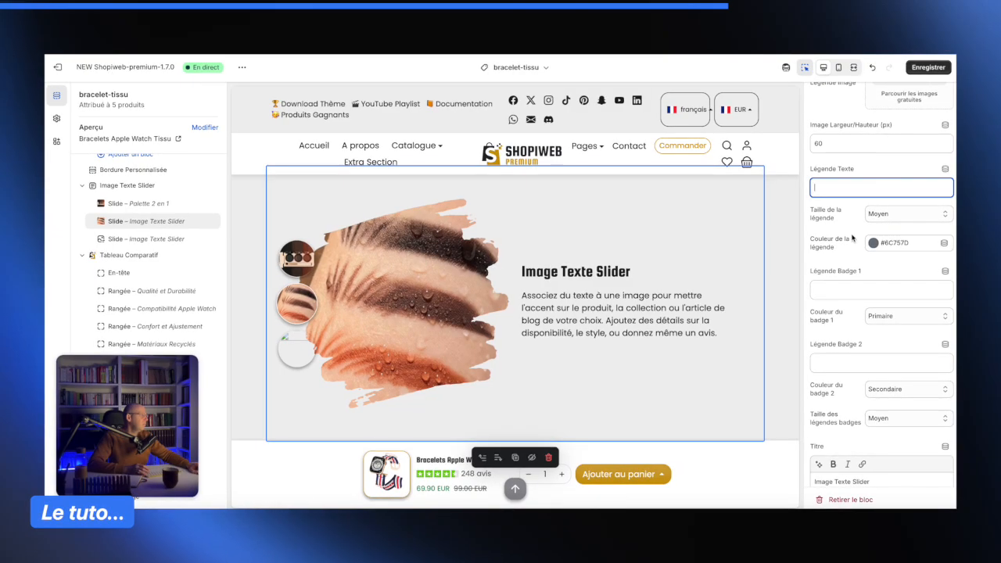
- Retitle the second slide as Résiste à l'eau
{"action": "scroll", "coordinate": [832, 277], "scroll_direction": "down", "scroll_amount": 1}
{"action": "scroll", "coordinate": [841, 266], "scroll_direction": "down", "scroll_amount": 3}
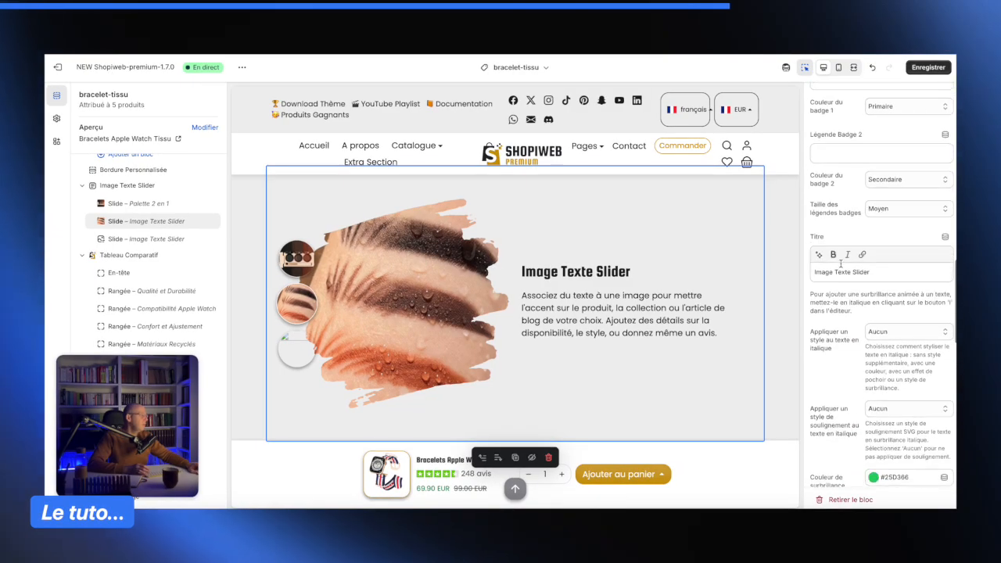
{"action": "triple_click", "coordinate": [880, 241]}
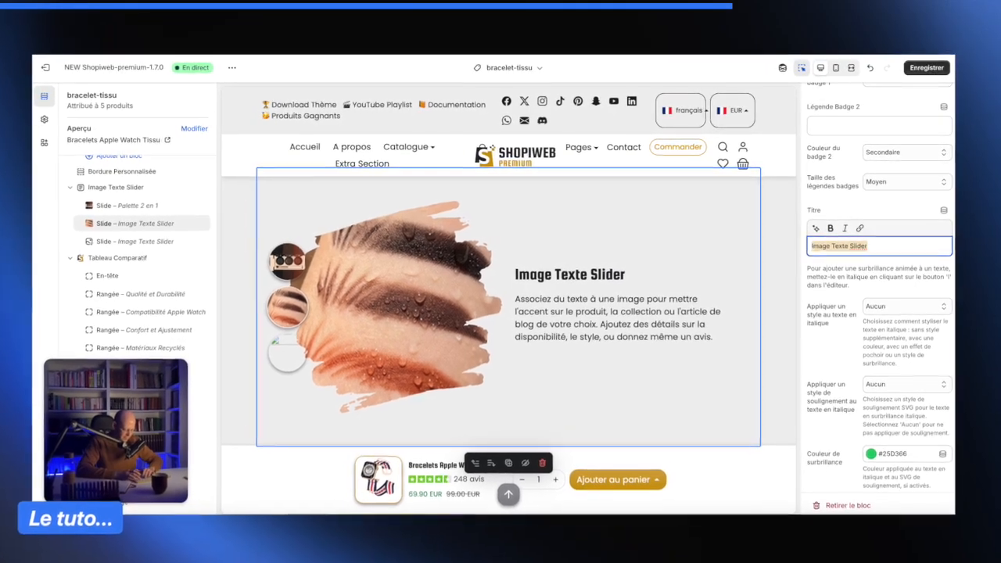
{"action": "type", "text": "Résiste à l'eau"}
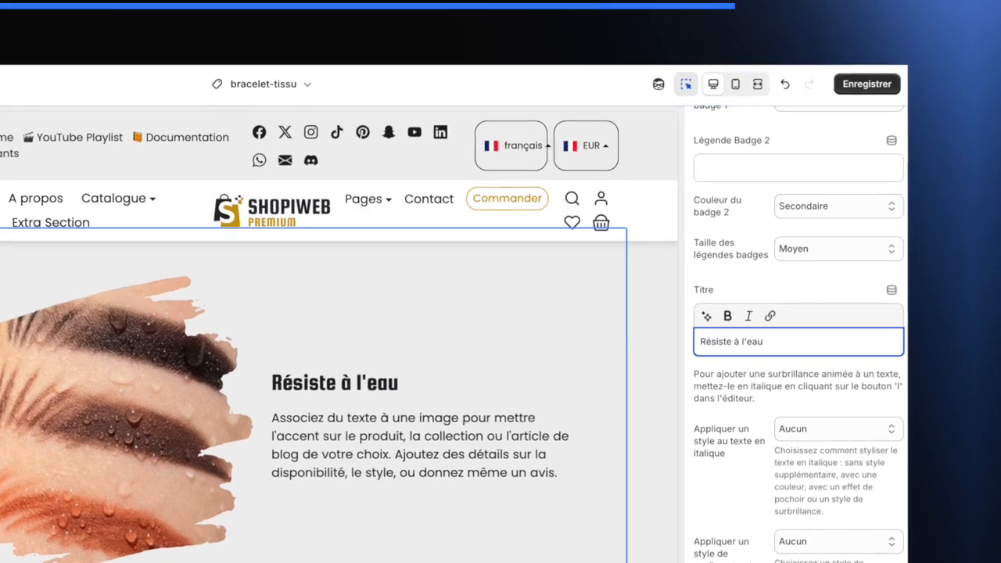
- Change the second slide's title to 100% Waterproof
{"action": "key", "text": "ctrl+a"}
{"action": "type", "text": "Water"}
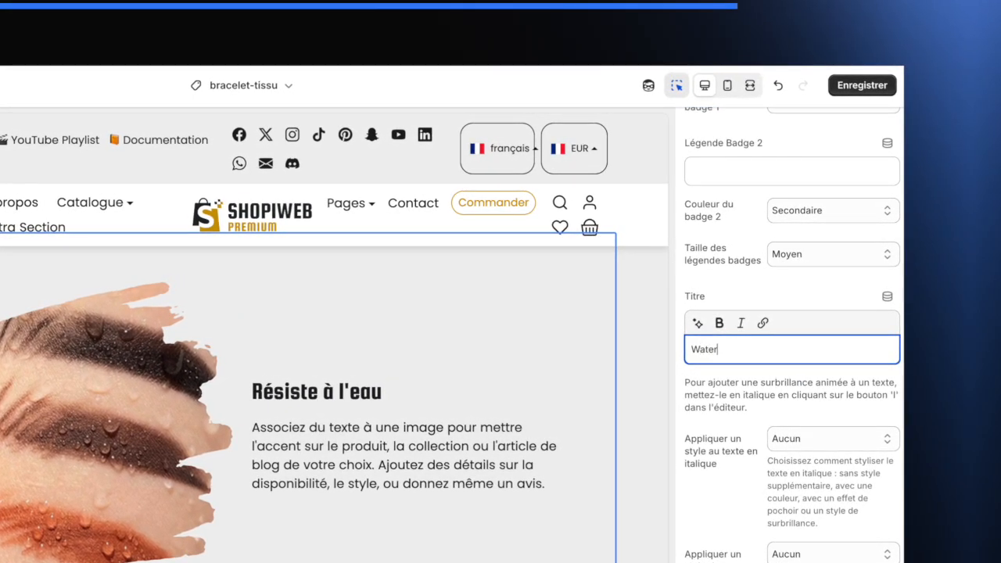
{"action": "key", "text": "ctrl+a"}
{"action": "type", "text": "100"}
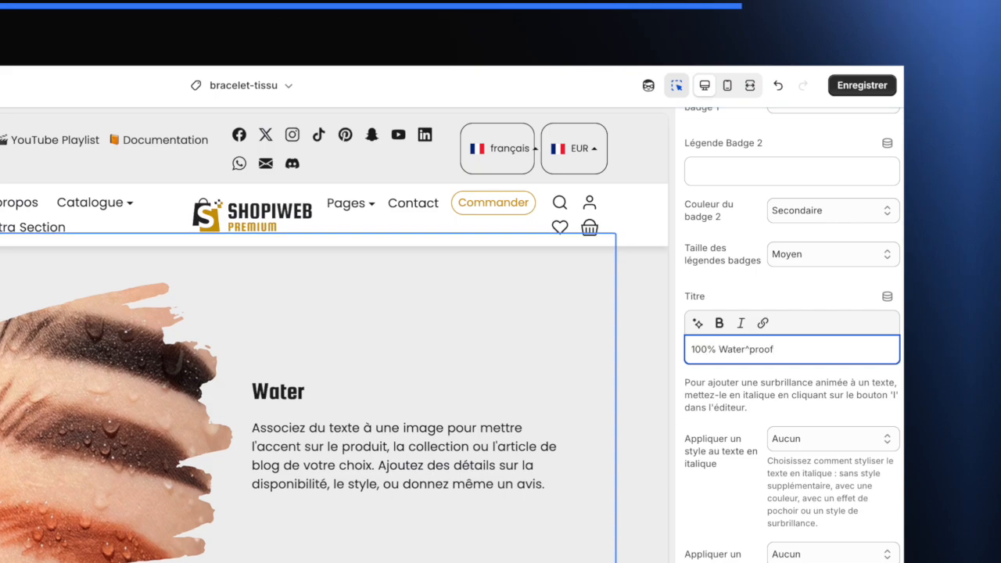
{"action": "left_click", "coordinate": [749, 349]}
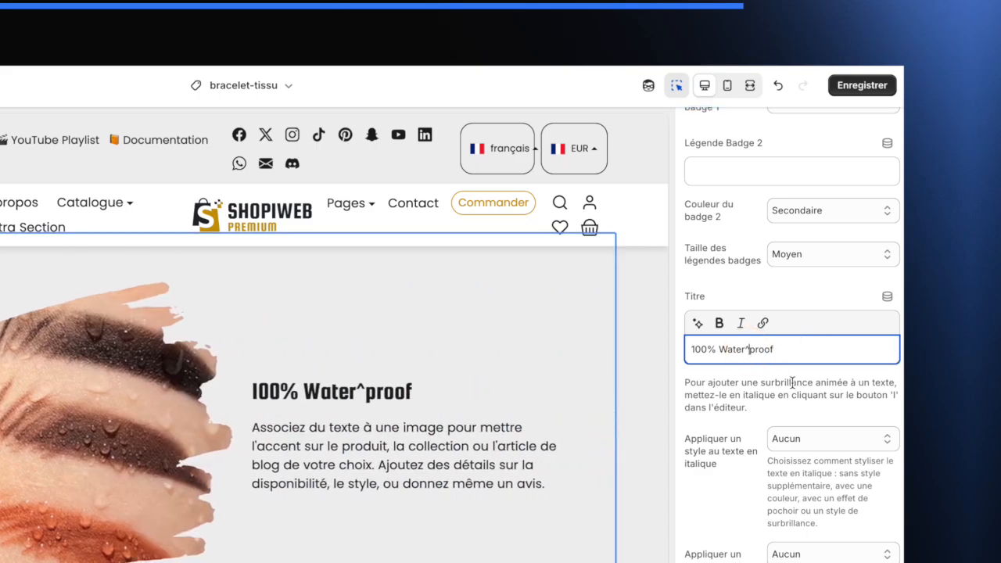
{"action": "left_click", "coordinate": [758, 372]}
- Italicize the word Waterproof in the slide title
{"action": "scroll", "coordinate": [763, 377], "scroll_direction": "down", "scroll_amount": 2}
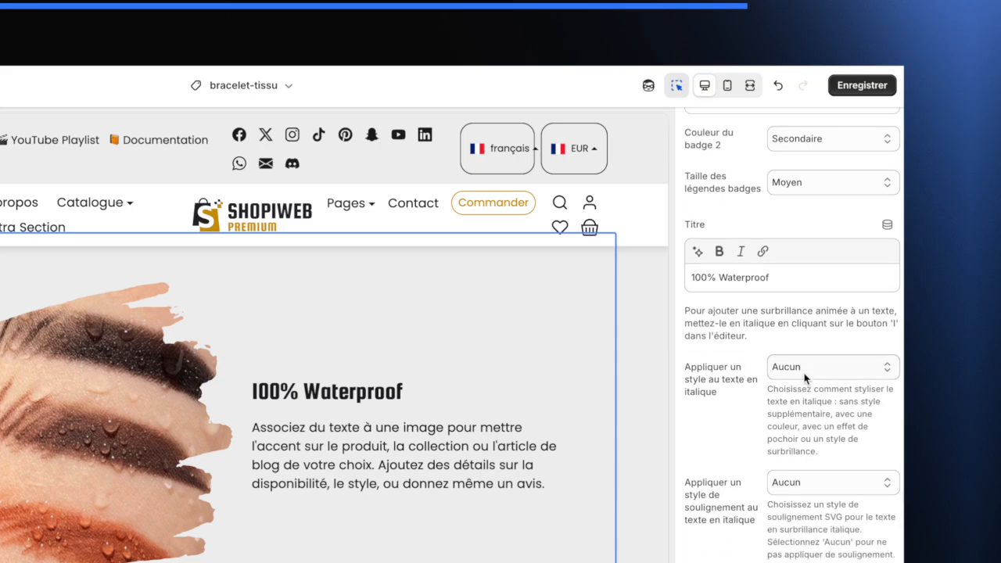
{"action": "scroll", "coordinate": [805, 376], "scroll_direction": "up", "scroll_amount": 2}
{"action": "scroll", "coordinate": [763, 324], "scroll_direction": "down", "scroll_amount": 3}
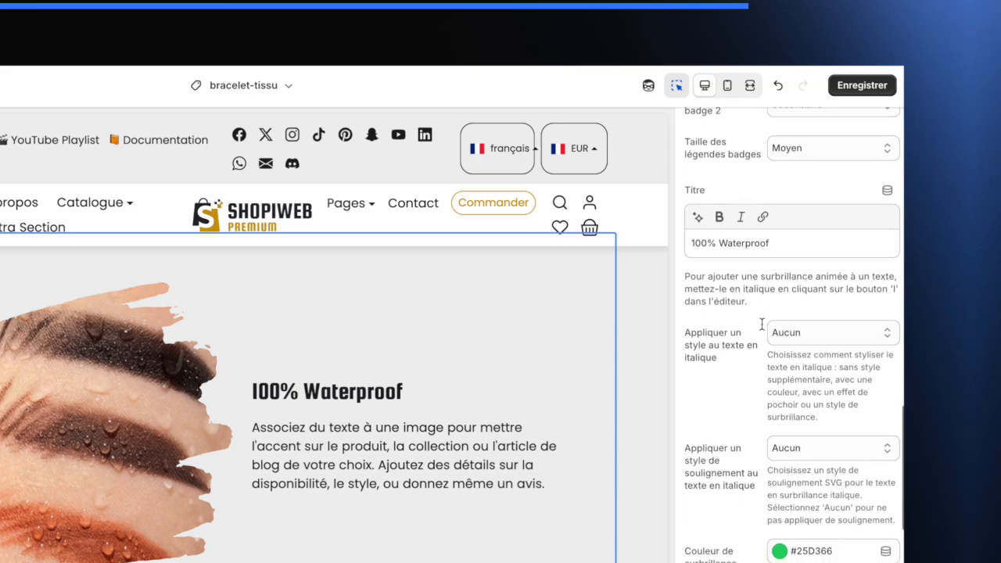
{"action": "scroll", "coordinate": [782, 272], "scroll_direction": "down", "scroll_amount": 3}
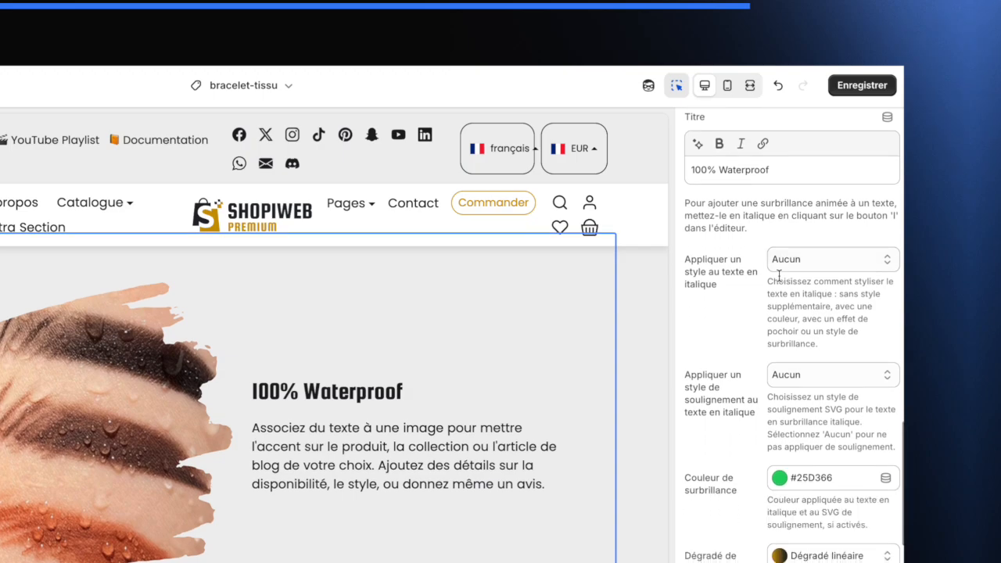
{"action": "scroll", "coordinate": [781, 334], "scroll_direction": "down", "scroll_amount": 1}
{"action": "scroll", "coordinate": [781, 334], "scroll_direction": "up", "scroll_amount": 1}
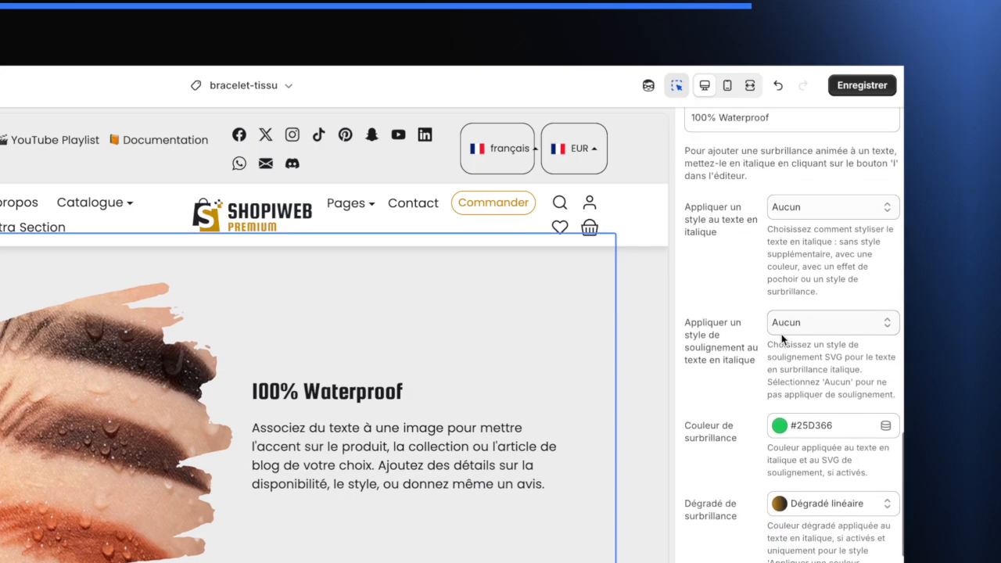
{"action": "scroll", "coordinate": [803, 196], "scroll_direction": "up", "scroll_amount": 1}
{"action": "scroll", "coordinate": [736, 197], "scroll_direction": "down", "scroll_amount": 1}
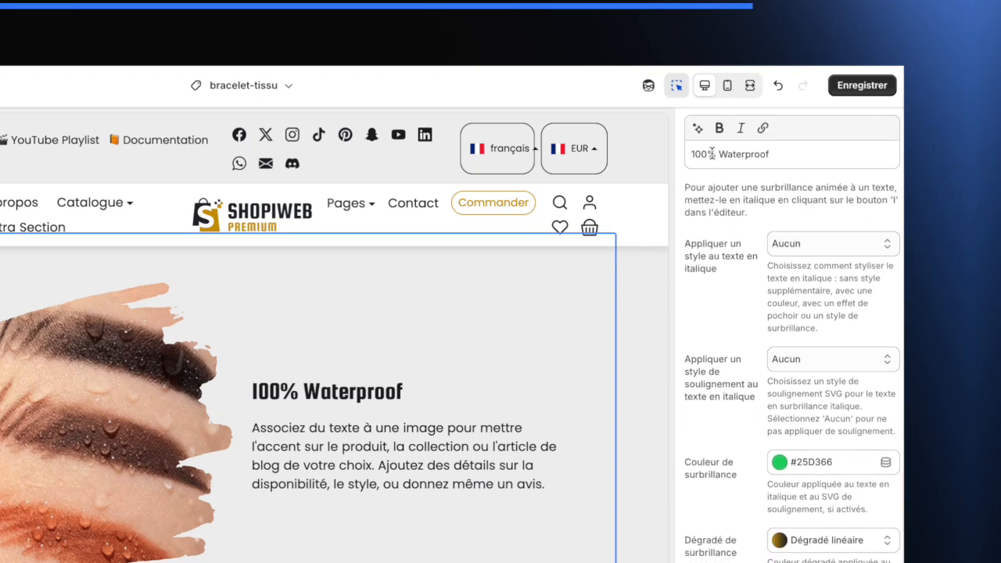
{"action": "left_click_drag", "start_coordinate": [717, 154], "coordinate": [781, 154]}
{"action": "left_click", "coordinate": [742, 129]}
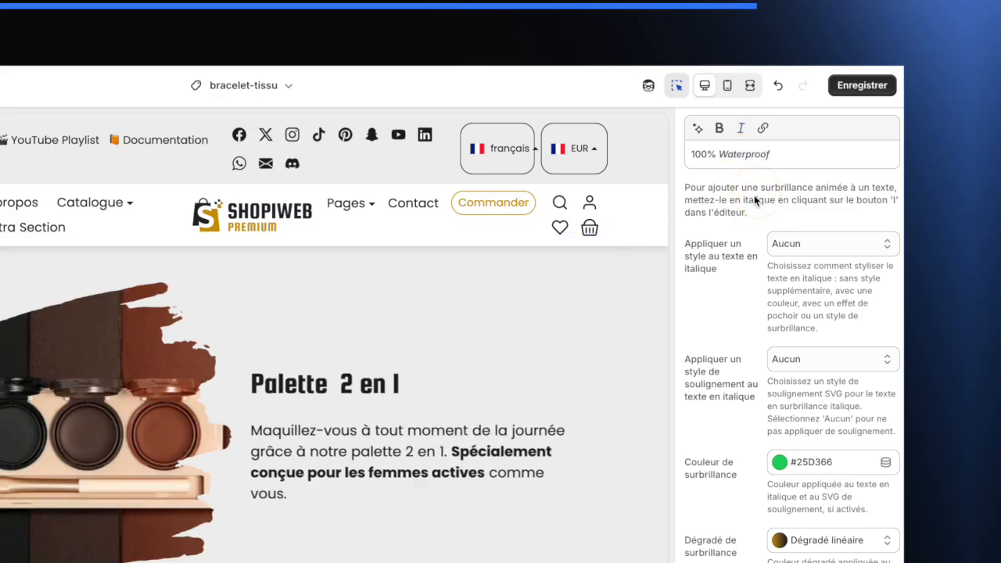
- Set the underline style for italic title text to Soulignement Signature
{"action": "scroll", "coordinate": [743, 250], "scroll_direction": "down", "scroll_amount": 2}
{"action": "scroll", "coordinate": [751, 252], "scroll_direction": "up", "scroll_amount": 1}
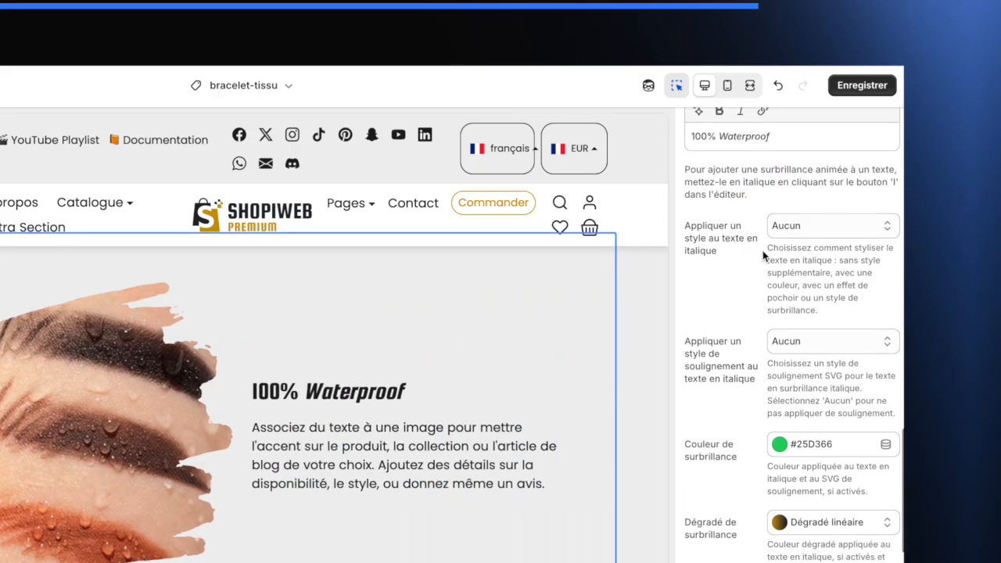
{"action": "left_click", "coordinate": [798, 226]}
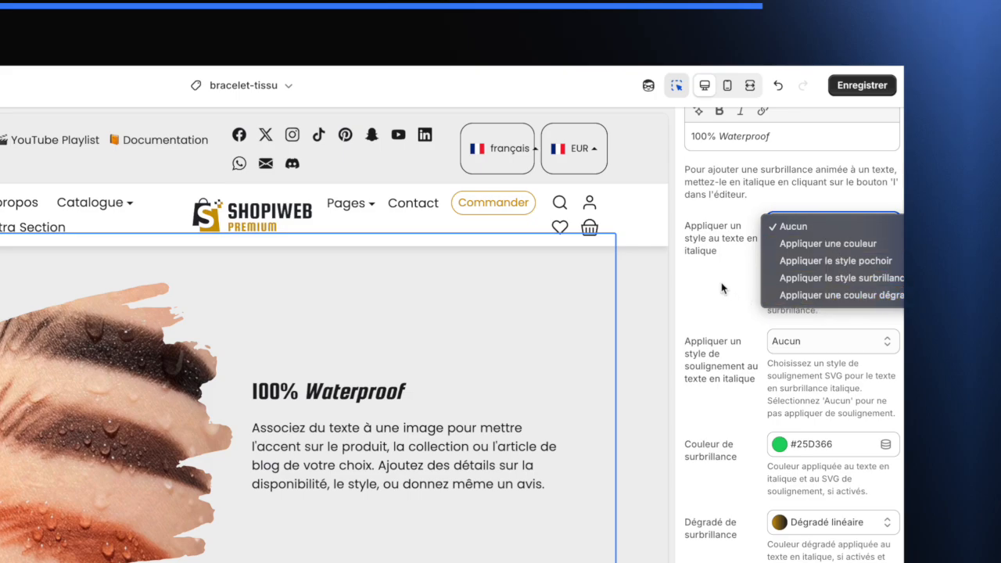
{"action": "left_click", "coordinate": [706, 302]}
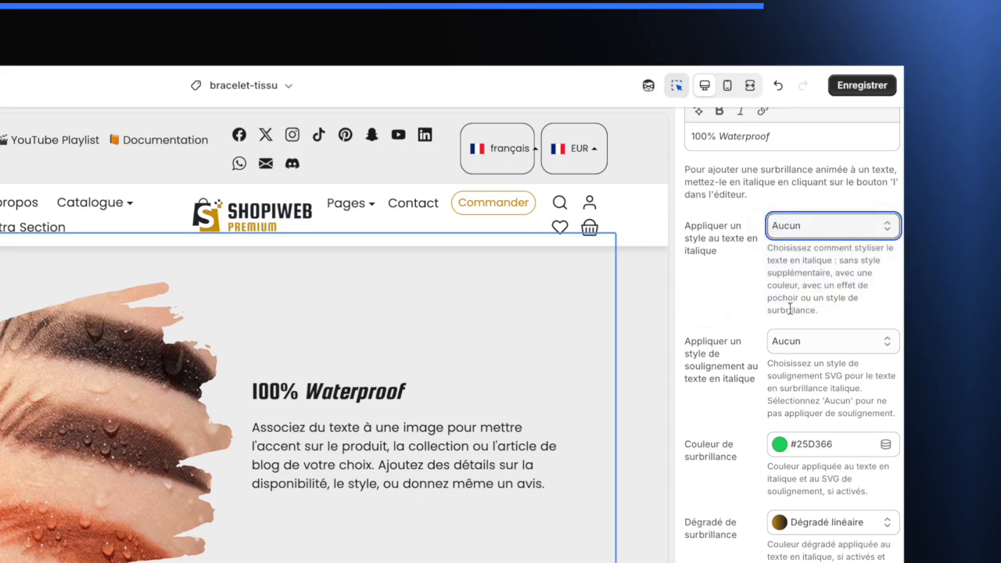
{"action": "scroll", "coordinate": [790, 309], "scroll_direction": "down", "scroll_amount": 1}
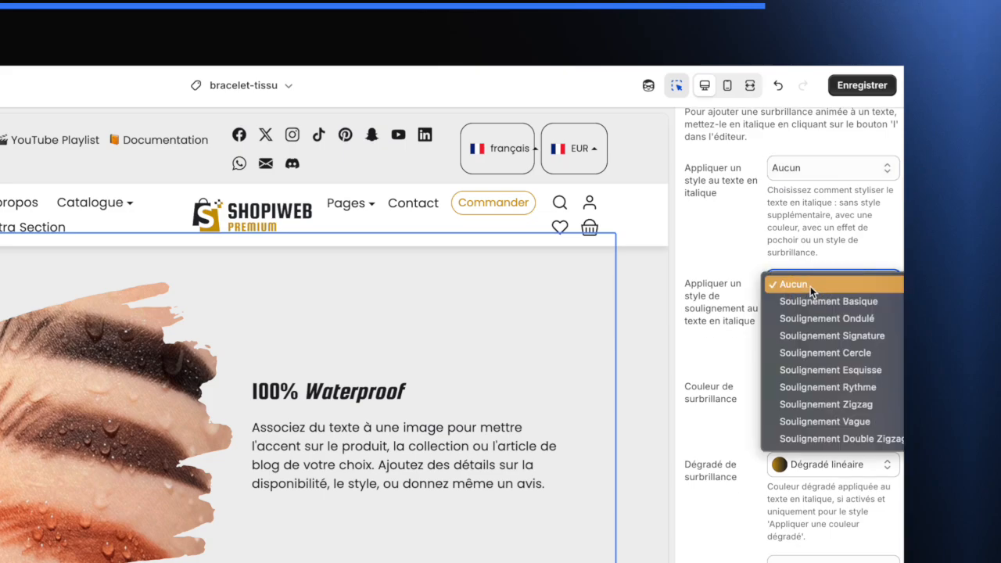
{"action": "left_click", "coordinate": [841, 341]}
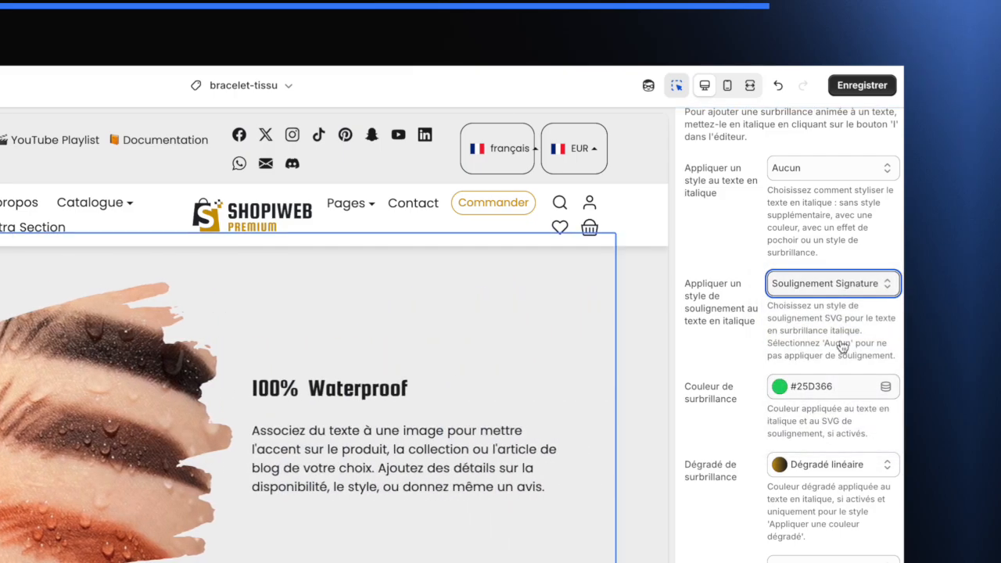
- Set the highlight colour to #C99700
{"action": "left_click", "coordinate": [780, 388]}
{"action": "type", "text": "C99700"}
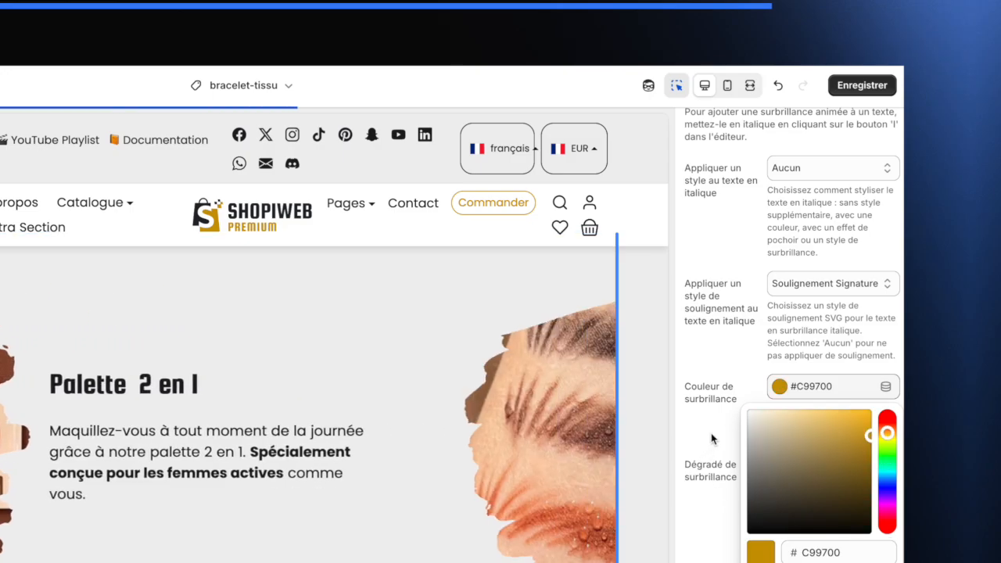
{"action": "left_click", "coordinate": [711, 438]}
- Set the slide's title size to Grand
{"action": "scroll", "coordinate": [713, 438], "scroll_direction": "down", "scroll_amount": 3}
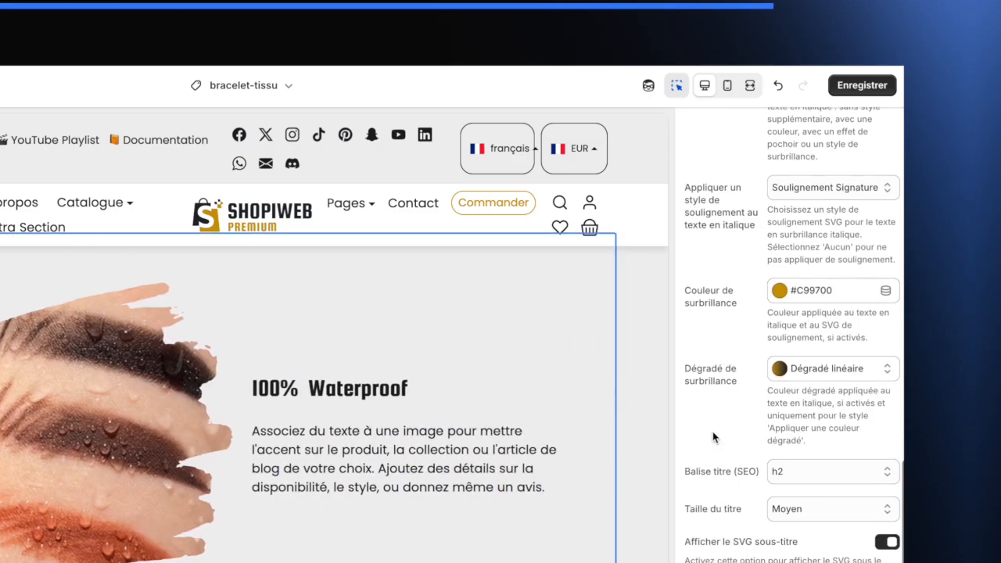
{"action": "scroll", "coordinate": [747, 446], "scroll_direction": "down", "scroll_amount": 2}
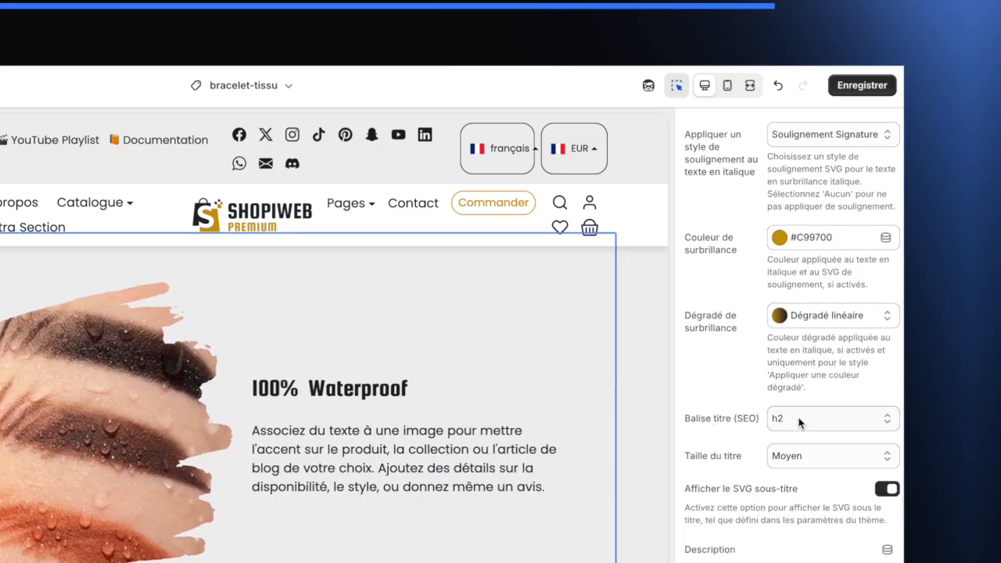
{"action": "scroll", "coordinate": [771, 430], "scroll_direction": "down", "scroll_amount": 1}
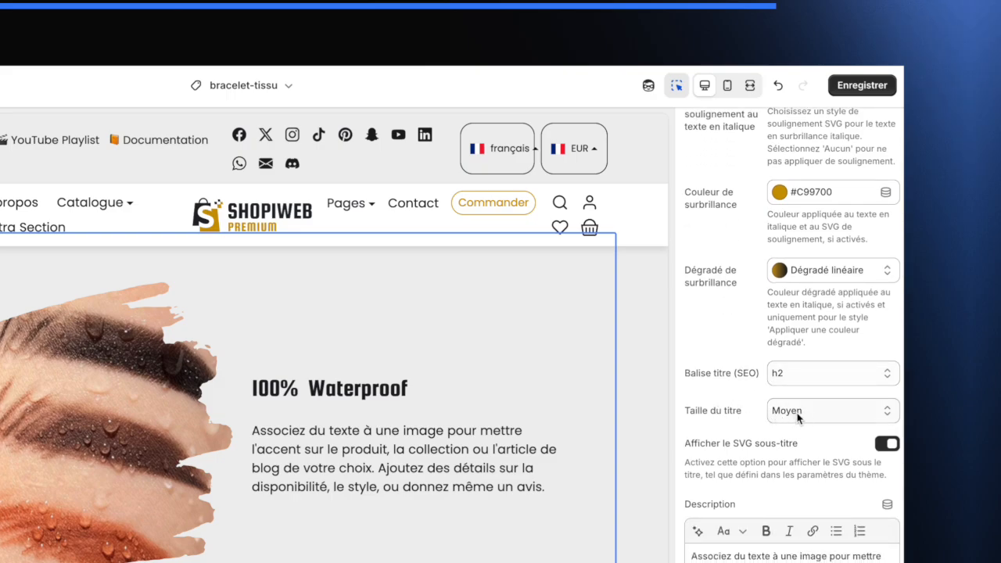
{"action": "left_click", "coordinate": [799, 417]}
{"action": "left_click", "coordinate": [805, 391]}
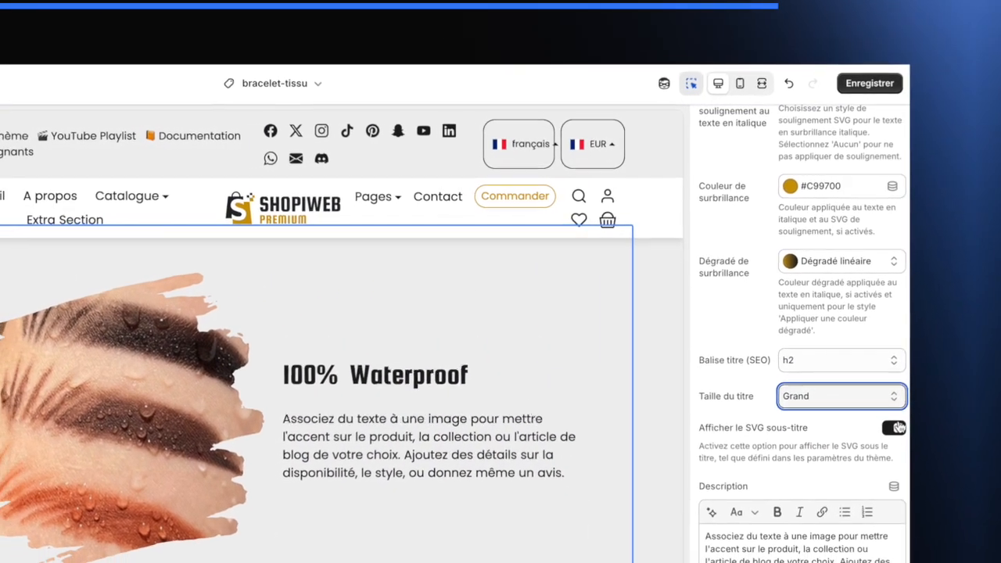
- Turn off the subtitle SVG option and save the theme
{"action": "left_click", "coordinate": [892, 441]}
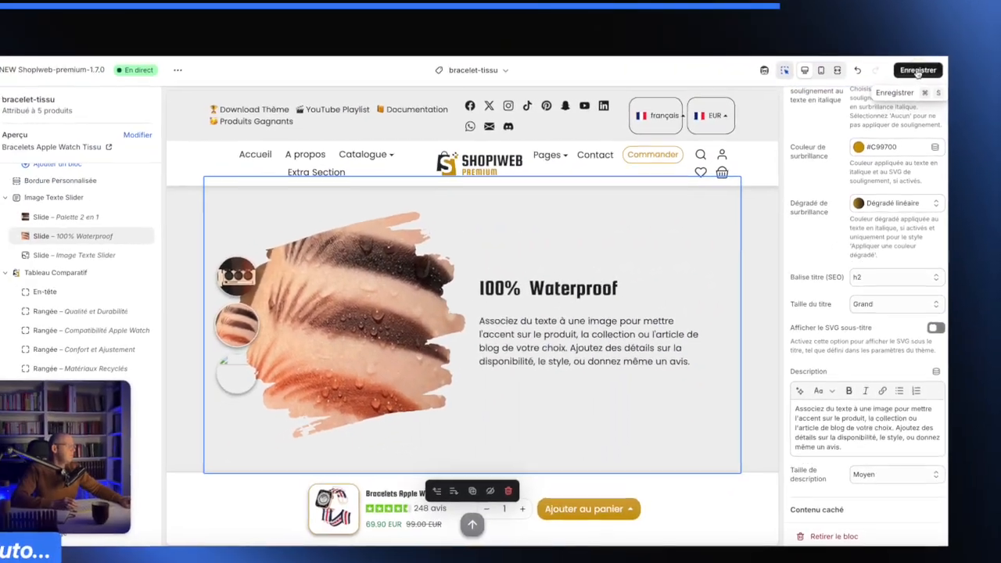
{"action": "left_click", "coordinate": [875, 82]}
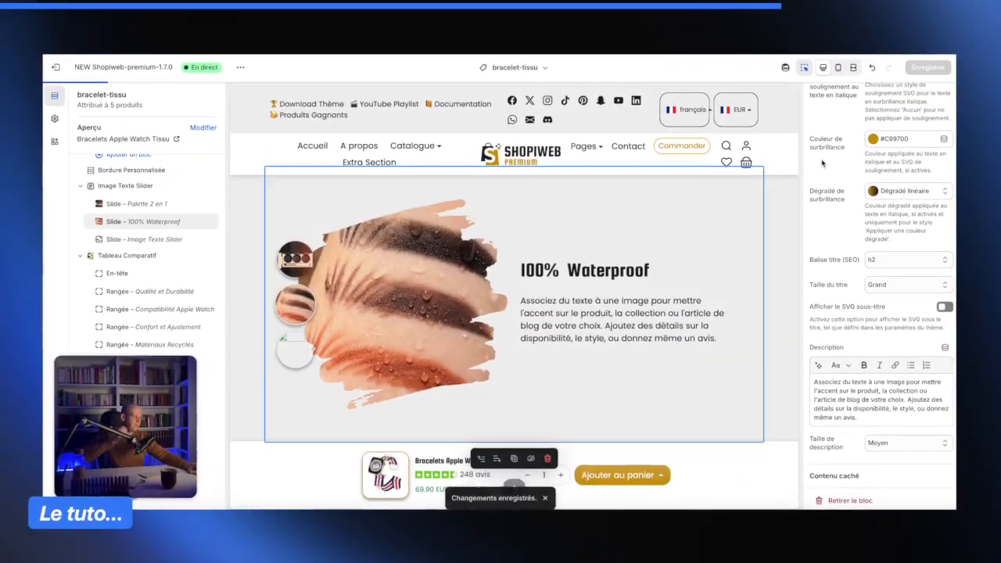
- Set the description size of the 100% Waterproof slide in the Image Texte Slider section to Grand
{"action": "left_click", "coordinate": [747, 385]}
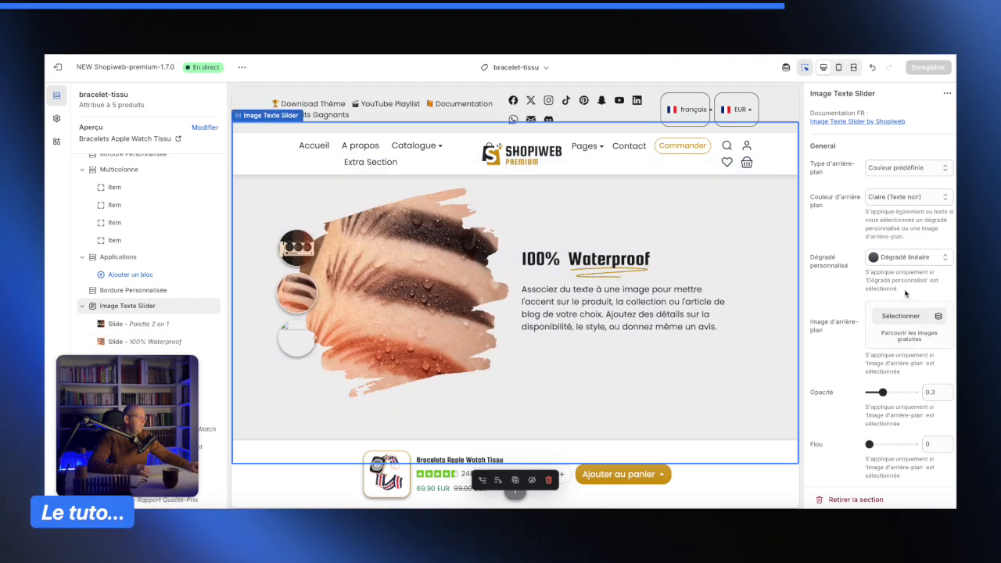
{"action": "scroll", "coordinate": [894, 297], "scroll_direction": "down", "scroll_amount": 10}
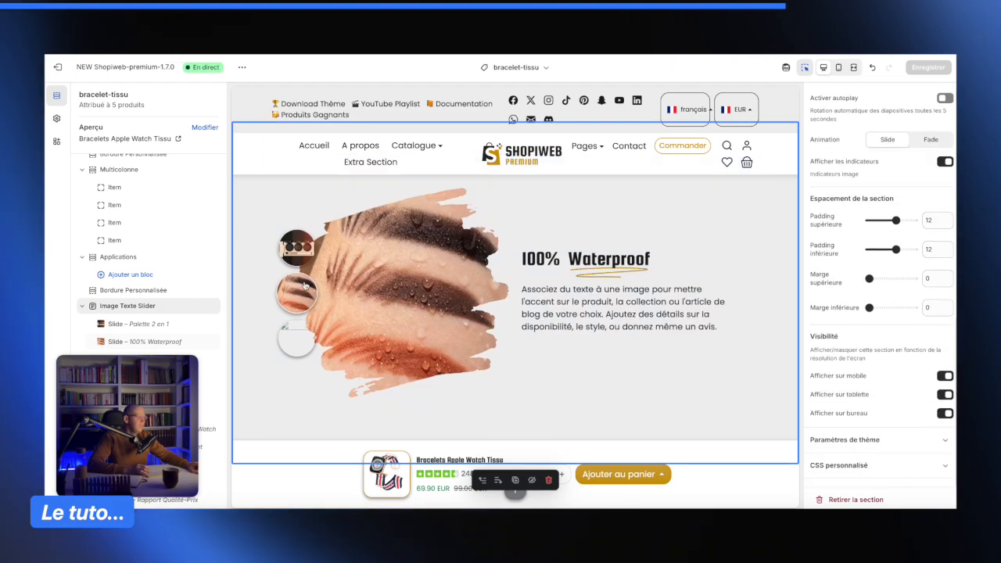
{"action": "left_click", "coordinate": [289, 305]}
{"action": "scroll", "coordinate": [852, 291], "scroll_direction": "down", "scroll_amount": 6}
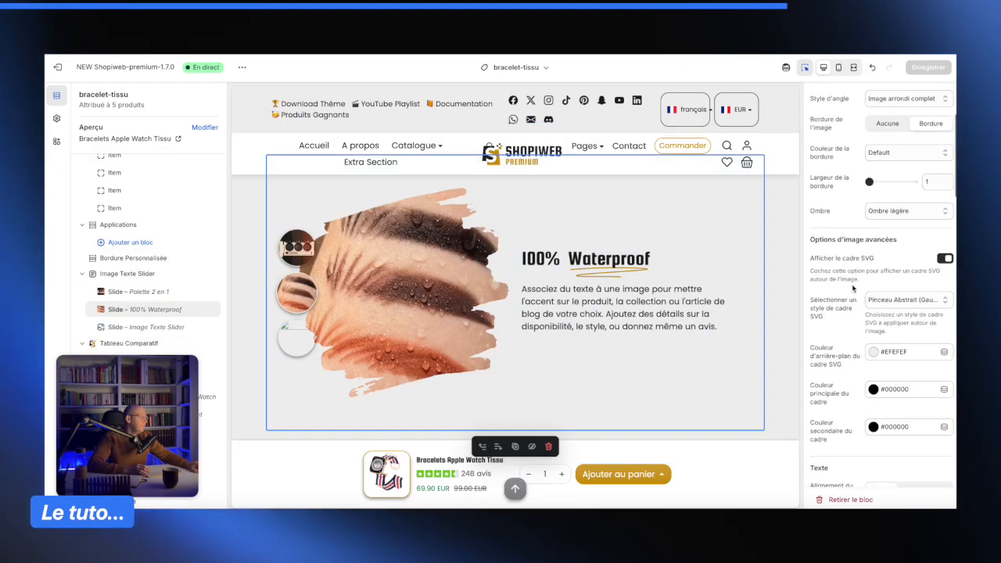
{"action": "scroll", "coordinate": [853, 291], "scroll_direction": "down", "scroll_amount": 5}
{"action": "scroll", "coordinate": [856, 286], "scroll_direction": "down", "scroll_amount": 6}
{"action": "scroll", "coordinate": [857, 290], "scroll_direction": "down", "scroll_amount": 6}
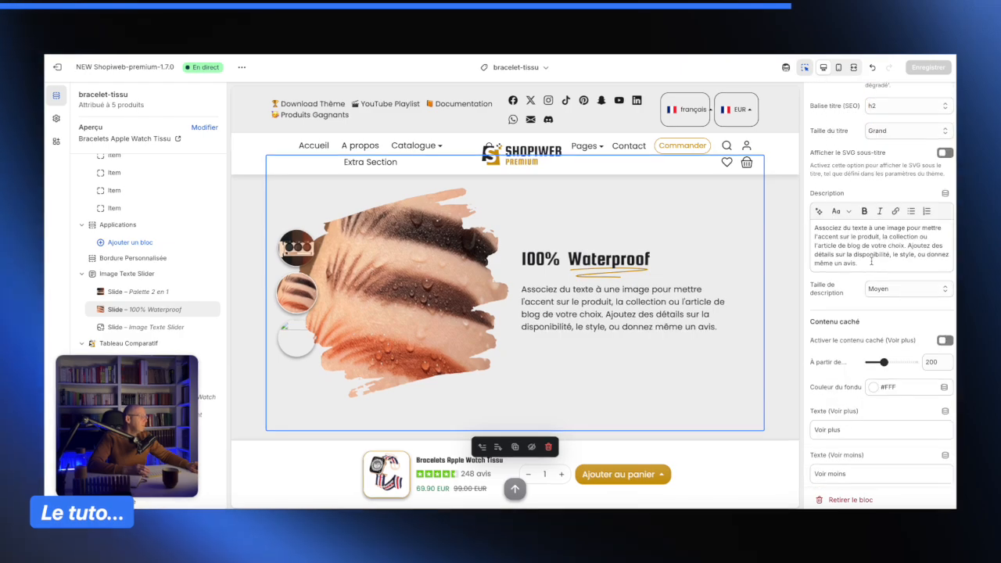
{"action": "left_click", "coordinate": [890, 289]}
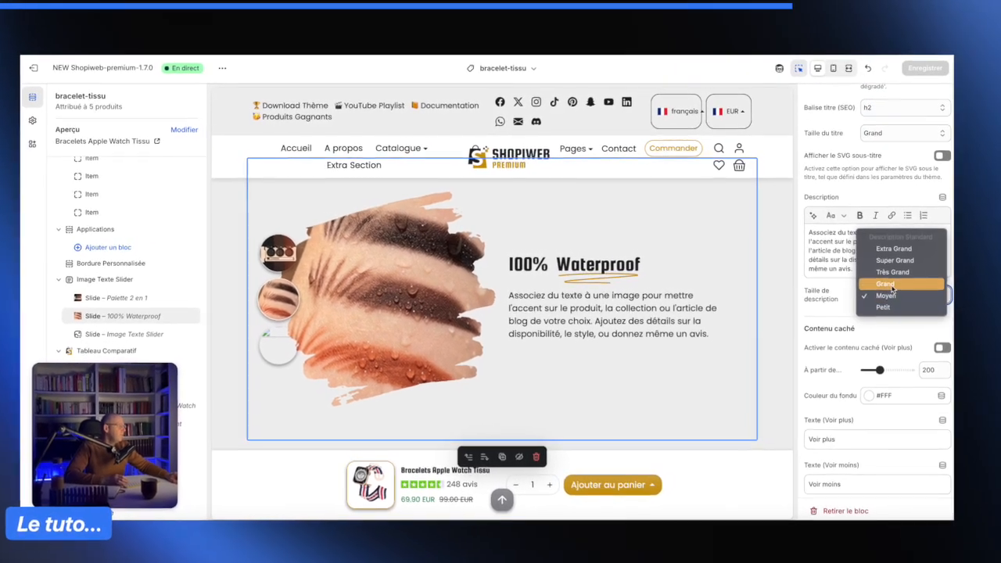
{"action": "left_click", "coordinate": [887, 281]}
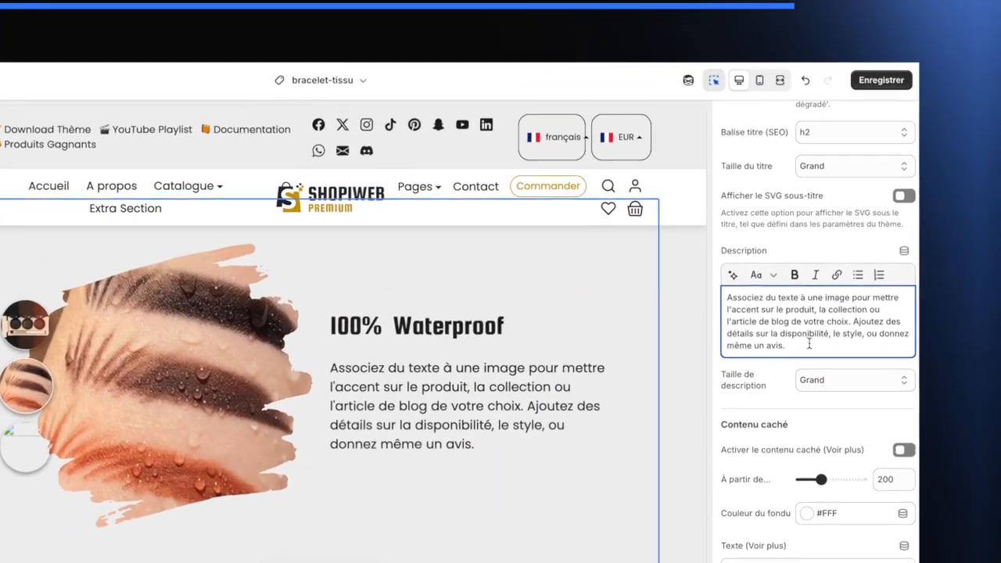
- Replace that slide's description with 'Gardez un maquillage impeccable tout au long de la journée … votre maquillage reste intact.' and save the theme
{"action": "triple_click", "coordinate": [854, 288]}
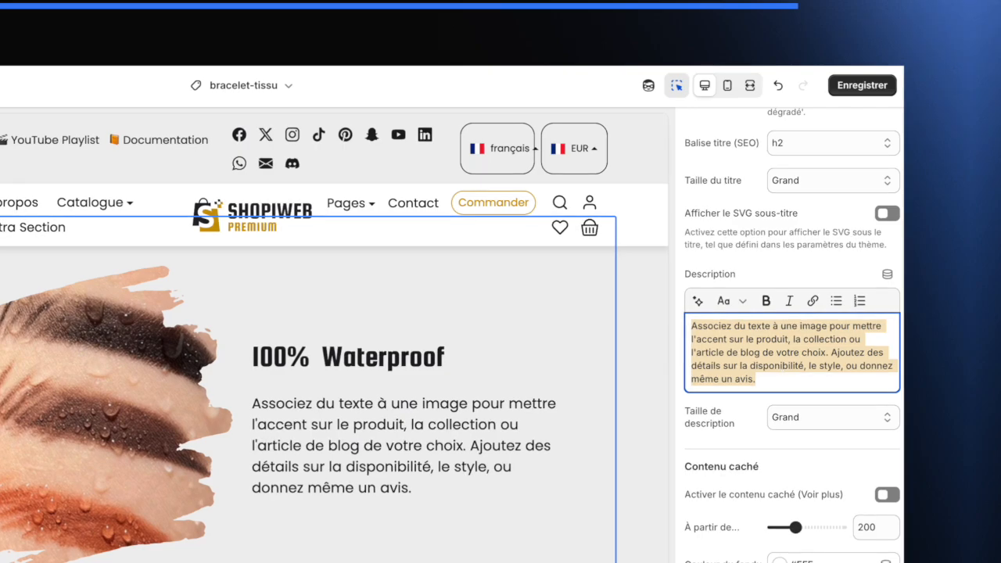
{"action": "type", "text": "Gardez un"}
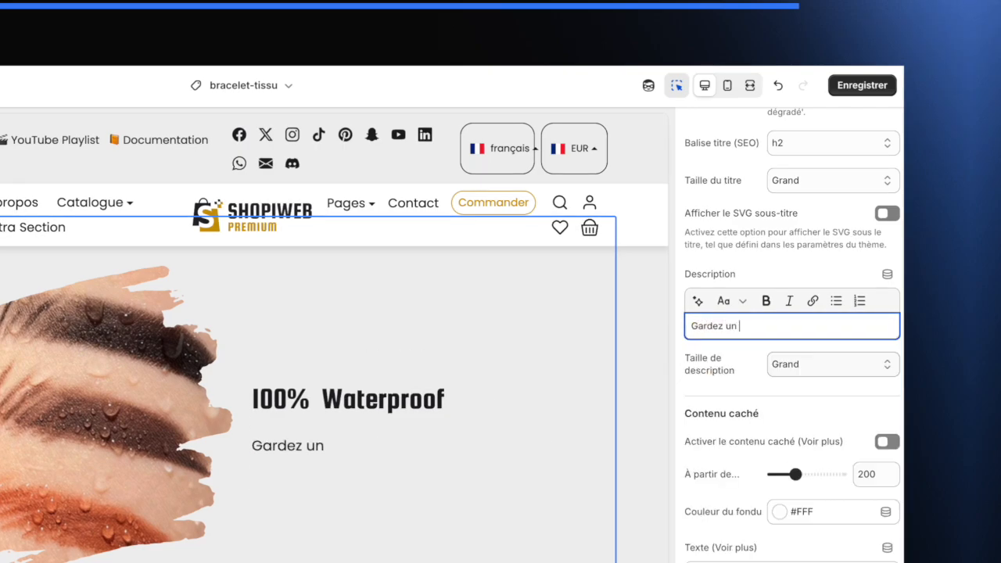
{"action": "type", "text": " maquillage impeccable tou"}
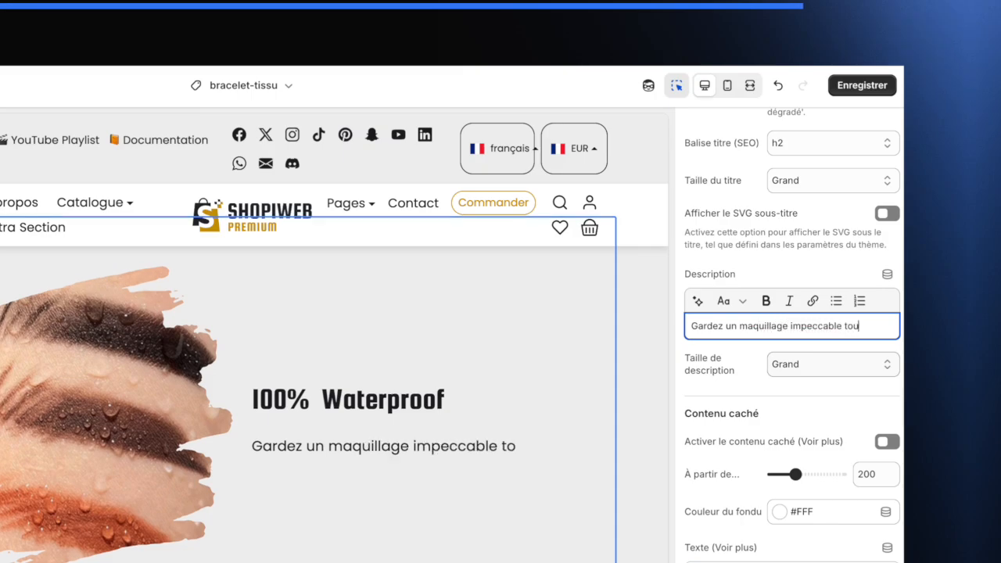
{"action": "type", "text": "t au long de la jouréne gr"}
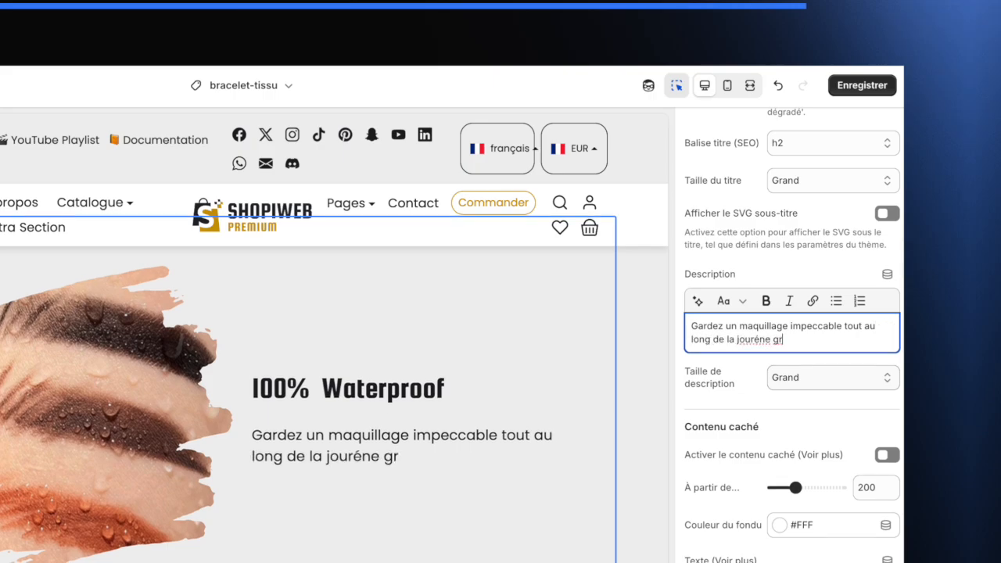
{"action": "type", "text": "âce à nos a"}
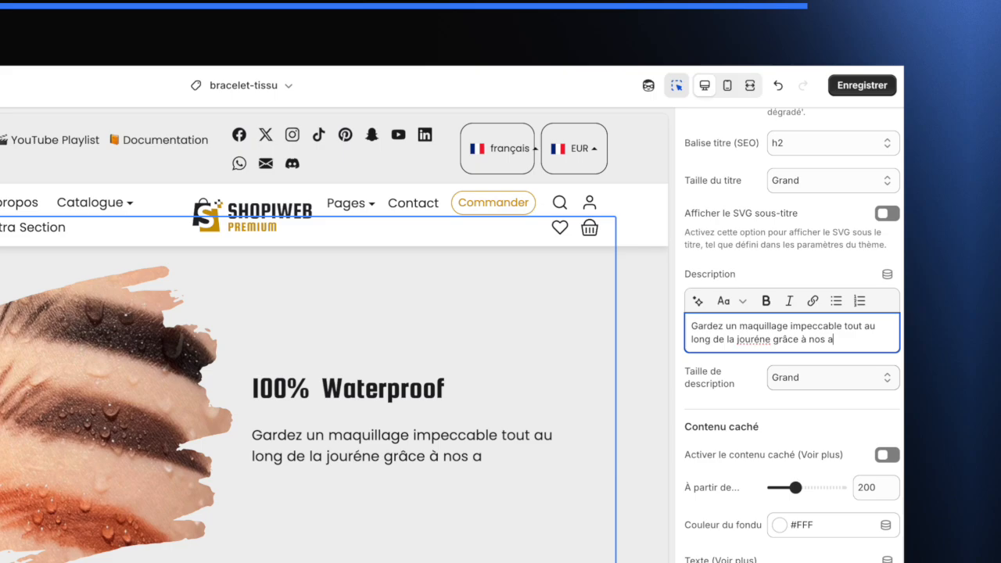
{"action": "type", "text": "gents"}
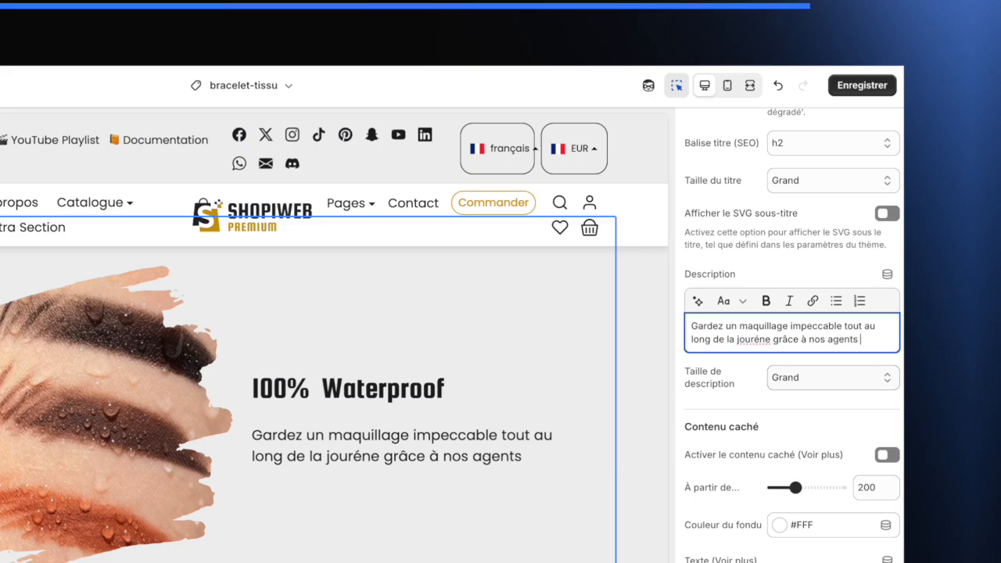
{"action": "type", "text": " Waterpro"}
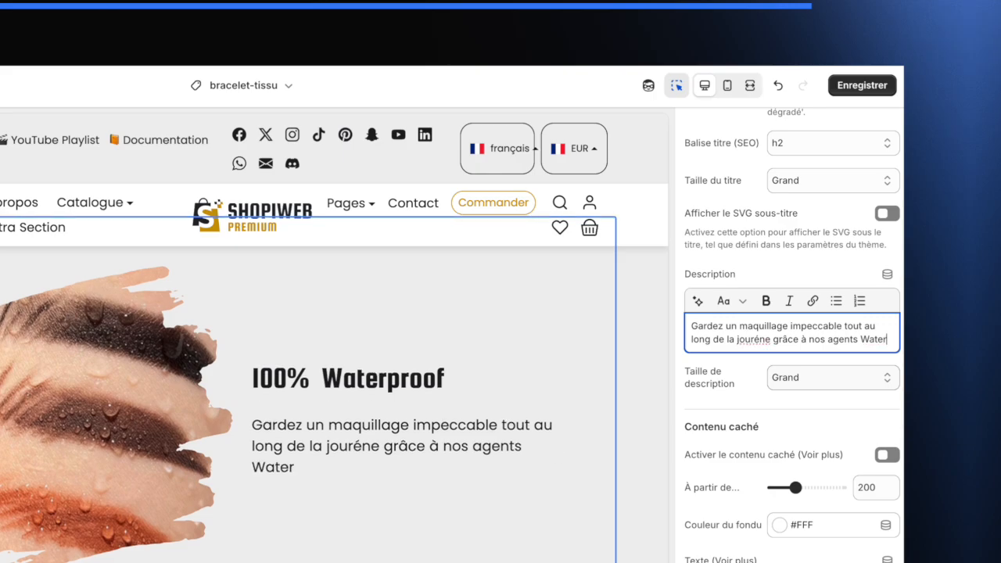
{"action": "key", "text": "BackSpace"}
{"action": "key", "text": "BackSpace"}
{"action": "key", "text": "BackSpace"}
{"action": "key", "text": "BackSpace"}
{"action": "key", "text": "BackSpace"}
{"action": "key", "text": "BackSpace"}
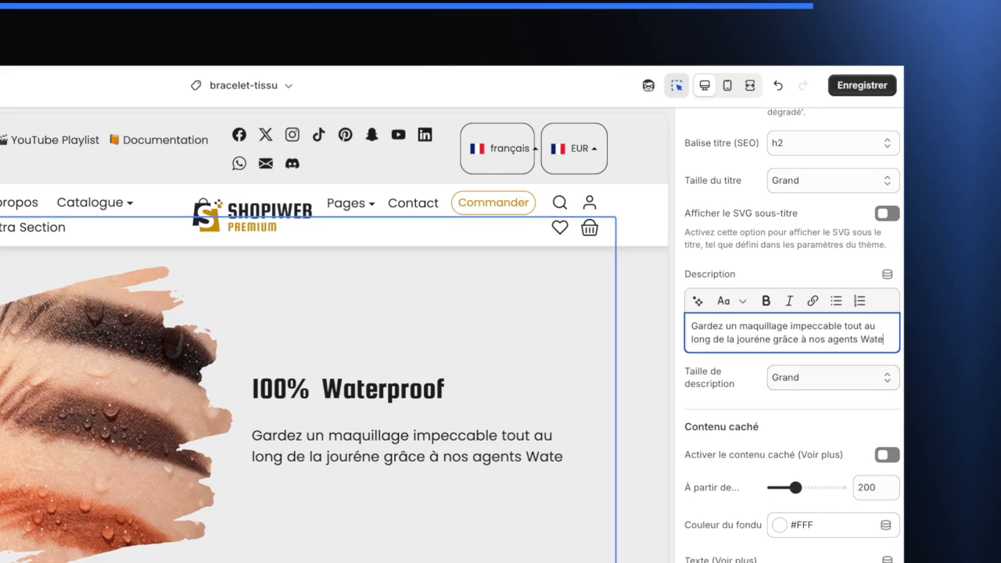
{"action": "key", "text": "BackSpace"}
{"action": "key", "text": "BackSpace"}
{"action": "type", "text": "qui rés"}
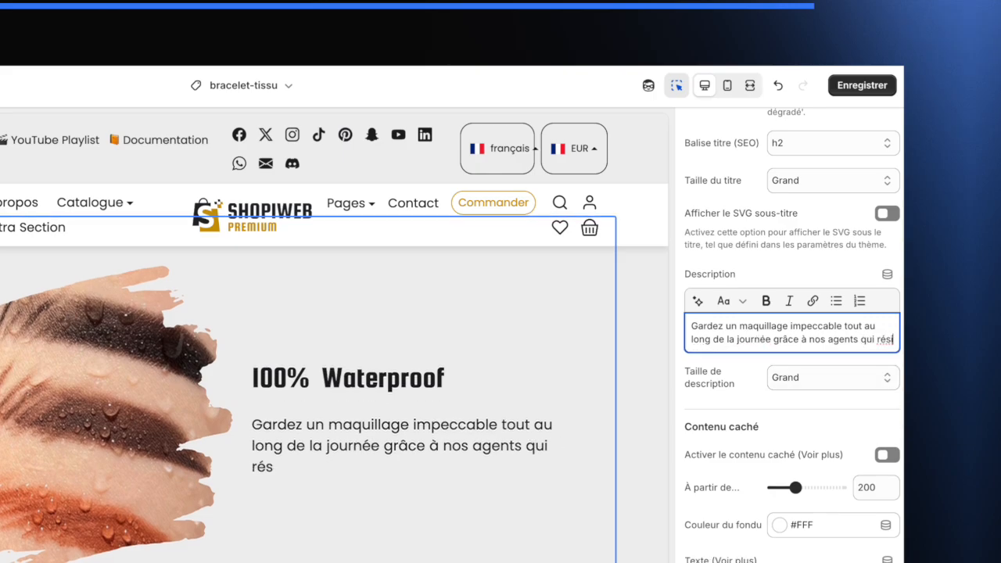
{"action": "type", "text": "istent à l'eau"}
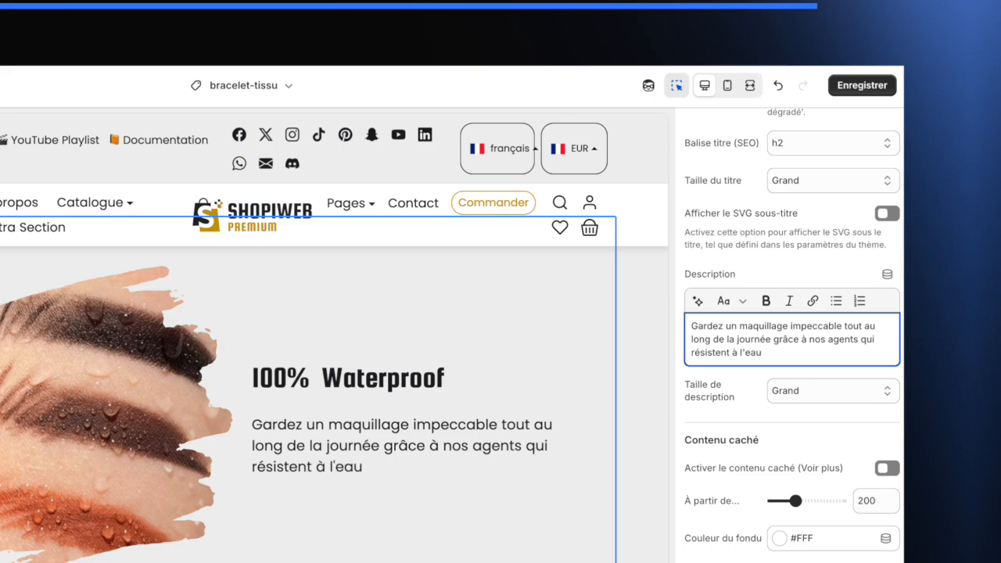
{"action": "type", "text": ". Même durant vos journées chargées"}
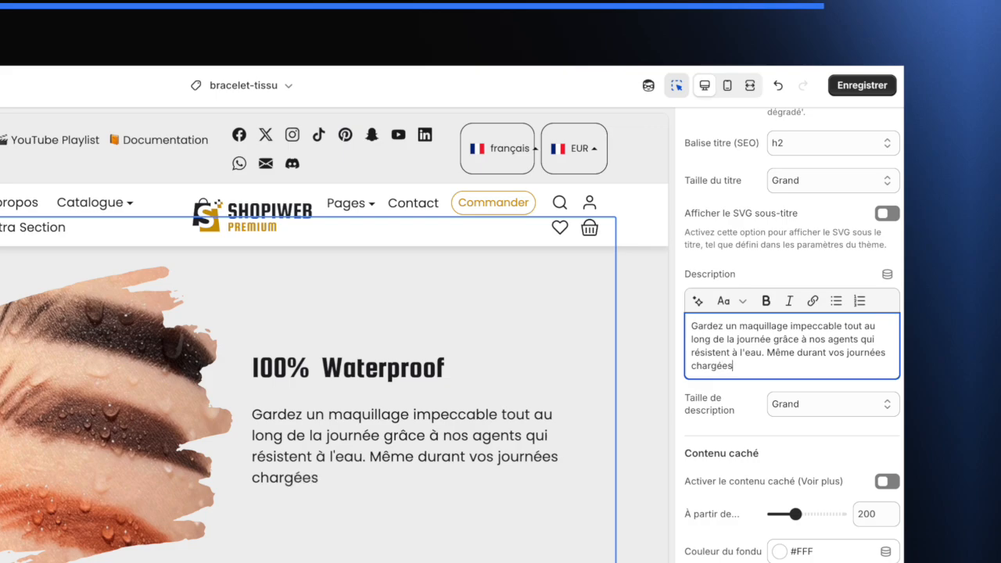
{"action": "type", "text": ", où vous "}
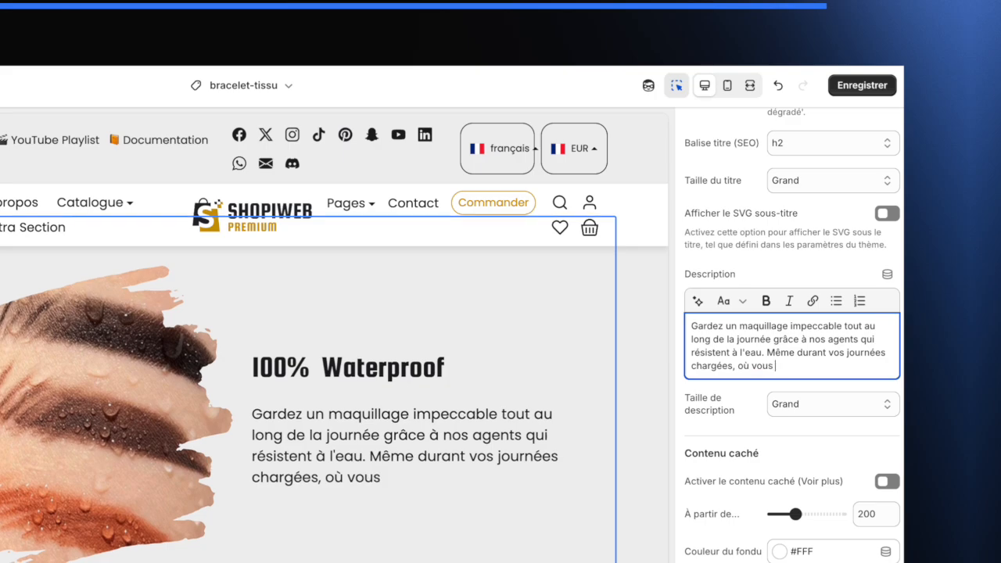
{"action": "type", "text": "courez dans tous"}
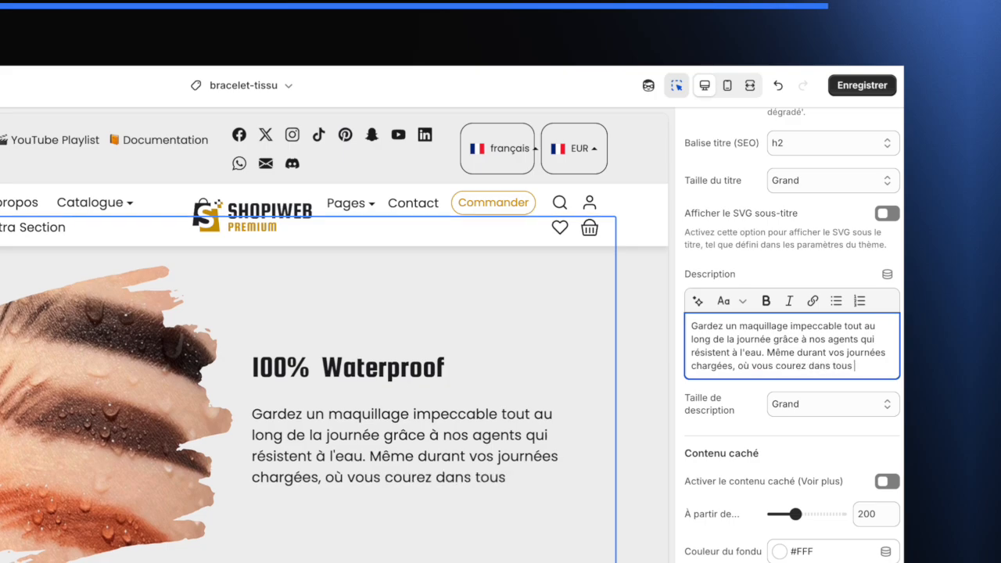
{"action": "type", "text": " les sens"}
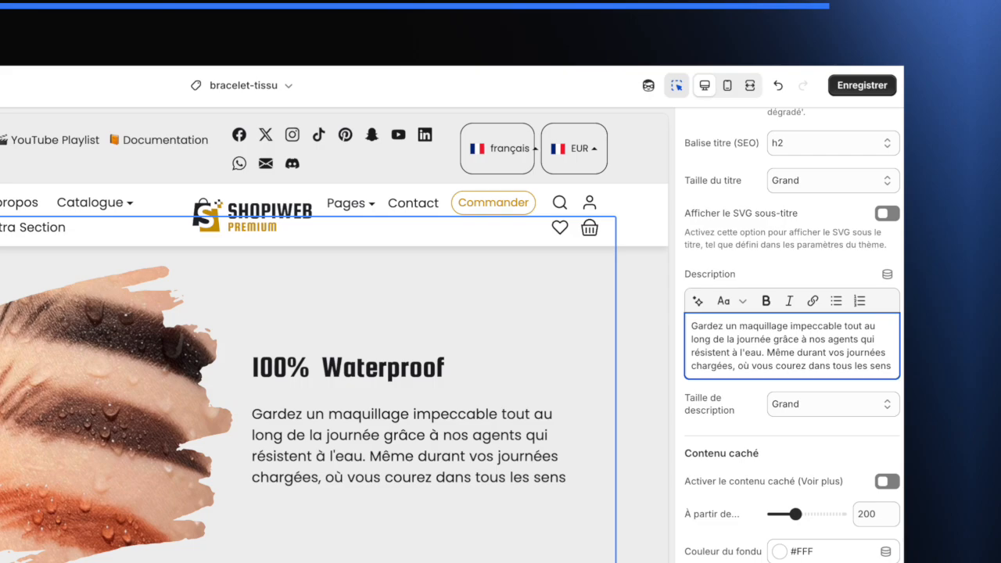
{"action": "type", "text": " et transpo"}
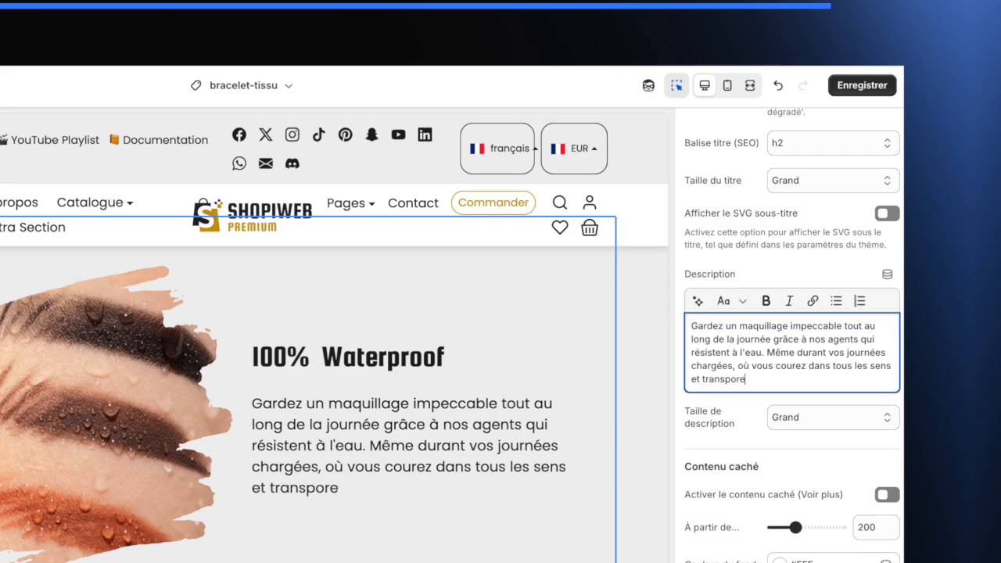
{"action": "key", "text": "BackSpace"}
{"action": "type", "text": "irez, vous"}
{"action": "type", "text": "aquill"}
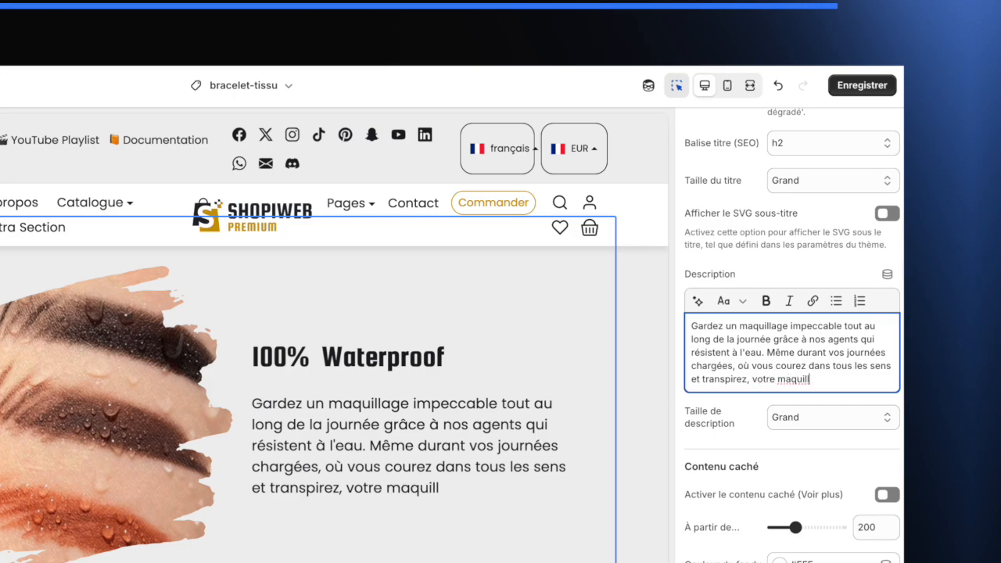
{"action": "type", "text": "age reste intact"}
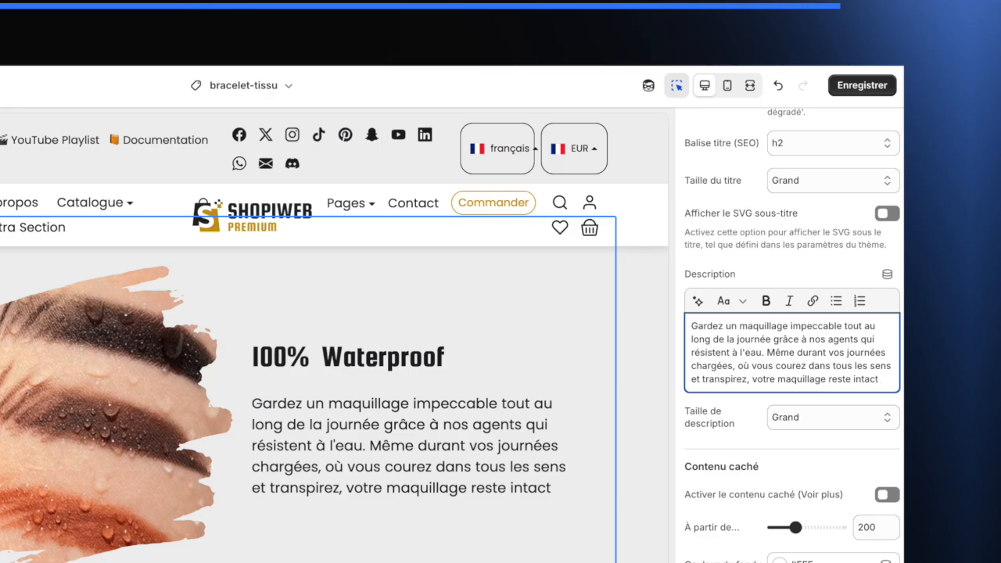
{"action": "type", "text": "."}
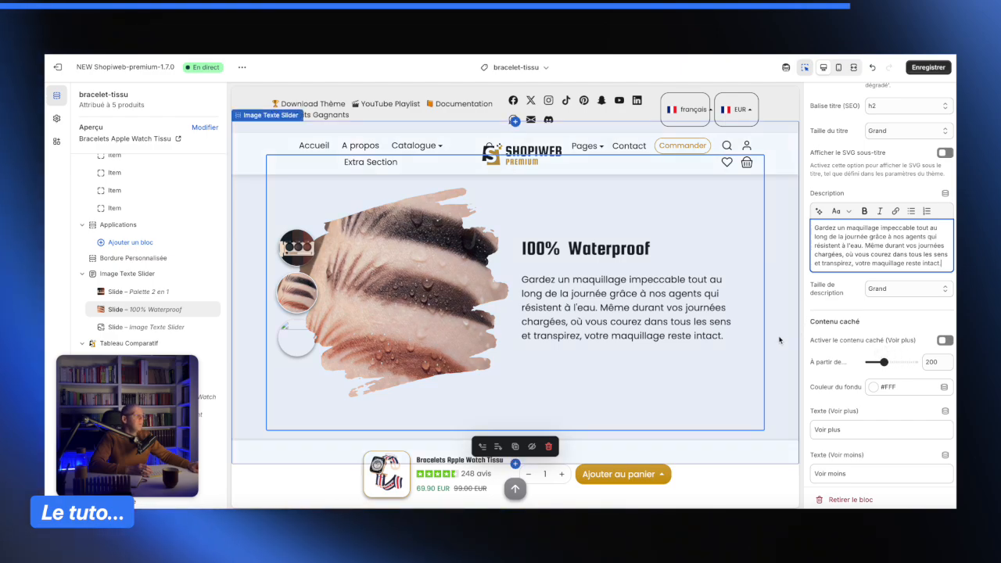
{"action": "scroll", "coordinate": [717, 352], "scroll_direction": "up", "scroll_amount": 2}
{"action": "scroll", "coordinate": [717, 352], "scroll_direction": "down", "scroll_amount": 2}
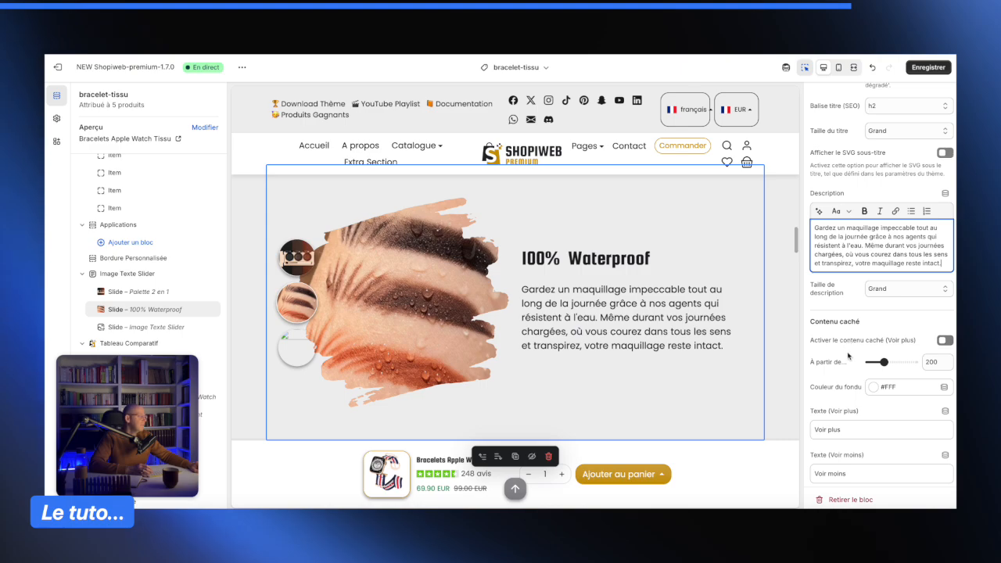
{"action": "scroll", "coordinate": [853, 356], "scroll_direction": "down", "scroll_amount": 3}
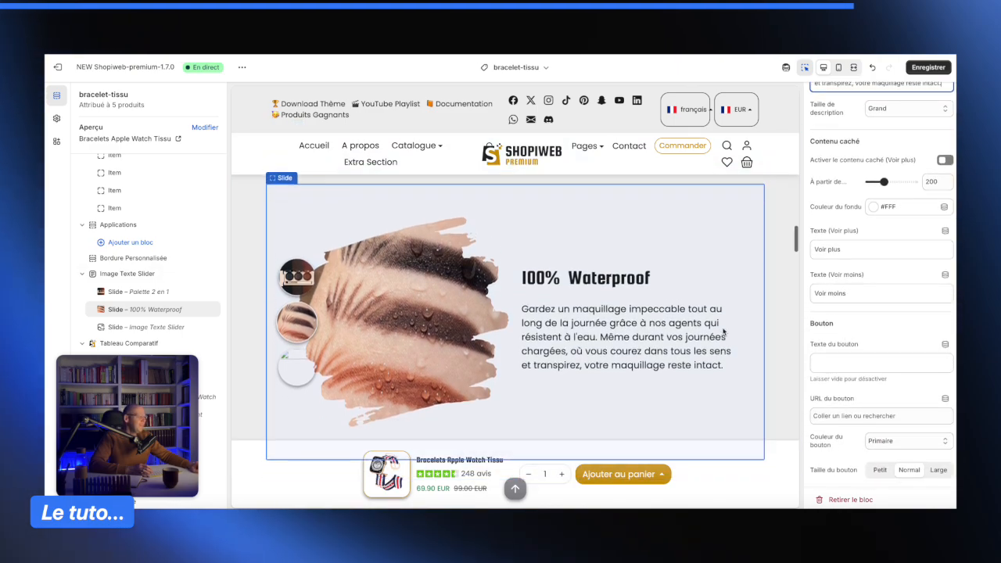
{"action": "left_click", "coordinate": [915, 68]}
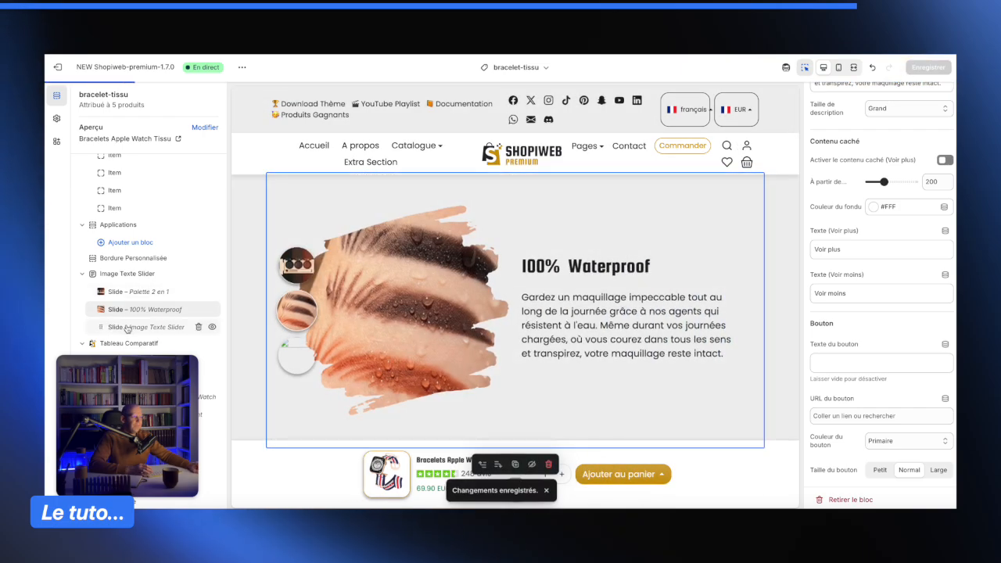
- Set the image of the third slide, Image Texte Slider, to Blush from the file library
{"action": "left_click", "coordinate": [129, 327]}
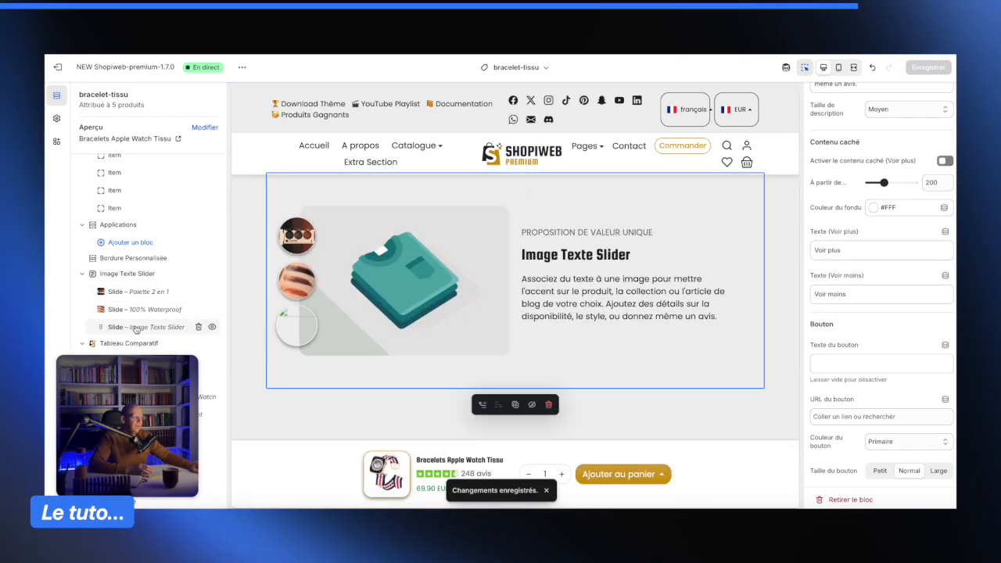
{"action": "scroll", "coordinate": [894, 138], "scroll_direction": "up", "scroll_amount": 10}
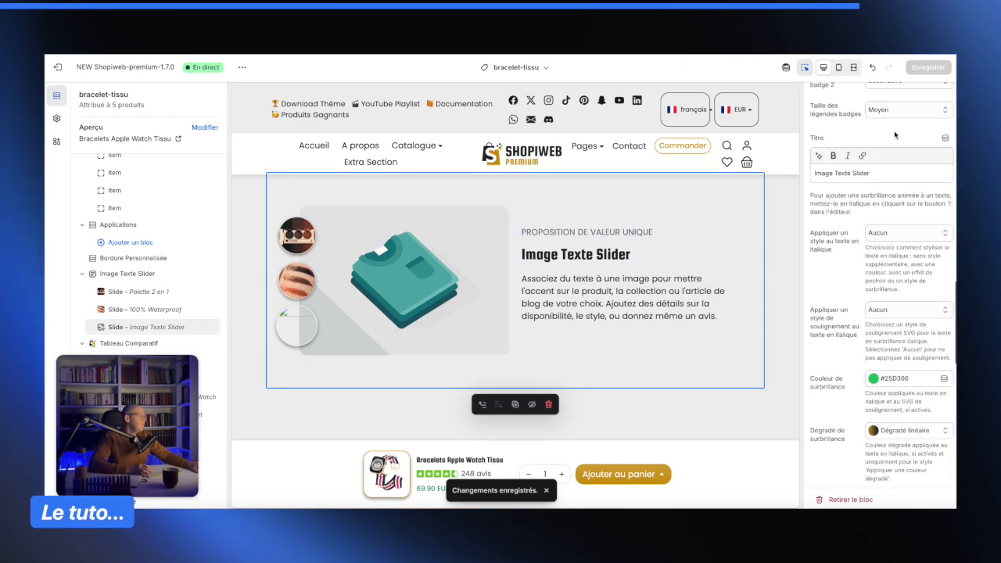
{"action": "left_click", "coordinate": [898, 143]}
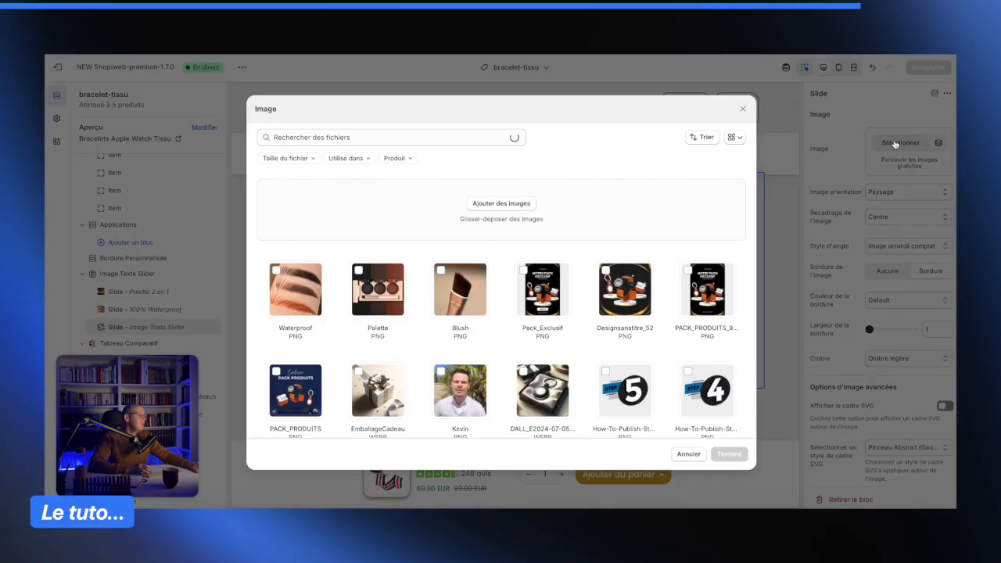
{"action": "left_click", "coordinate": [455, 291]}
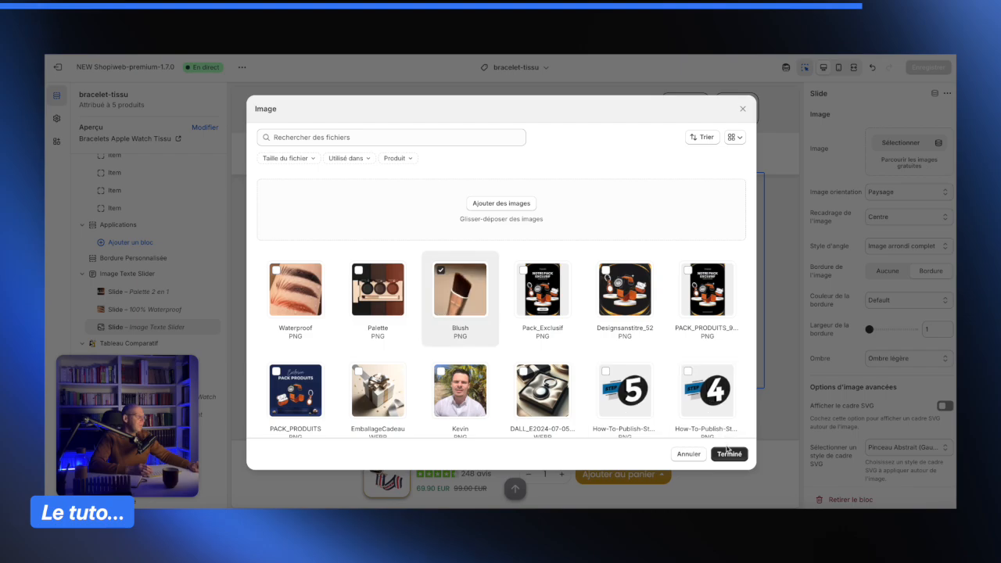
{"action": "left_click", "coordinate": [729, 453]}
- Set the third slide's image orientation to Carré
{"action": "left_click", "coordinate": [899, 192]}
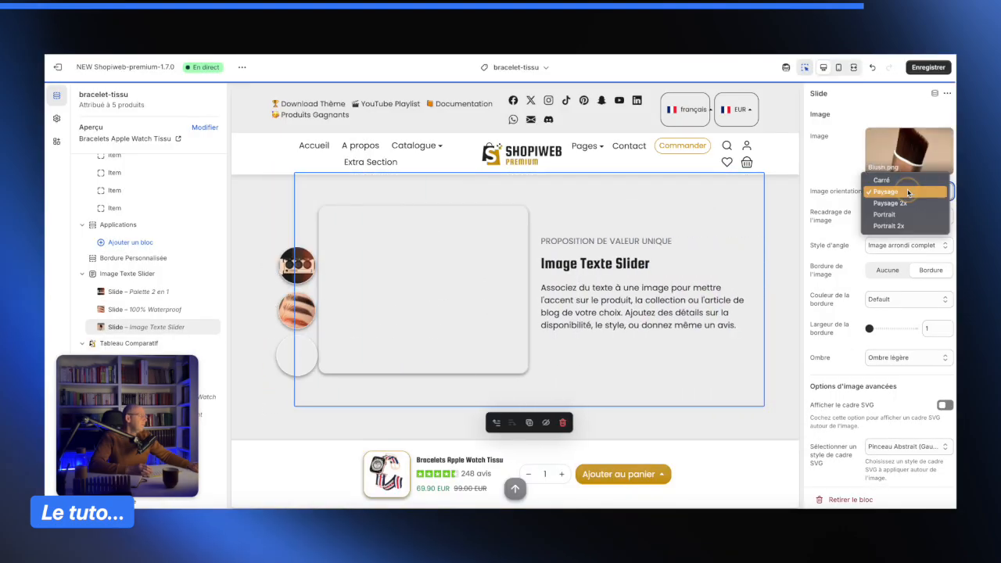
{"action": "left_click", "coordinate": [894, 182]}
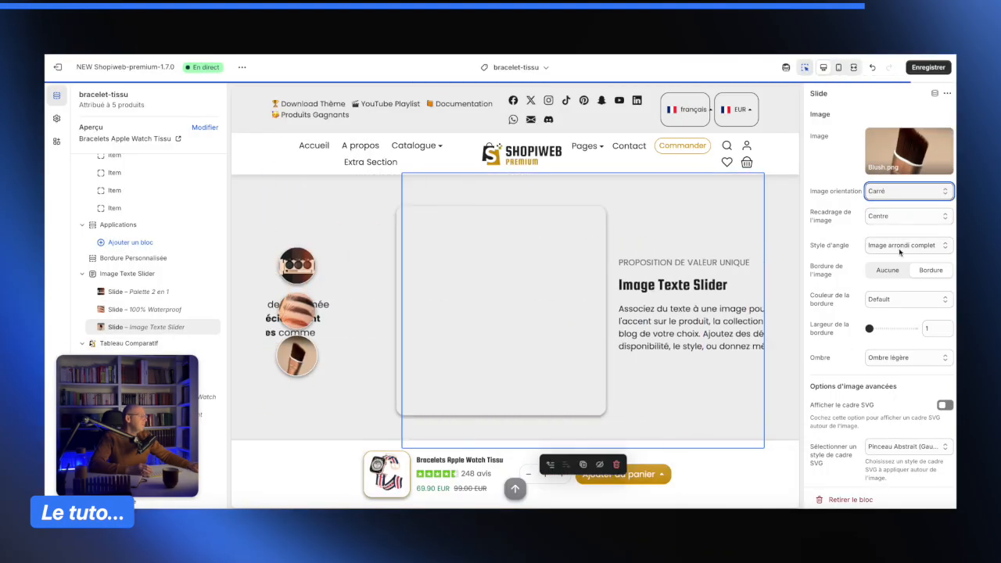
{"action": "left_click", "coordinate": [898, 299]}
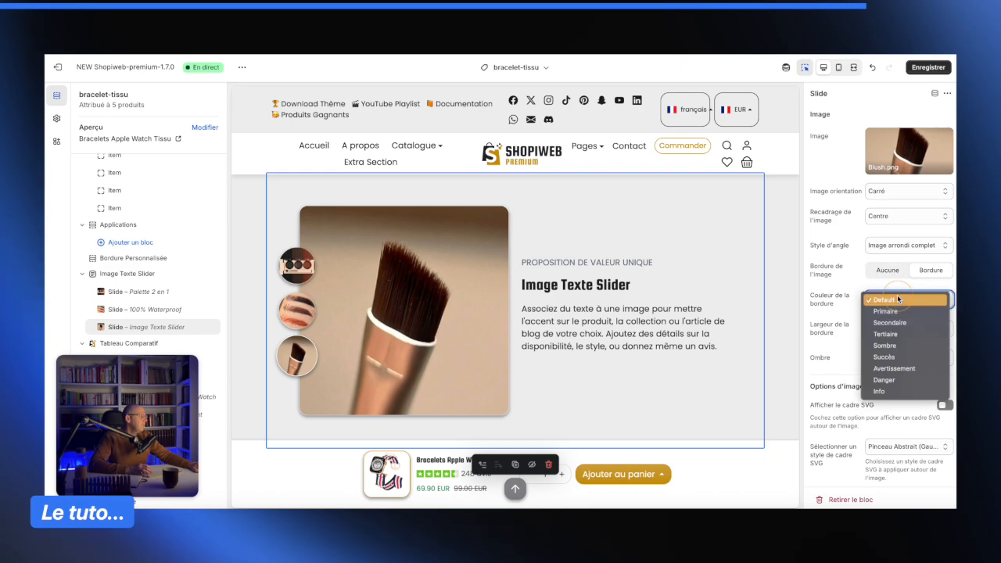
{"action": "left_click", "coordinate": [896, 299]}
{"action": "scroll", "coordinate": [939, 274], "scroll_direction": "down", "scroll_amount": 3}
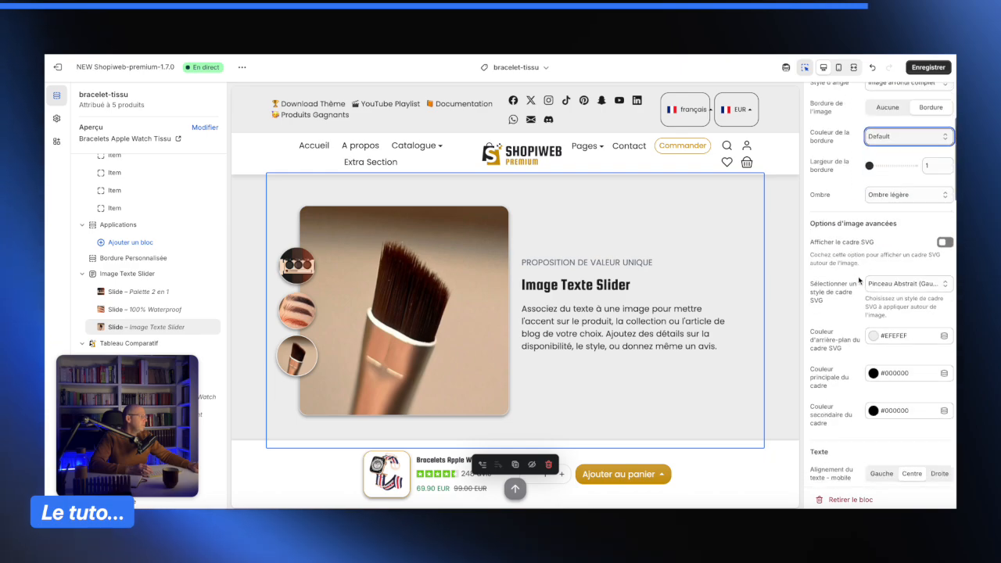
- Enable the SVG frame around the third slide's image and clear its caption text
{"action": "left_click", "coordinate": [950, 244]}
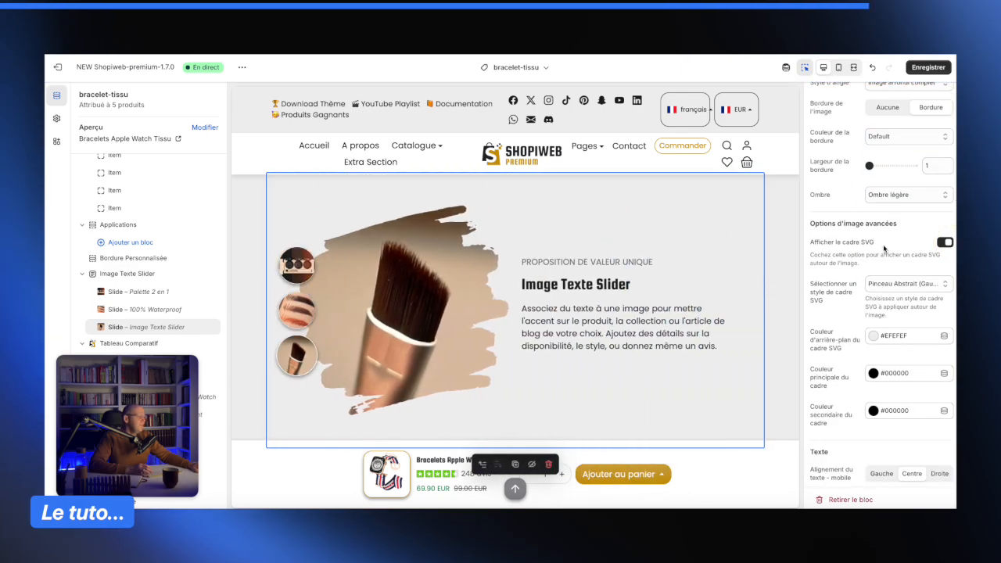
{"action": "scroll", "coordinate": [882, 254], "scroll_direction": "down", "scroll_amount": 3}
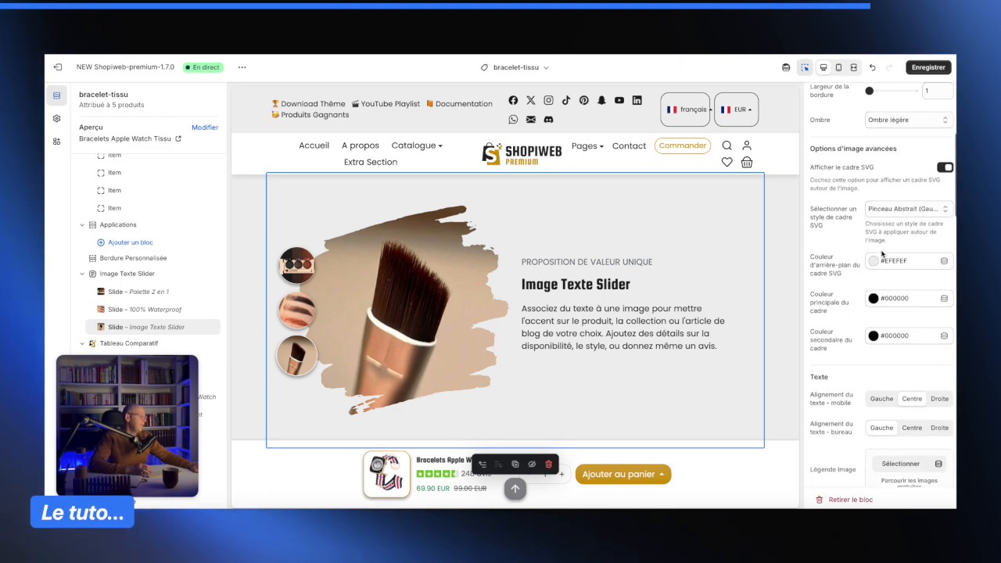
{"action": "scroll", "coordinate": [886, 273], "scroll_direction": "down", "scroll_amount": 1}
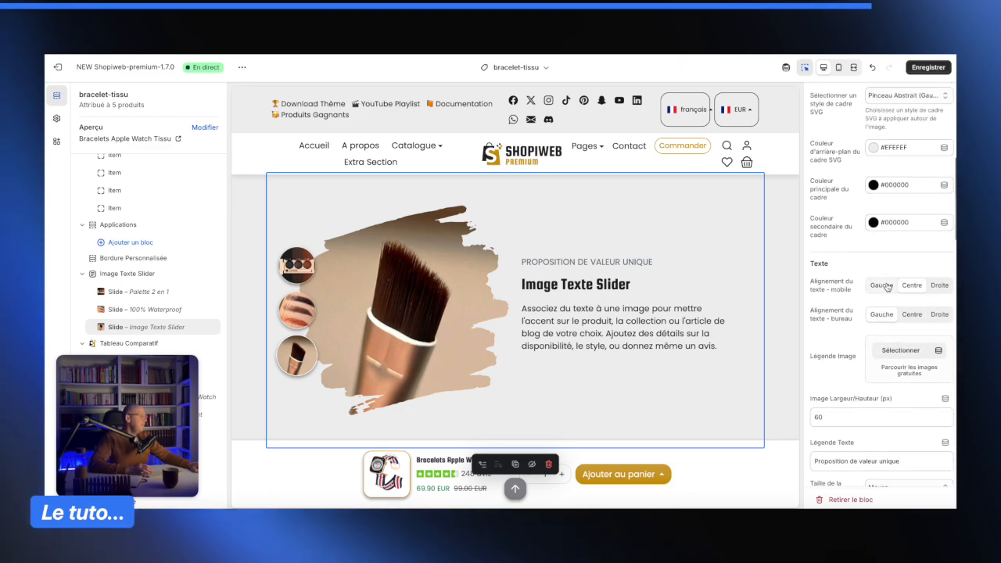
{"action": "scroll", "coordinate": [887, 286], "scroll_direction": "down", "scroll_amount": 4}
{"action": "left_click", "coordinate": [884, 264]}
{"action": "key", "text": "ctrl+a"}
{"action": "key", "text": "BackSpace"}
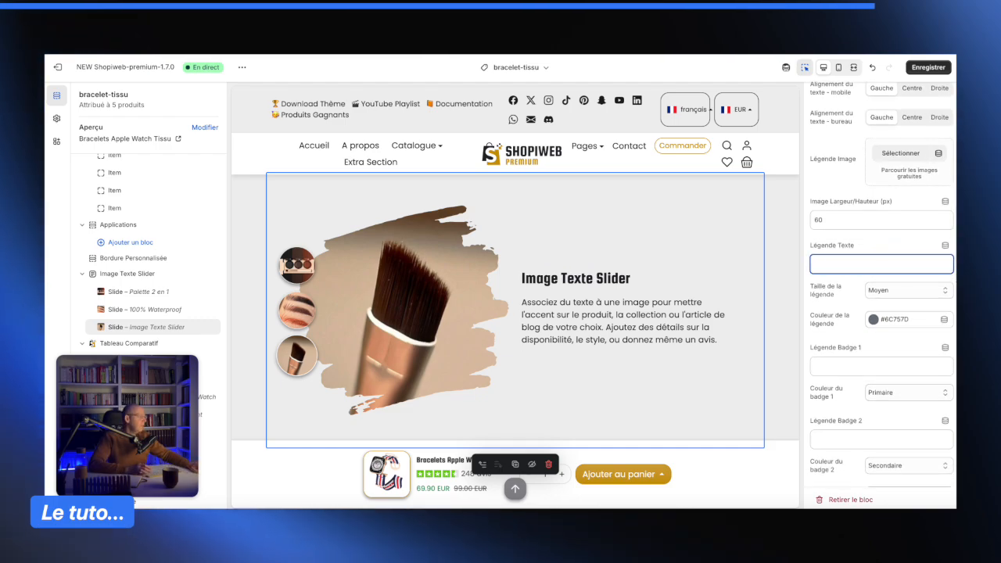
- Set the third slide's title to 'Pinceau précis et texturé'
{"action": "scroll", "coordinate": [867, 232], "scroll_direction": "down", "scroll_amount": 5}
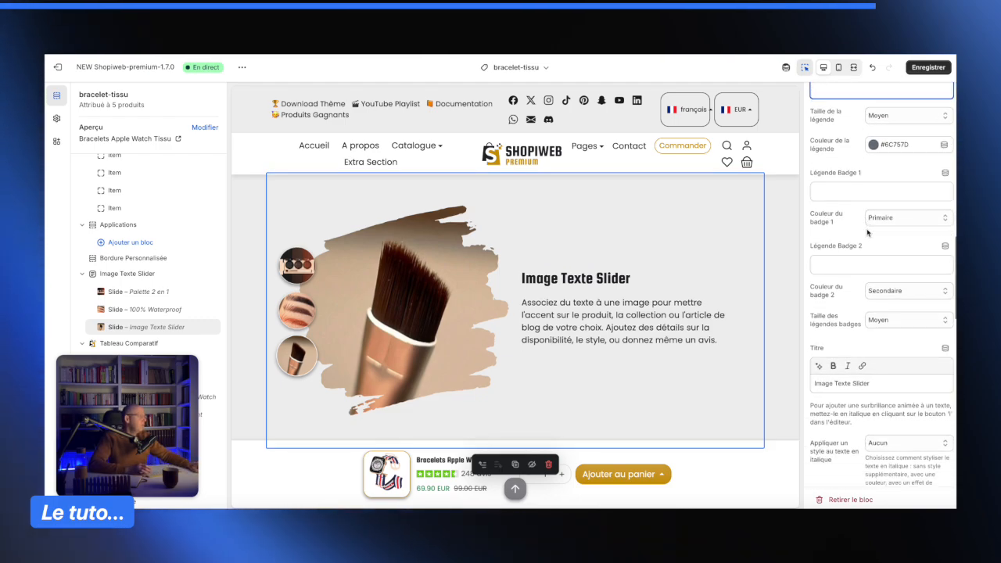
{"action": "scroll", "coordinate": [868, 232], "scroll_direction": "down", "scroll_amount": 2}
{"action": "left_click", "coordinate": [878, 249]}
{"action": "key", "text": "ctrl+a"}
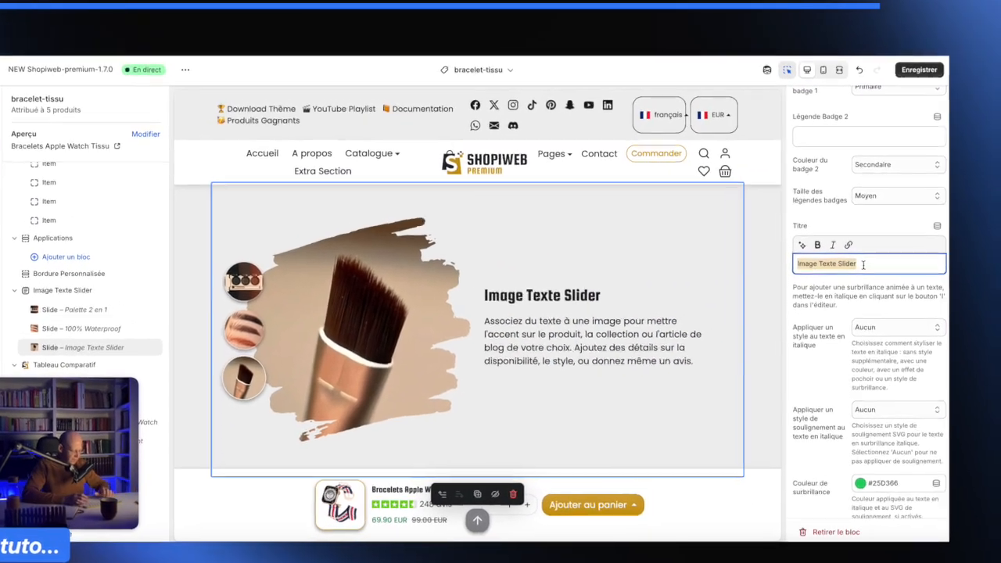
{"action": "type", "text": "Pl"}
{"action": "type", "text": "nceau "}
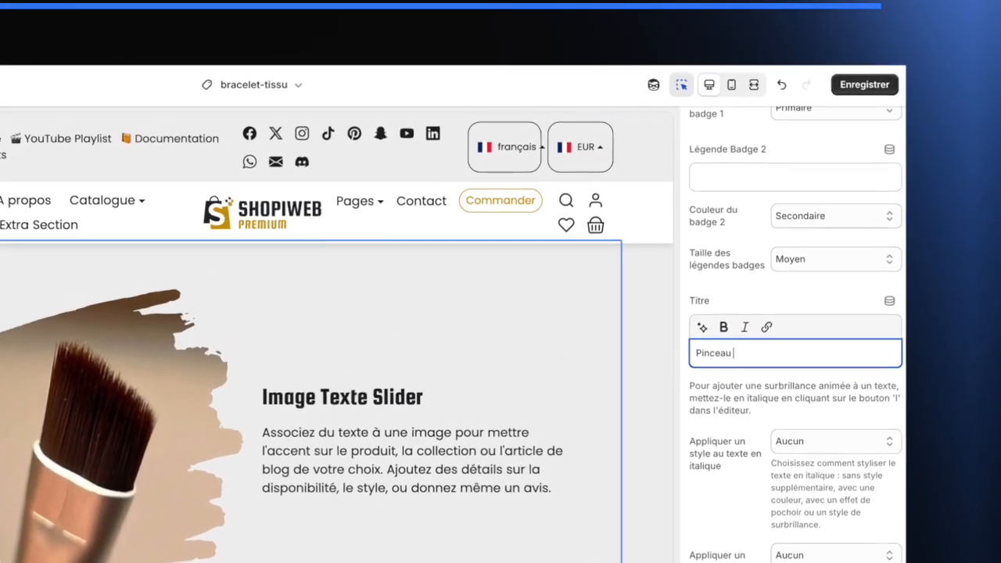
{"action": "type", "text": "précis et texturé"}
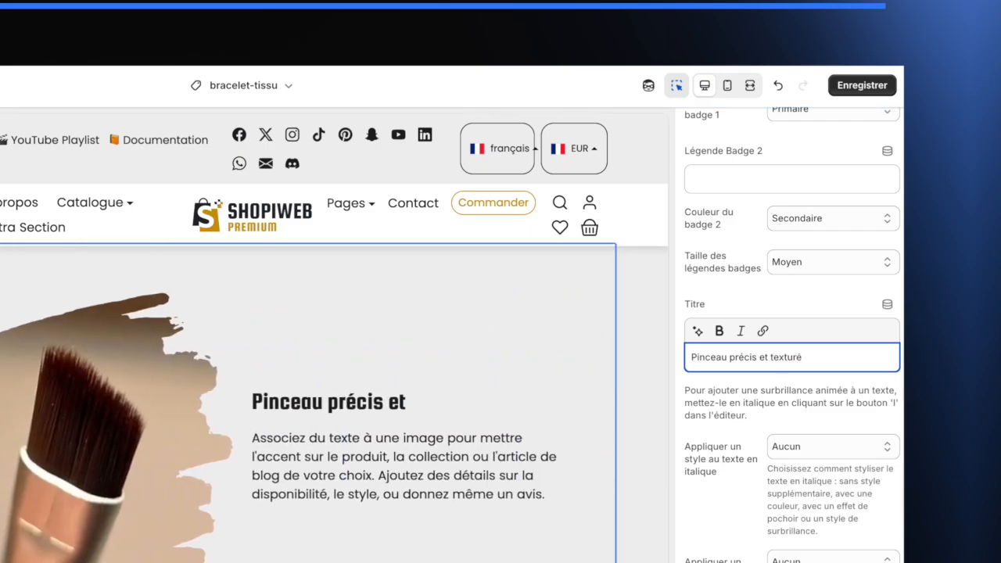
- Italicize the word 'précis' in the title and apply the highlight style to italic text
{"action": "scroll", "coordinate": [695, 427], "scroll_direction": "down", "scroll_amount": 3}
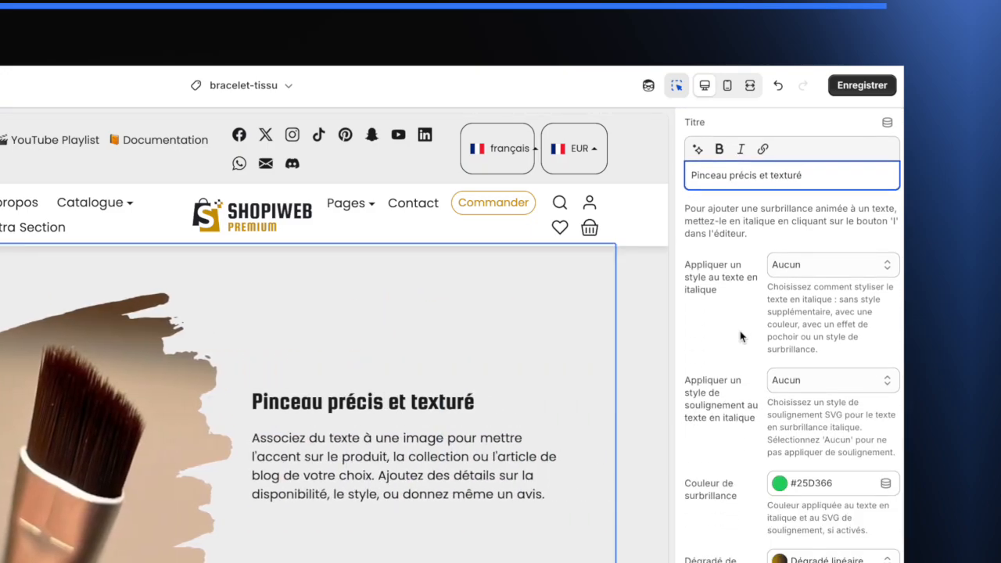
{"action": "double_click", "coordinate": [742, 175]}
{"action": "left_click", "coordinate": [740, 149]}
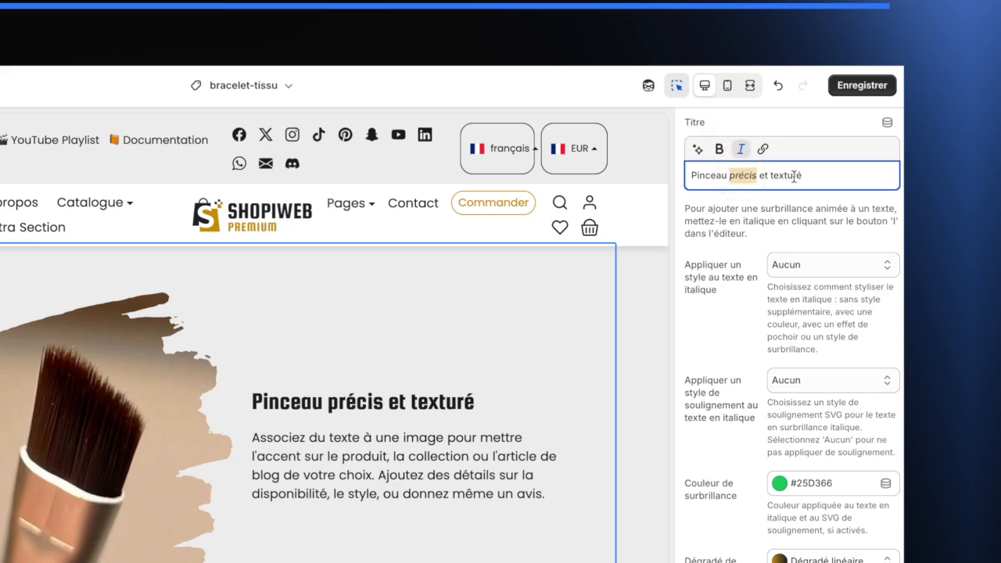
{"action": "double_click", "coordinate": [790, 176]}
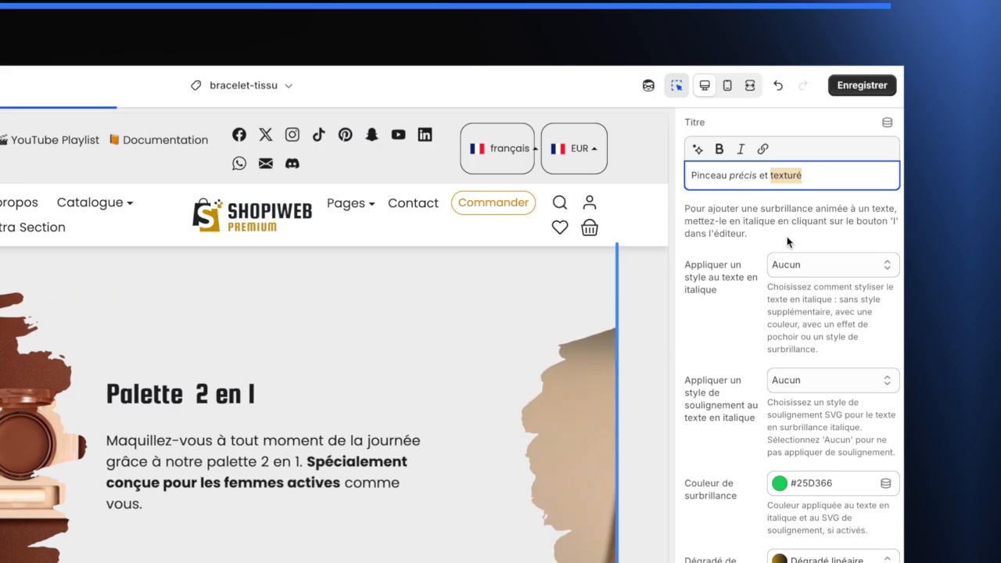
{"action": "left_click", "coordinate": [824, 265]}
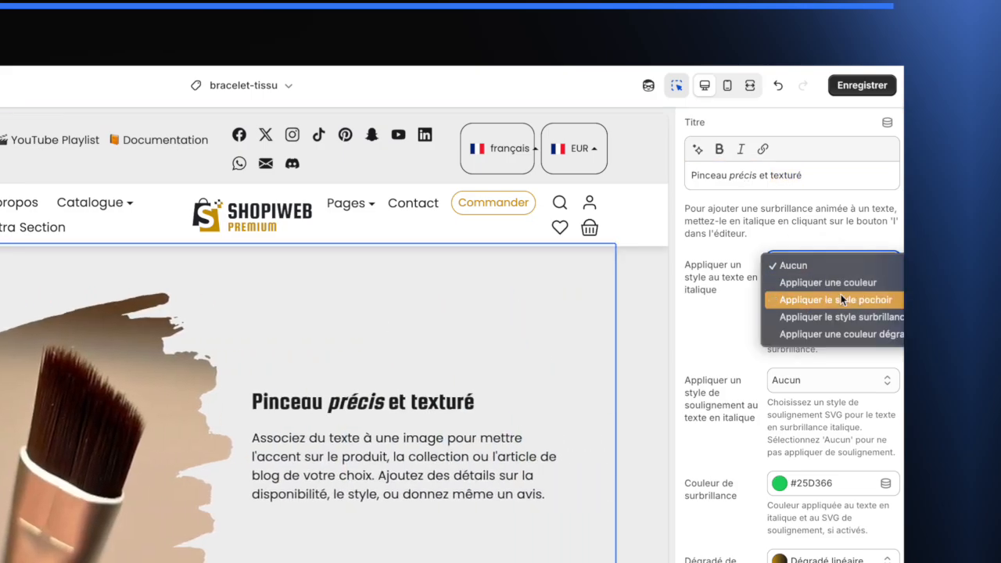
{"action": "left_click", "coordinate": [836, 317]}
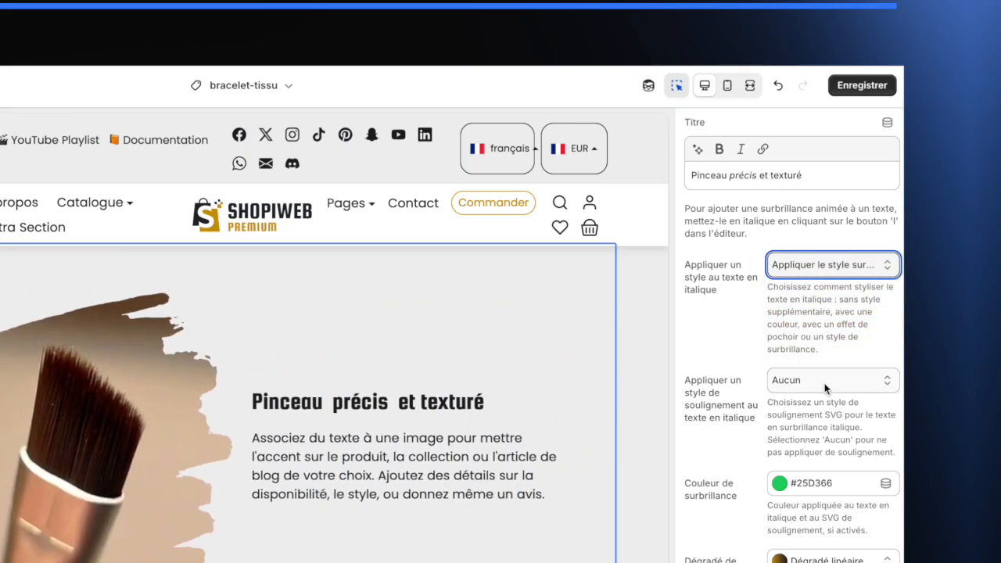
- Set the highlight colour to the gold #C99700 and save the theme
{"action": "left_click", "coordinate": [805, 492]}
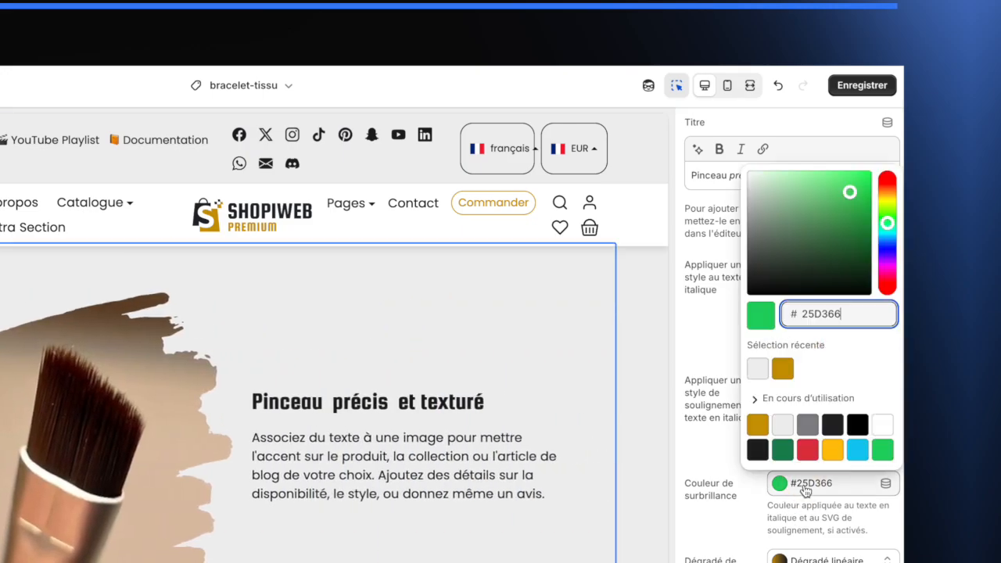
{"action": "left_click", "coordinate": [758, 425]}
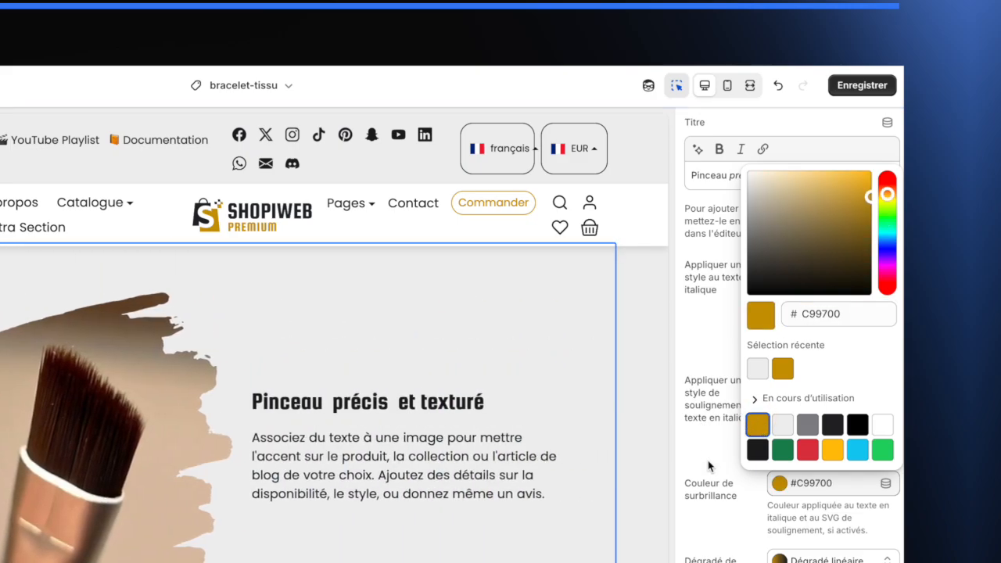
{"action": "left_click", "coordinate": [711, 474]}
{"action": "left_click", "coordinate": [860, 84]}
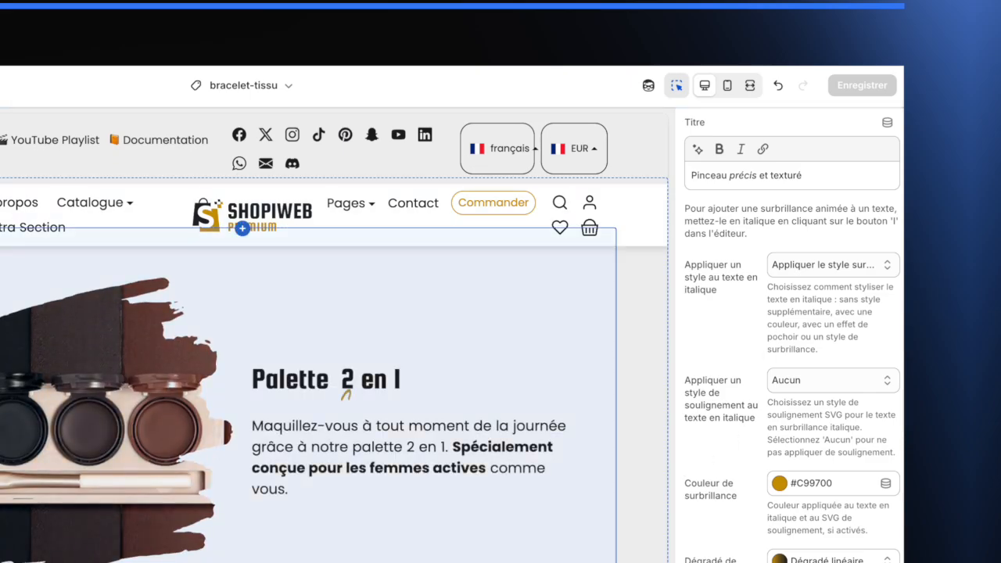
- Reopen the Pinceau précis et texturé slide and set its title size to Grand
{"action": "left_click", "coordinate": [637, 534]}
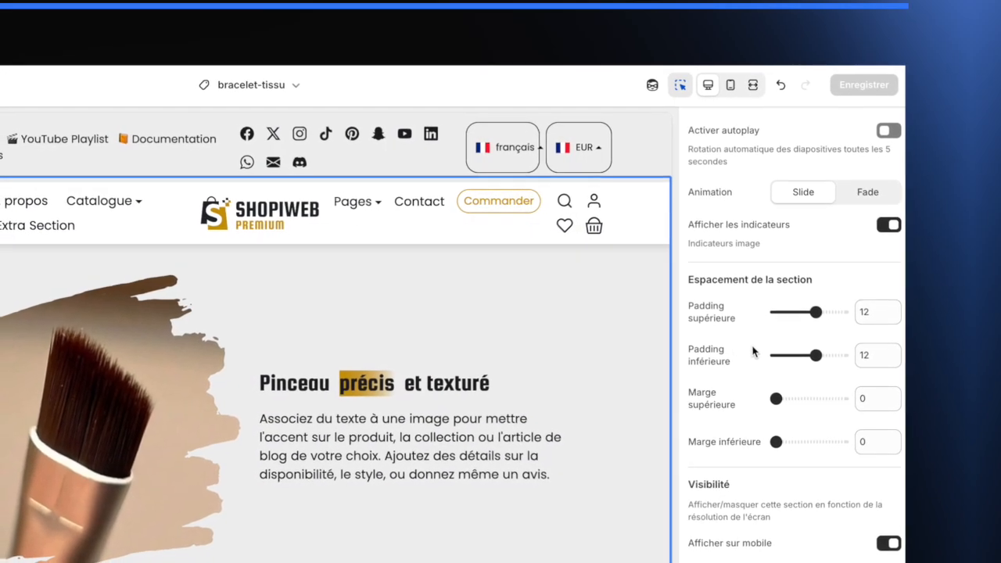
{"action": "scroll", "coordinate": [753, 356], "scroll_direction": "down", "scroll_amount": 5}
{"action": "scroll", "coordinate": [766, 341], "scroll_direction": "down", "scroll_amount": 1}
{"action": "scroll", "coordinate": [766, 336], "scroll_direction": "up", "scroll_amount": 3}
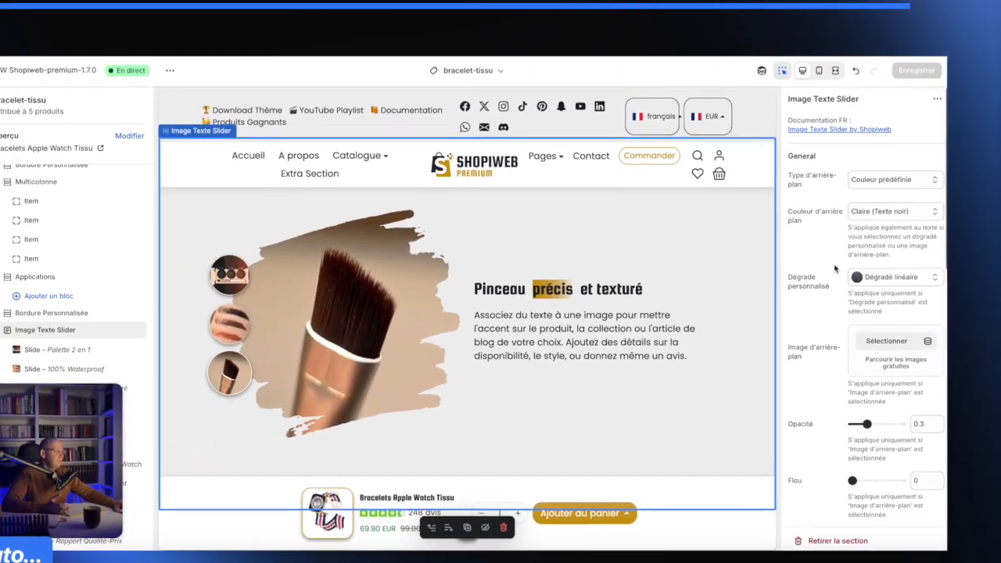
{"action": "scroll", "coordinate": [778, 360], "scroll_direction": "down", "scroll_amount": 3}
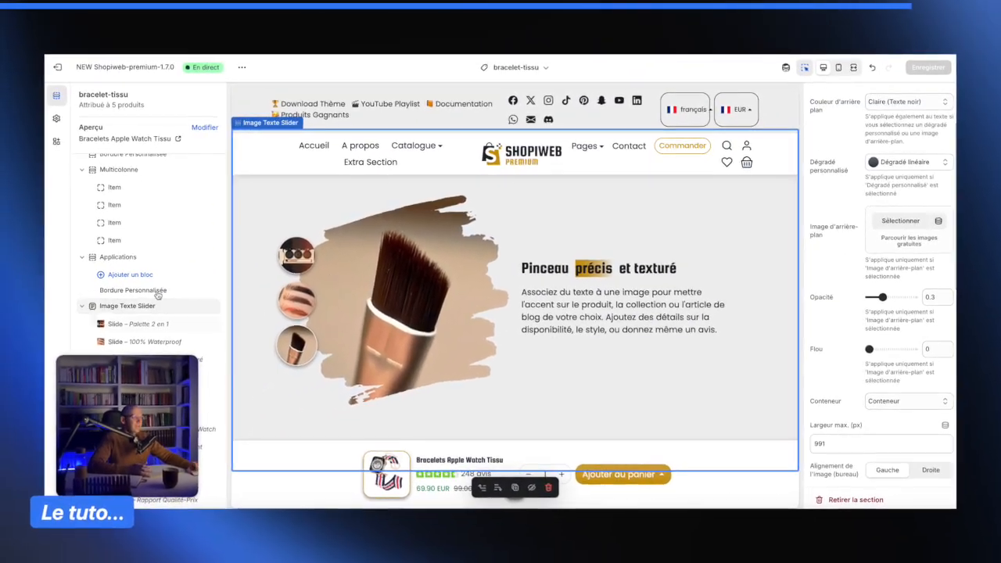
{"action": "scroll", "coordinate": [120, 281], "scroll_direction": "down", "scroll_amount": 3}
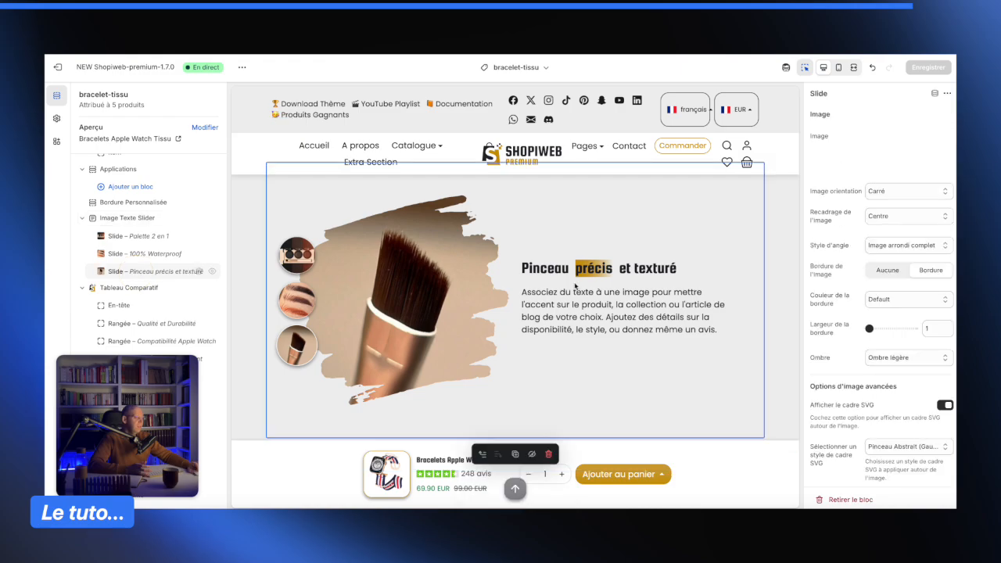
{"action": "left_click", "coordinate": [135, 274]}
{"action": "scroll", "coordinate": [852, 294], "scroll_direction": "down", "scroll_amount": 15}
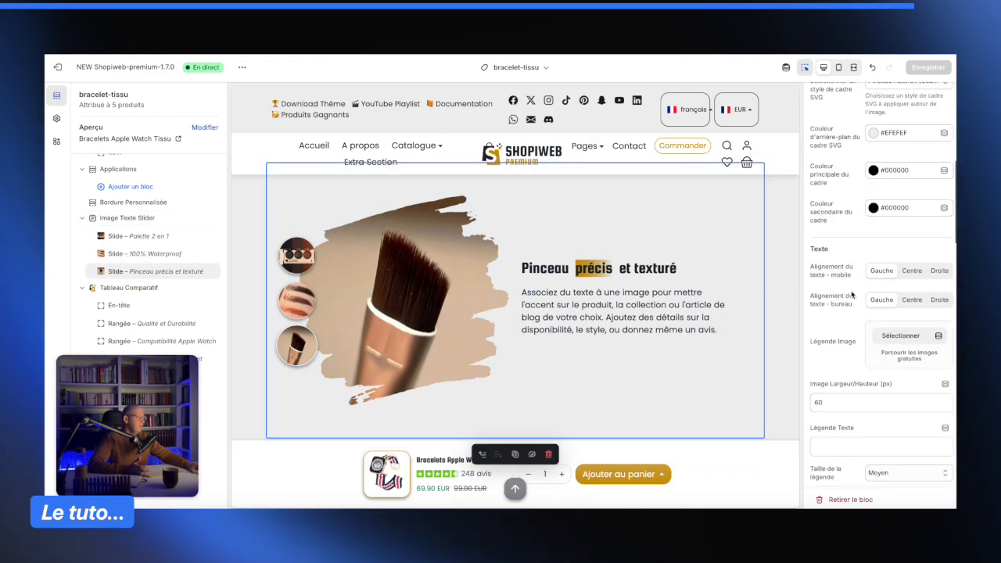
{"action": "scroll", "coordinate": [852, 294], "scroll_direction": "down", "scroll_amount": 10}
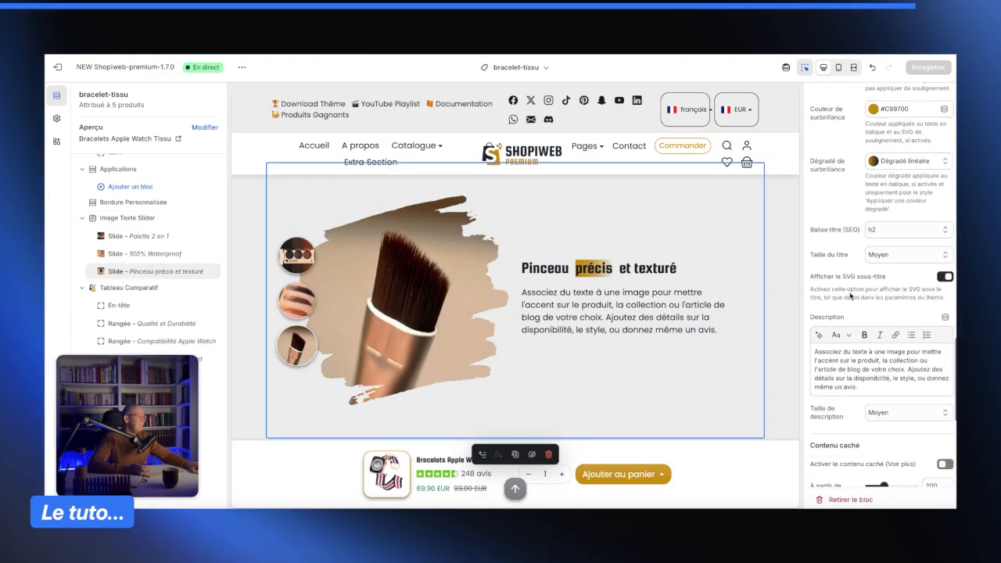
{"action": "scroll", "coordinate": [852, 290], "scroll_direction": "down", "scroll_amount": 3}
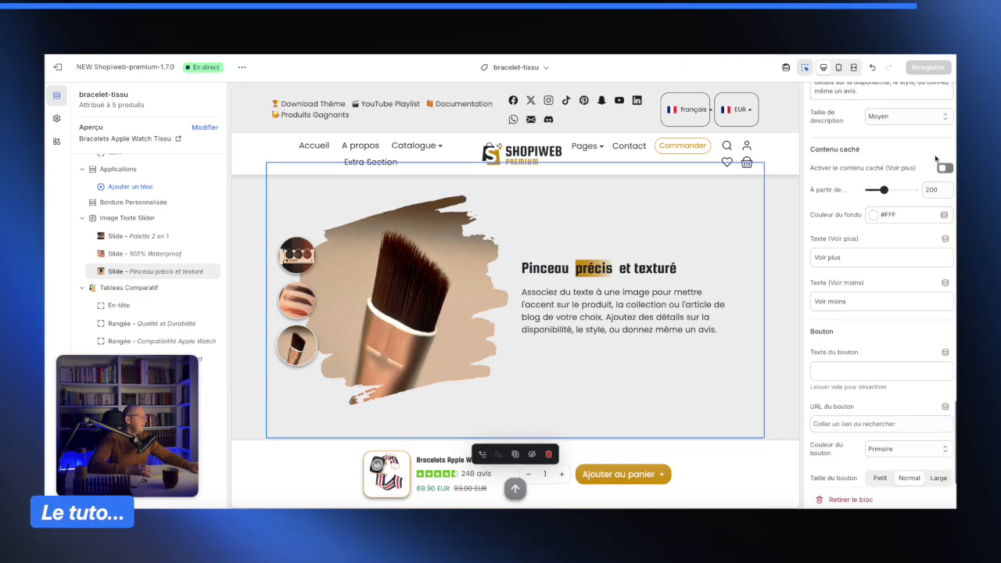
{"action": "scroll", "coordinate": [896, 187], "scroll_direction": "up", "scroll_amount": 4}
{"action": "scroll", "coordinate": [884, 258], "scroll_direction": "up", "scroll_amount": 3}
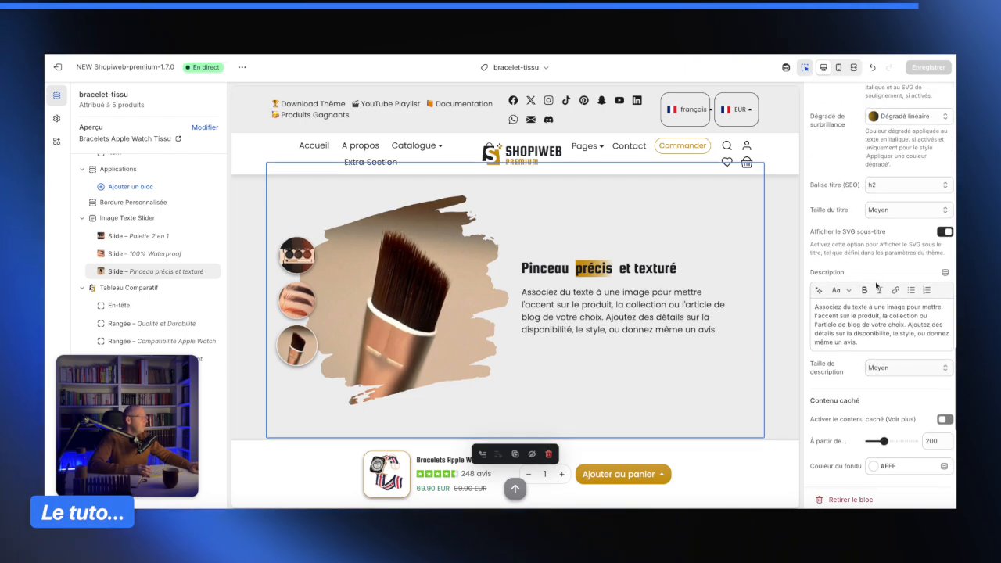
{"action": "left_click", "coordinate": [893, 275]}
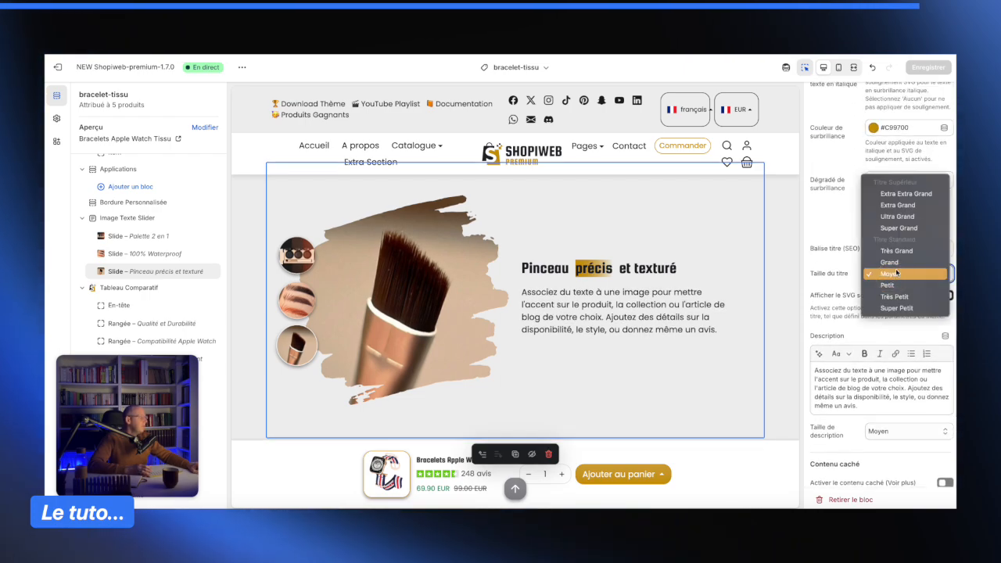
{"action": "left_click", "coordinate": [899, 264]}
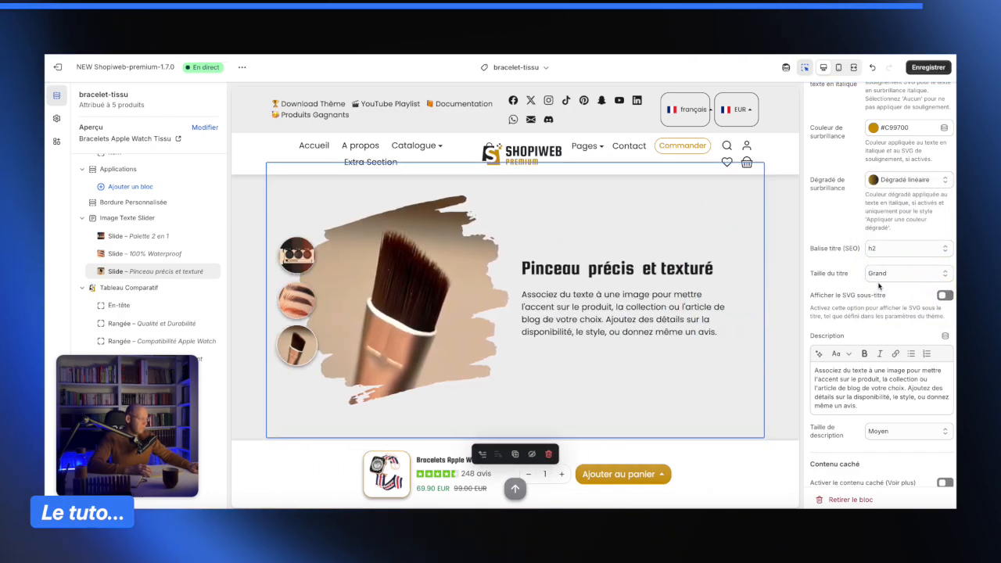
- Set the slide's description size to Grand
{"action": "scroll", "coordinate": [867, 336], "scroll_direction": "down", "scroll_amount": 2}
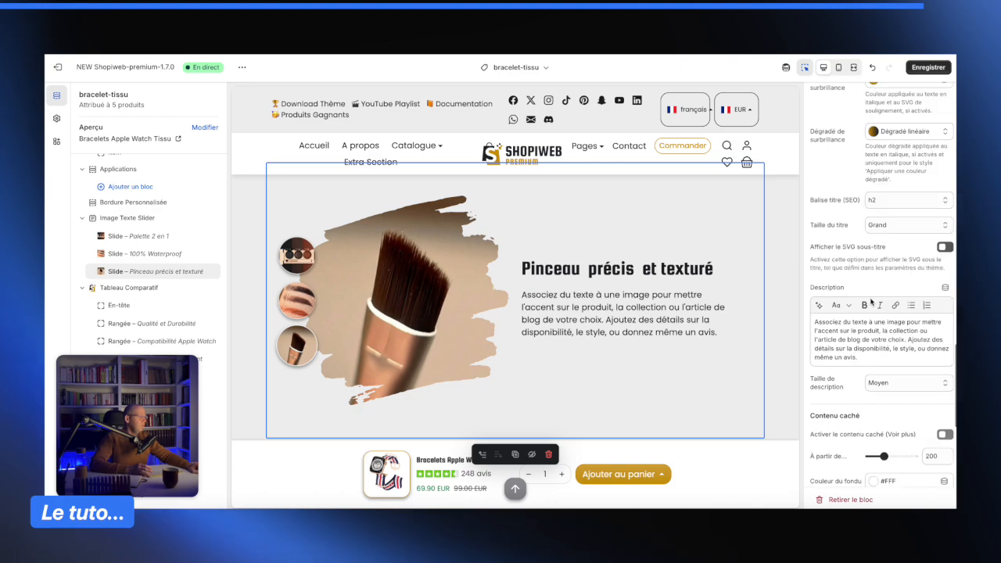
{"action": "left_click", "coordinate": [899, 373]}
{"action": "left_click", "coordinate": [900, 360]}
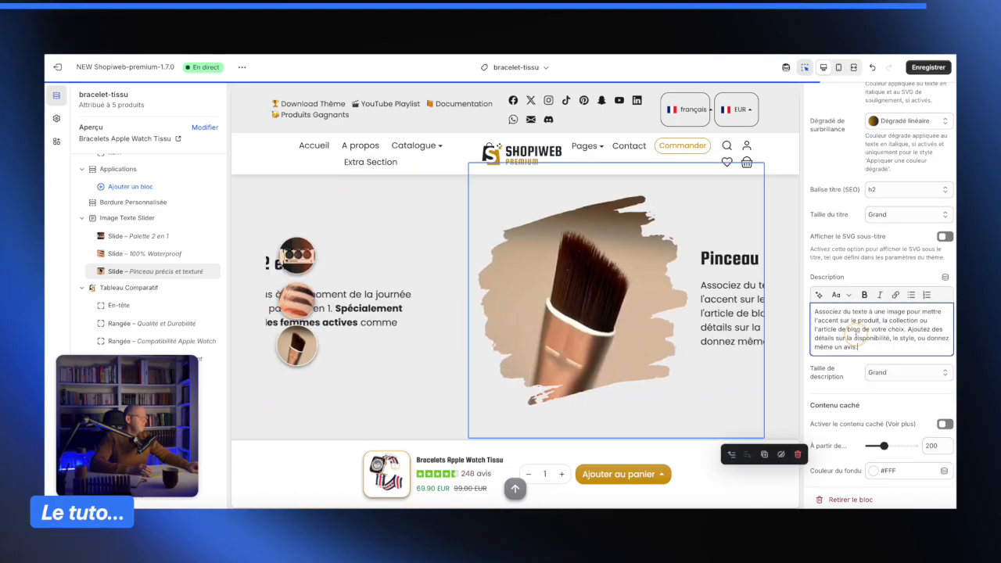
- Replace the slide's description with 'Créez un effet 100% naturel pour vos sourcils grâce au pinceau texturé inclut dans le coffret'
{"action": "key", "text": "ctrl+a"}
{"action": "type", "text": "Créez "}
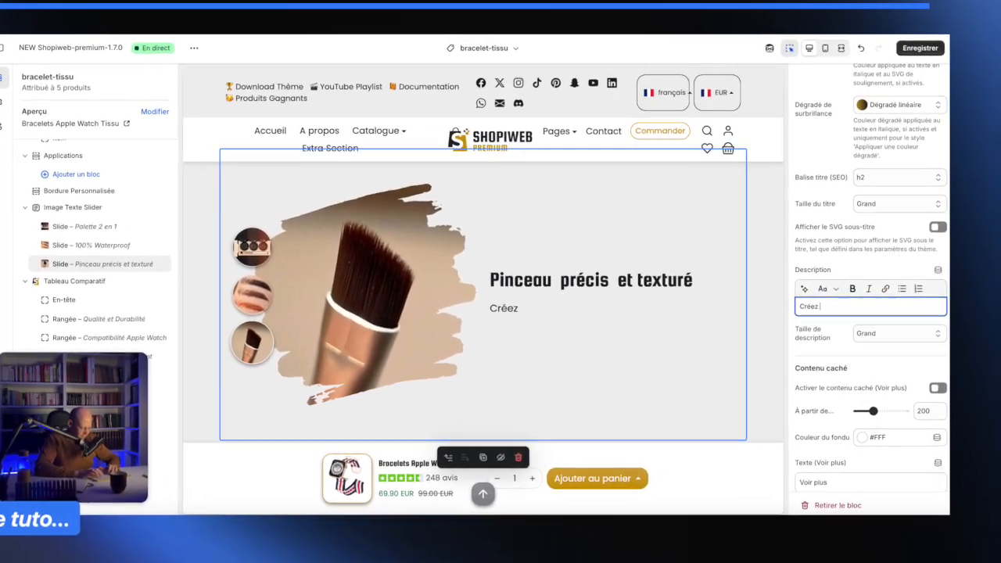
{"action": "type", "text": "un effet 1"}
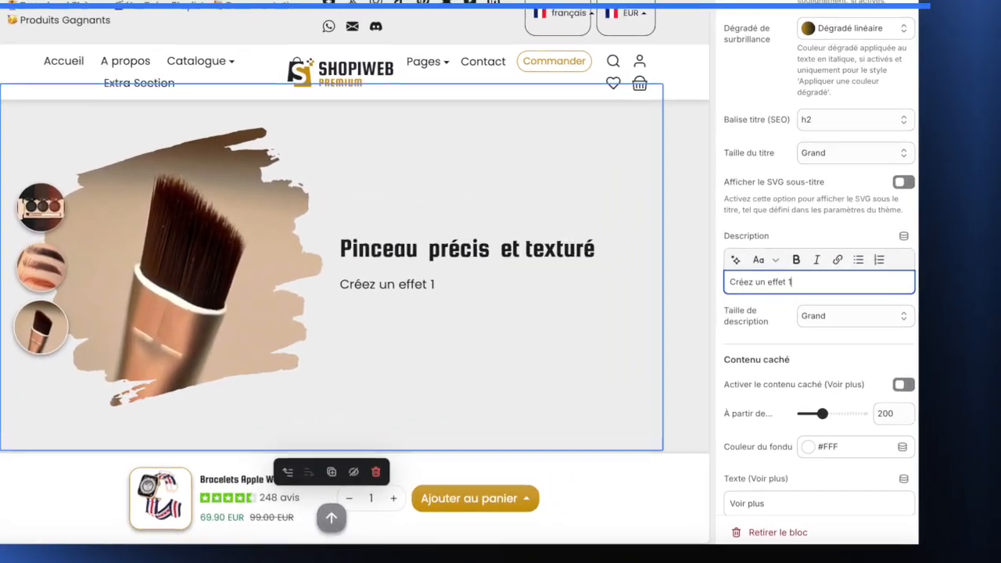
{"action": "type", "text": "00% naturel pour vos sourc"}
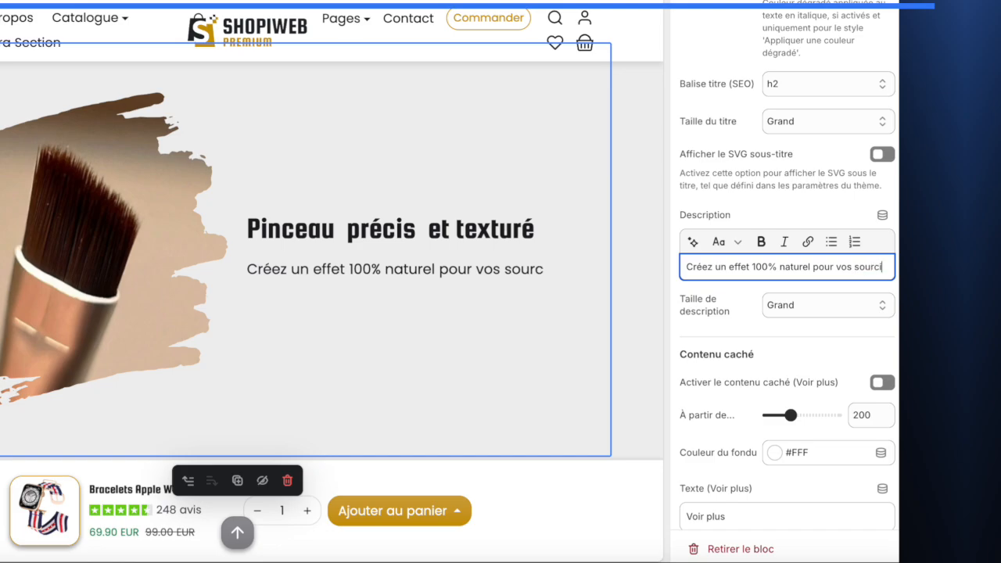
{"action": "type", "text": "ils"}
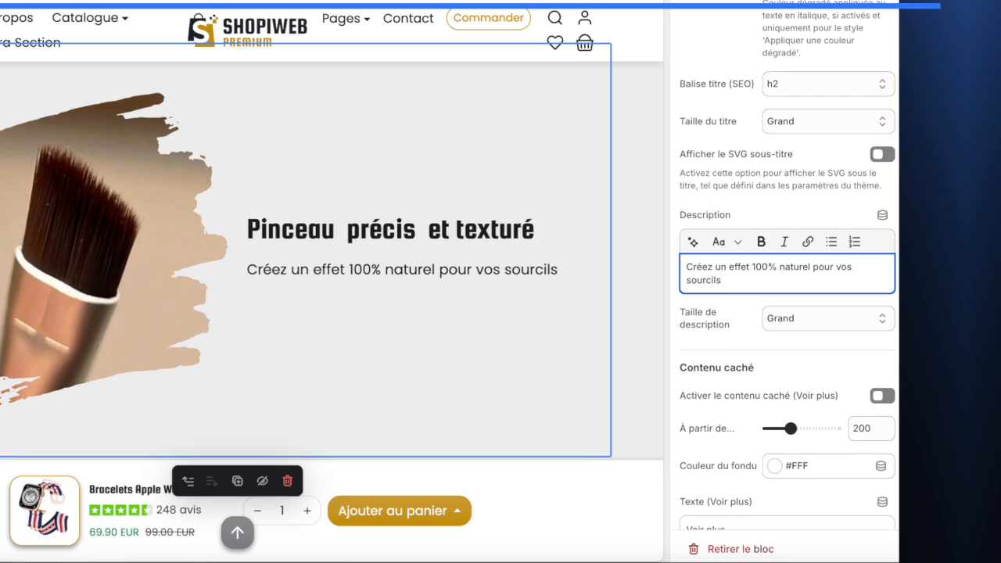
{"action": "type", "text": "grâce"}
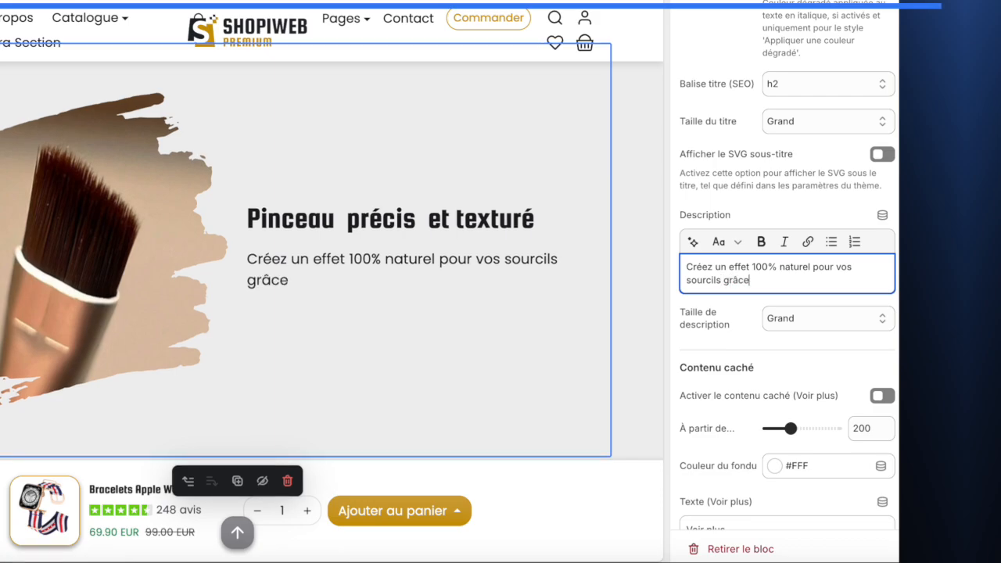
{"action": "type", "text": " au pinceau "}
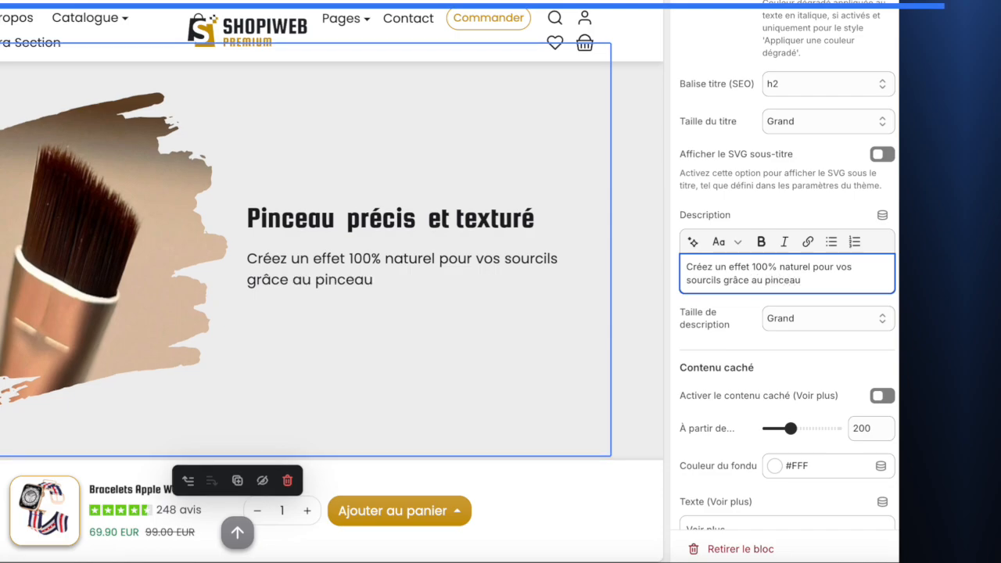
{"action": "type", "text": "texturé "}
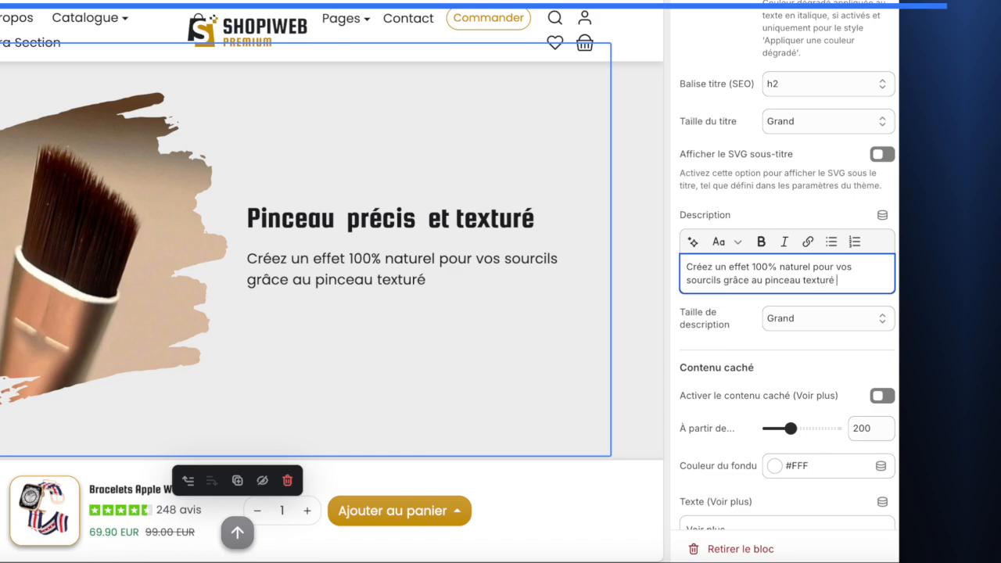
{"action": "type", "text": "inclut dans le coffret. Imite parfaitement "}
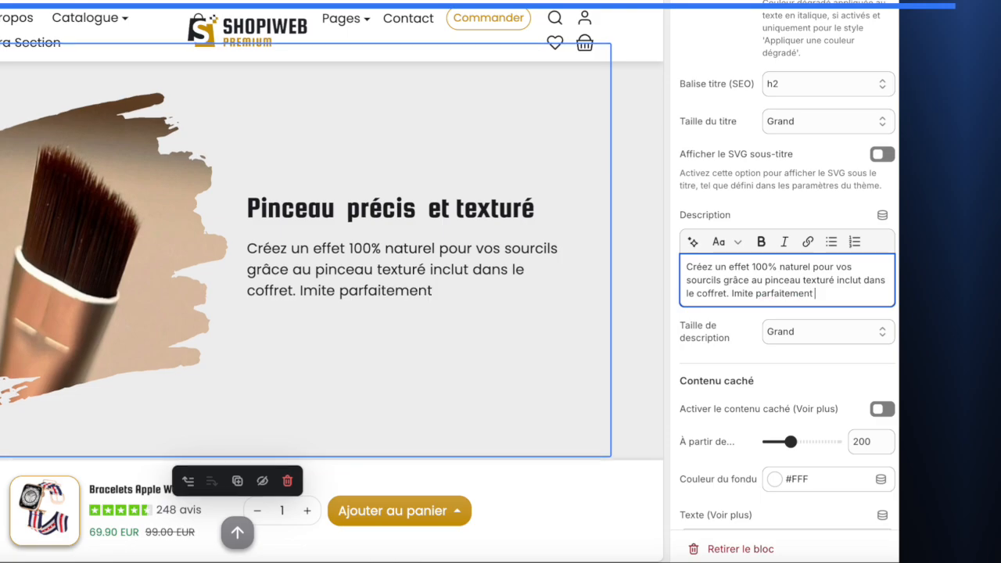
{"action": "type", "text": "la forme"}
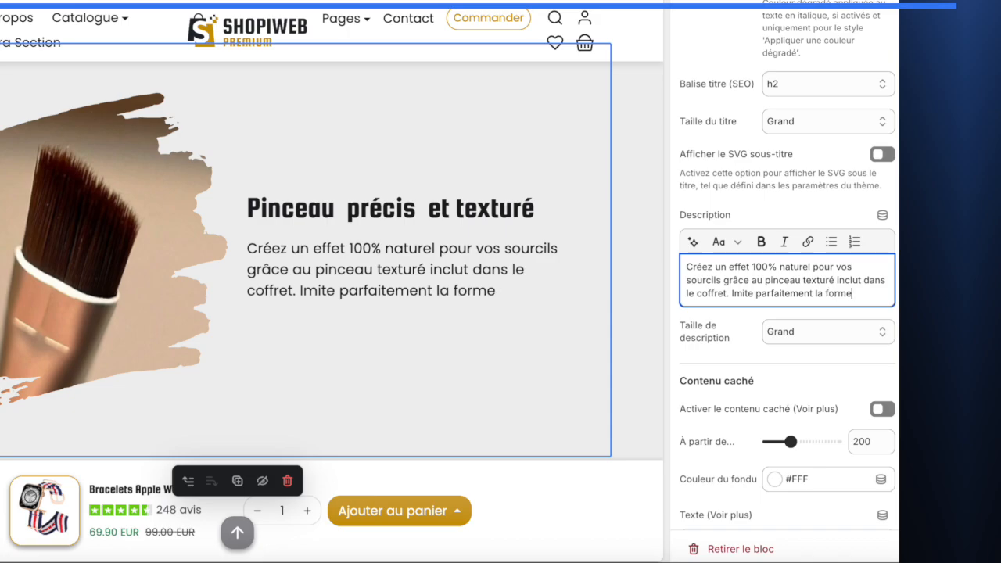
{"action": "type", "text": " des poils "}
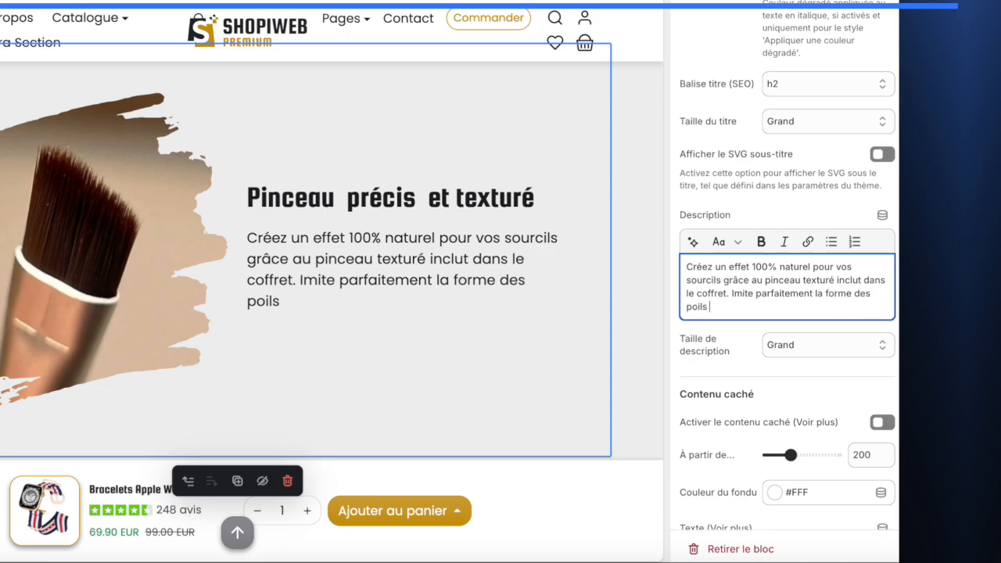
{"action": "type", "text": "de vos sourcils"}
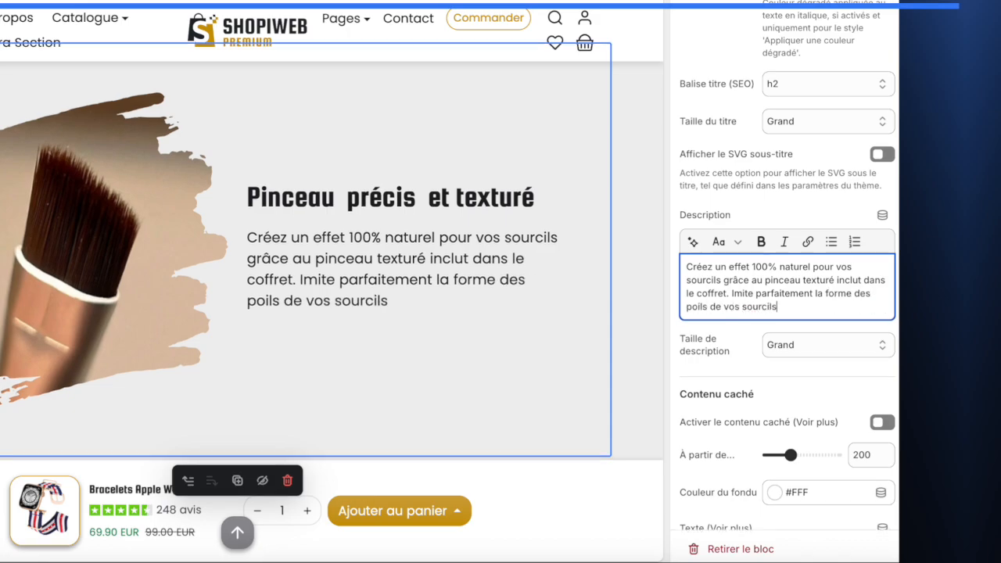
{"action": "type", "text": " pour un effe"}
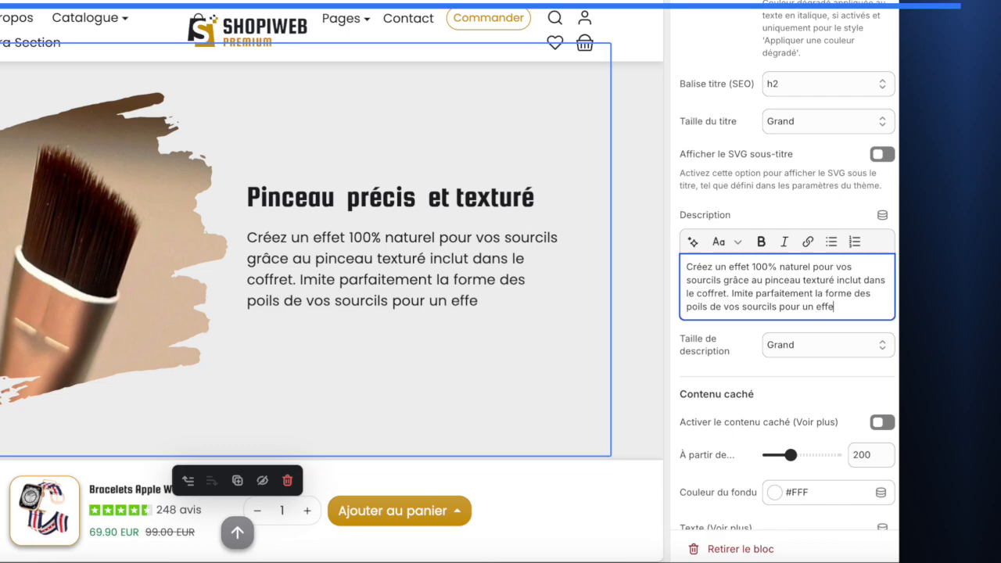
{"action": "type", "text": "t prof"}
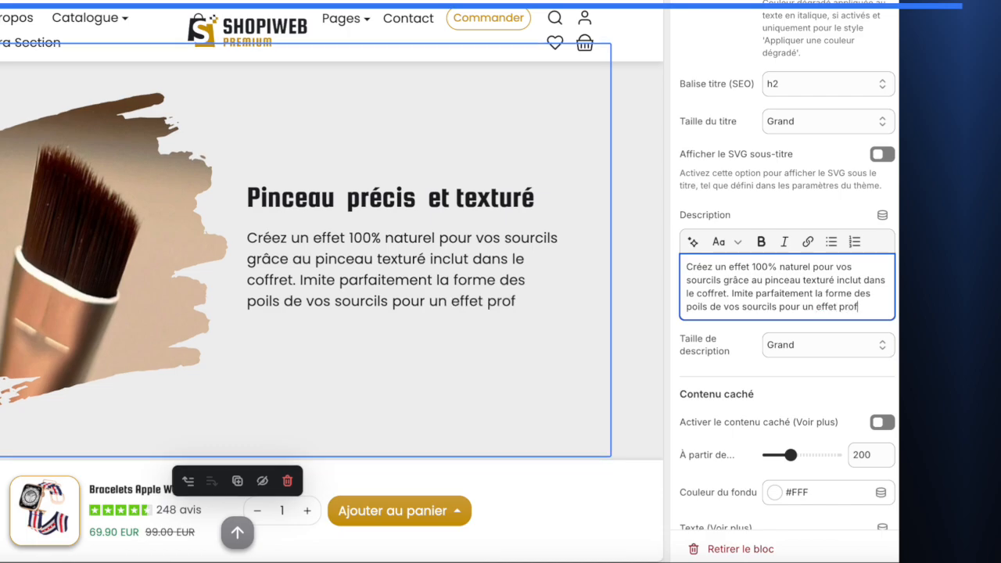
{"action": "type", "text": "essionnel"}
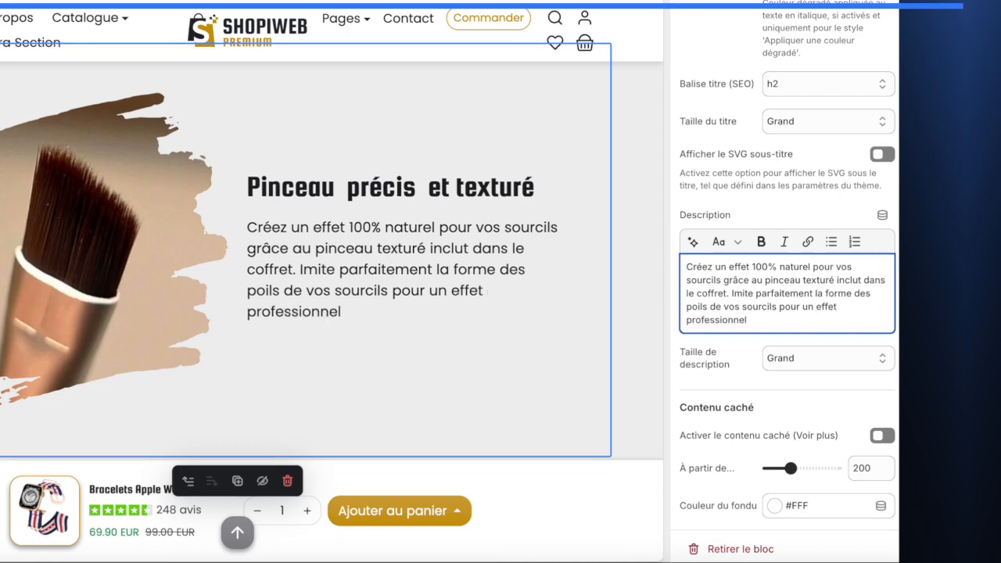
{"action": "type", "text": " comme si"}
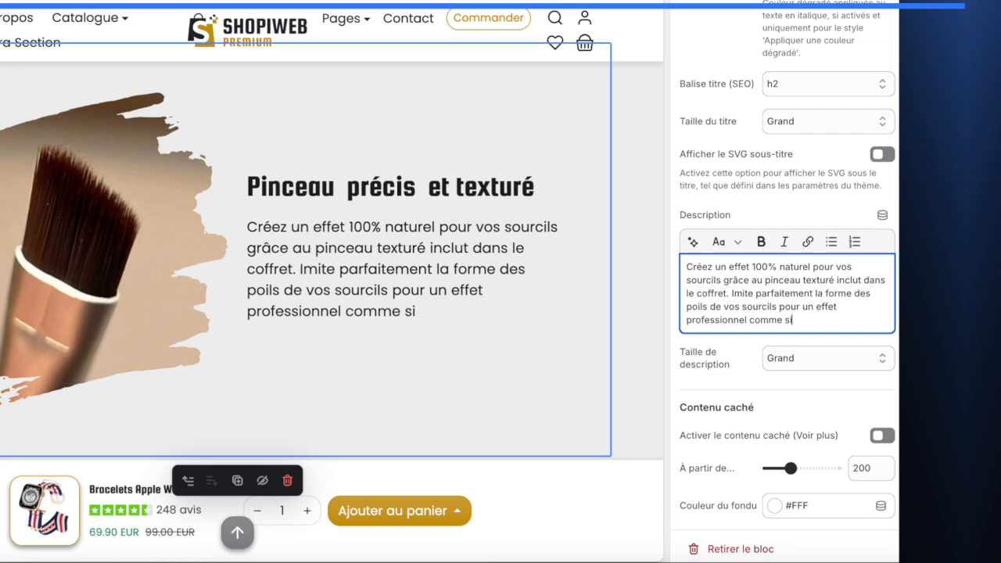
{"action": "type", "text": " vous êt"}
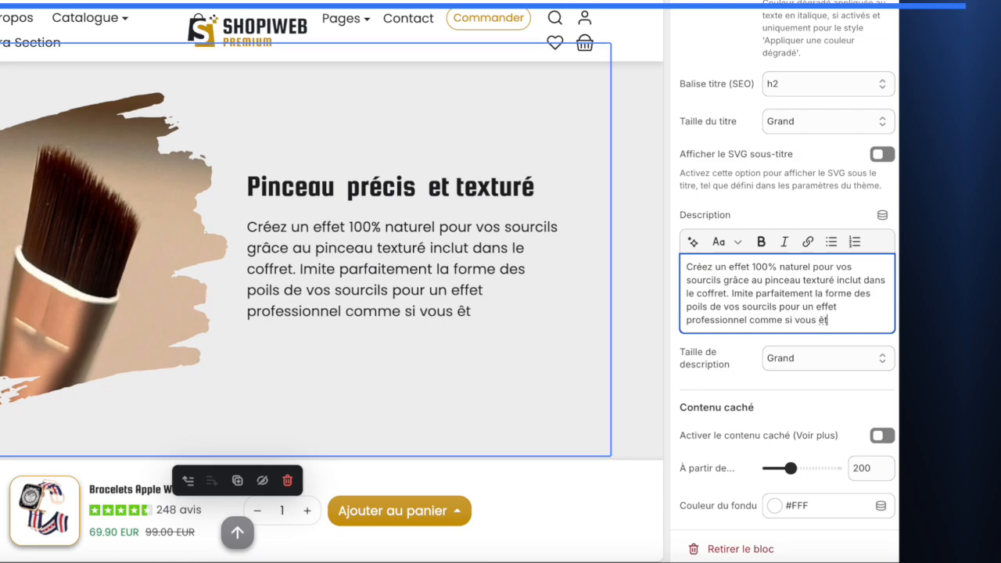
{"action": "type", "text": "iez en sa"}
- Extend the description with '. Imite parfaitement la forme des poils de vos sourcils pour un effet professionnel comme si vous êtiez allez en institut.'
{"action": "key", "text": "BackSpace"}
{"action": "key", "text": "BackSpace"}
{"action": "type", "text": "al"}
{"action": "key", "text": "BackSpace"}
{"action": "key", "text": "BackSpace"}
{"action": "key", "text": "BackSpace"}
{"action": "type", "text": "allez en salon"}
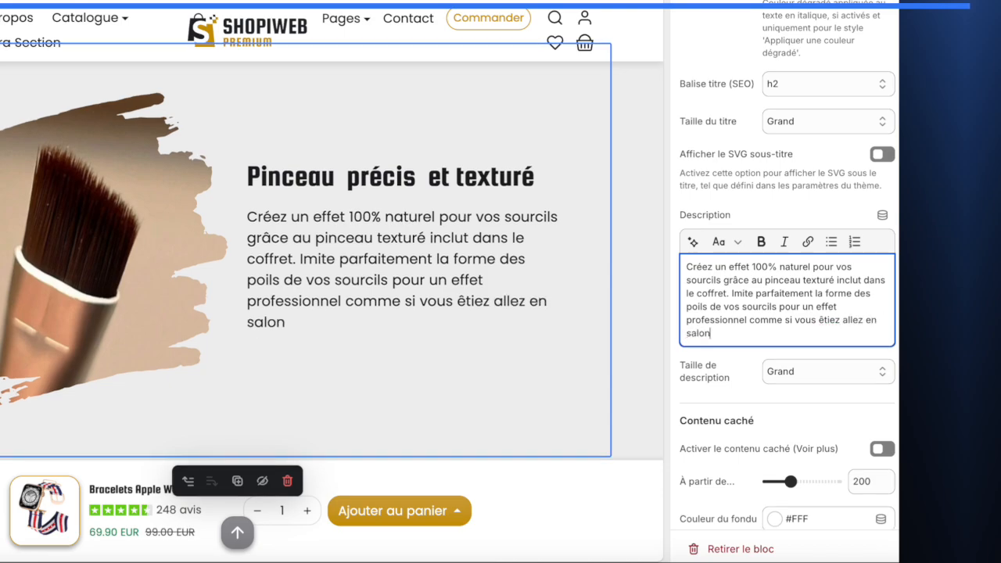
{"action": "key", "text": "BackSpace"}
{"action": "key", "text": "BackSpace"}
{"action": "key", "text": "BackSpace"}
{"action": "key", "text": "BackSpace"}
{"action": "key", "text": "BackSpace"}
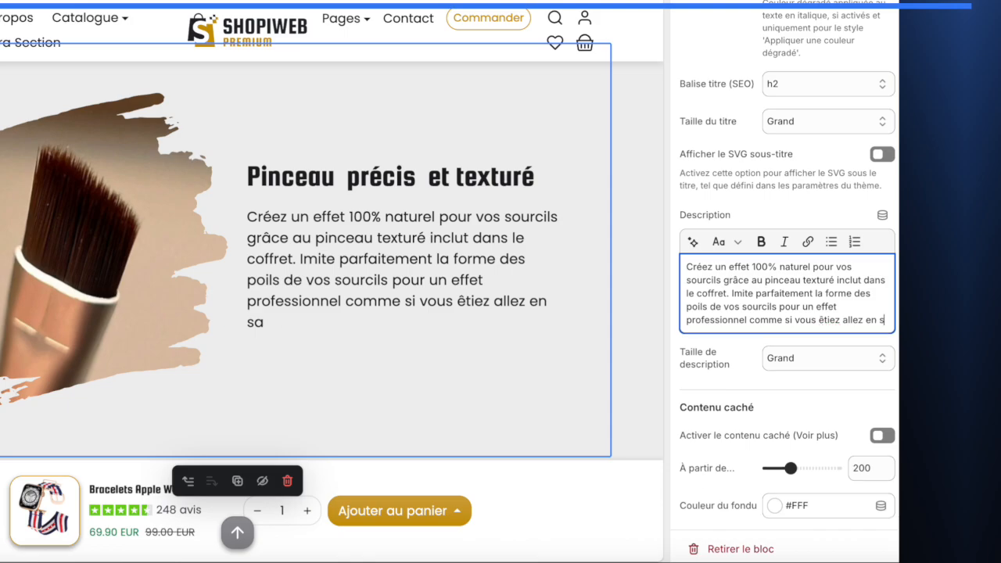
{"action": "type", "text": "insti"}
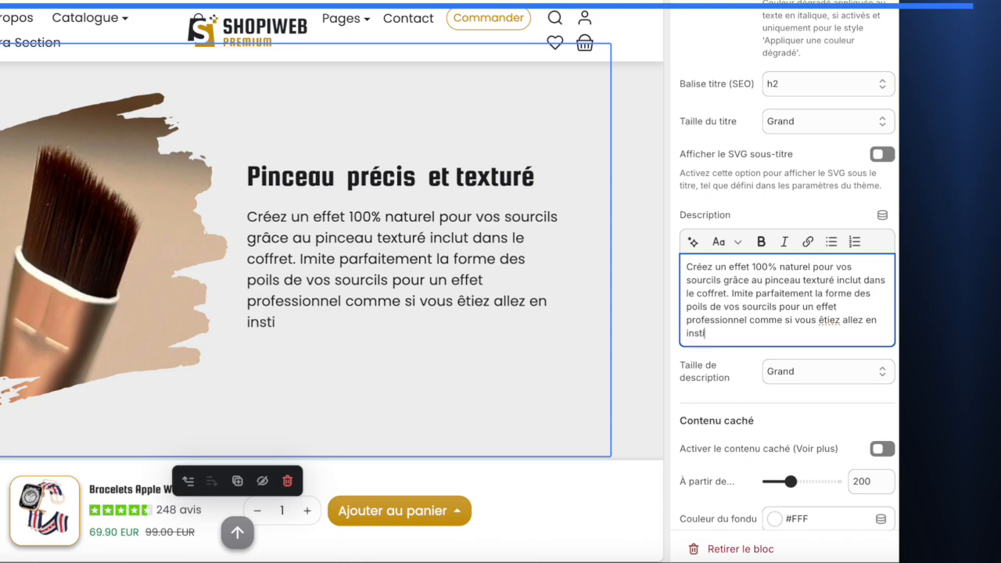
{"action": "type", "text": "tut."}
- Replace 'le coffret' in the description with 'cotre palette'
{"action": "left_click", "coordinate": [686, 291]}
{"action": "left_click", "coordinate": [725, 293], "text": "shift"}
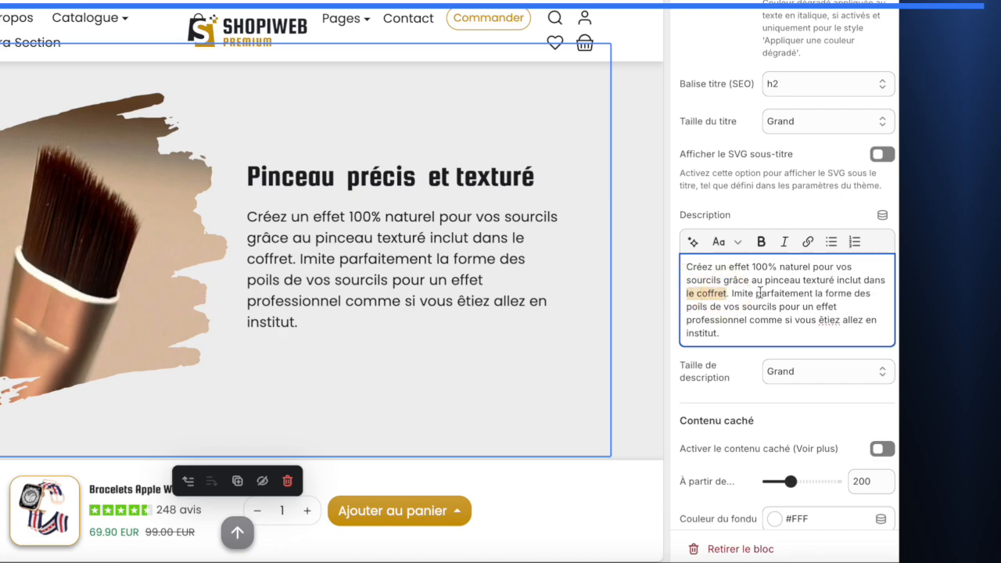
{"action": "type", "text": "cotre palette"}
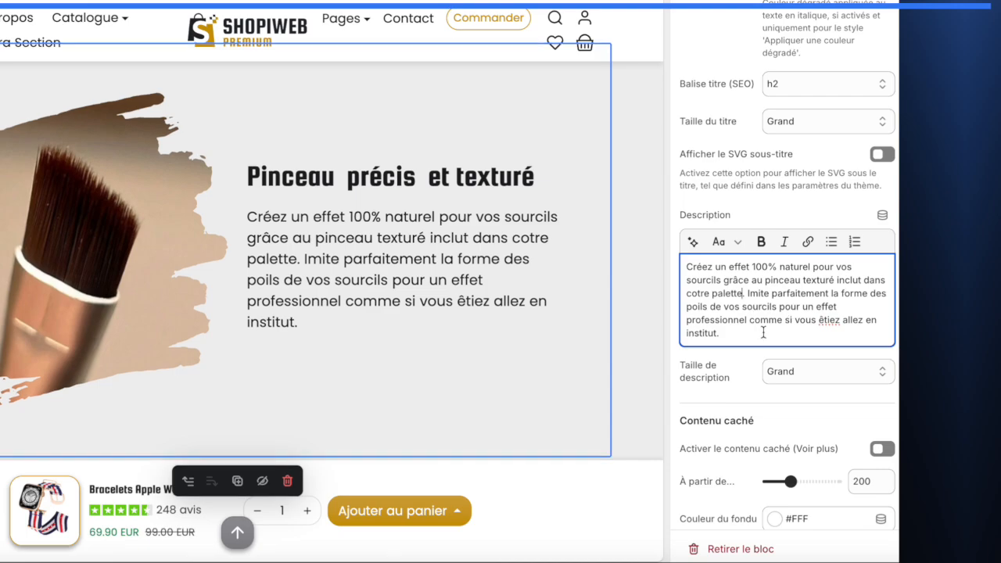
{"action": "scroll", "coordinate": [748, 320], "scroll_direction": "down", "scroll_amount": 5}
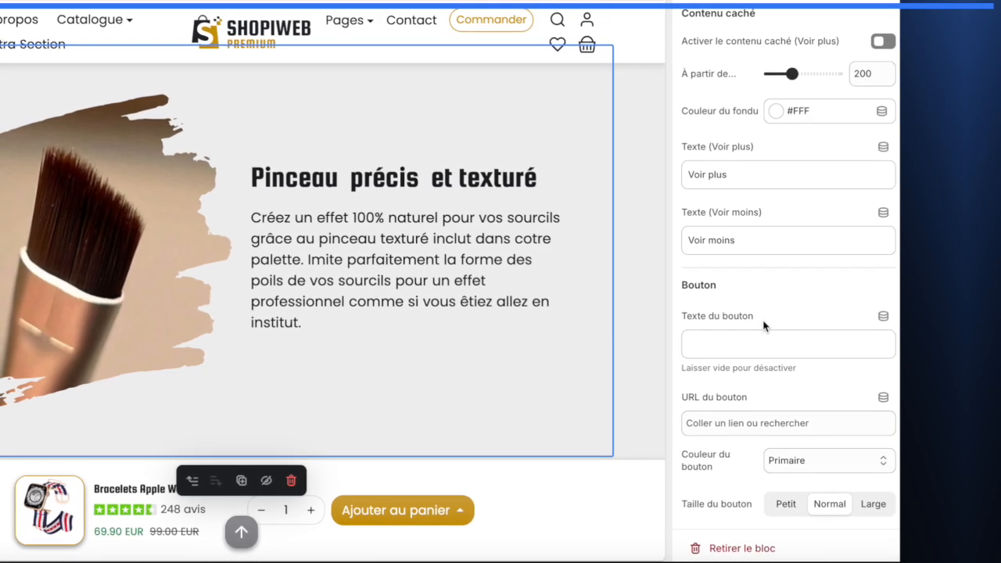
{"action": "scroll", "coordinate": [748, 284], "scroll_direction": "up", "scroll_amount": 2}
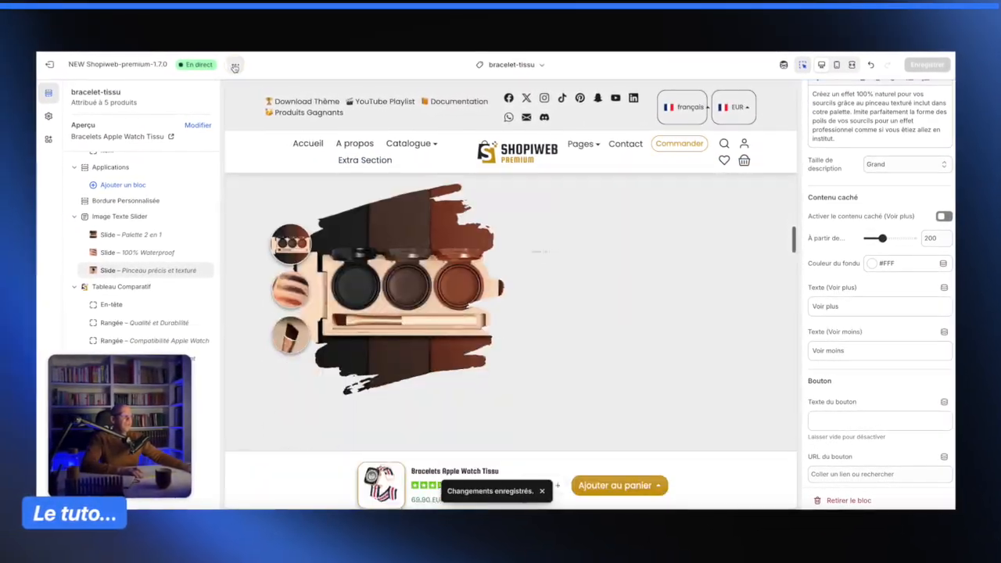
- Open the storefront preview of the product page and scroll to the image text slider
{"action": "left_click", "coordinate": [215, 56]}
{"action": "left_click", "coordinate": [160, 178]}
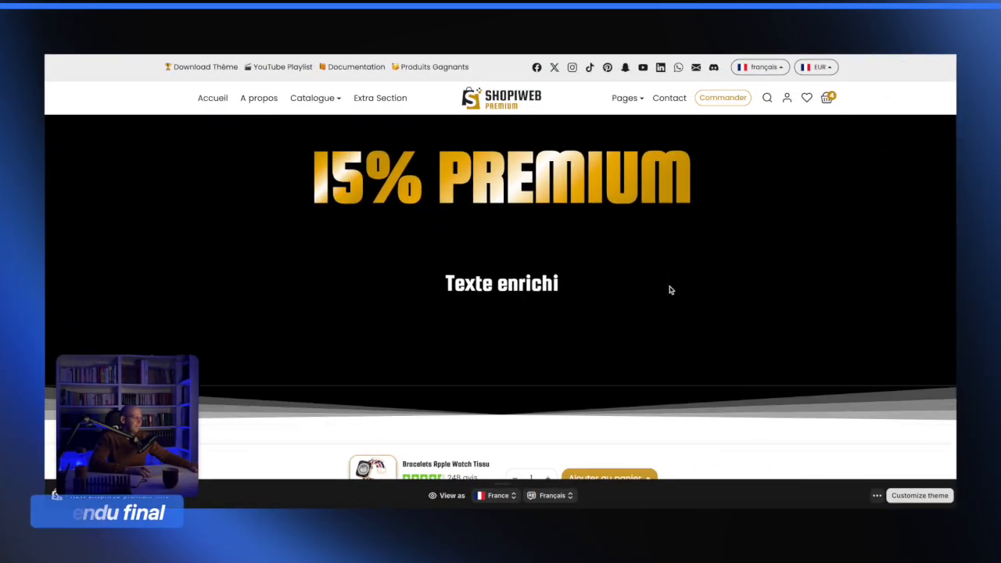
{"action": "scroll", "coordinate": [670, 290], "scroll_direction": "down", "scroll_amount": 5}
{"action": "scroll", "coordinate": [671, 290], "scroll_direction": "down", "scroll_amount": 3}
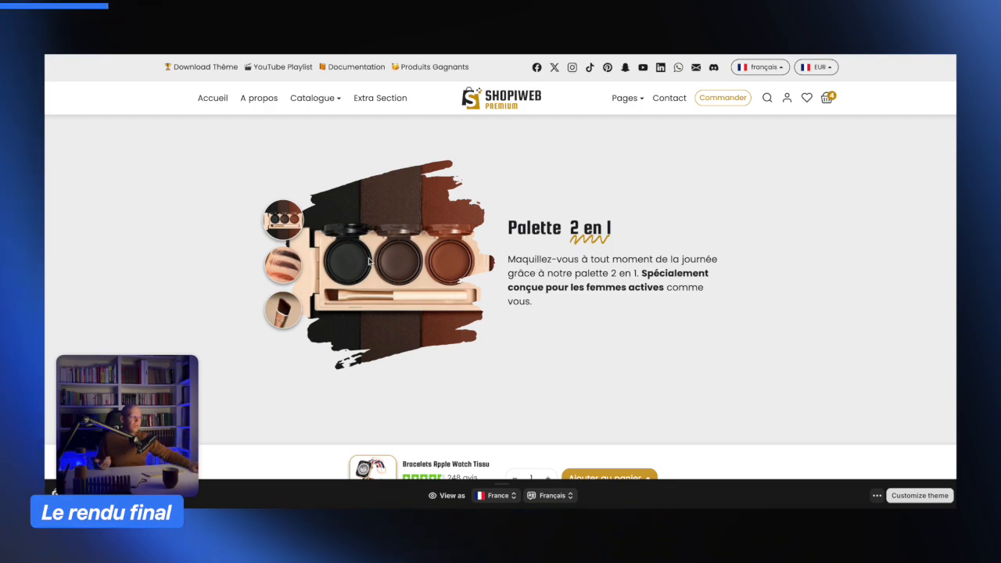
- Switch between the slider's three slides using the round thumbnails to check each one
{"action": "left_click", "coordinate": [288, 273]}
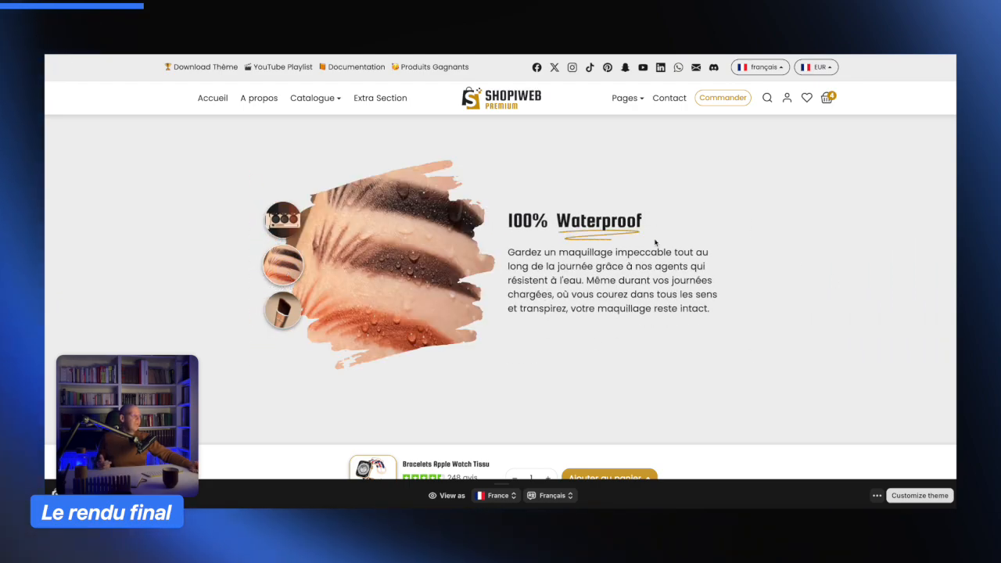
{"action": "left_click", "coordinate": [275, 314]}
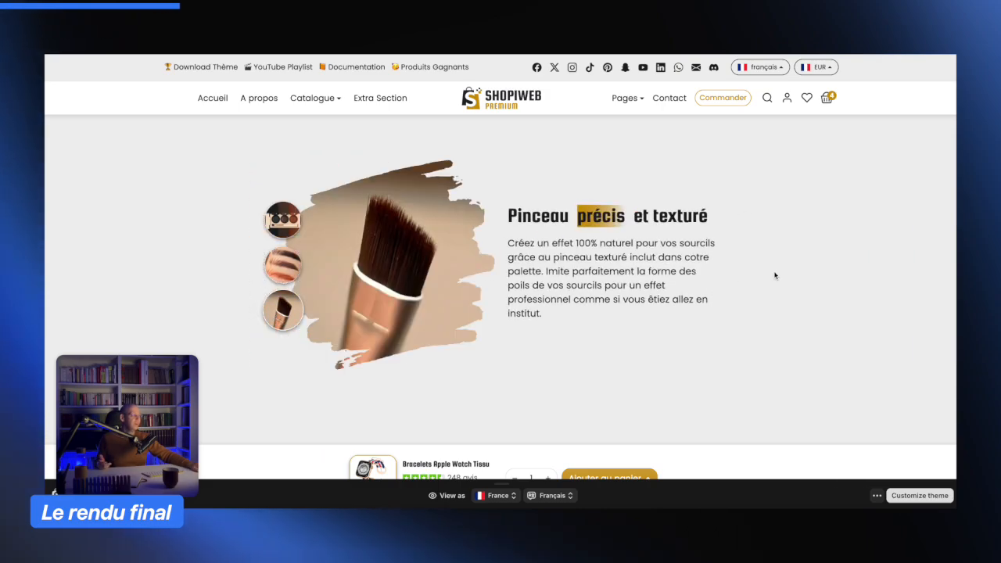
{"action": "left_click", "coordinate": [281, 269]}
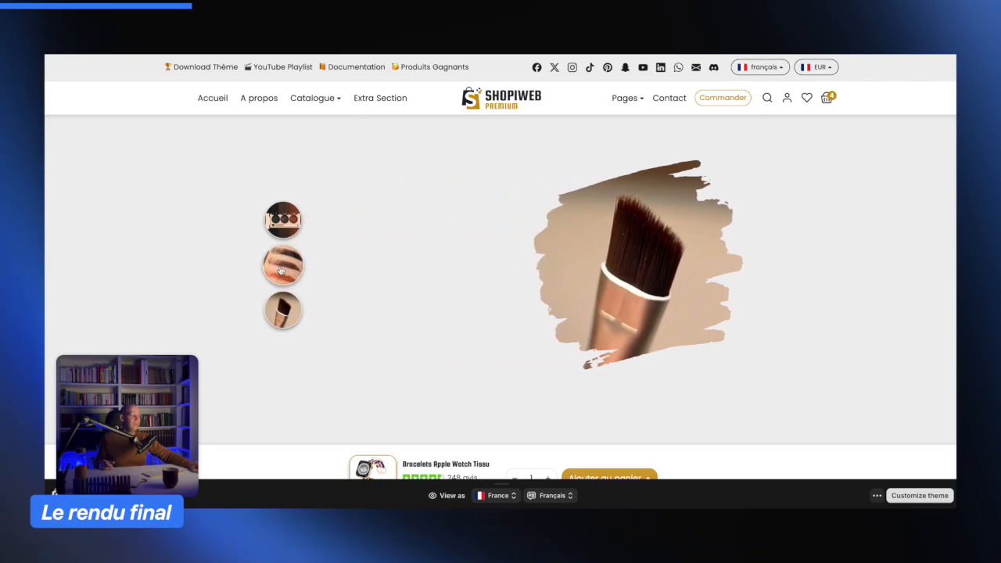
{"action": "left_click", "coordinate": [284, 220]}
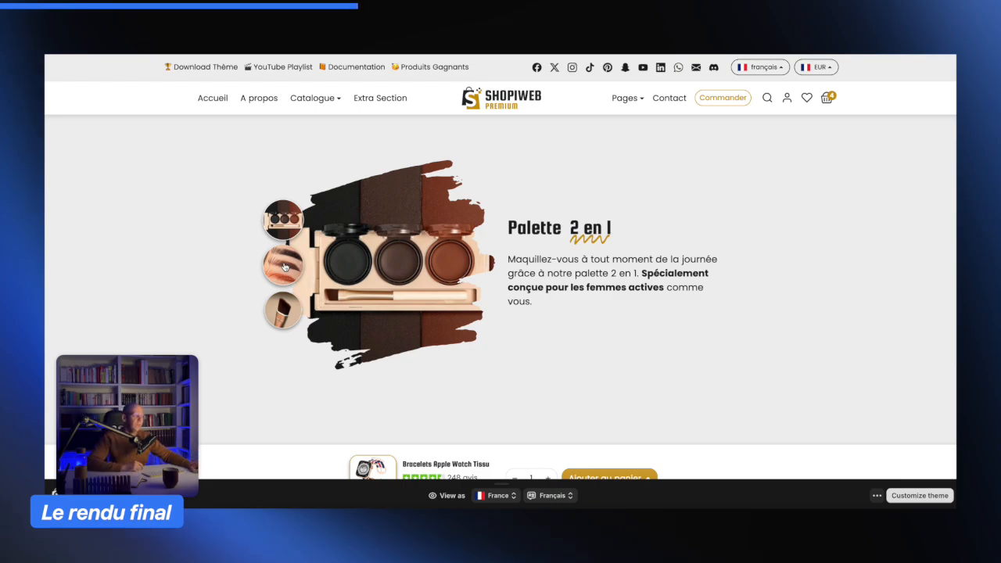
{"action": "left_click", "coordinate": [285, 266]}
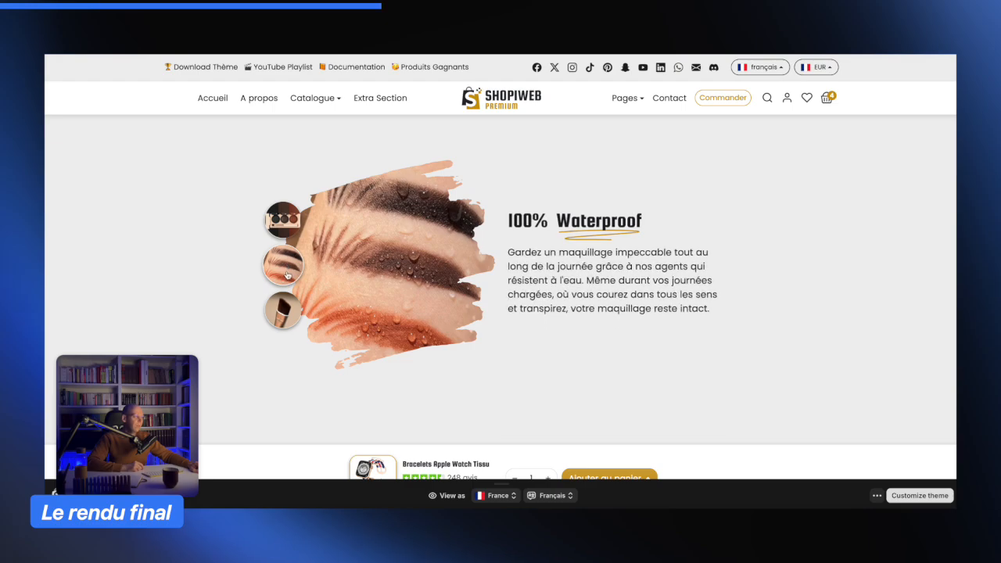
{"action": "left_click", "coordinate": [286, 315]}
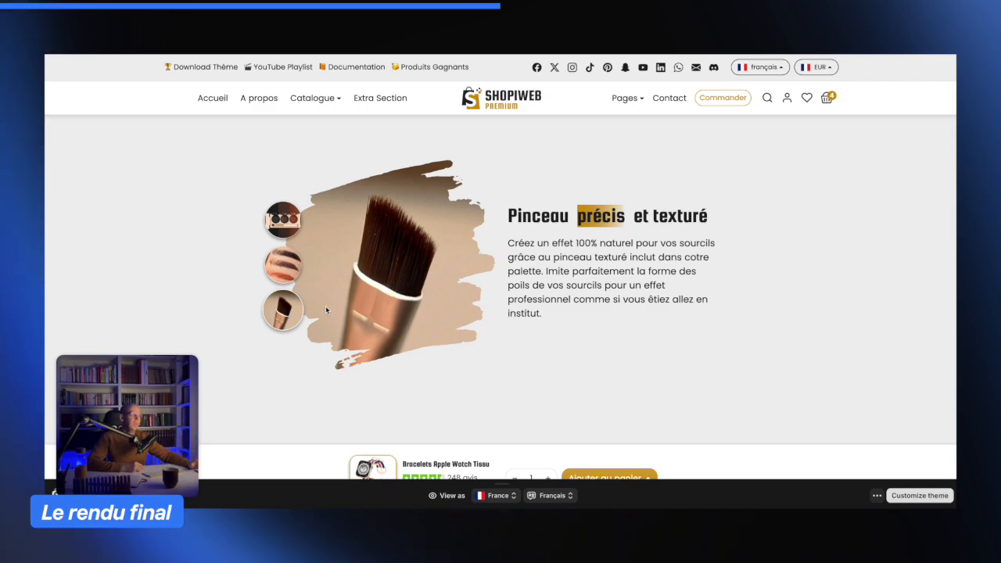
{"action": "left_click", "coordinate": [276, 223]}
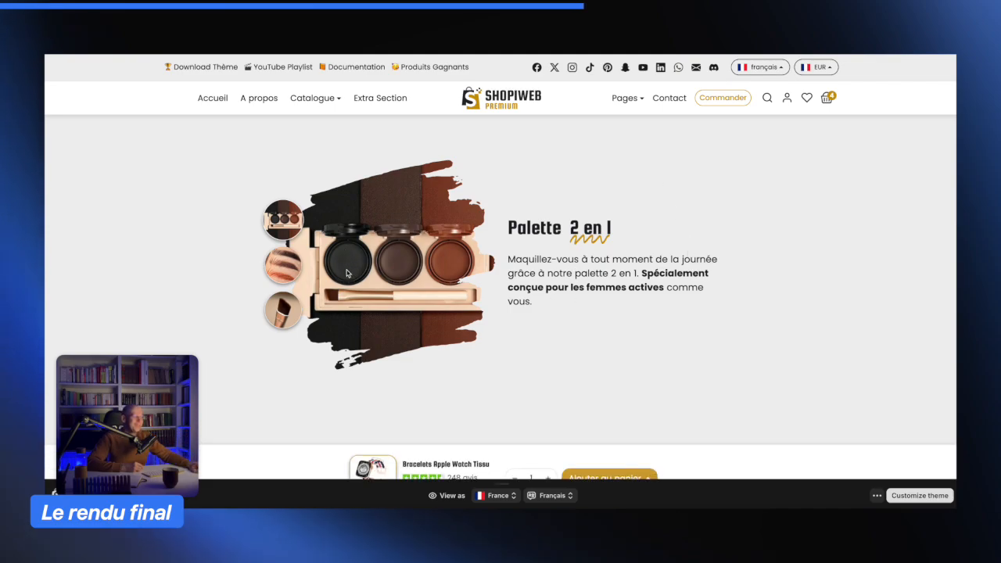
{"action": "left_click", "coordinate": [278, 267]}
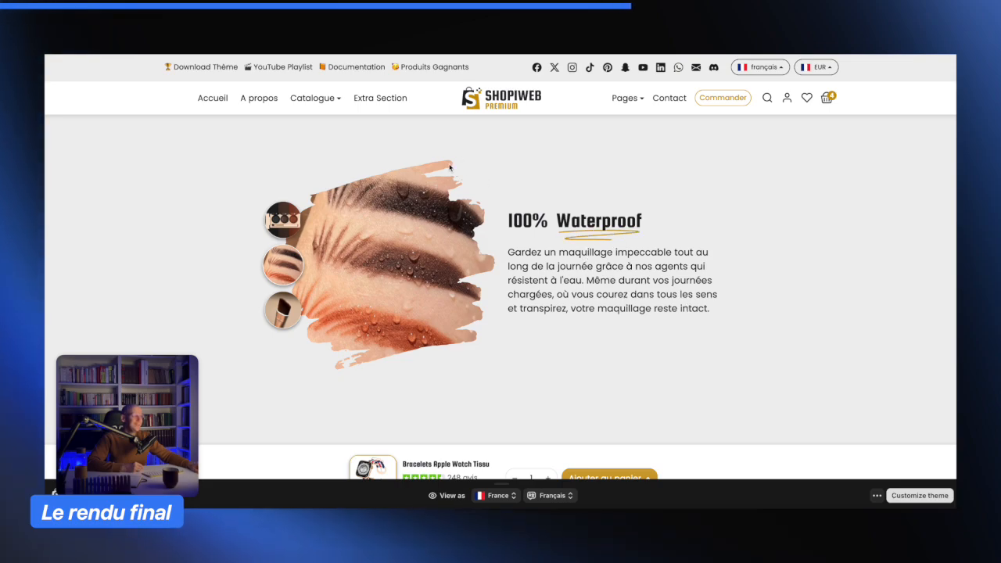
{"action": "left_click", "coordinate": [277, 313]}
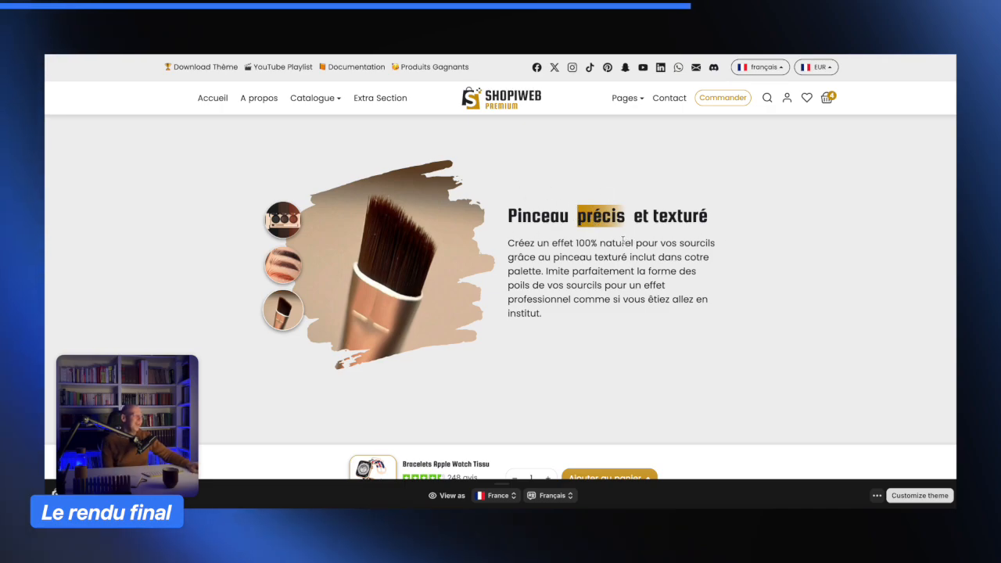
{"action": "left_click", "coordinate": [280, 264]}
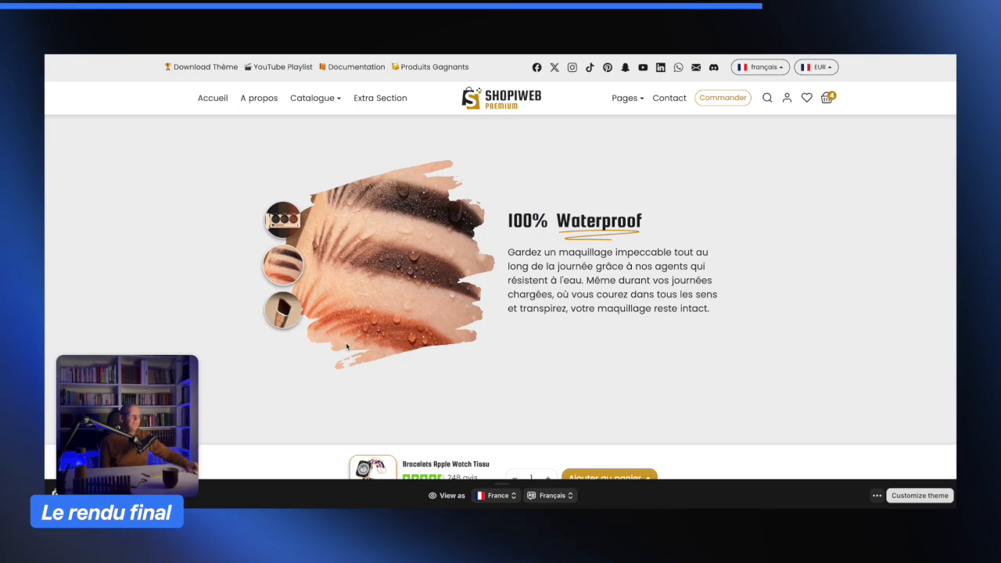
- Cycle through the slider's three slides again via the round thumbnails to review the final result
{"action": "left_click", "coordinate": [280, 313]}
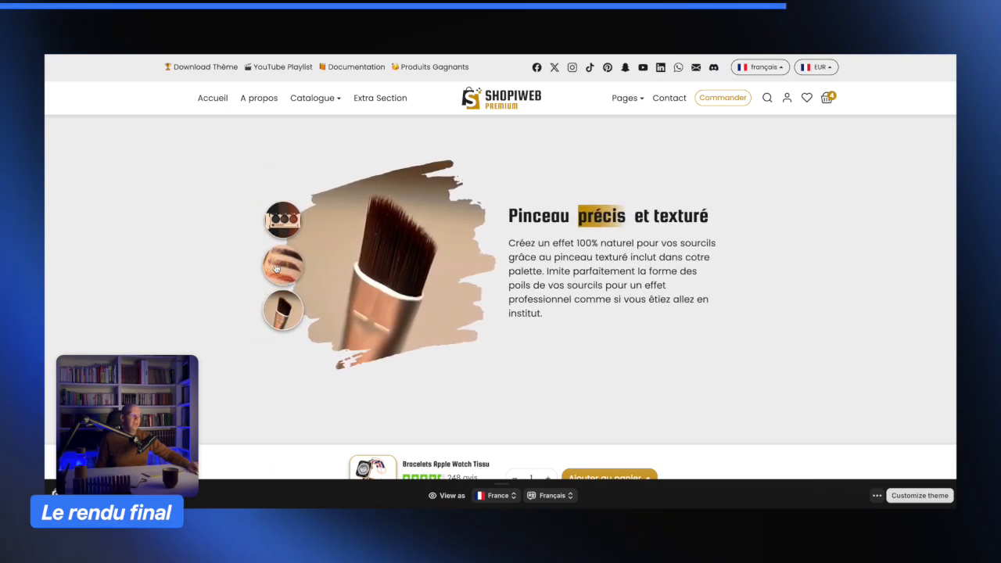
{"action": "left_click", "coordinate": [283, 224]}
{"action": "left_click", "coordinate": [285, 227]}
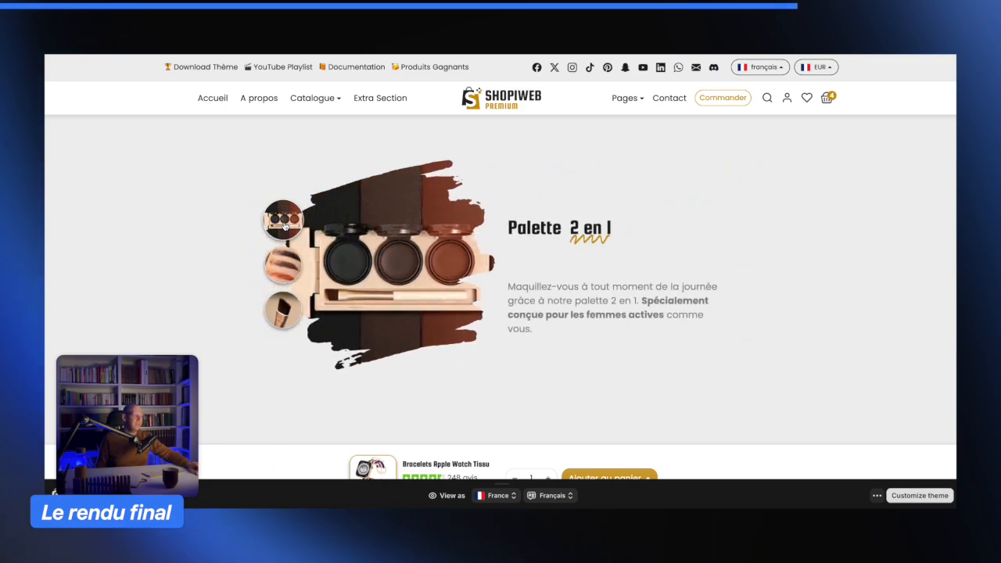
{"action": "left_click", "coordinate": [283, 269]}
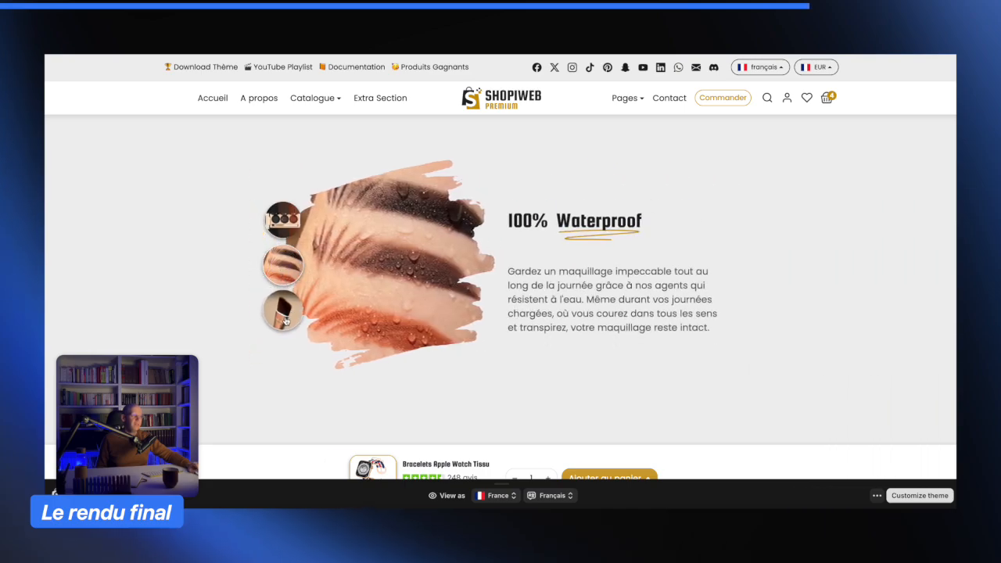
{"action": "left_click", "coordinate": [286, 320]}
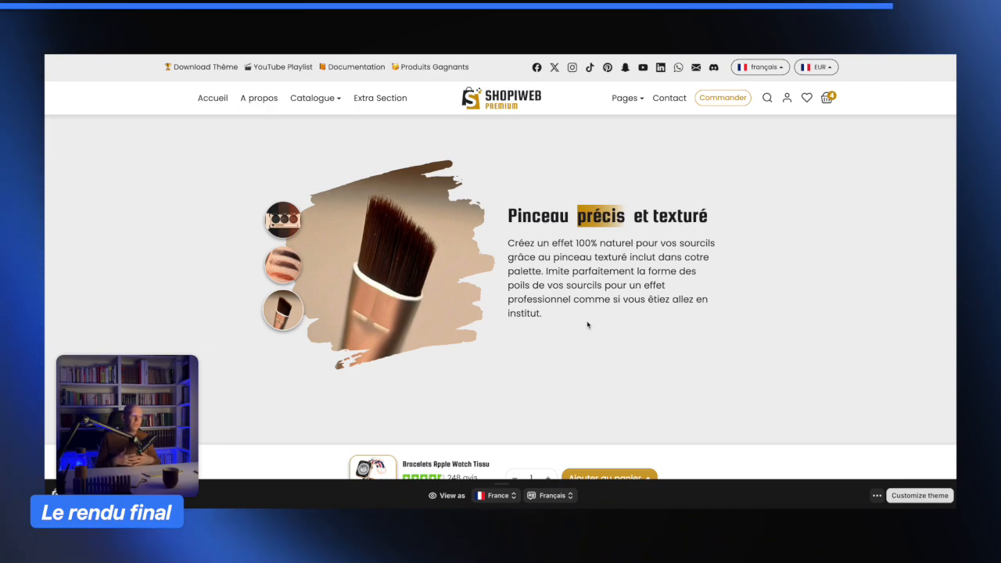
{"action": "left_click", "coordinate": [287, 268]}
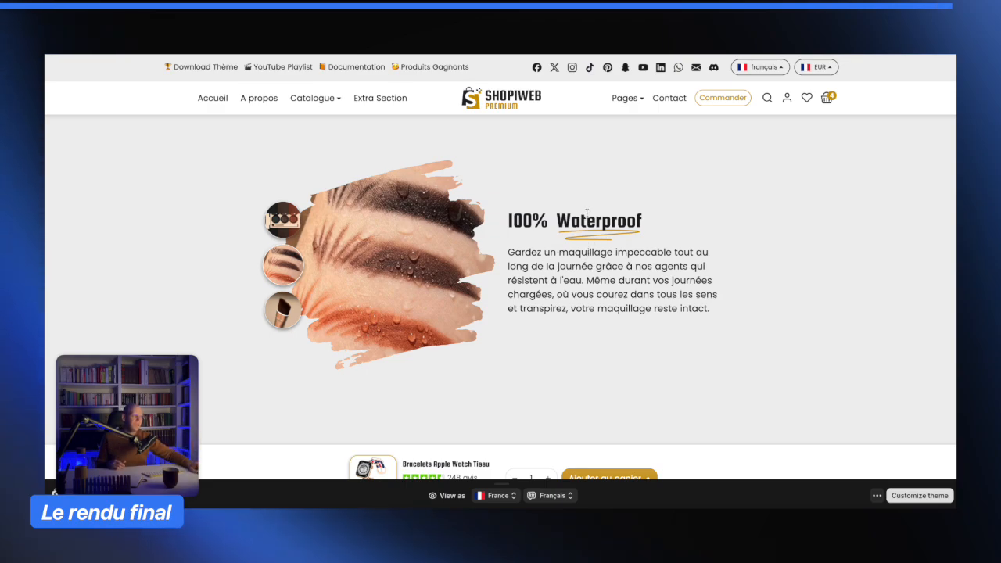
{"action": "left_click", "coordinate": [282, 219]}
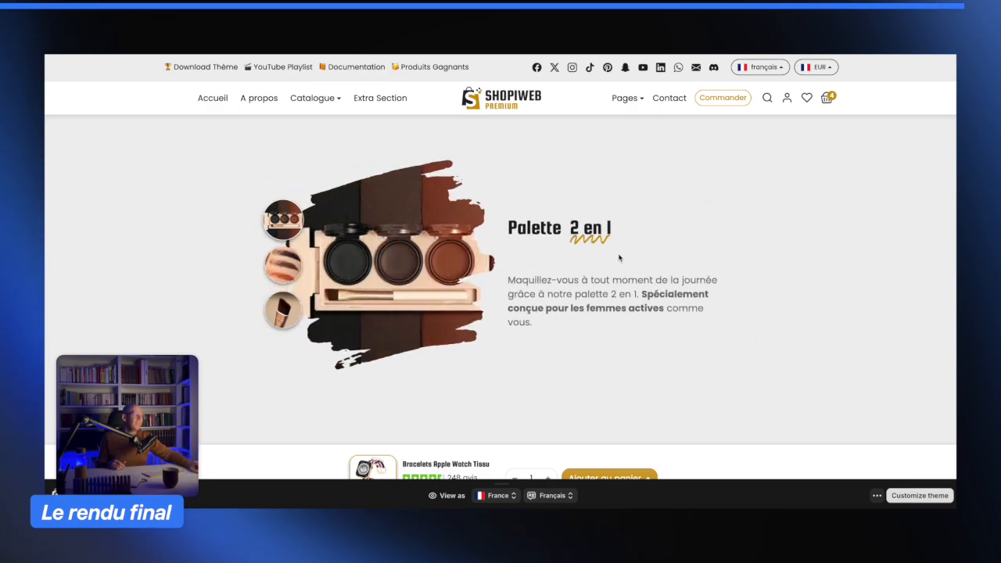